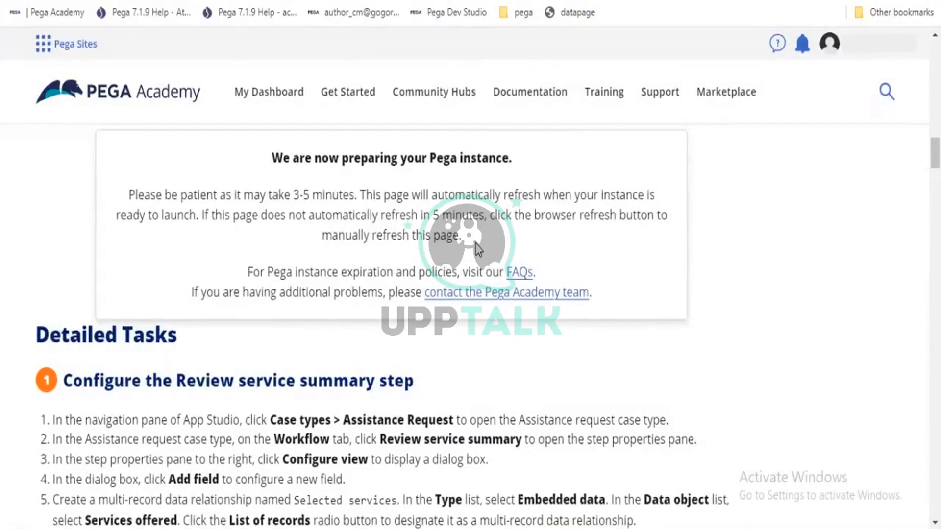
{"action": "key", "text": "XF86AudioLowerVolume"}
{"action": "key", "text": "XF86AudioLowerVolume"}
{"action": "key", "text": "XF86AudioLowerVolume"}
{"action": "key", "text": "XF86AudioLowerVolume"}
{"action": "key", "text": "XF86AudioLowerVolume"}
{"action": "key", "text": "XF86MonBrightnessDown"}
{"action": "key", "text": "XF86MonBrightnessDown"}
{"action": "key", "text": "XF86MonBrightnessDown"}
{"action": "key", "text": "XF86MonBrightnessDown"}
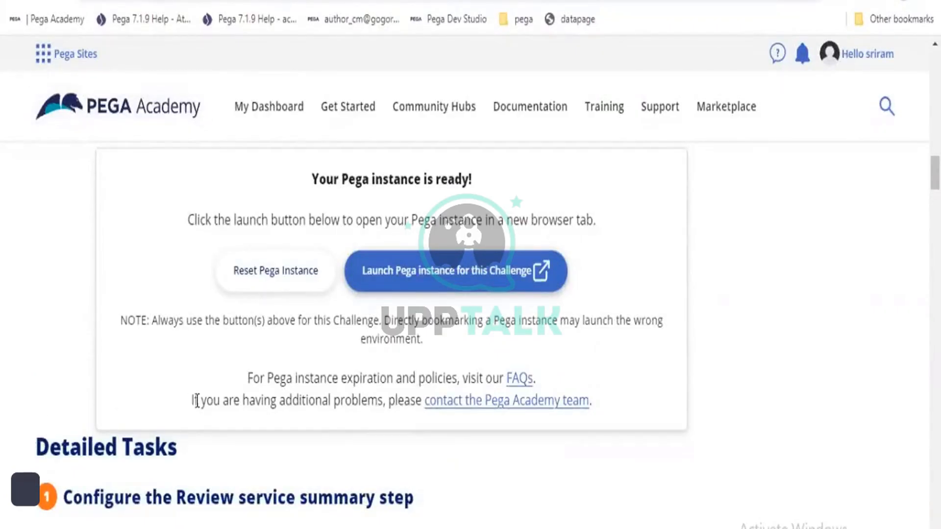
Launch the Pega instance for this challenge and switch its workspace to Dev Studio
{"action": "left_click", "coordinate": [446, 291]}
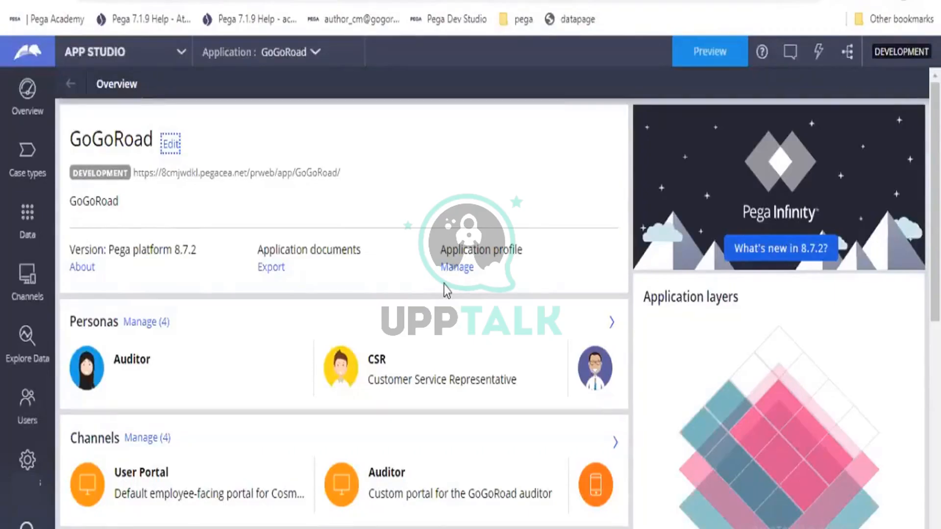
{"action": "left_click", "coordinate": [158, 53]}
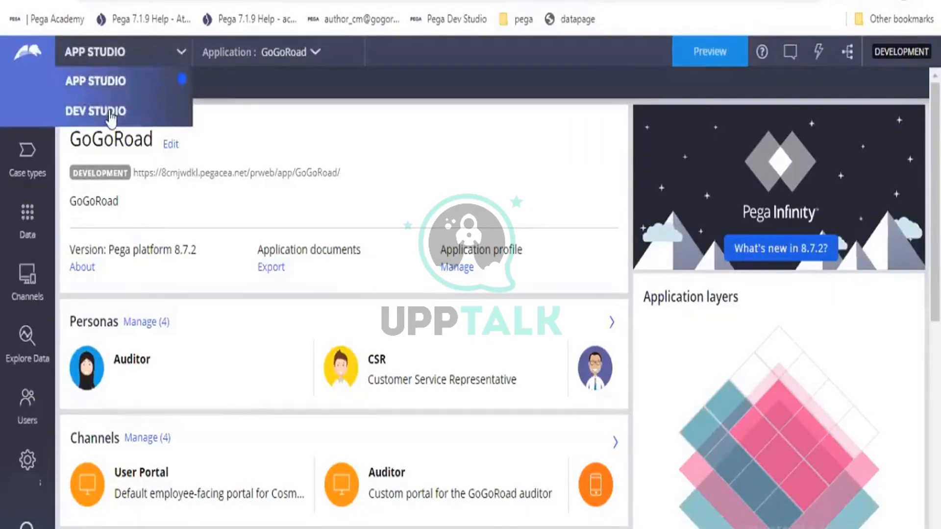
{"action": "left_click", "coordinate": [111, 113]}
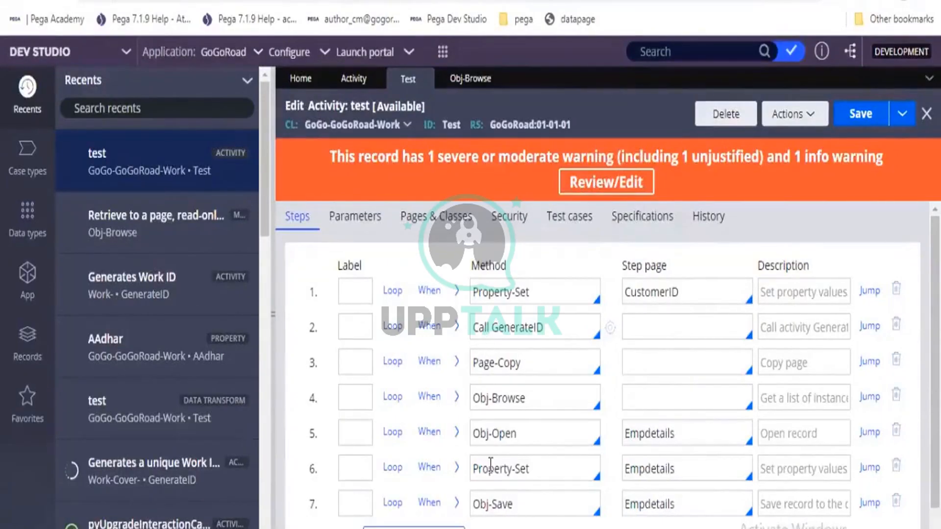
Expand the method parameters of the Obj-Save step in the test activity and check what WriteNow does
{"action": "left_click", "coordinate": [455, 508]}
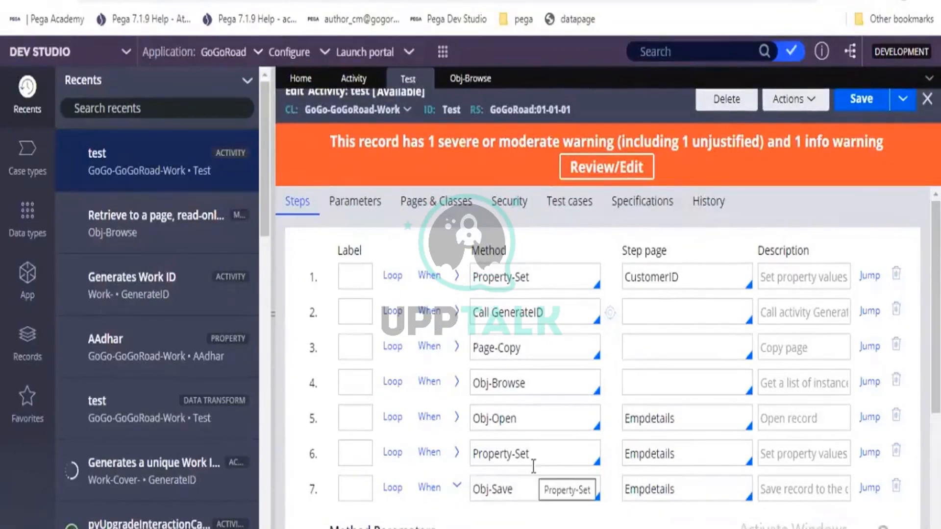
{"action": "scroll", "coordinate": [533, 465], "scroll_direction": "down", "scroll_amount": 4}
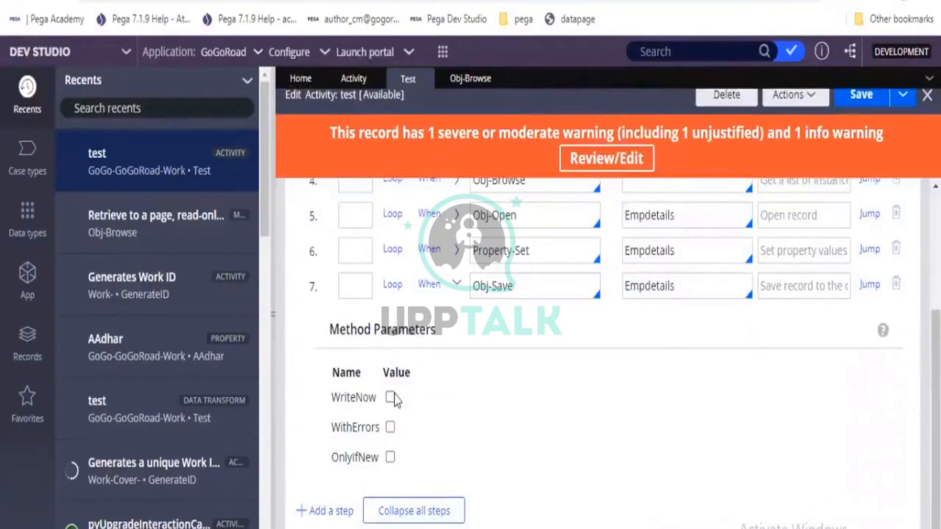
{"action": "mouse_move", "coordinate": [393, 401]}
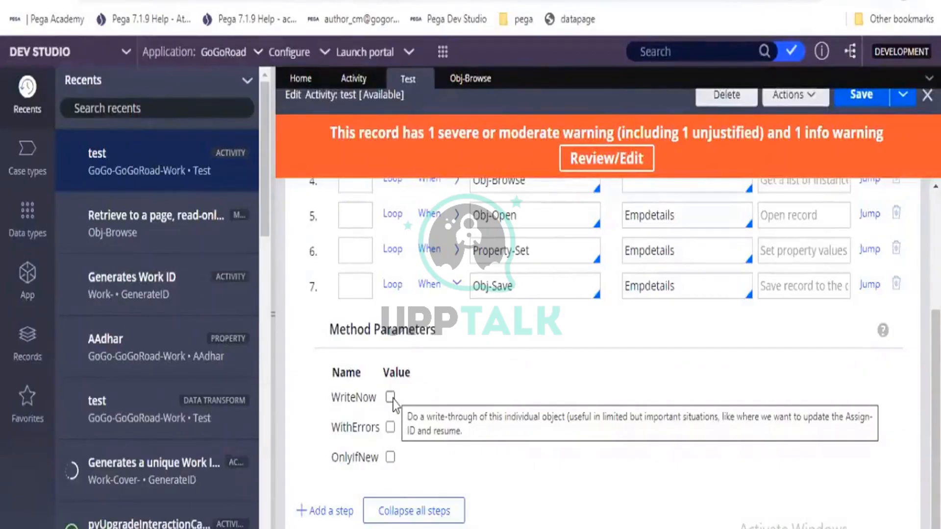
Add an eighth step to the test activity with the Commit method
{"action": "left_click", "coordinate": [336, 515]}
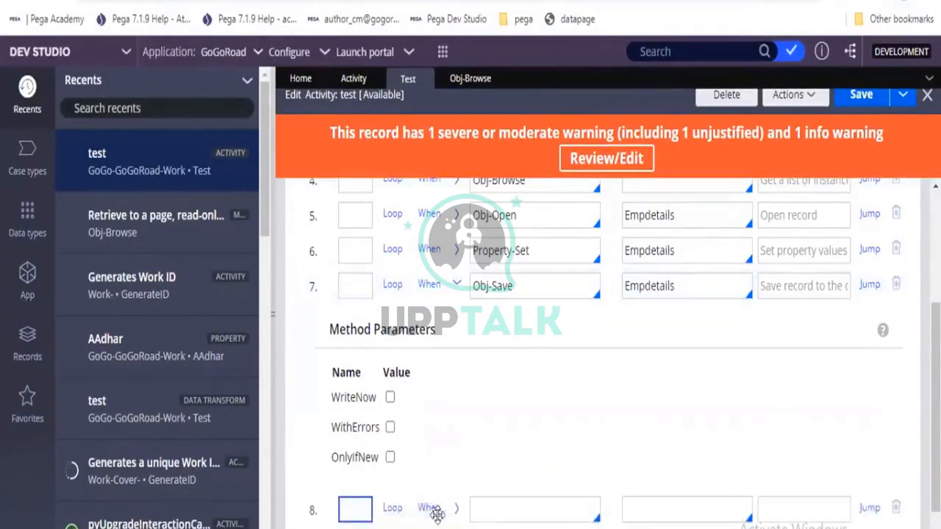
{"action": "left_click", "coordinate": [485, 514]}
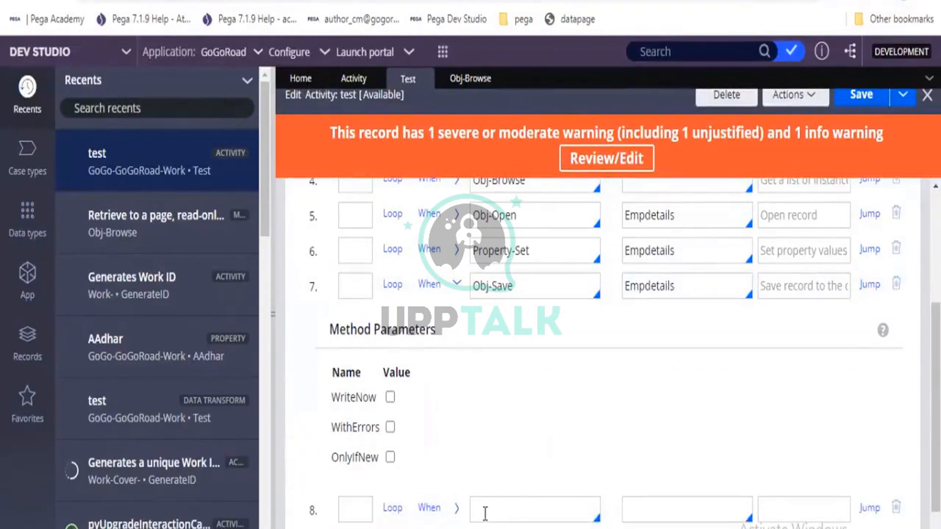
{"action": "type", "text": "commi"}
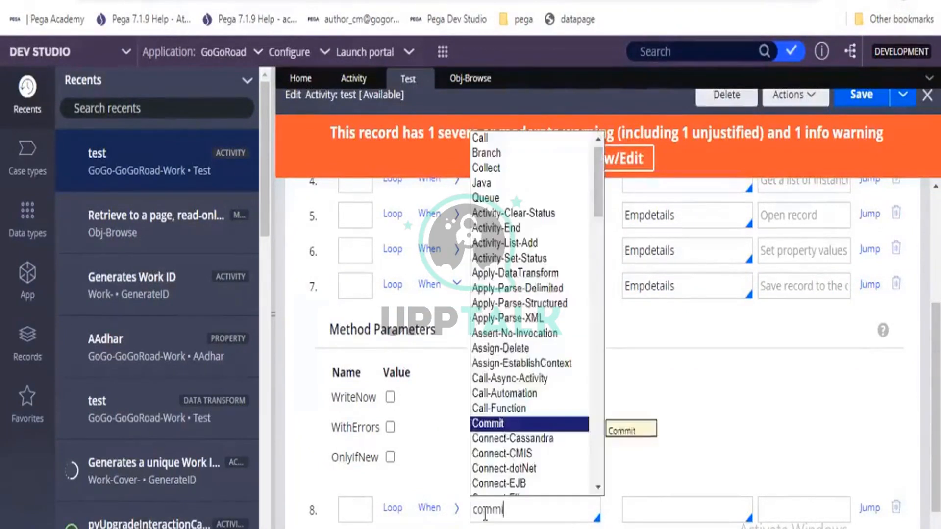
{"action": "key", "text": "Return"}
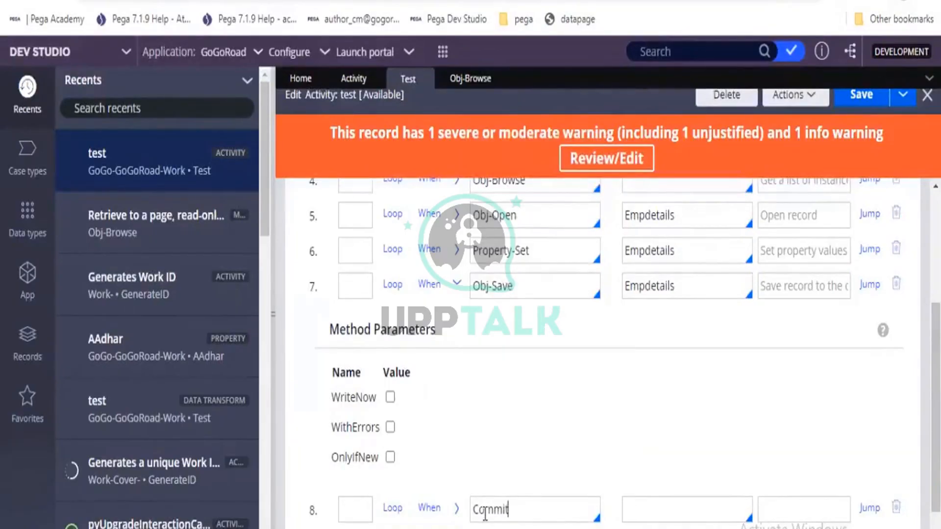
{"action": "left_click_drag", "start_coordinate": [504, 509], "coordinate": [472, 507]}
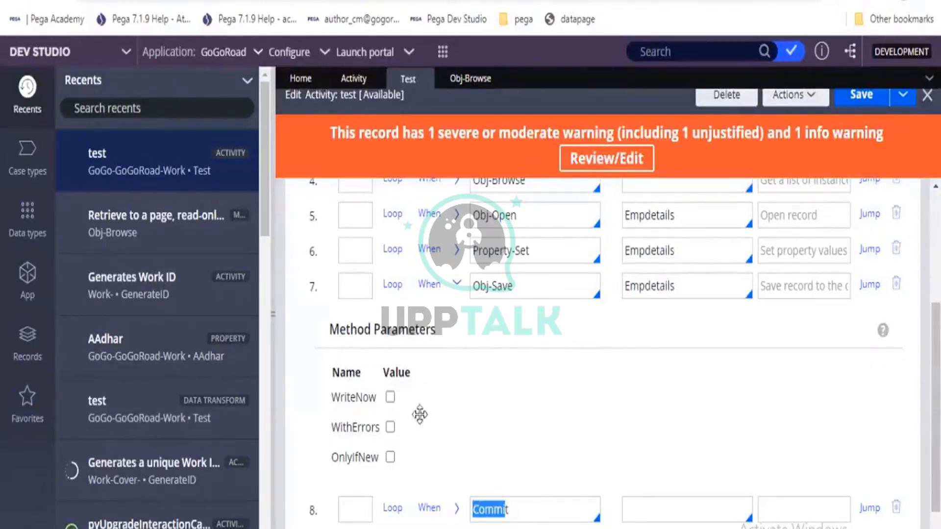
Try enabling the WriteNow parameter of the Obj-Save step, and clear it again
{"action": "left_click", "coordinate": [390, 397]}
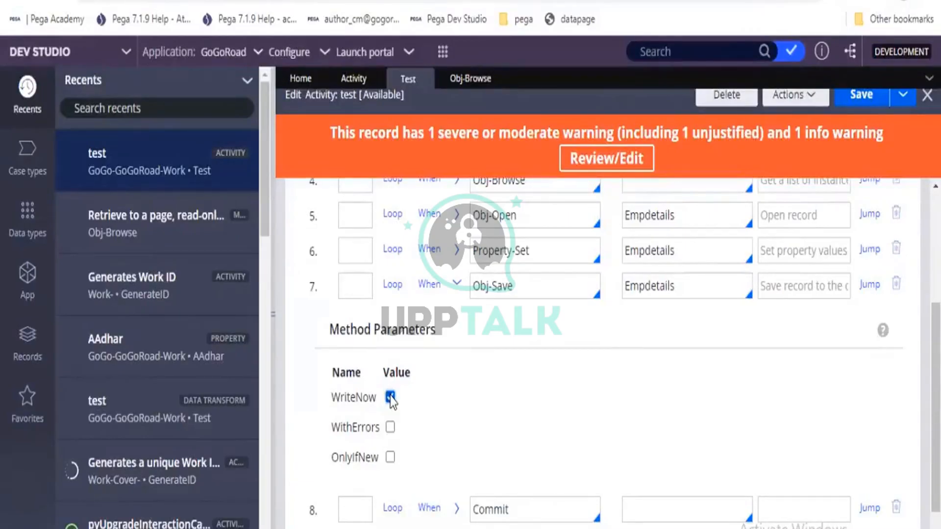
{"action": "left_click", "coordinate": [390, 397]}
{"action": "left_click", "coordinate": [532, 290]}
{"action": "triple_click", "coordinate": [484, 282]}
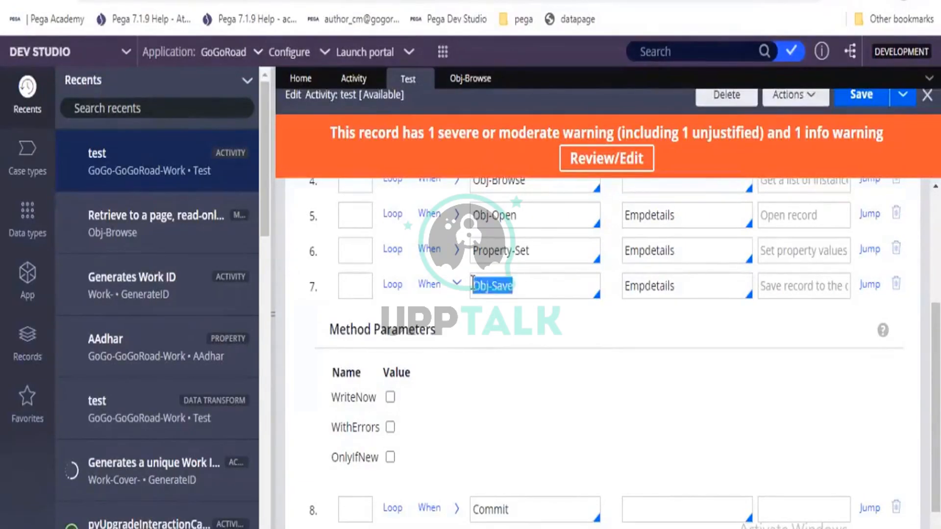
{"action": "left_click", "coordinate": [521, 505]}
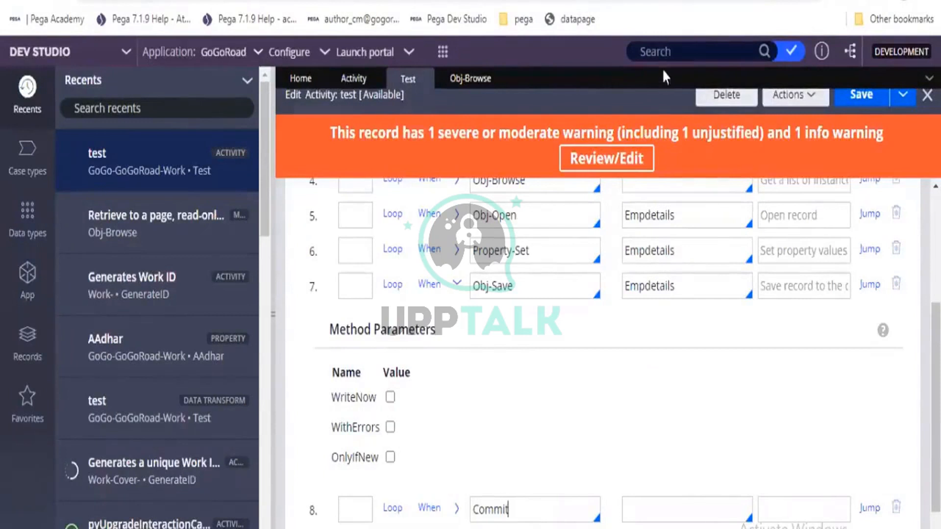
Search the current application's rules for "commitwith"
{"action": "left_click", "coordinate": [666, 49]}
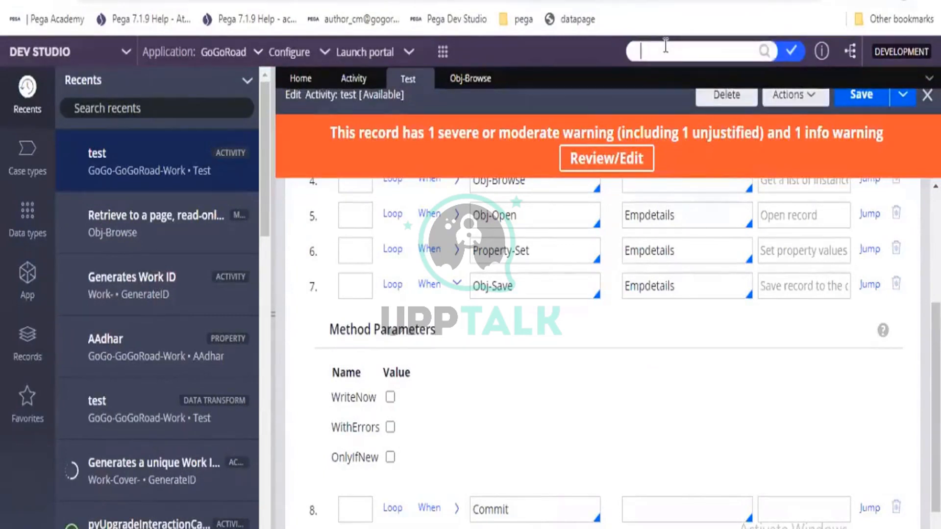
{"action": "type", "text": "commitwith"}
{"action": "key", "text": "Return"}
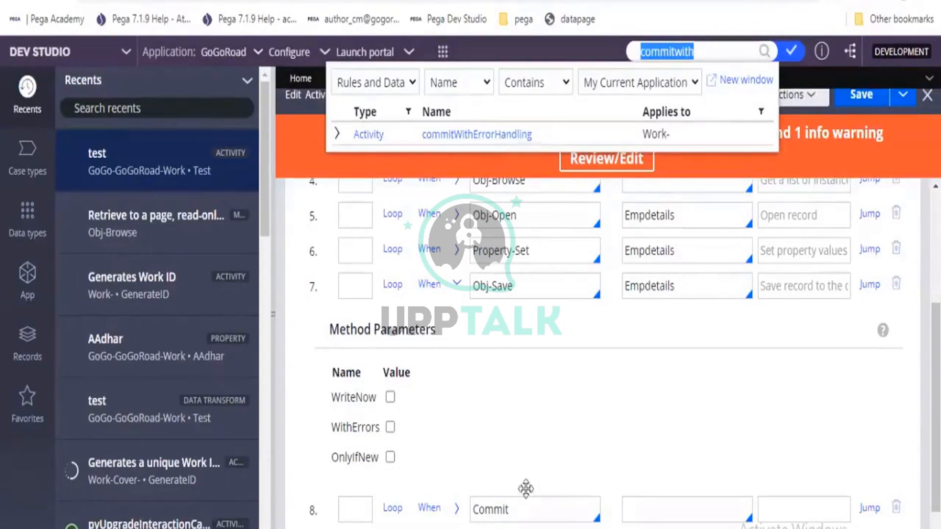
Replace the Commit method in step 8 with "Call Commitwitherrorhandling"
{"action": "left_click_drag", "start_coordinate": [526, 505], "coordinate": [473, 504]}
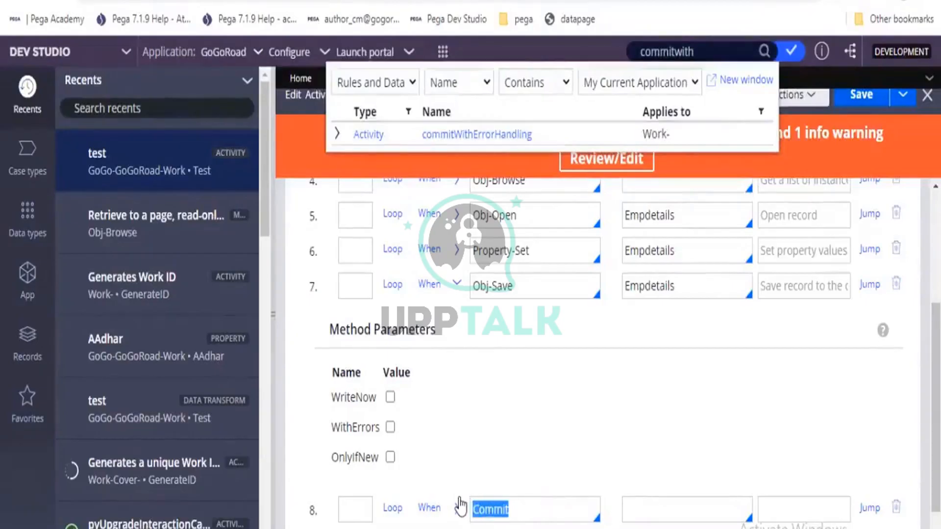
{"action": "left_click", "coordinate": [461, 505]}
{"action": "double_click", "coordinate": [487, 510]}
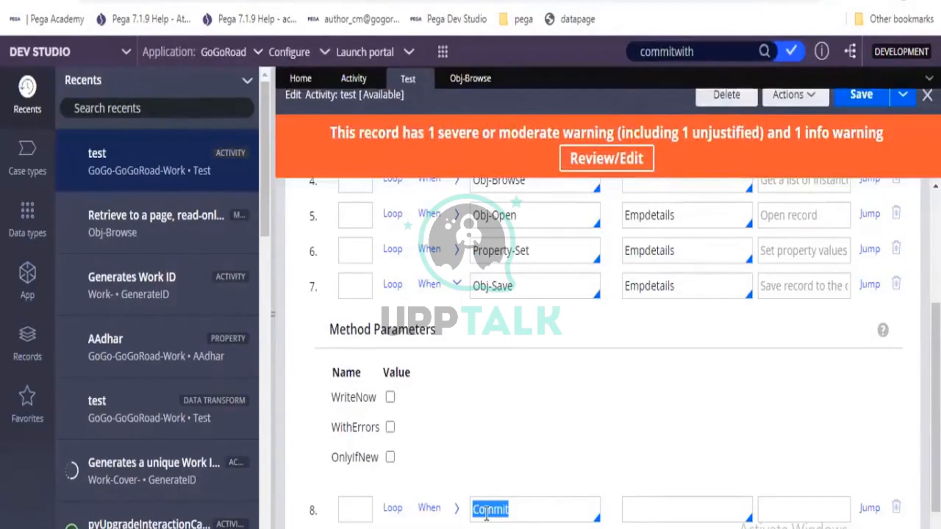
{"action": "type", "text": "Cal"}
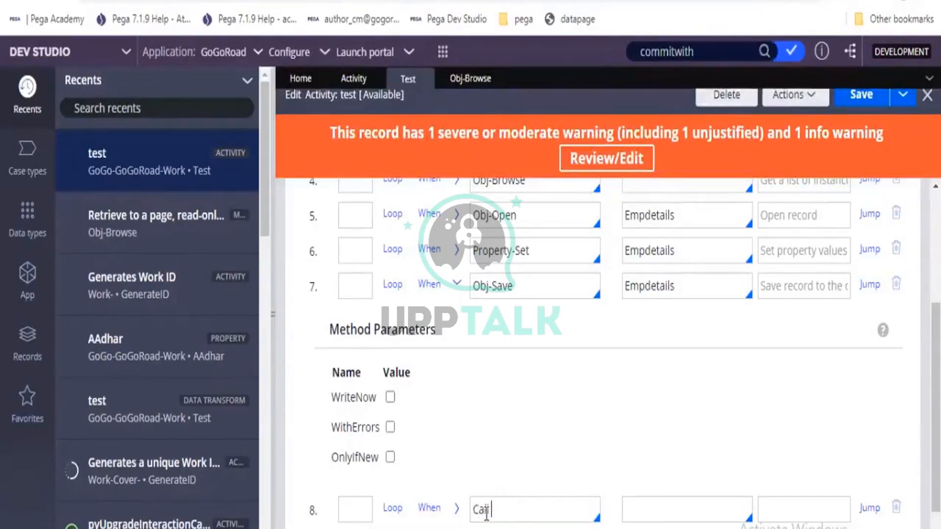
{"action": "type", "text": " Commitwitherror"}
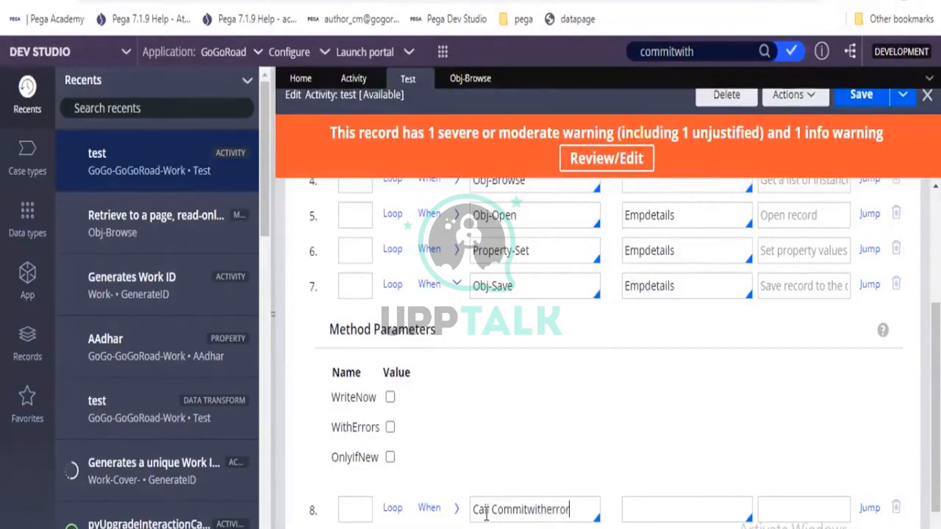
{"action": "type", "text": "handling"}
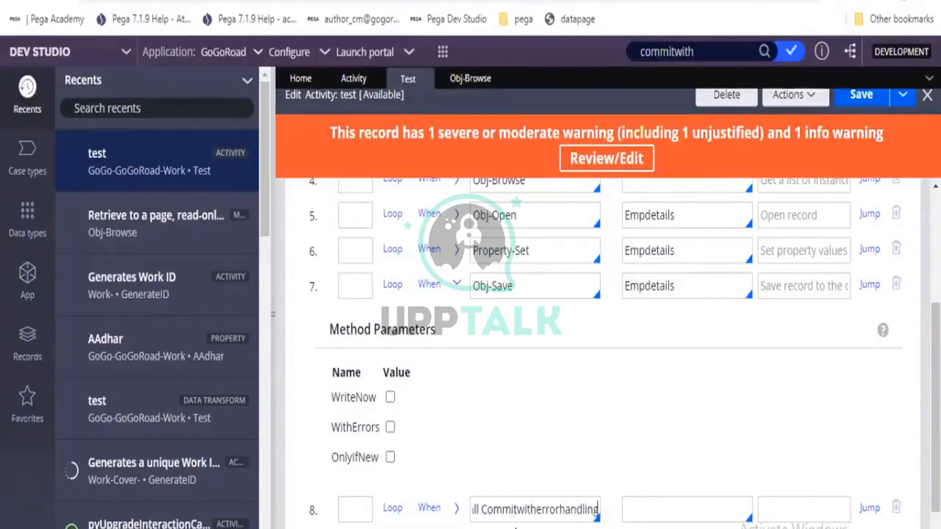
{"action": "left_click", "coordinate": [515, 528]}
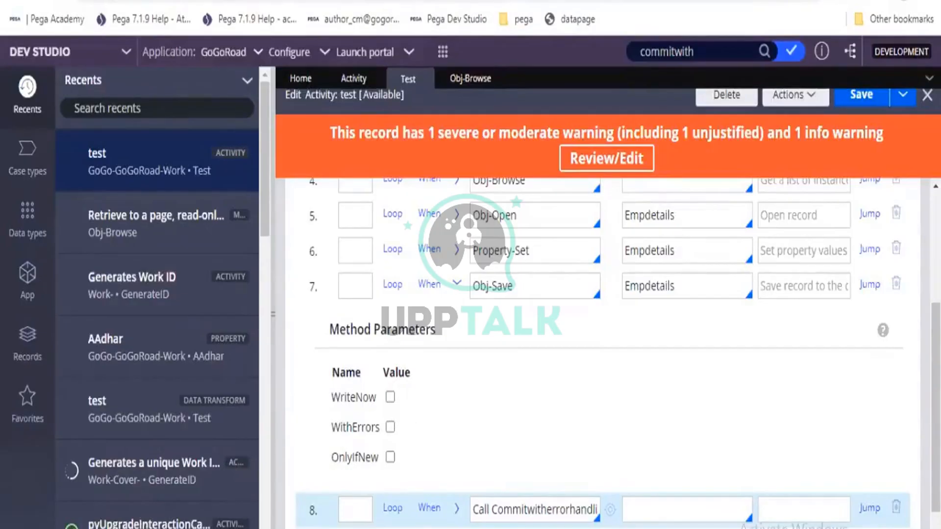
Open the activity called in step 8 and examine its Commit step and warning banner
{"action": "left_click", "coordinate": [512, 510]}
{"action": "left_click_drag", "start_coordinate": [328, 132], "coordinate": [585, 141]}
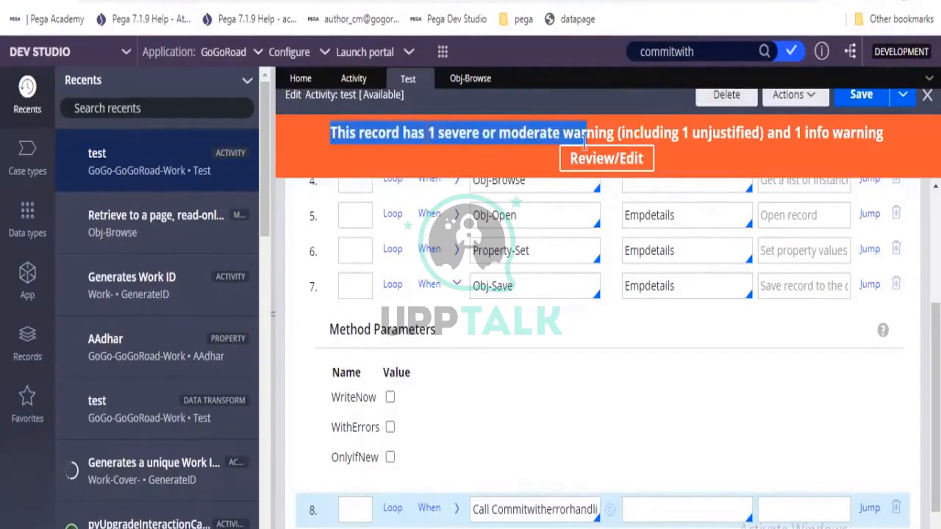
{"action": "left_click", "coordinate": [523, 505]}
{"action": "double_click", "coordinate": [523, 505]}
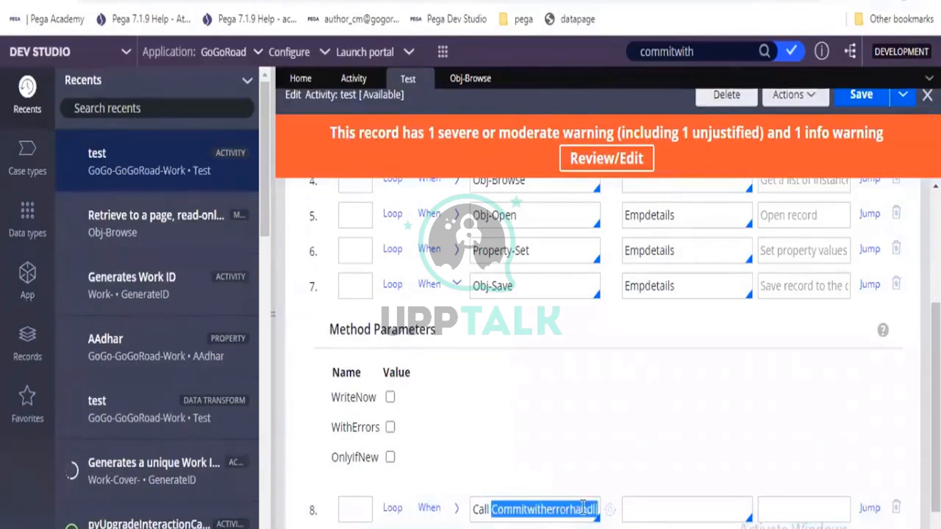
{"action": "left_click", "coordinate": [610, 512]}
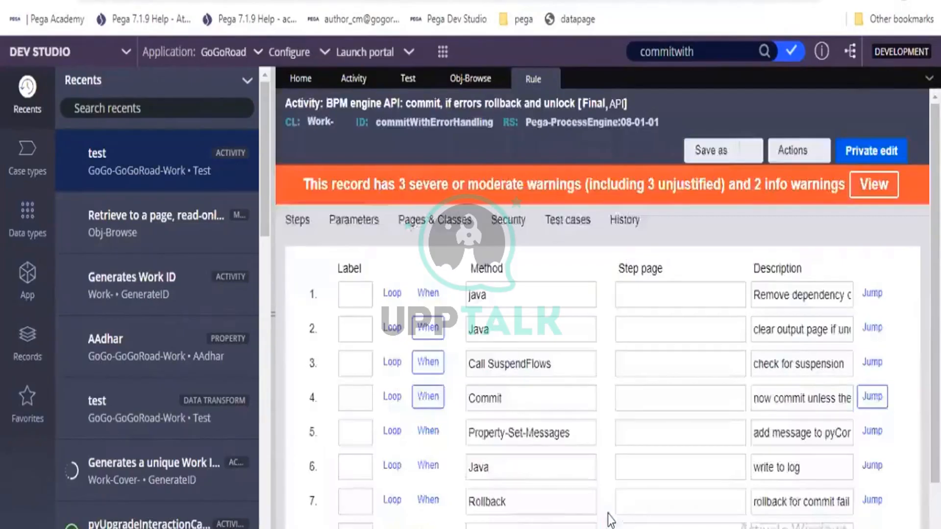
{"action": "double_click", "coordinate": [489, 374]}
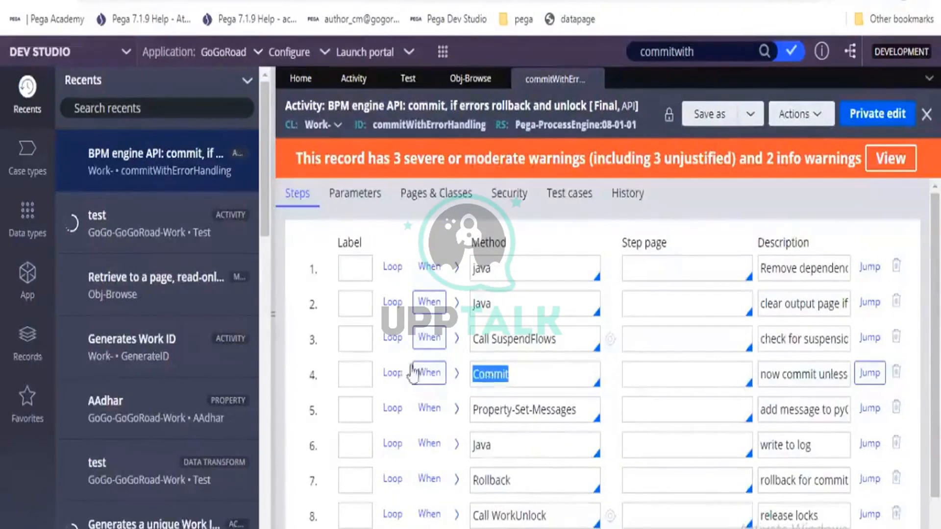
{"action": "left_click_drag", "start_coordinate": [387, 152], "coordinate": [477, 160]}
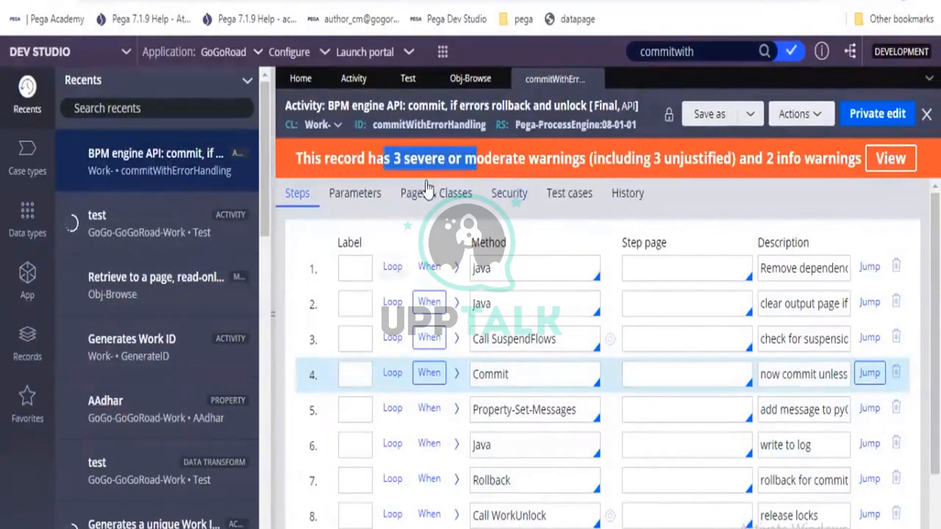
{"action": "left_click", "coordinate": [347, 156]}
{"action": "left_click_drag", "start_coordinate": [311, 158], "coordinate": [468, 191]}
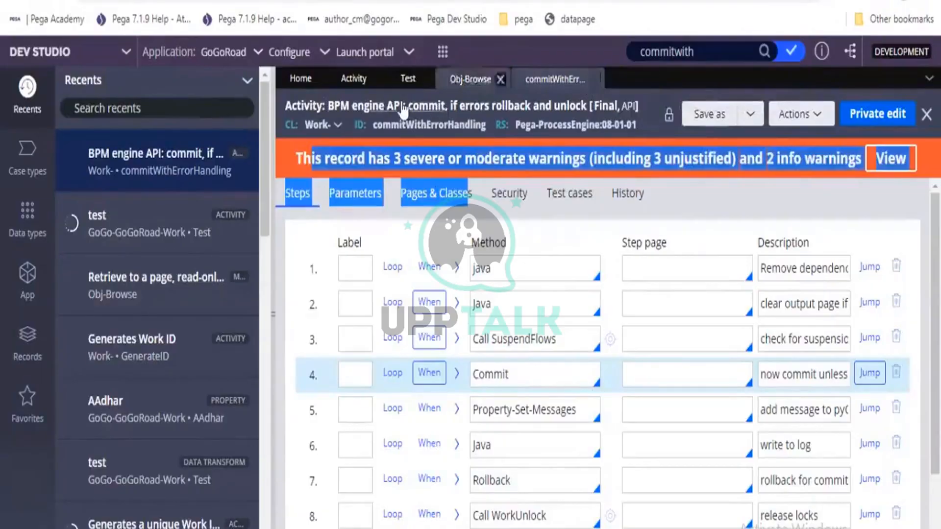
Return to the test activity and add a step 9 that uses the Obj-Delete method
{"action": "left_click", "coordinate": [411, 80]}
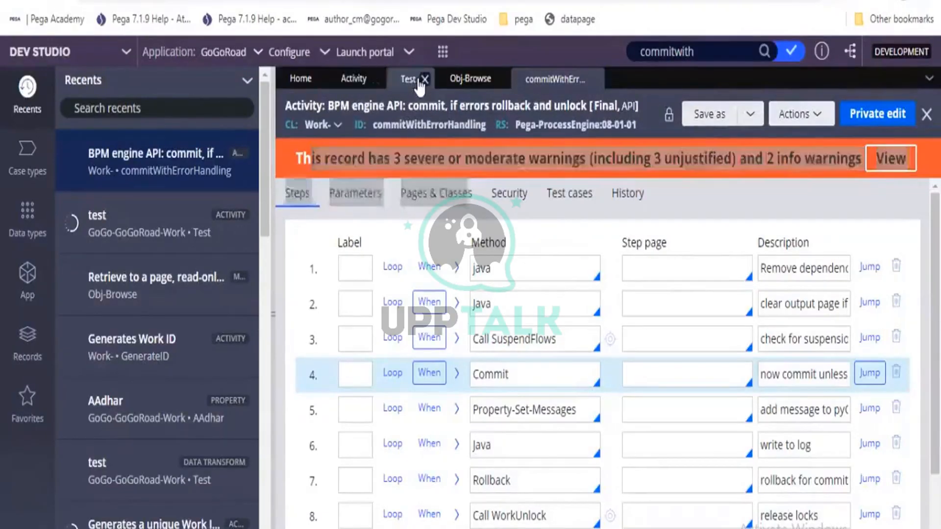
{"action": "scroll", "coordinate": [487, 435], "scroll_direction": "down", "scroll_amount": 1}
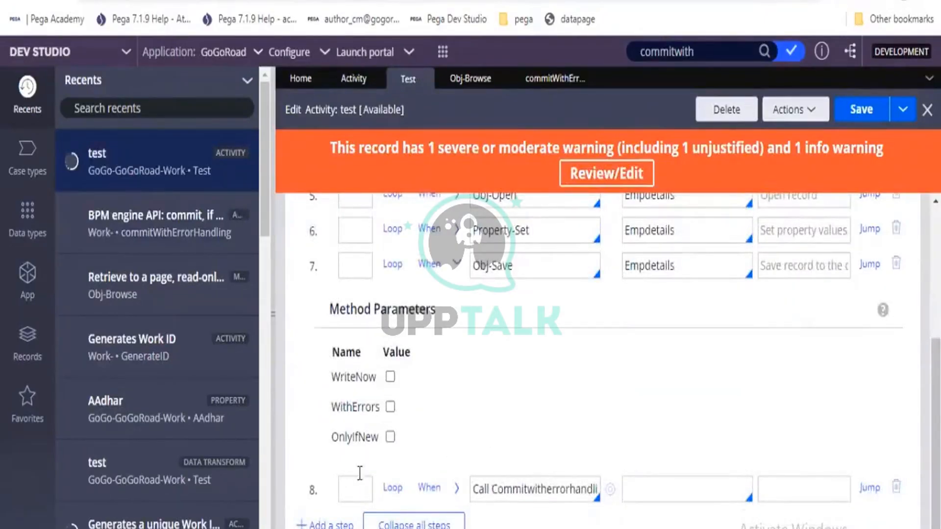
{"action": "left_click", "coordinate": [346, 492]}
{"action": "left_click", "coordinate": [328, 525]}
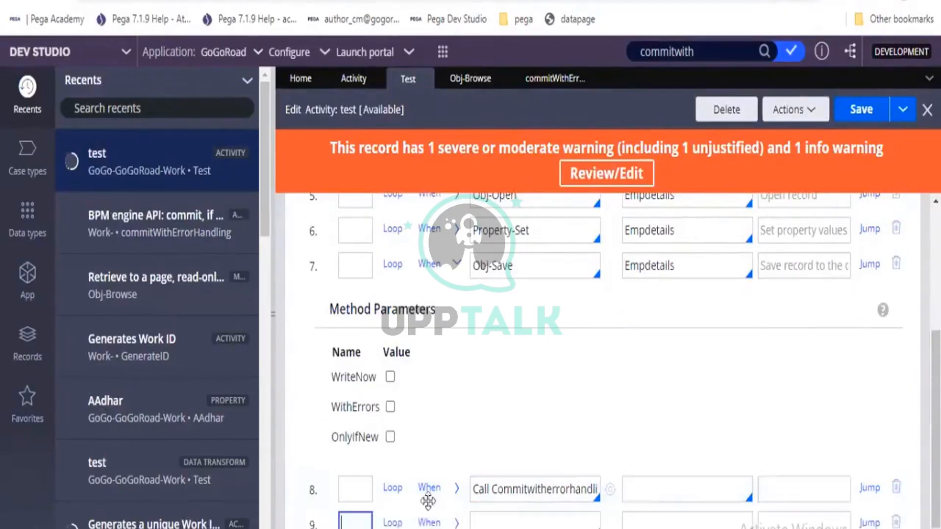
{"action": "scroll", "coordinate": [461, 490], "scroll_direction": "down", "scroll_amount": 1}
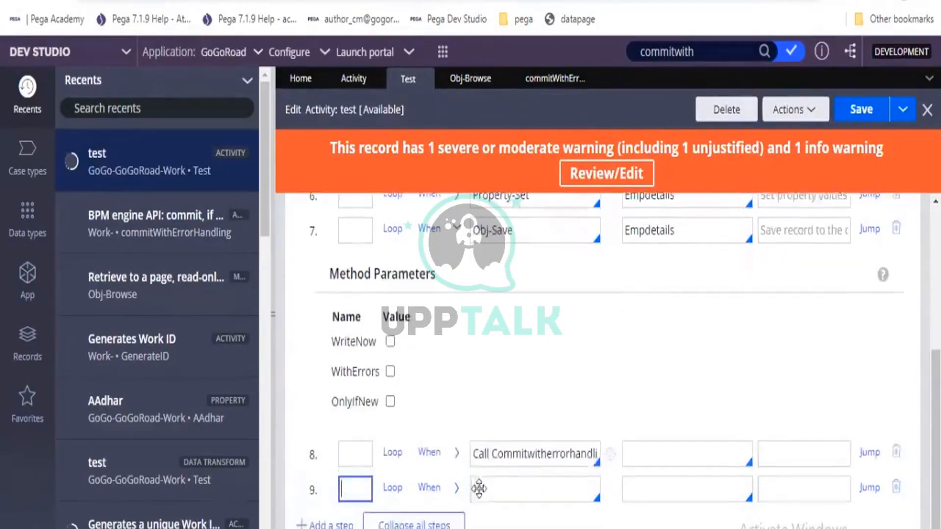
{"action": "left_click", "coordinate": [479, 488]}
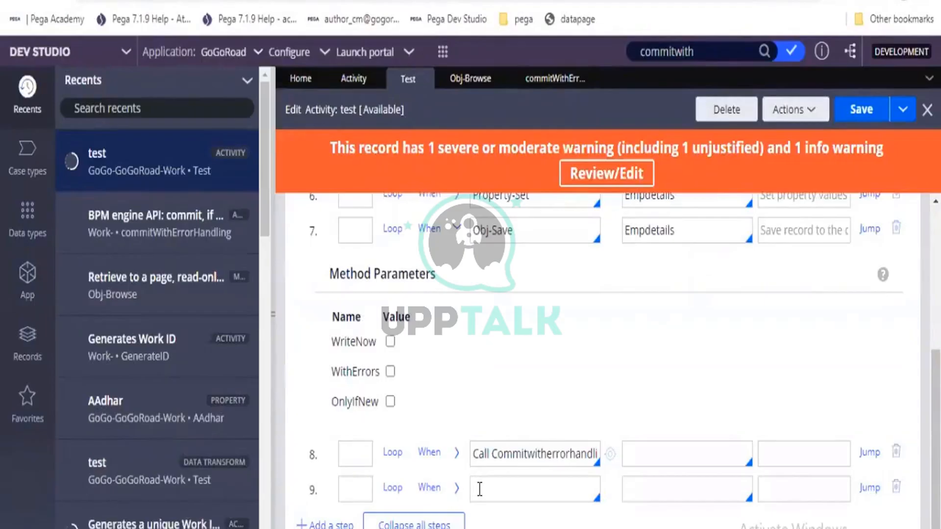
{"action": "type", "text": "obj-de"}
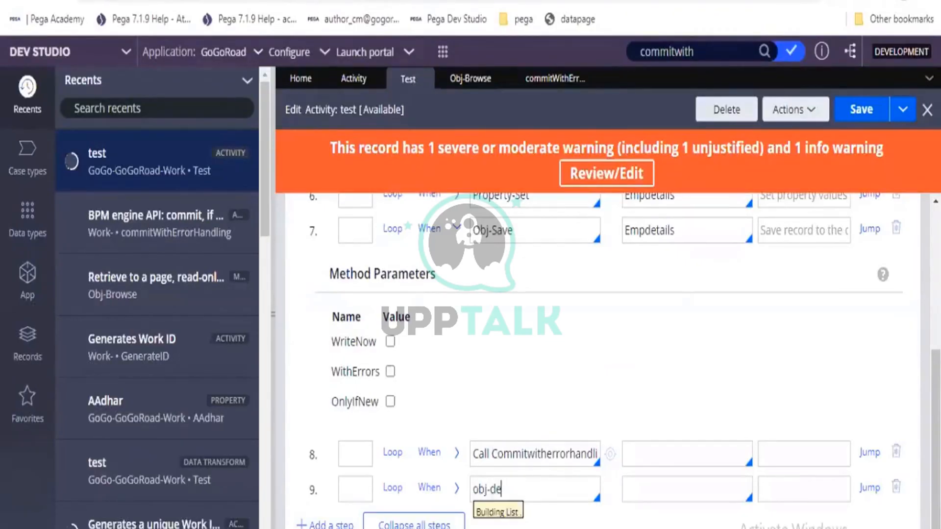
{"action": "key", "text": "Return"}
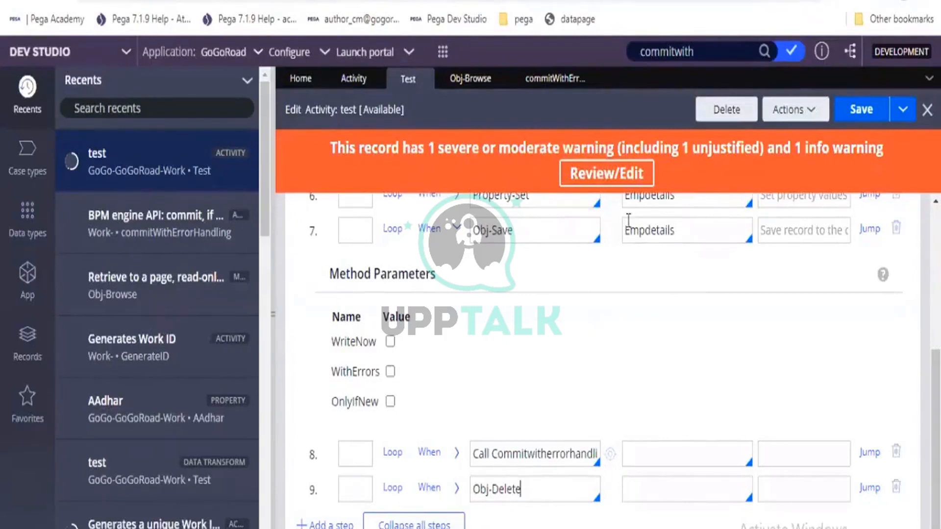
Expand the Obj-Delete step's method parameters and examine the step pages used by the Obj-Open and Obj-Save steps
{"action": "double_click", "coordinate": [640, 230]}
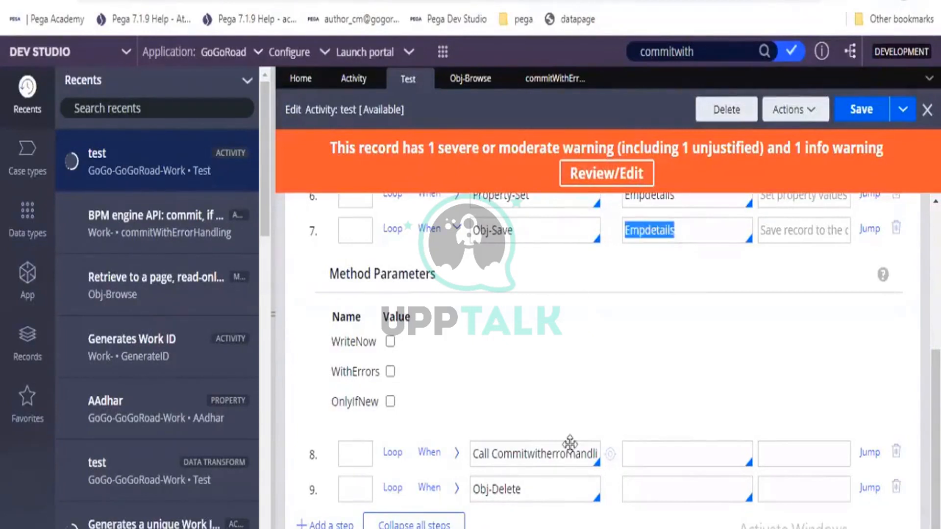
{"action": "left_click", "coordinate": [457, 488]}
{"action": "scroll", "coordinate": [502, 445], "scroll_direction": "down", "scroll_amount": 2}
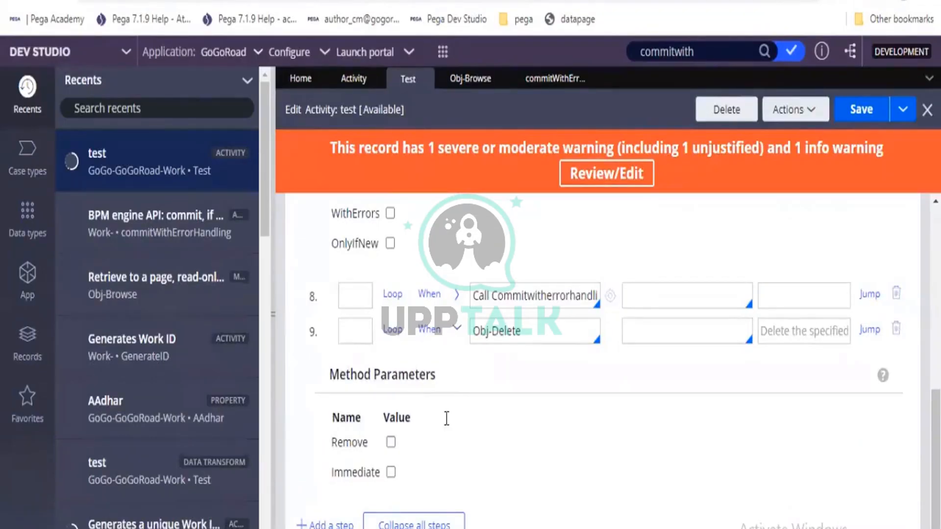
{"action": "scroll", "coordinate": [639, 332], "scroll_direction": "up", "scroll_amount": 5}
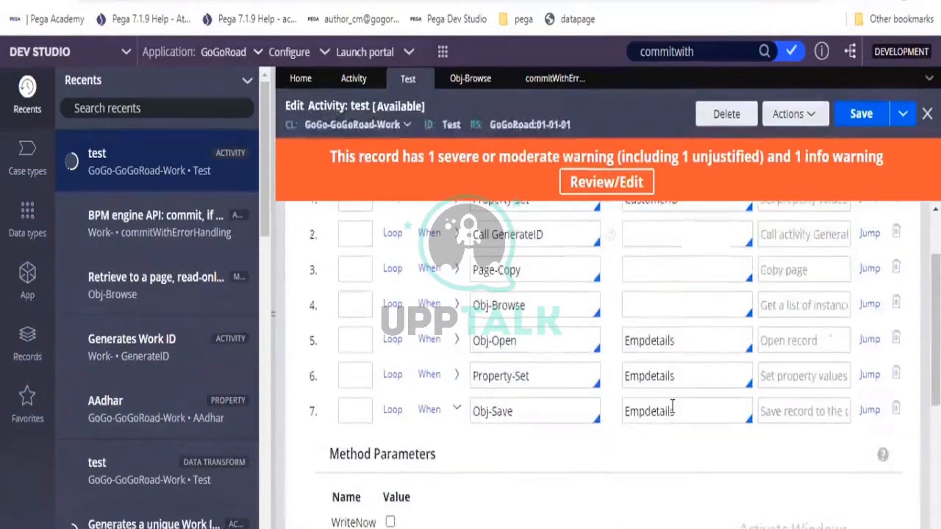
{"action": "left_click_drag", "start_coordinate": [670, 411], "coordinate": [630, 399]}
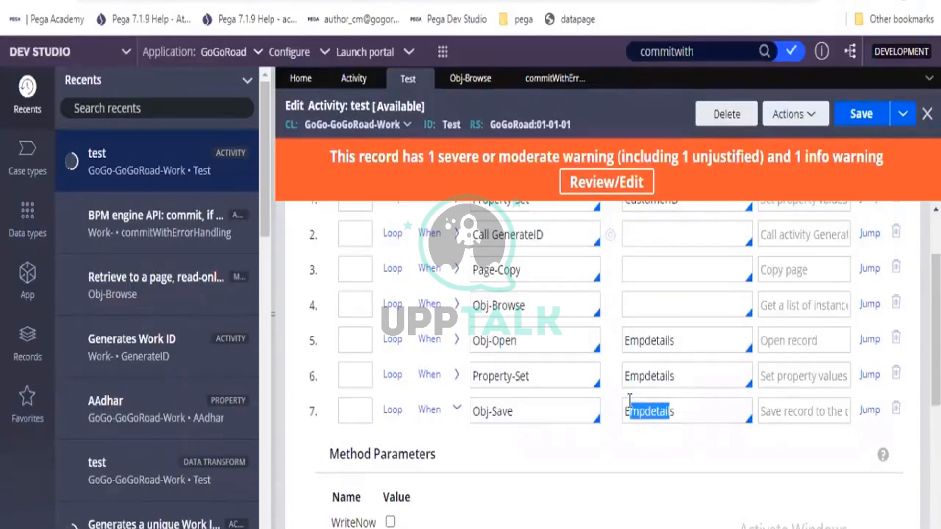
{"action": "double_click", "coordinate": [506, 340]}
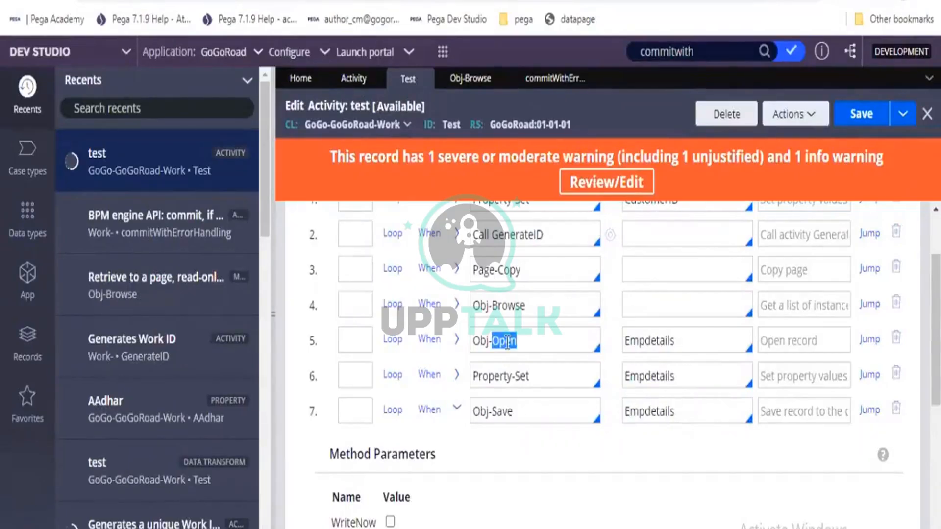
{"action": "double_click", "coordinate": [661, 341]}
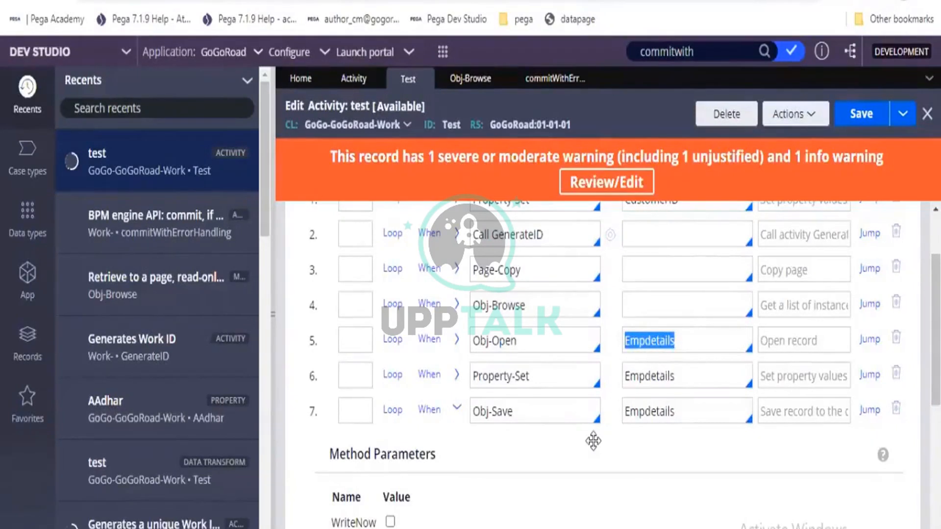
{"action": "scroll", "coordinate": [593, 441], "scroll_direction": "down", "scroll_amount": 5}
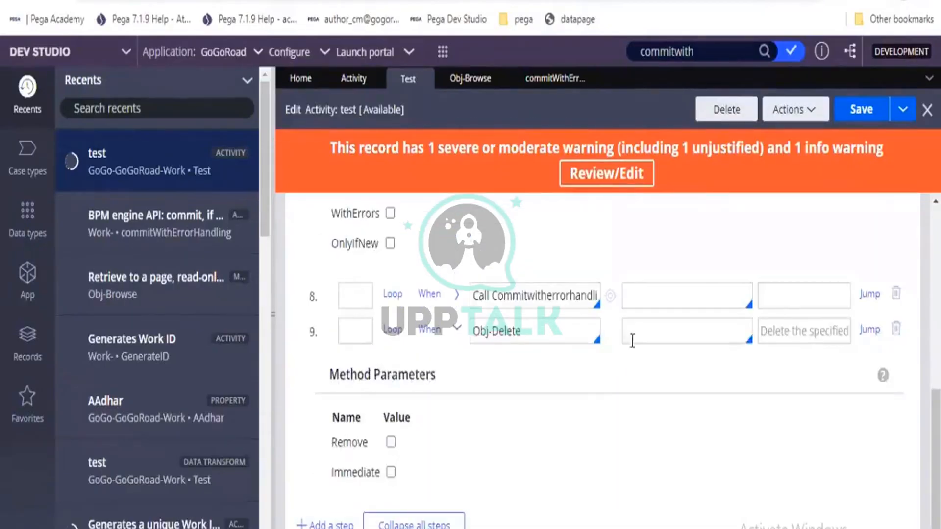
{"action": "left_click", "coordinate": [634, 340]}
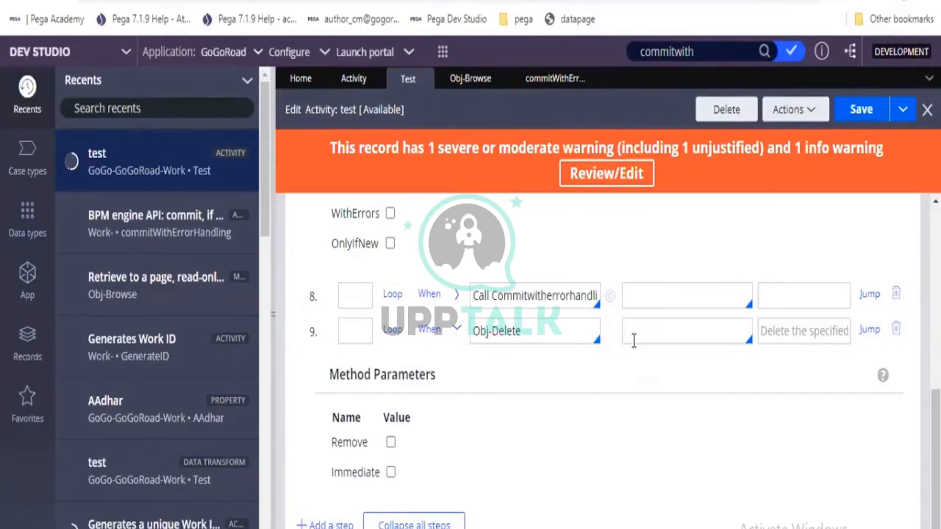
Set the loop of the Obj-Delete step to repeat for each embedded page, without restricting it to a class
{"action": "left_click", "coordinate": [401, 327]}
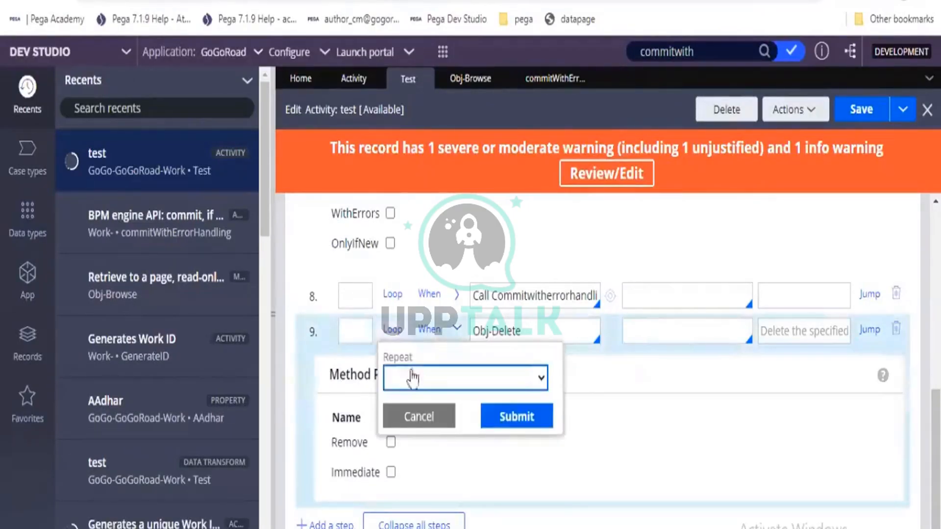
{"action": "left_click", "coordinate": [414, 377]}
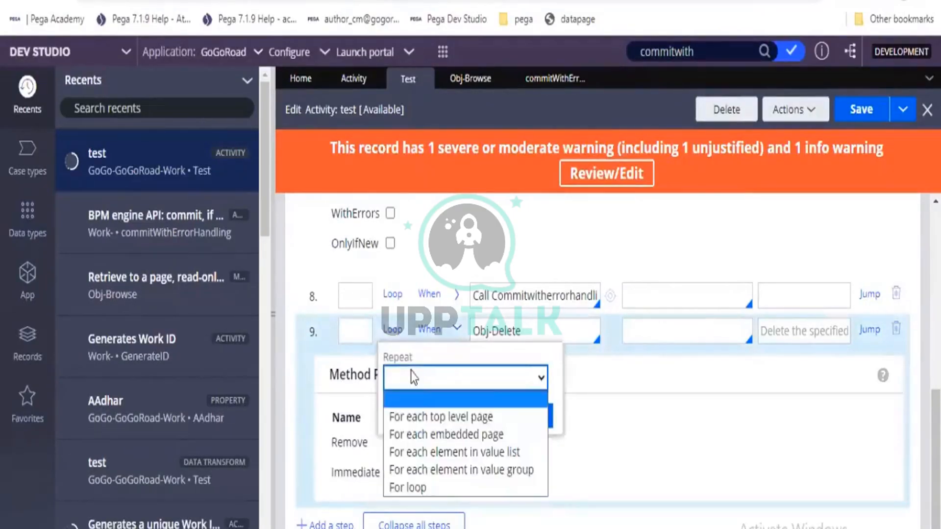
{"action": "left_click", "coordinate": [422, 435]}
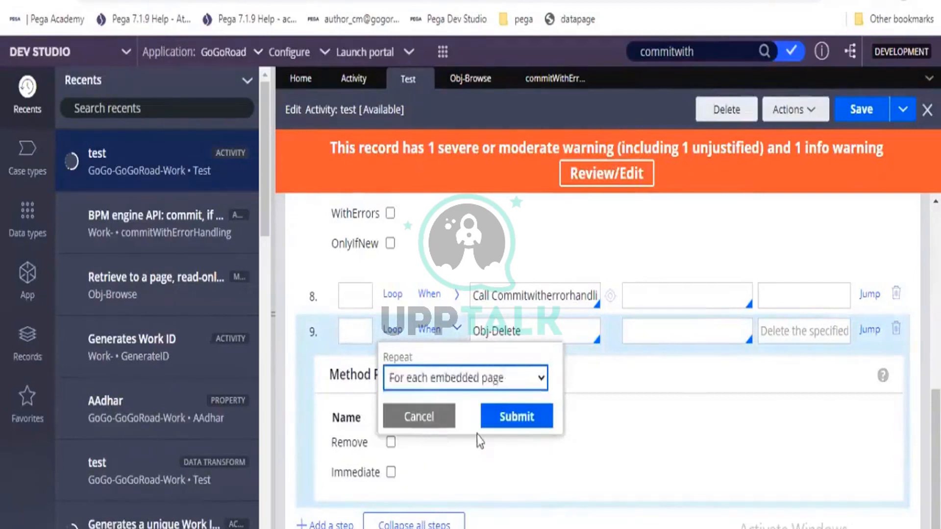
{"action": "double_click", "coordinate": [493, 456]}
{"action": "scroll", "coordinate": [493, 456], "scroll_direction": "down", "scroll_amount": 1}
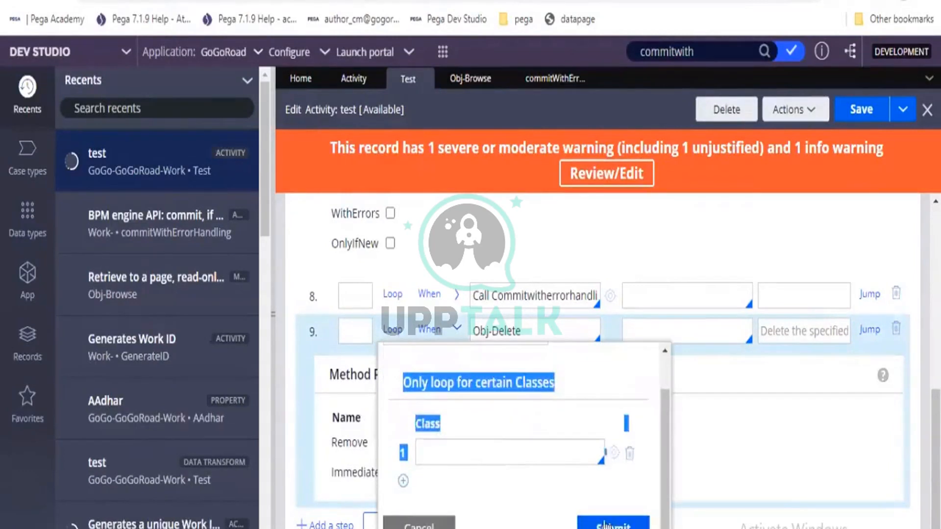
{"action": "left_click", "coordinate": [605, 525]}
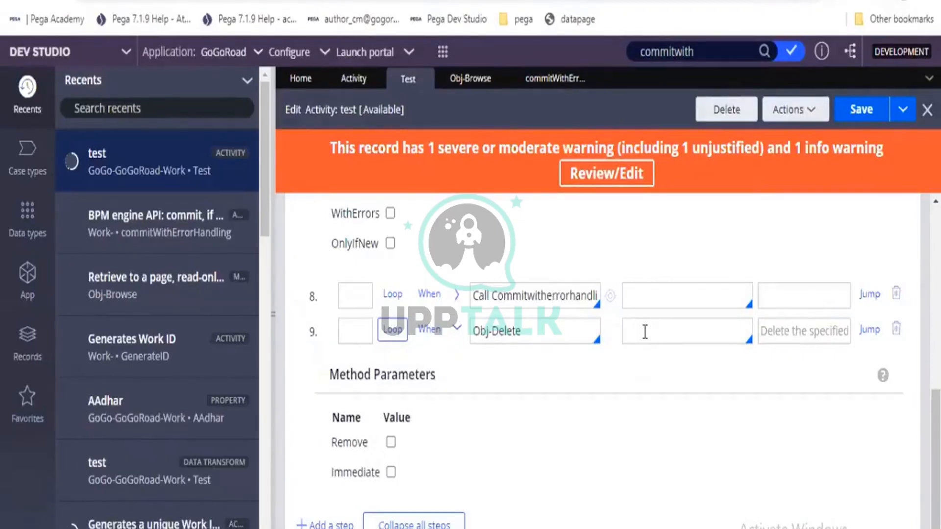
Try repeating the Obj-Delete step for each top level page, and reset its Repeat option to blank
{"action": "left_click", "coordinate": [391, 330]}
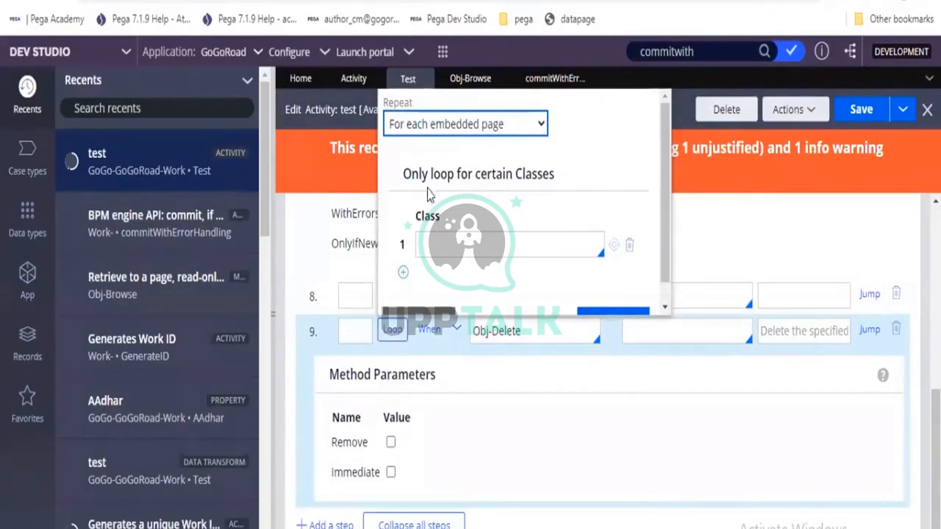
{"action": "left_click", "coordinate": [437, 131]}
{"action": "left_click", "coordinate": [441, 162]}
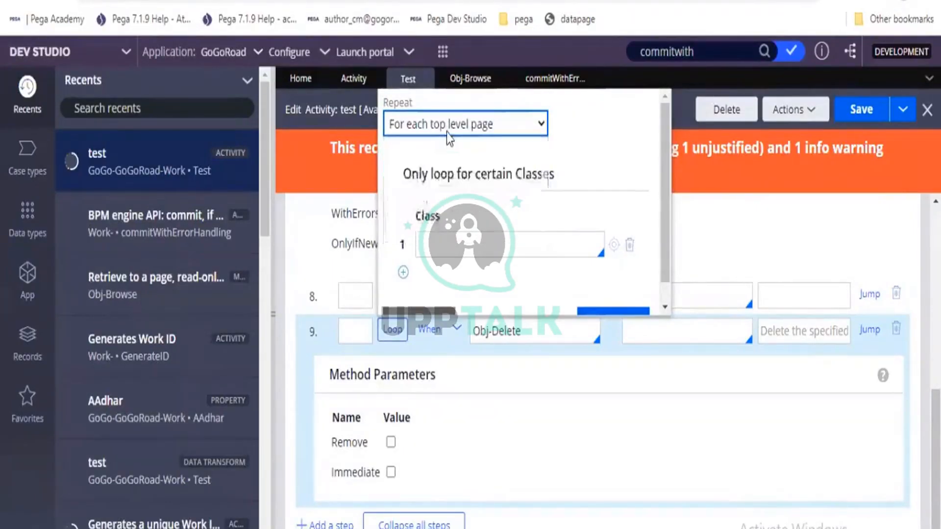
{"action": "left_click", "coordinate": [448, 133]}
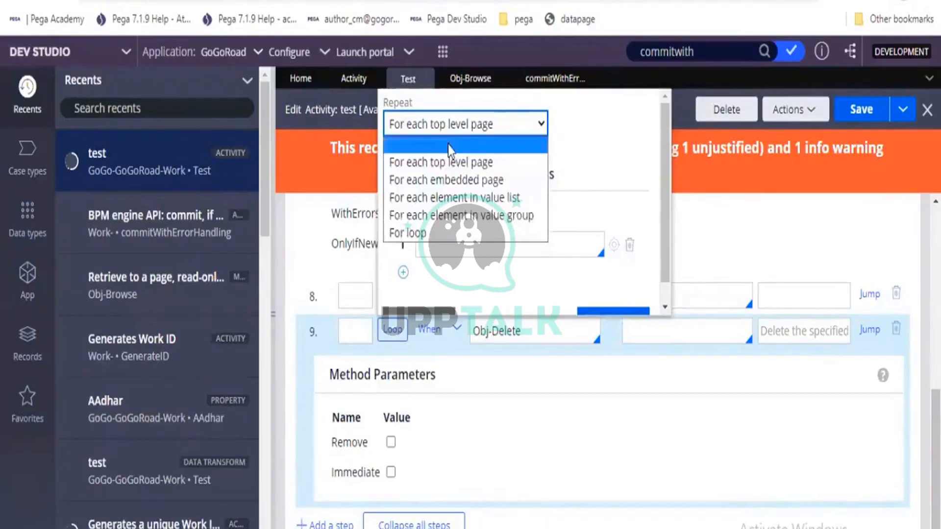
{"action": "left_click", "coordinate": [448, 145]}
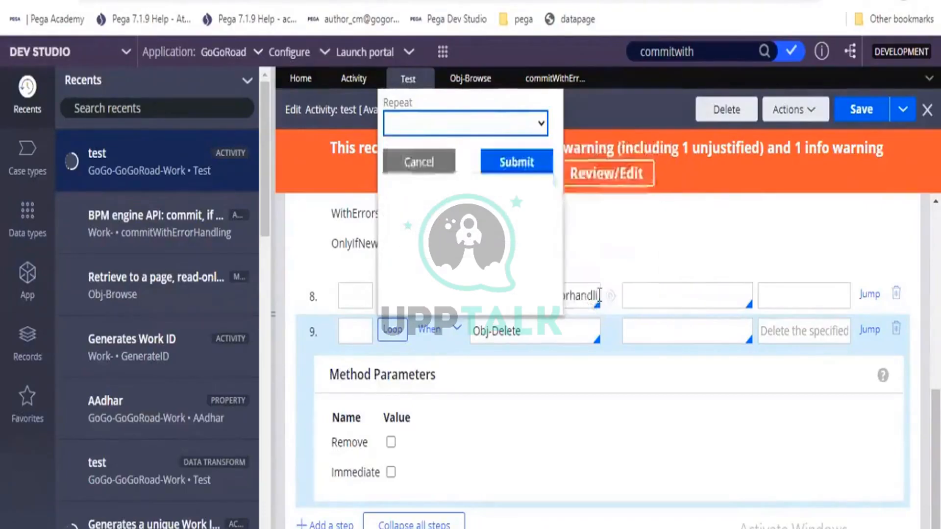
{"action": "left_click", "coordinate": [529, 162]}
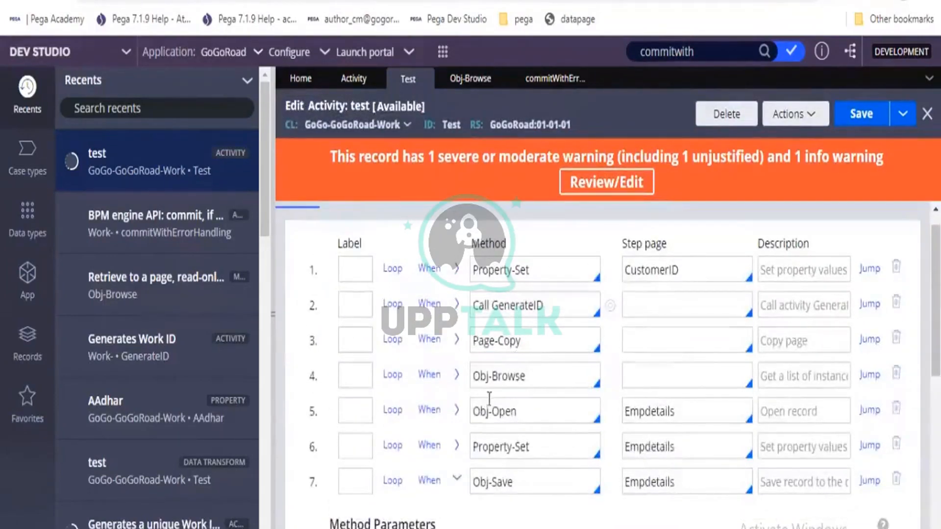
Review the sequence of steps from Obj-Open and Property-Set through Obj-Save and the commit call to Obj-Delete
{"action": "left_click_drag", "start_coordinate": [518, 400], "coordinate": [476, 398]}
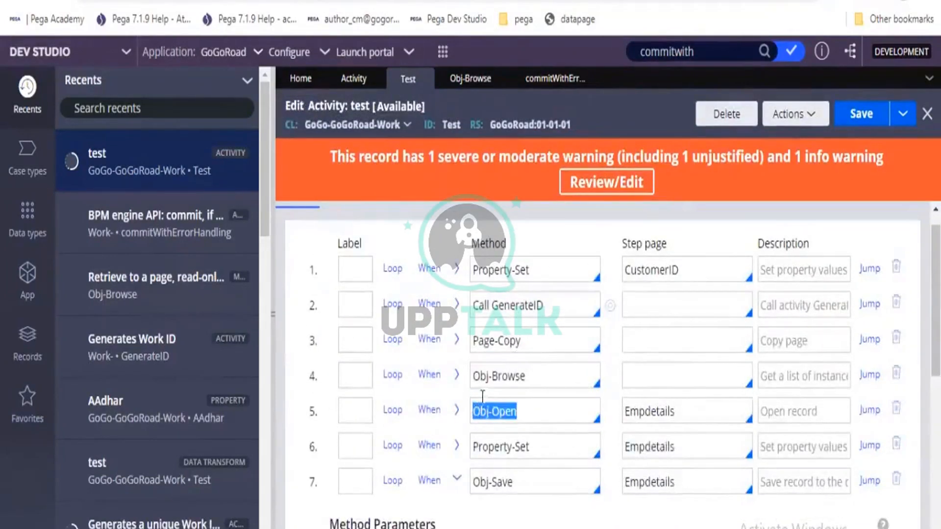
{"action": "left_click_drag", "start_coordinate": [529, 447], "coordinate": [482, 447]}
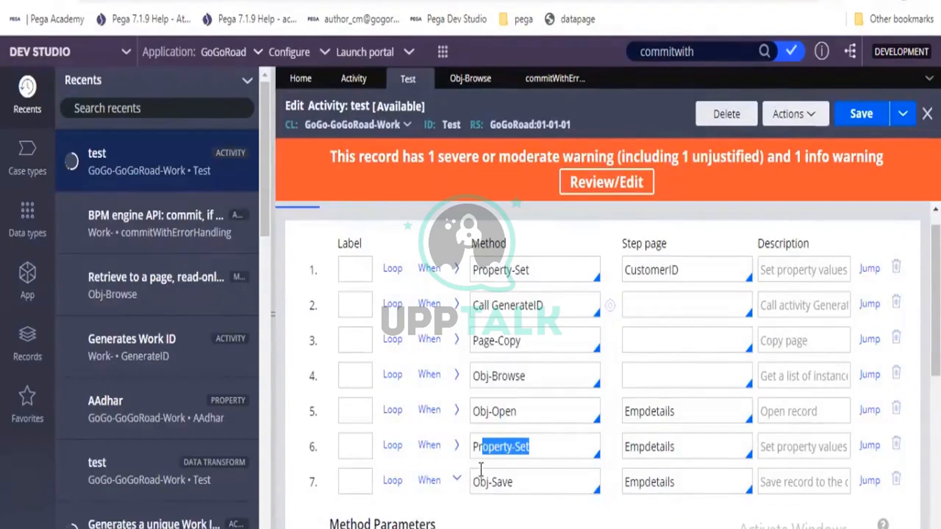
{"action": "scroll", "coordinate": [481, 469], "scroll_direction": "down", "scroll_amount": 4}
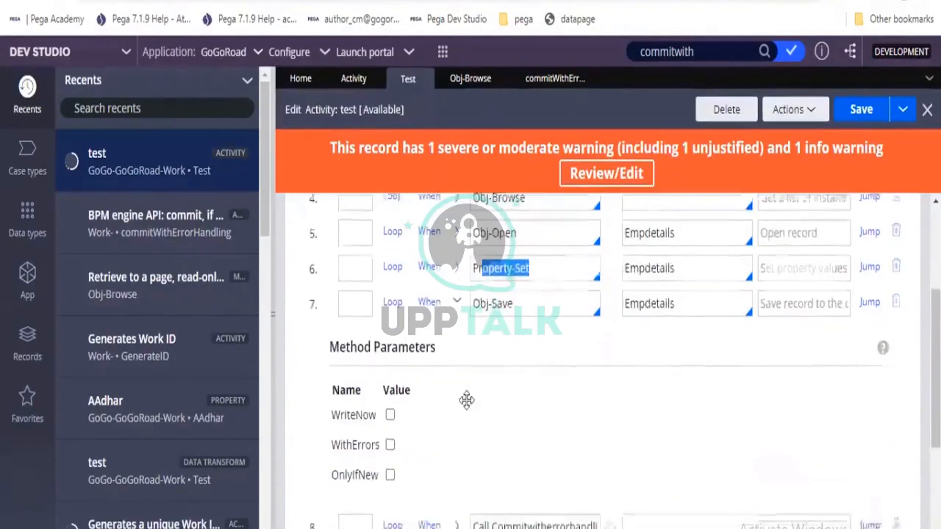
{"action": "scroll", "coordinate": [467, 400], "scroll_direction": "down", "scroll_amount": 5}
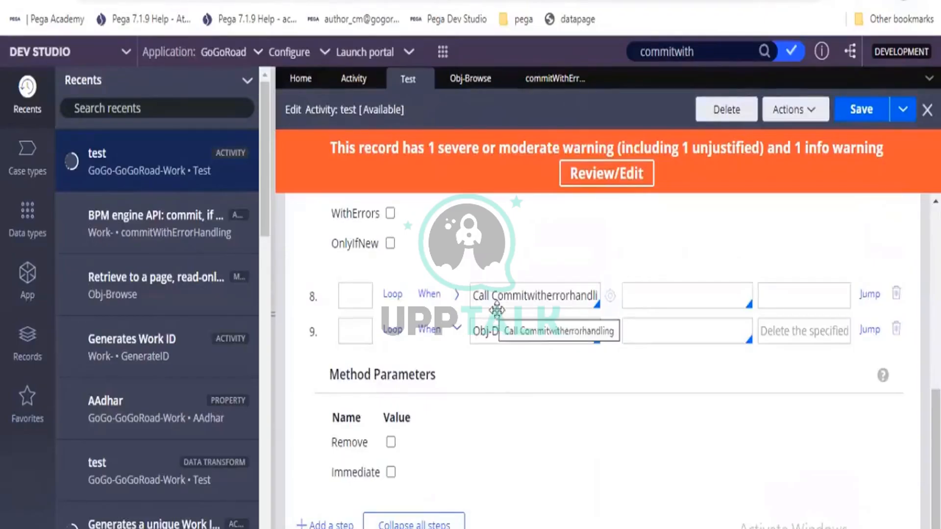
{"action": "scroll", "coordinate": [498, 323], "scroll_direction": "up", "scroll_amount": 3}
{"action": "scroll", "coordinate": [502, 298], "scroll_direction": "up", "scroll_amount": 4}
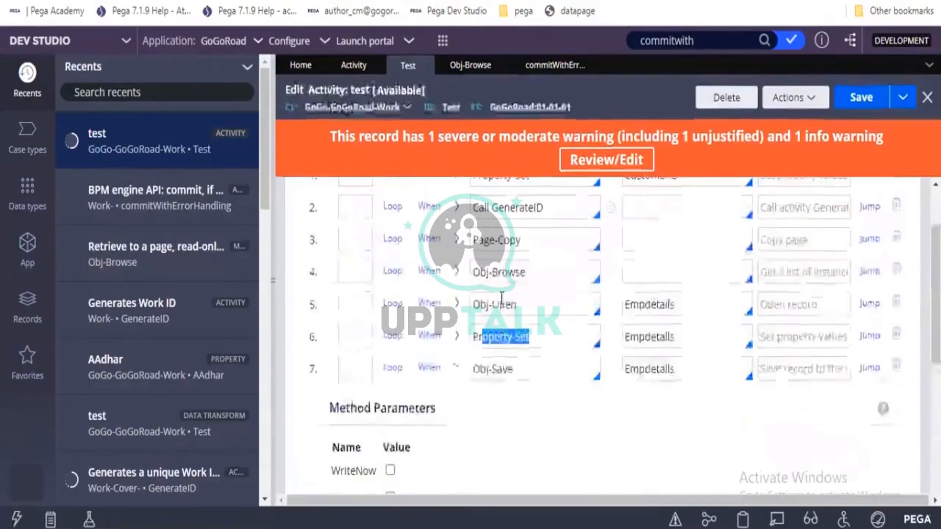
Collapse the Obj-Save and Obj-Delete parameters, and add a step 10 with the Obj-Open-By-Handle method
{"action": "left_click", "coordinate": [458, 369]}
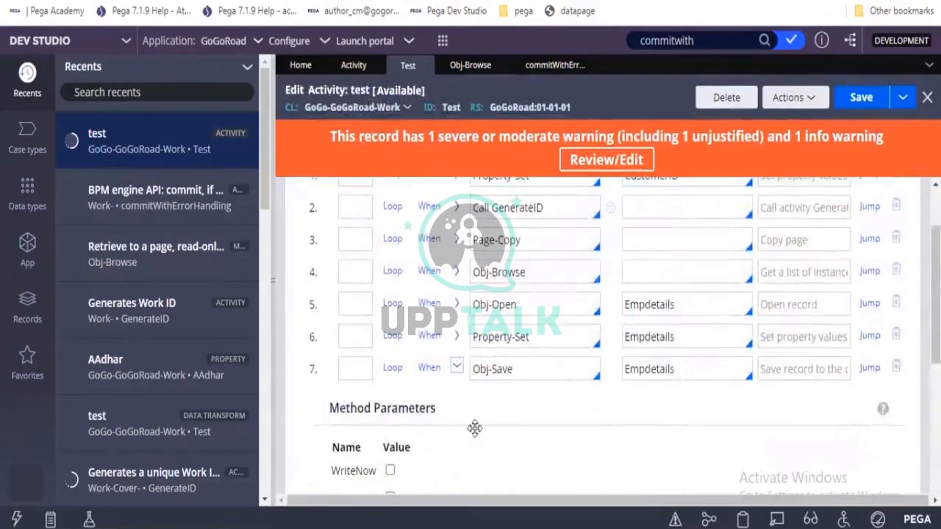
{"action": "left_click", "coordinate": [460, 433]}
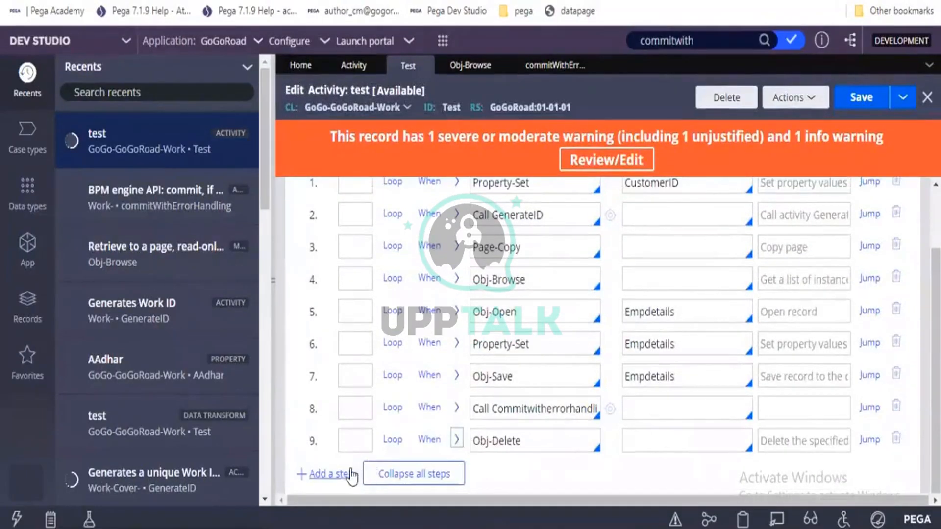
{"action": "left_click", "coordinate": [330, 474]}
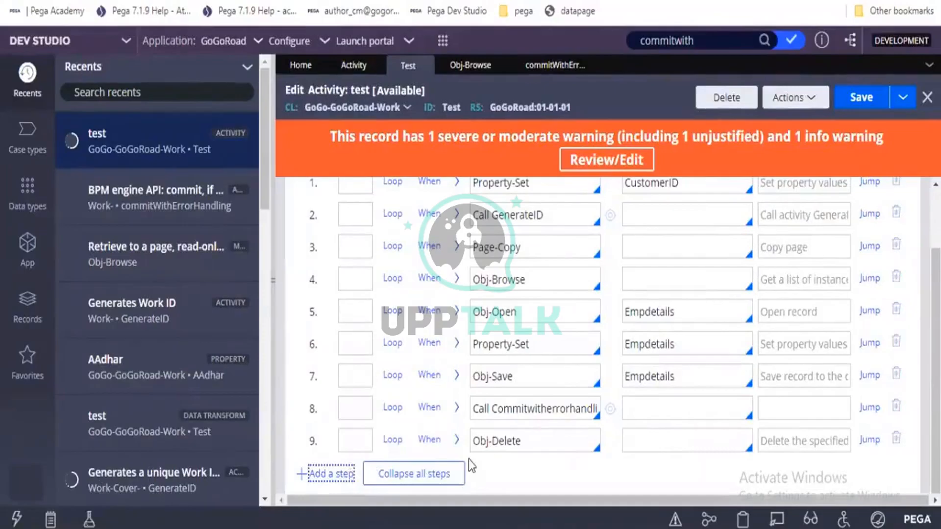
{"action": "left_click", "coordinate": [487, 471]}
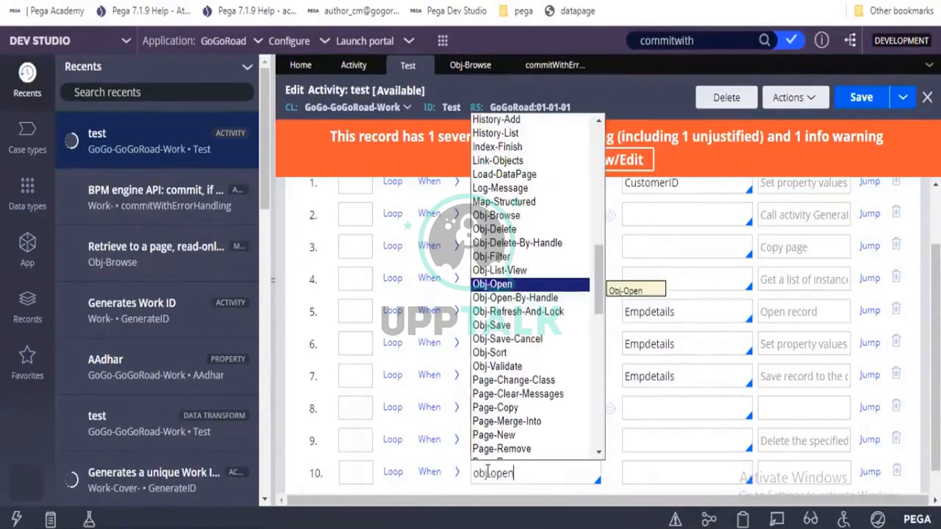
{"action": "key", "text": "Down"}
{"action": "key", "text": "Return"}
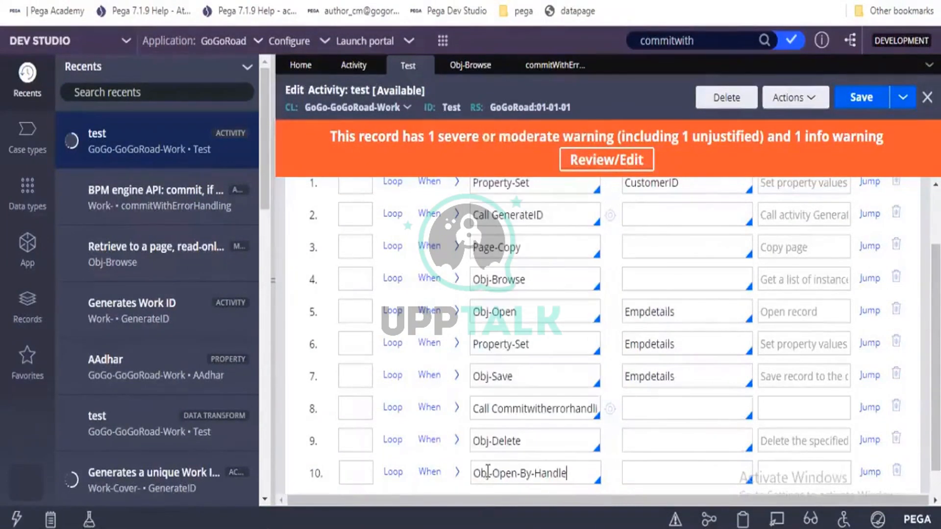
Compare the method parameters of the Obj-Open step 5 with those of the Obj-Open-By-Handle step 10
{"action": "scroll", "coordinate": [487, 472], "scroll_direction": "down", "scroll_amount": 1}
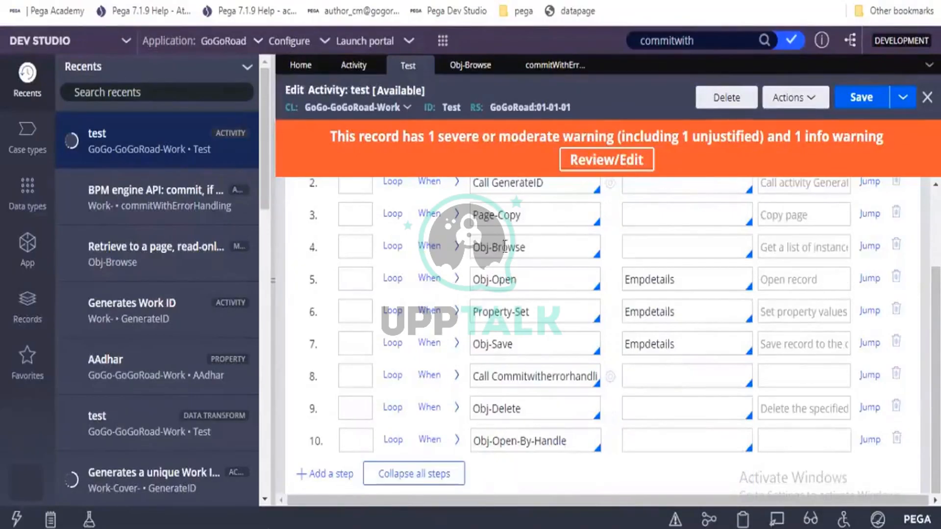
{"action": "left_click_drag", "start_coordinate": [517, 280], "coordinate": [474, 269]}
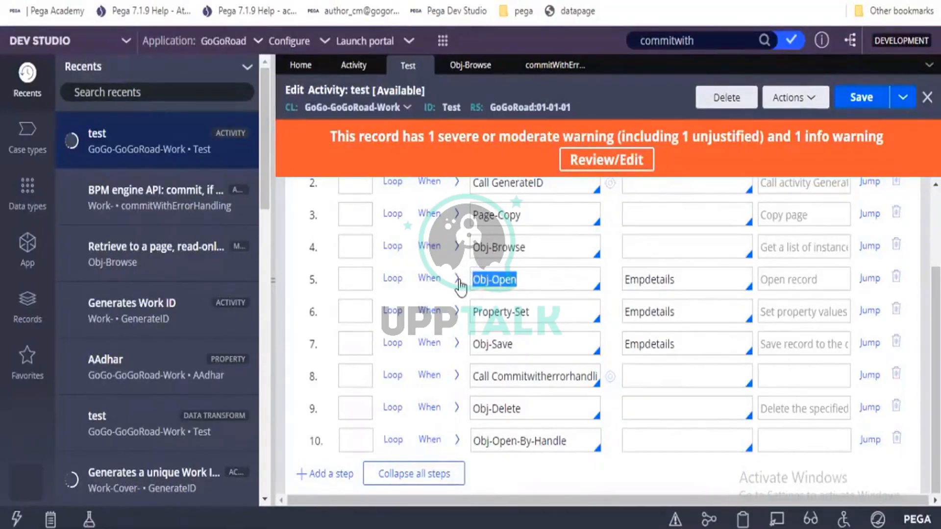
{"action": "left_click", "coordinate": [459, 282]}
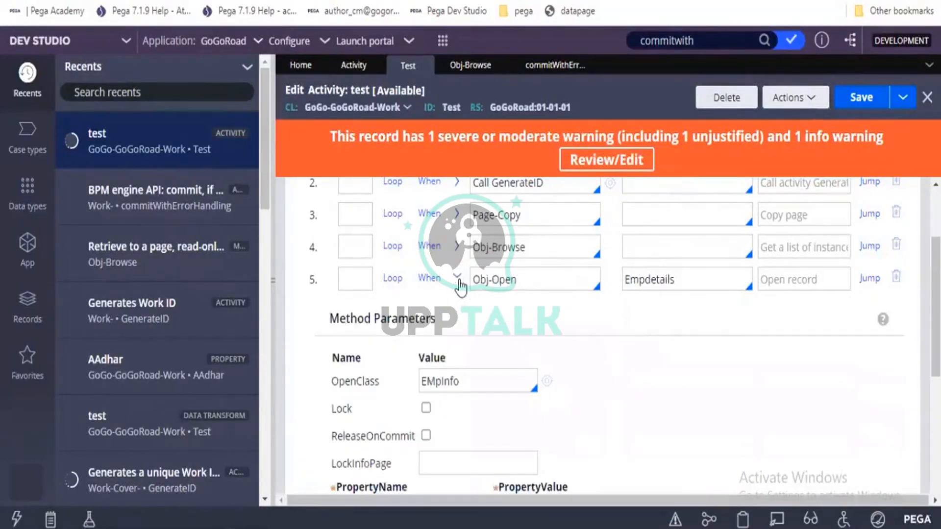
{"action": "scroll", "coordinate": [478, 376], "scroll_direction": "down", "scroll_amount": 5}
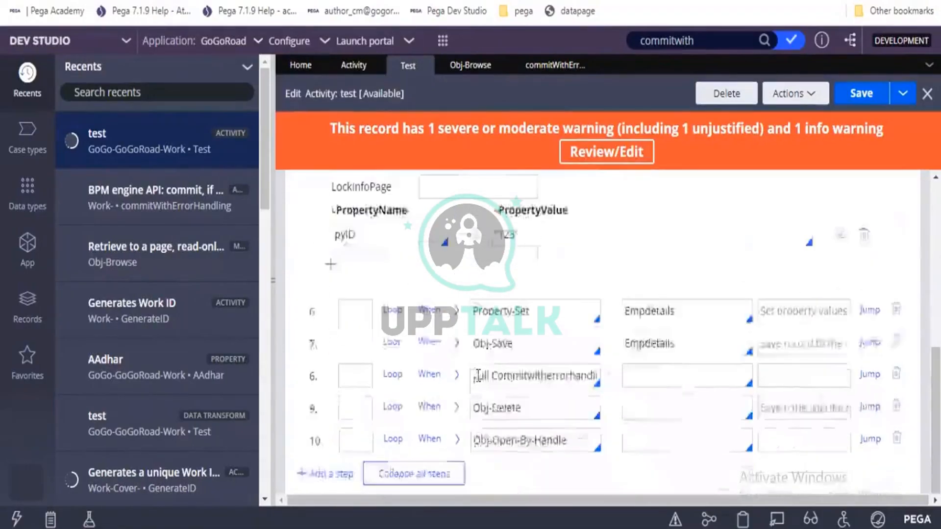
{"action": "left_click", "coordinate": [376, 242]}
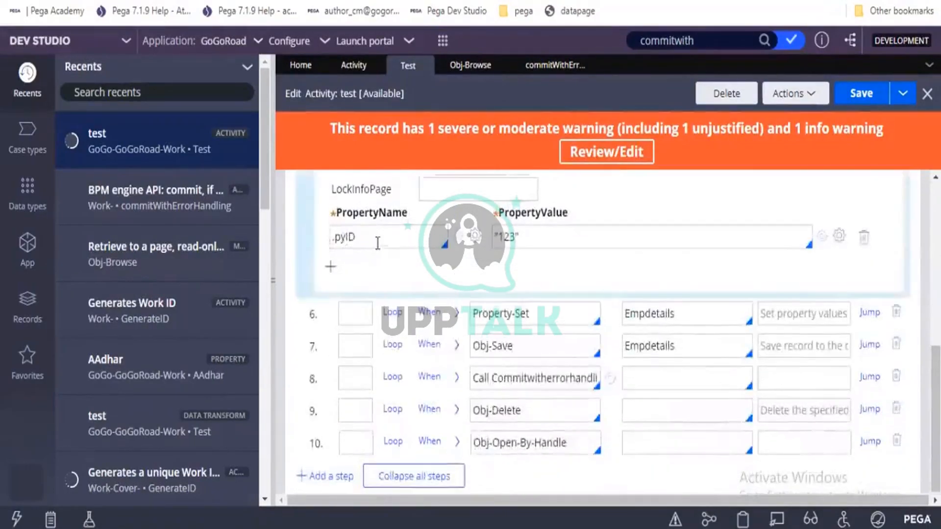
{"action": "scroll", "coordinate": [377, 242], "scroll_direction": "up", "scroll_amount": 4}
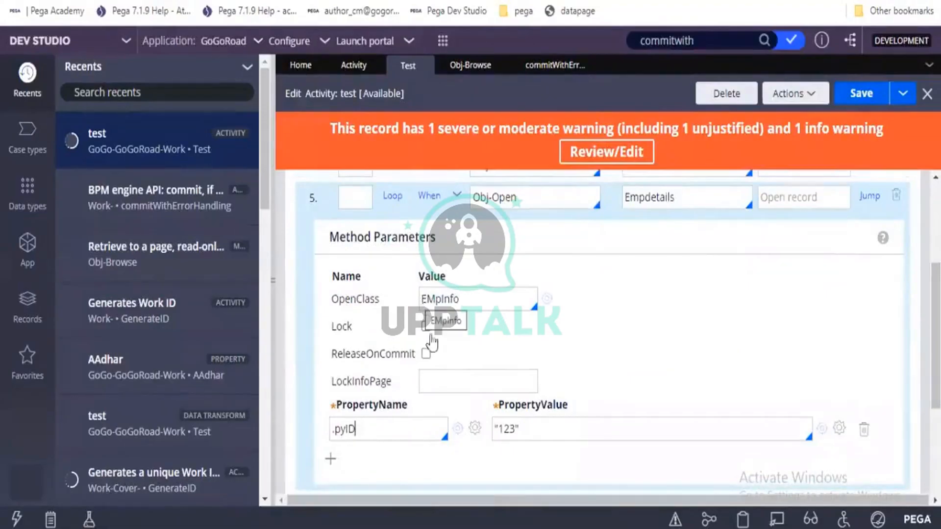
{"action": "scroll", "coordinate": [470, 431], "scroll_direction": "down", "scroll_amount": 3}
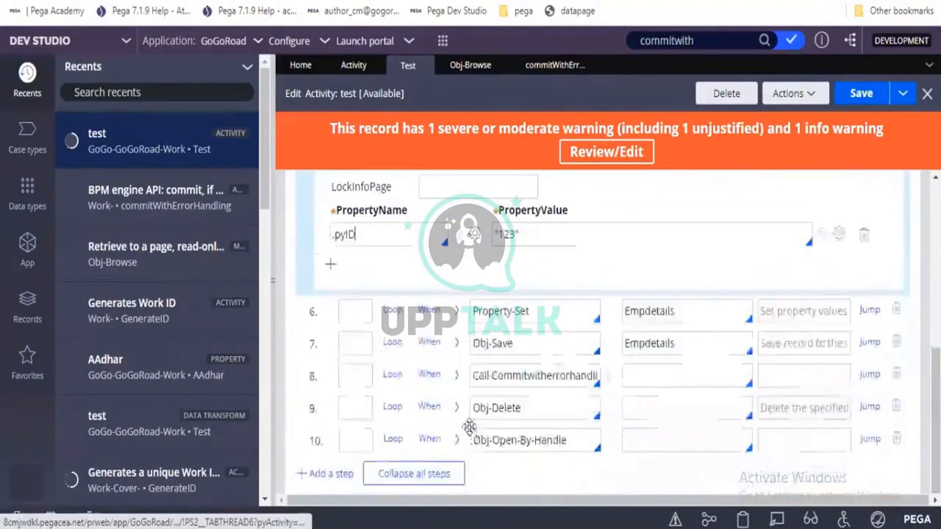
{"action": "left_click", "coordinate": [458, 441]}
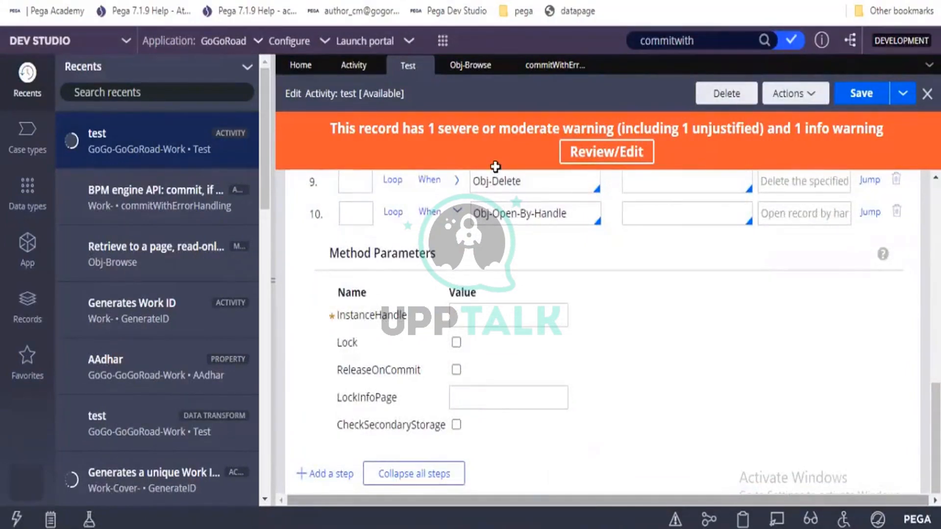
Switch to the Excel workbook and add a pzinksey column heading in F3 beside the gender heading
{"action": "key", "text": "alt+Tab"}
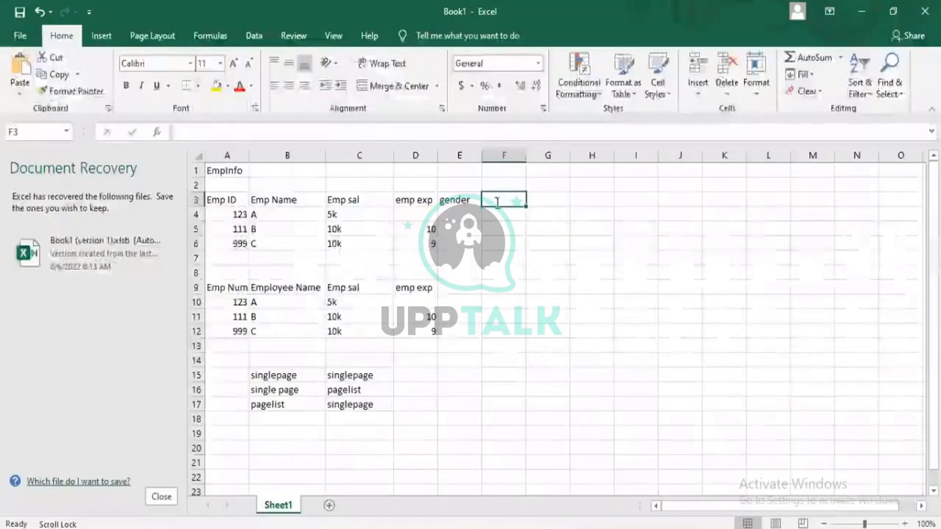
{"action": "type", "text": "pzinks"}
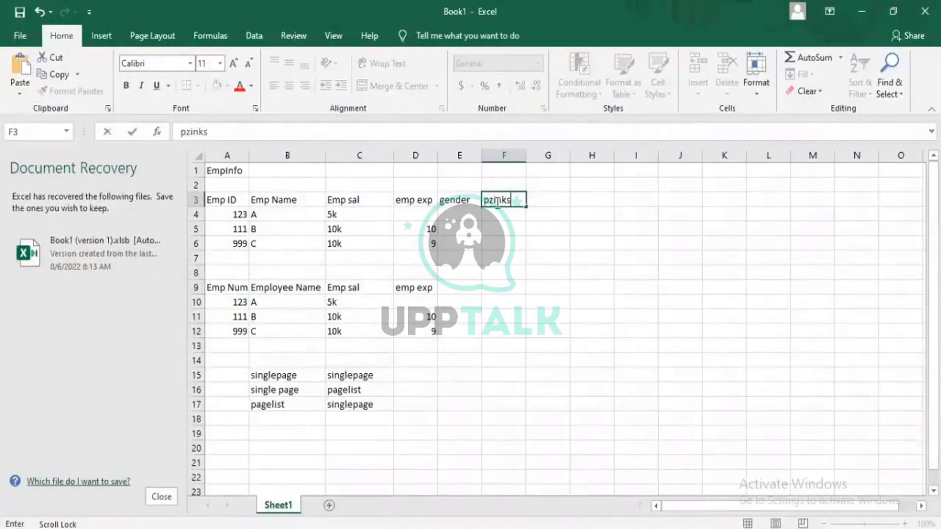
{"action": "type", "text": "ey"}
{"action": "scroll", "coordinate": [496, 202], "scroll_direction": "down", "scroll_amount": 1}
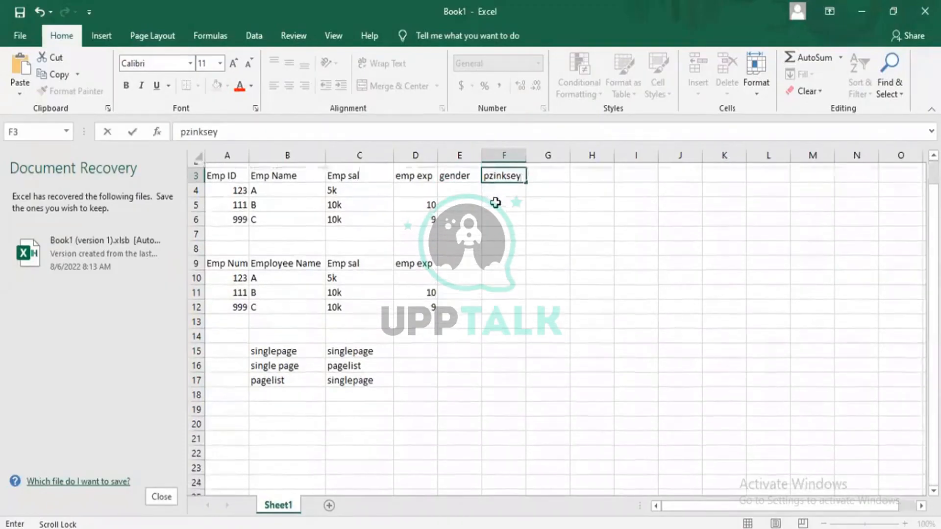
{"action": "scroll", "coordinate": [494, 203], "scroll_direction": "up", "scroll_amount": 1}
{"action": "left_click", "coordinate": [496, 202]}
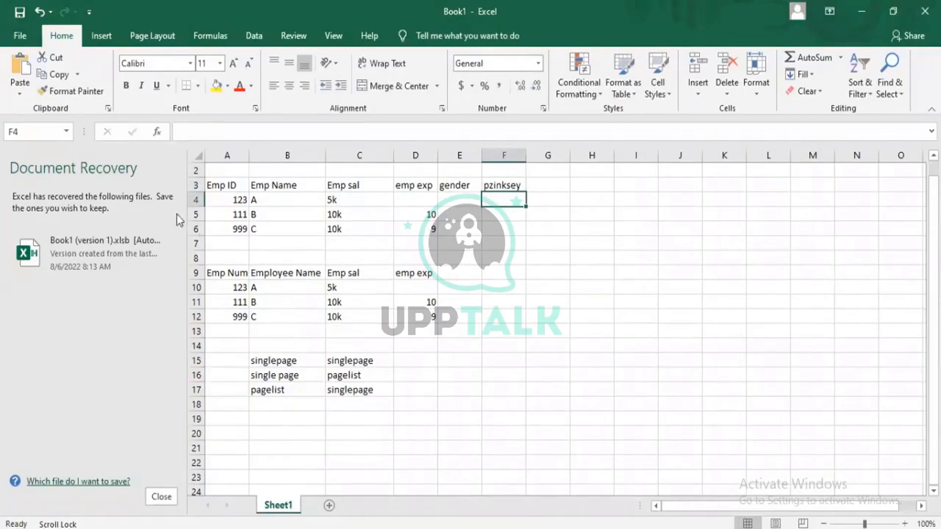
Fill the pzinksey column with combined ID and name values, 123 A in F4 and 111 B in F5
{"action": "left_click", "coordinate": [230, 185]}
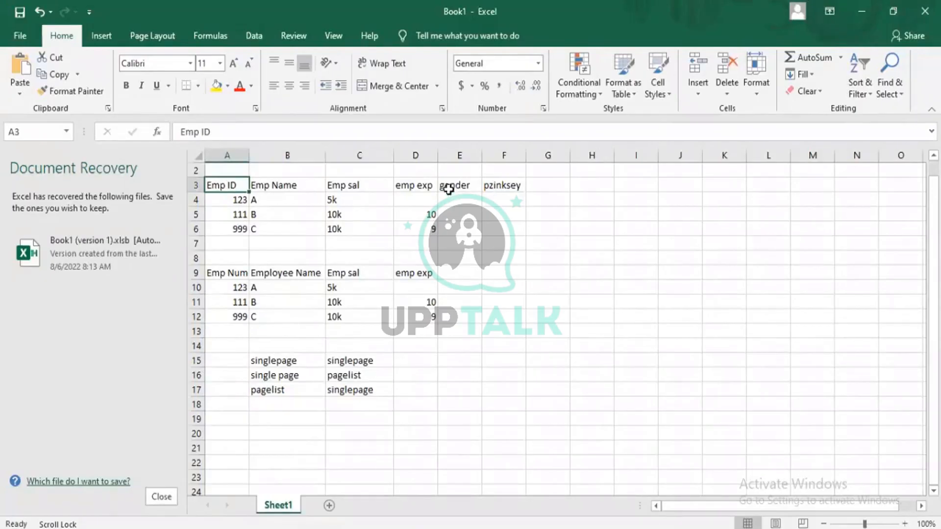
{"action": "left_click", "coordinate": [493, 186]}
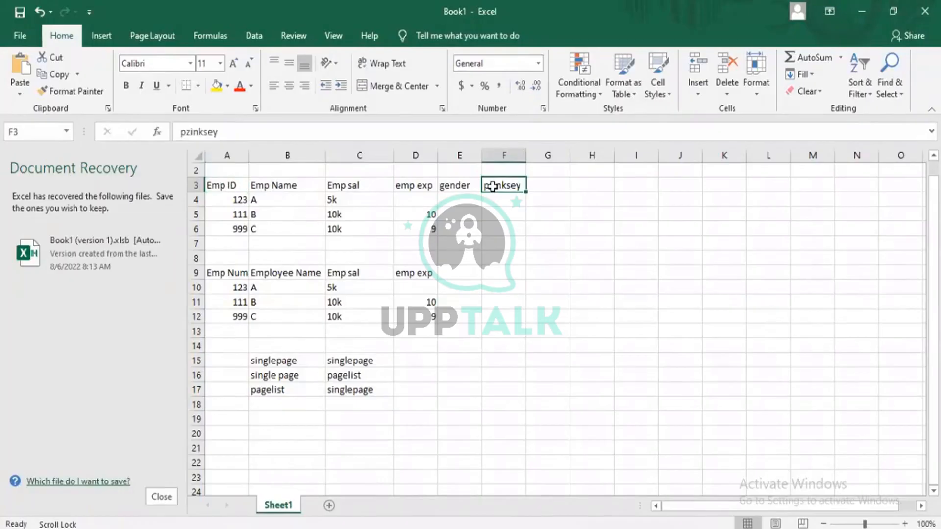
{"action": "left_click", "coordinate": [230, 200]}
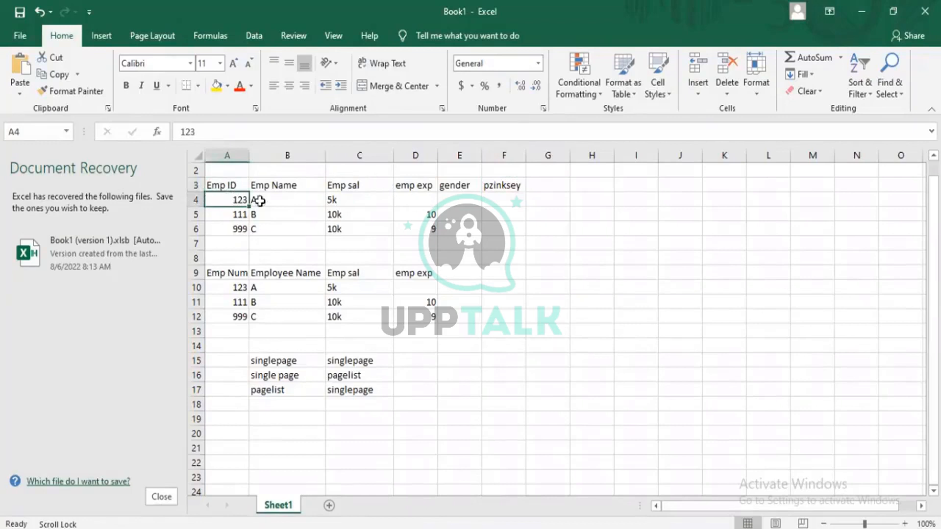
{"action": "left_click", "coordinate": [488, 197]}
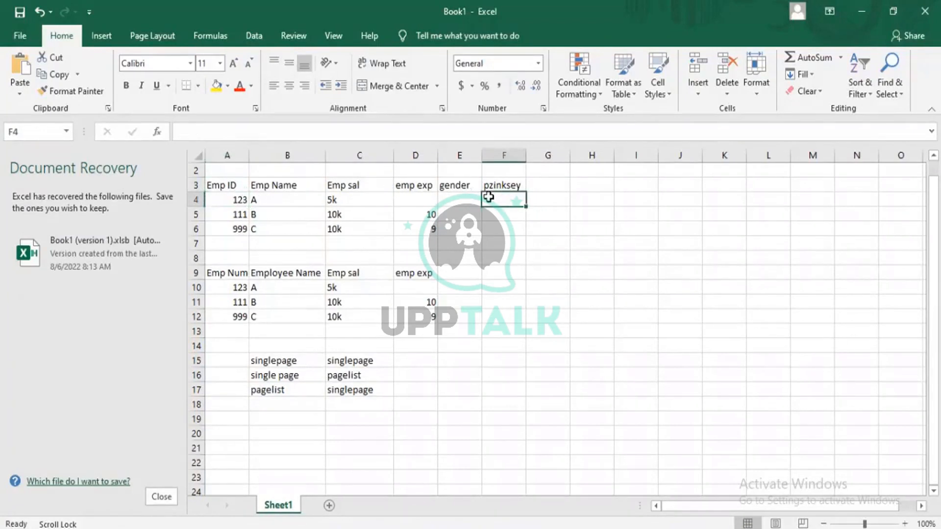
{"action": "type", "text": "123 A"}
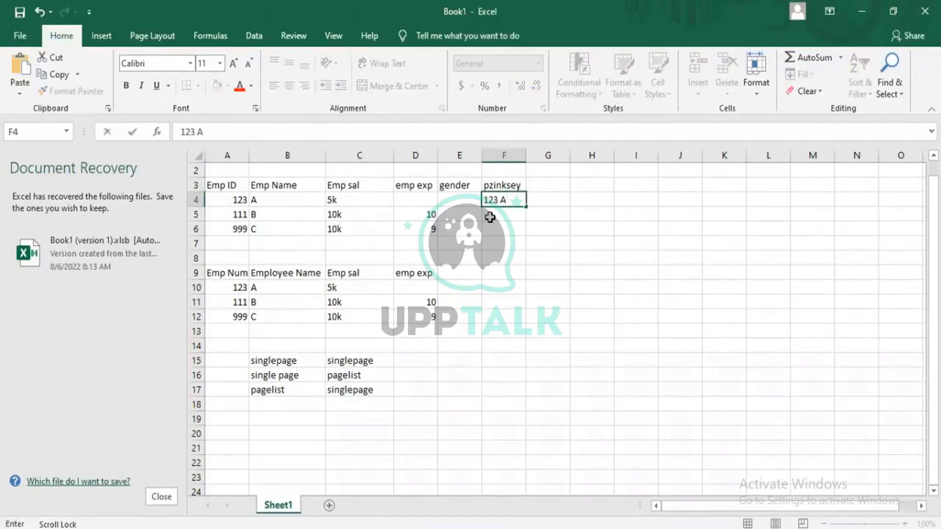
{"action": "left_click", "coordinate": [489, 216]}
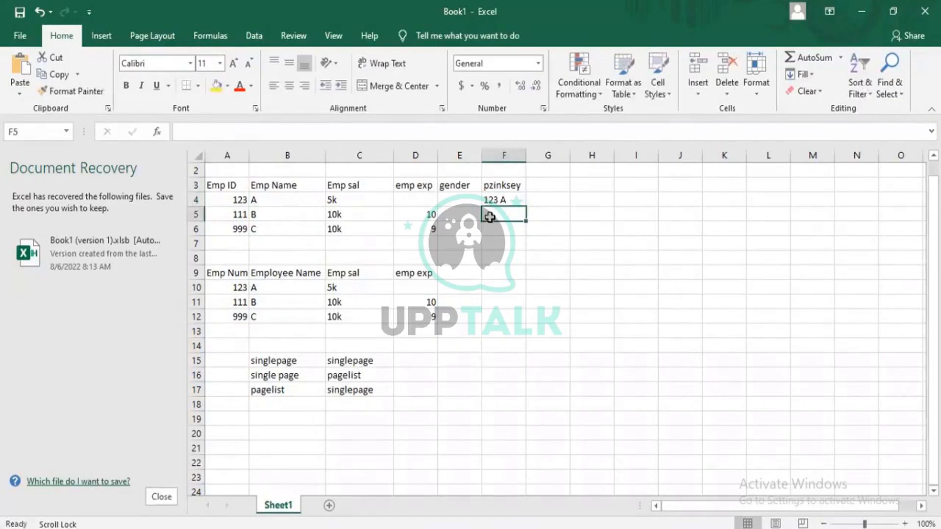
{"action": "type", "text": "111"}
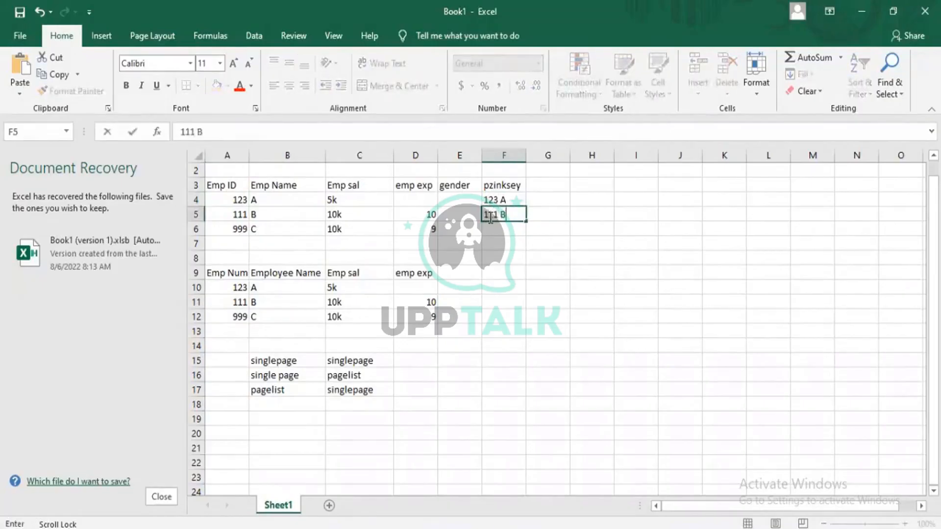
{"action": "type", "text": " B"}
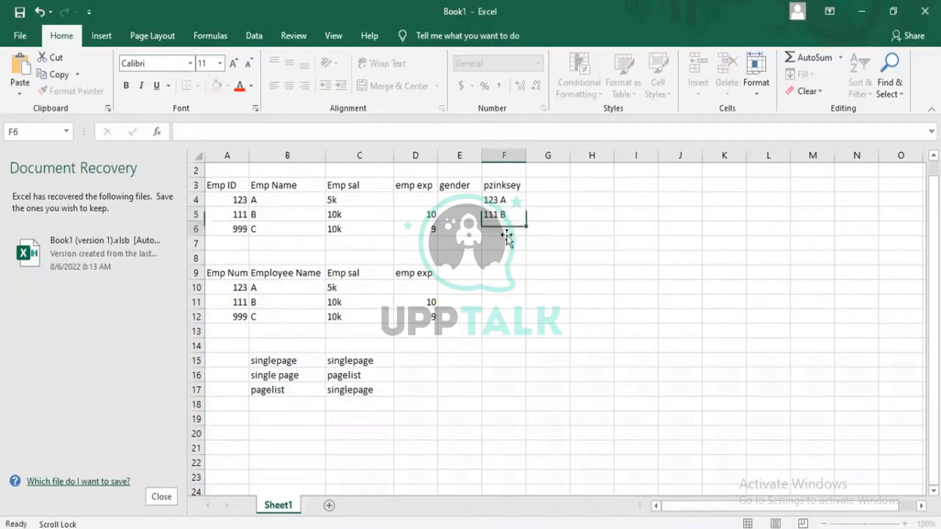
{"action": "left_click", "coordinate": [500, 230]}
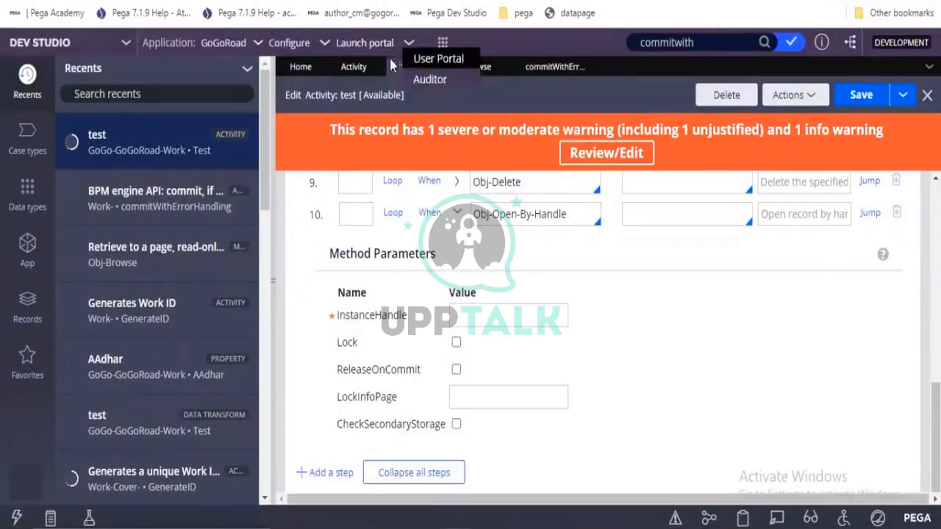
Switch back to Pega, open assistance request A-2001 from the User Portal, and show the clipboard in a maximized window
{"action": "left_click", "coordinate": [406, 60]}
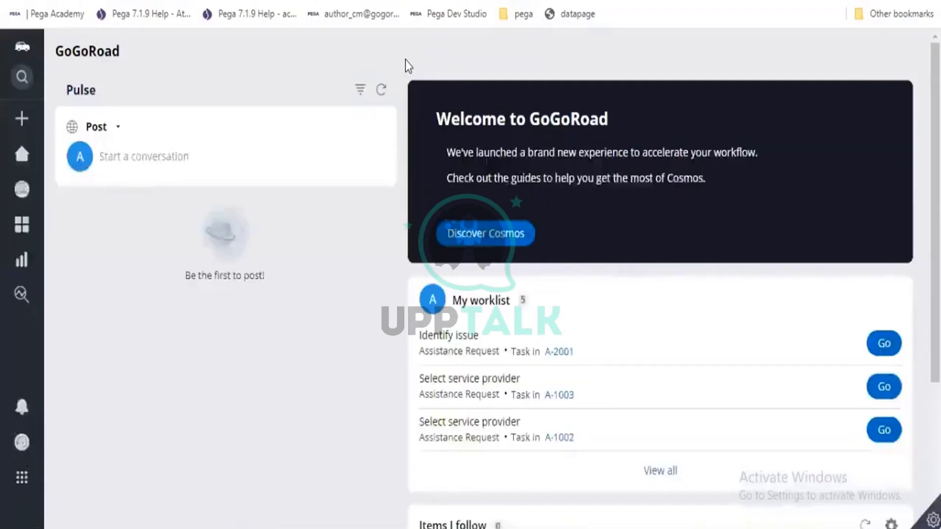
{"action": "left_click", "coordinate": [890, 347]}
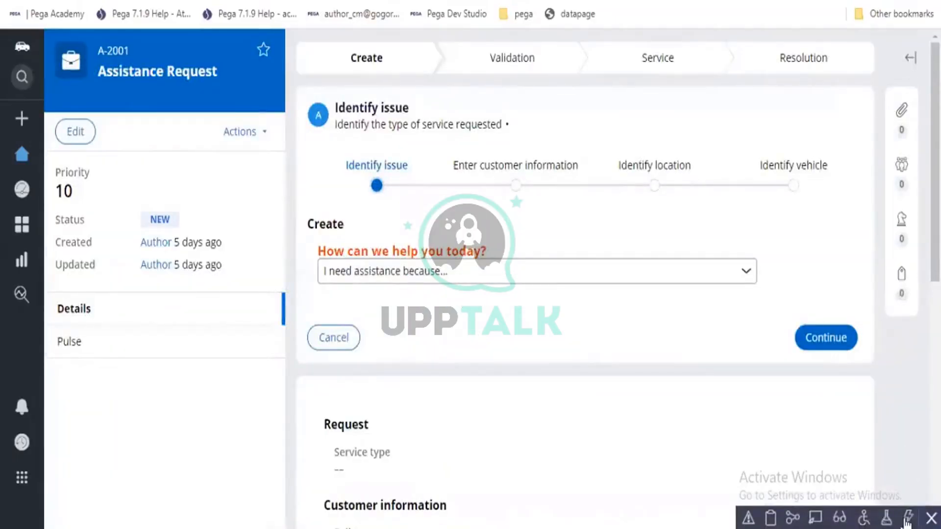
{"action": "left_click", "coordinate": [906, 519]}
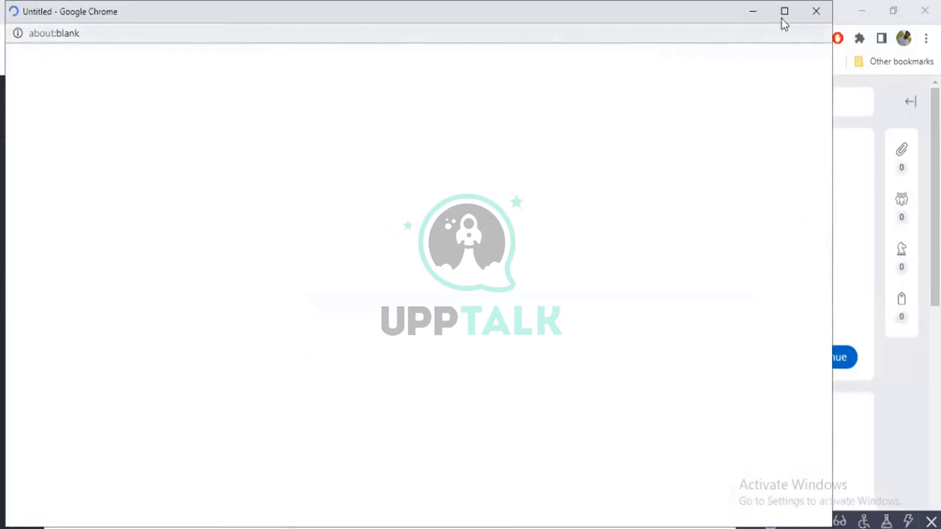
{"action": "left_click", "coordinate": [784, 12]}
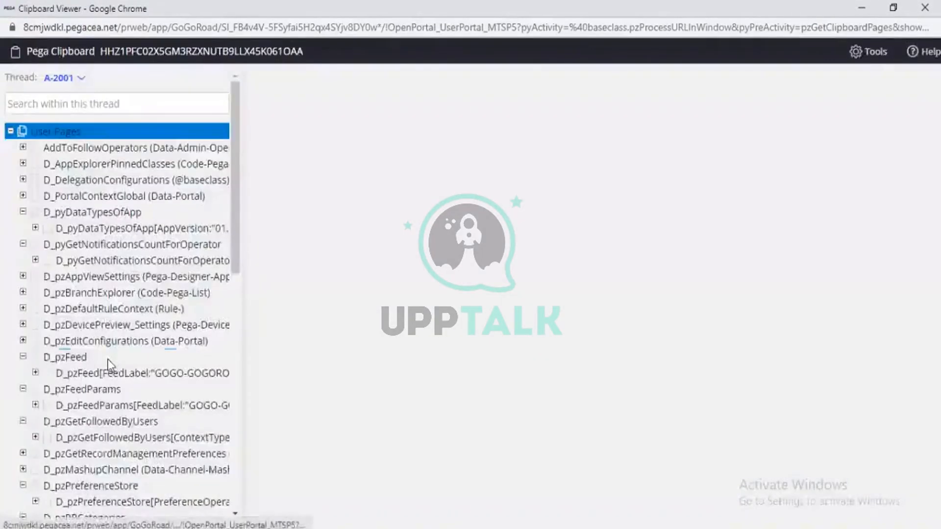
Display pyWorkPage on the clipboard, search it for pzins, and highlight the pzInsKey value
{"action": "scroll", "coordinate": [108, 365], "scroll_direction": "down", "scroll_amount": 10}
{"action": "left_click", "coordinate": [99, 368]}
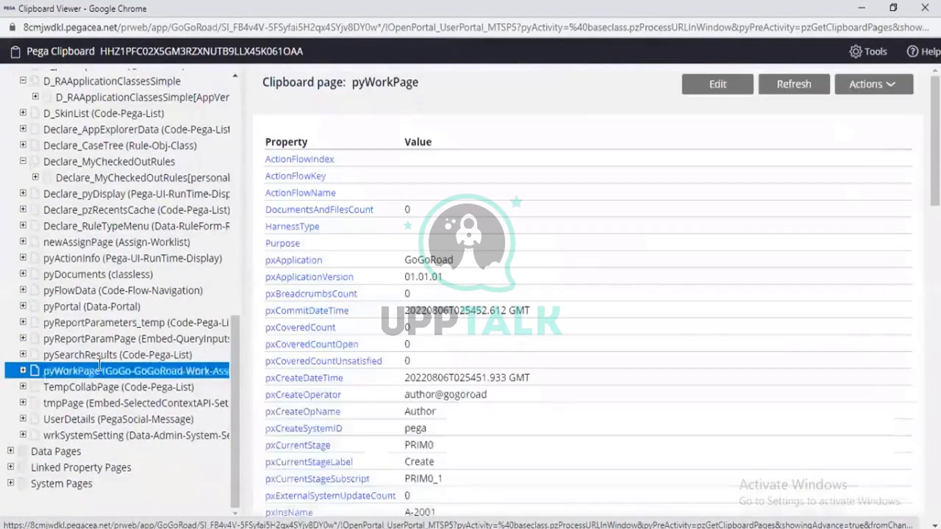
{"action": "key", "text": "ctrl+f"}
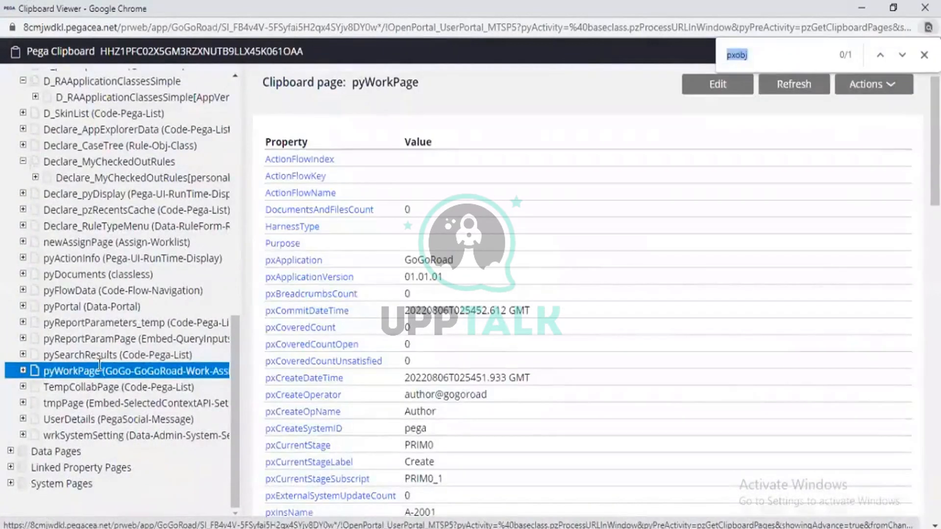
{"action": "type", "text": "pzins"}
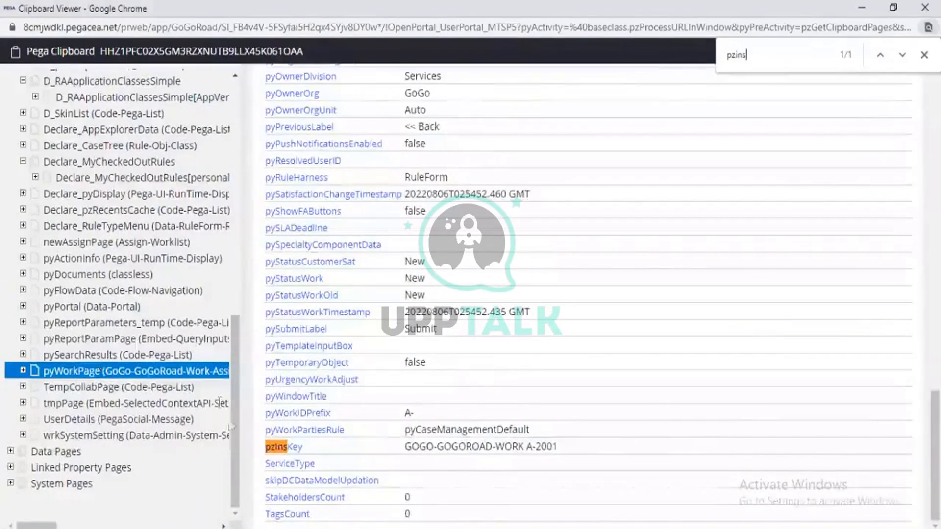
{"action": "left_click", "coordinate": [223, 466]}
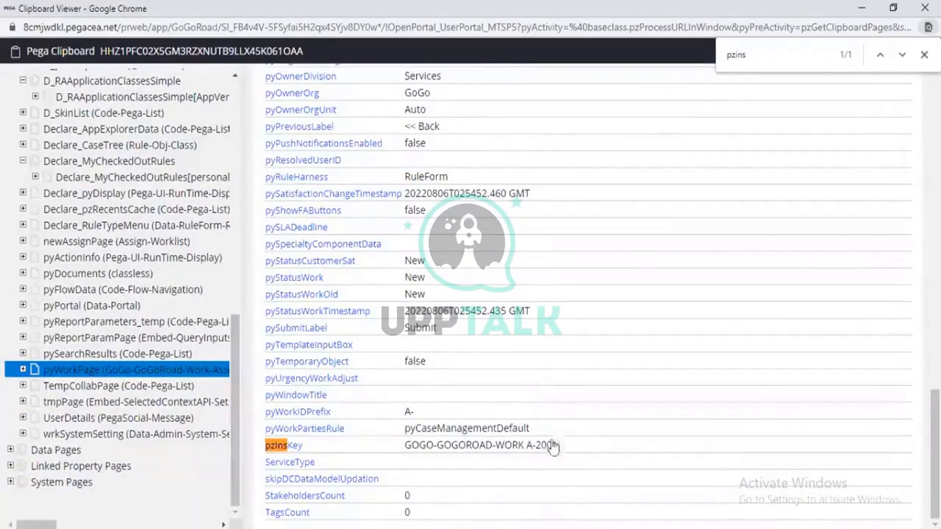
{"action": "left_click_drag", "start_coordinate": [551, 446], "coordinate": [406, 449]}
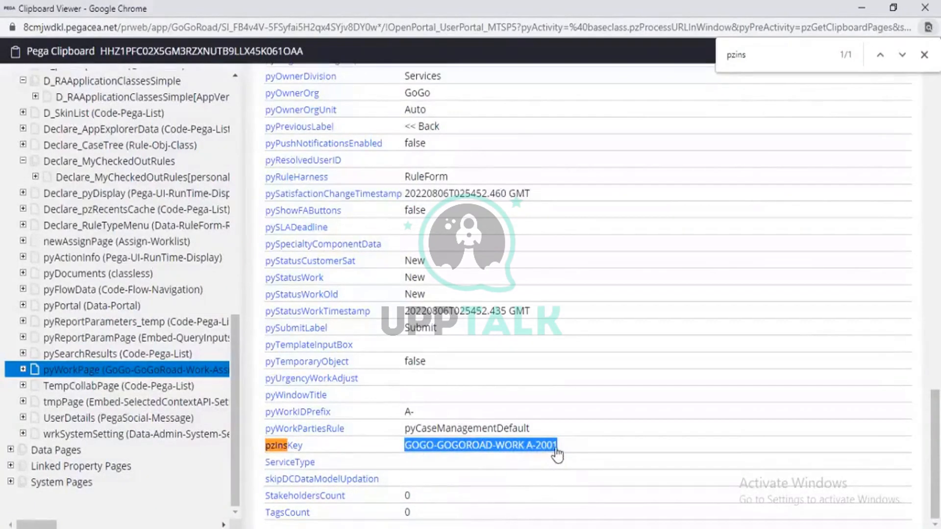
Expand pyWorkPage and inspect the properties of its embedded CustomerID and VehicleInformation pages
{"action": "scroll", "coordinate": [84, 342], "scroll_direction": "up", "scroll_amount": 10}
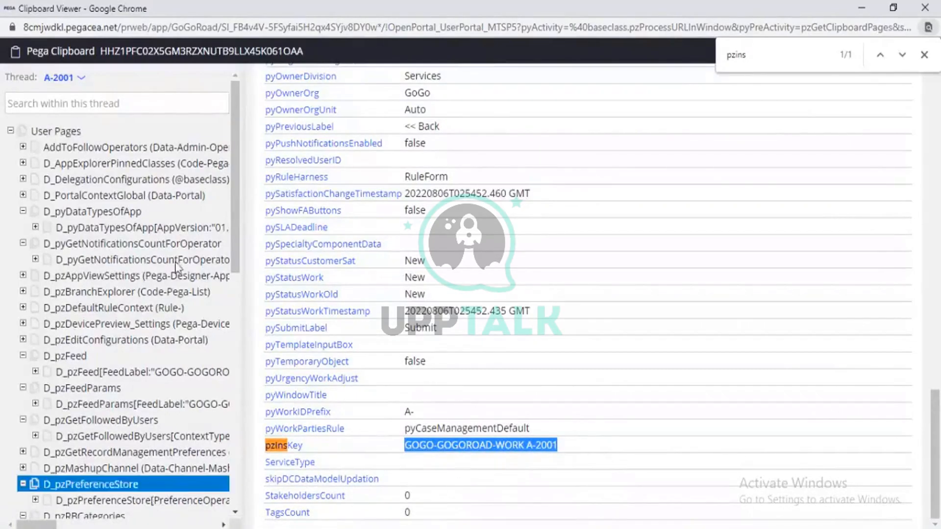
{"action": "scroll", "coordinate": [199, 197], "scroll_direction": "down", "scroll_amount": 10}
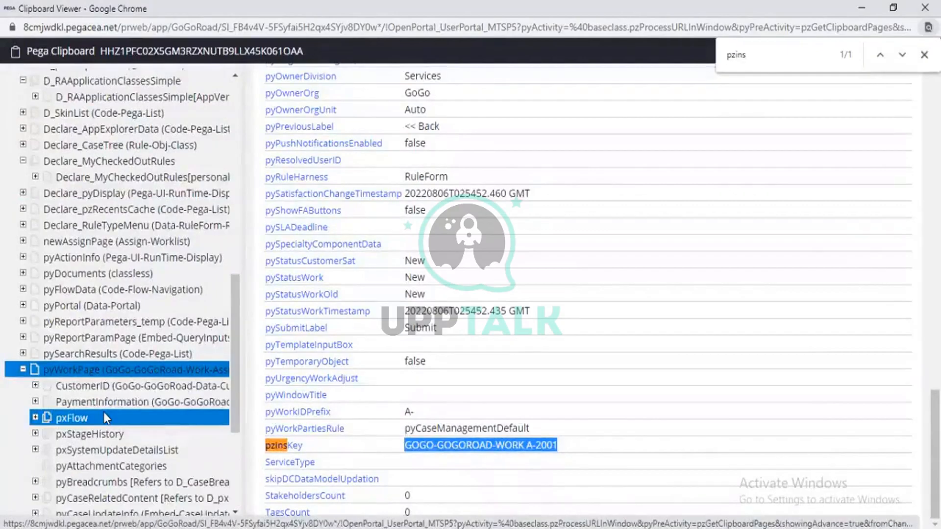
{"action": "scroll", "coordinate": [104, 417], "scroll_direction": "down", "scroll_amount": 4}
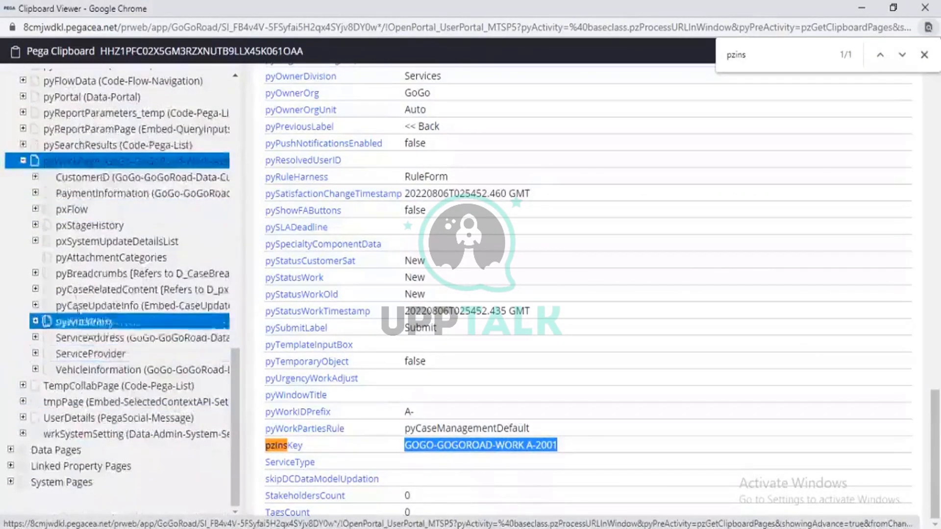
{"action": "left_click", "coordinate": [118, 180]}
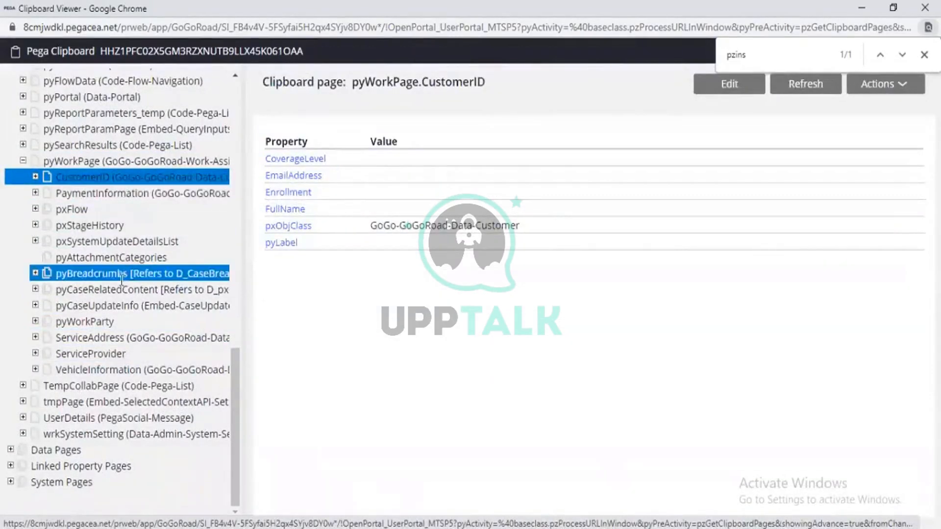
{"action": "left_click", "coordinate": [109, 366]}
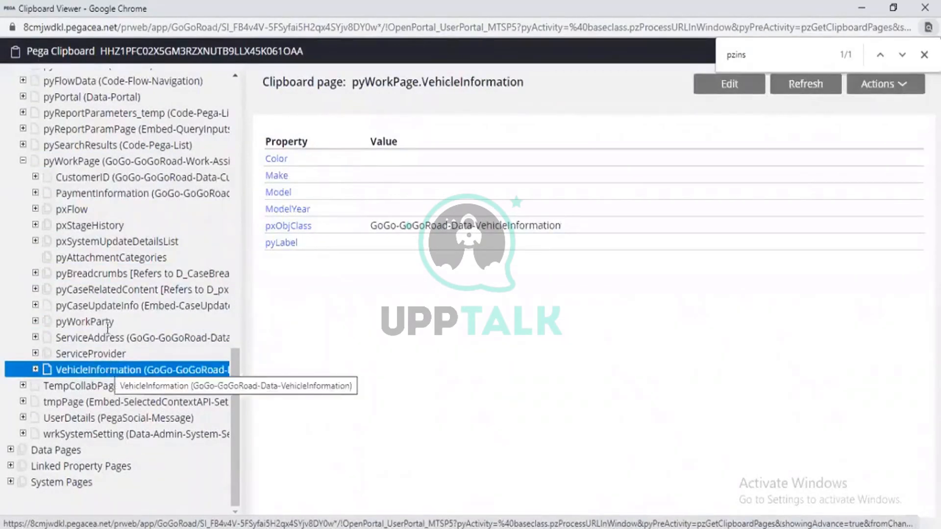
Inspect pyAttachmentCategories and PaymentInformation under pyWorkPage, expand pxFlow, and display its CreateForm_Default page
{"action": "left_click", "coordinate": [109, 258]}
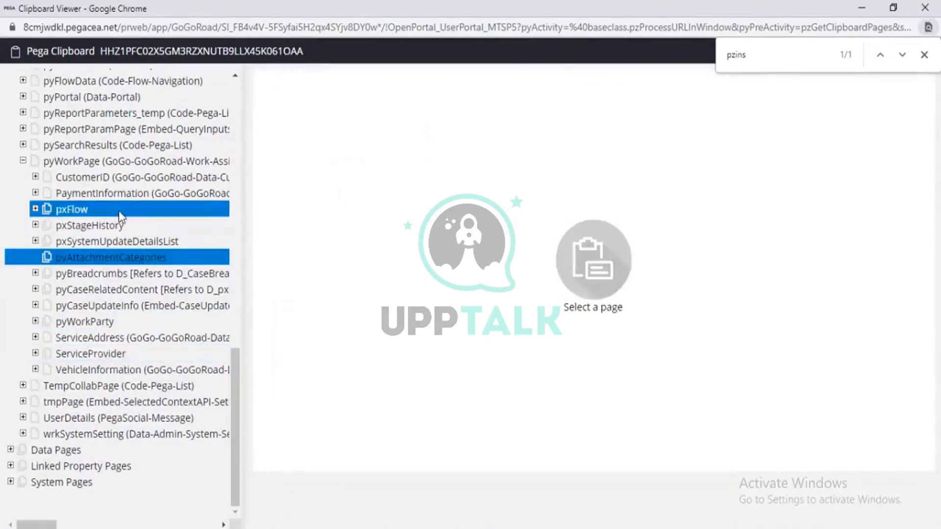
{"action": "left_click", "coordinate": [132, 192]}
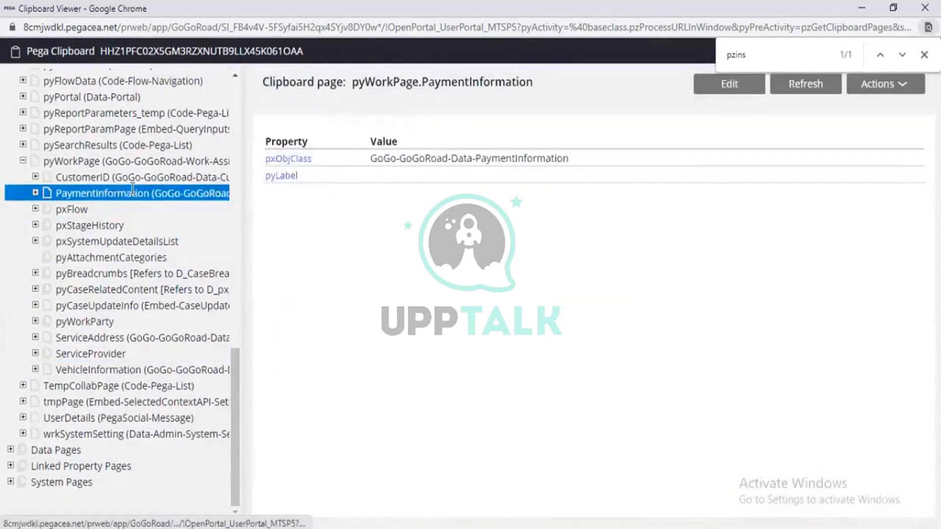
{"action": "left_click", "coordinate": [35, 210]}
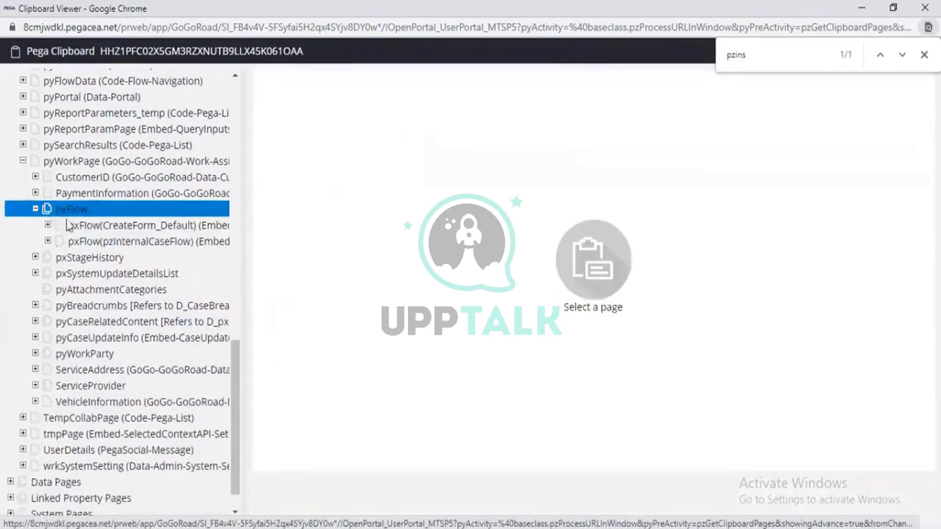
{"action": "left_click", "coordinate": [76, 221]}
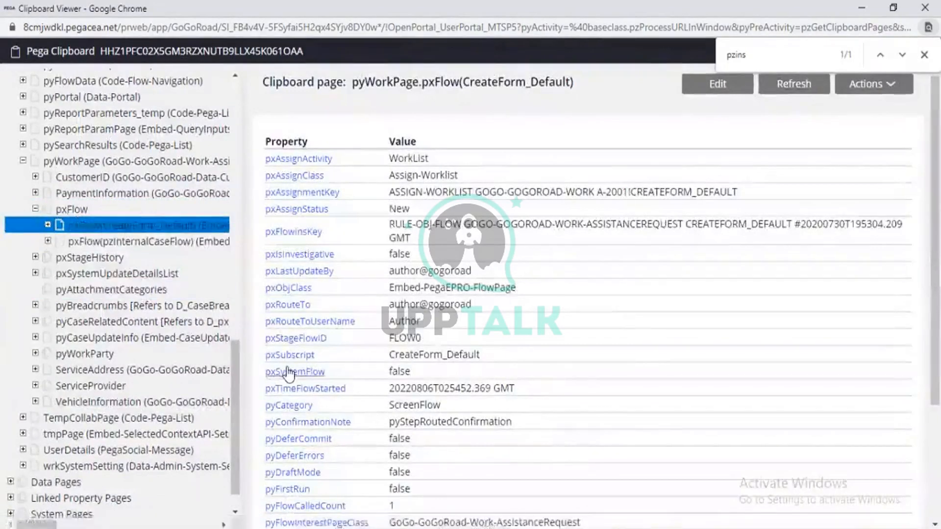
Search the pxFlow(CreateForm_Default) page for pzins and look through the rest of its properties
{"action": "key", "text": "ctrl+f"}
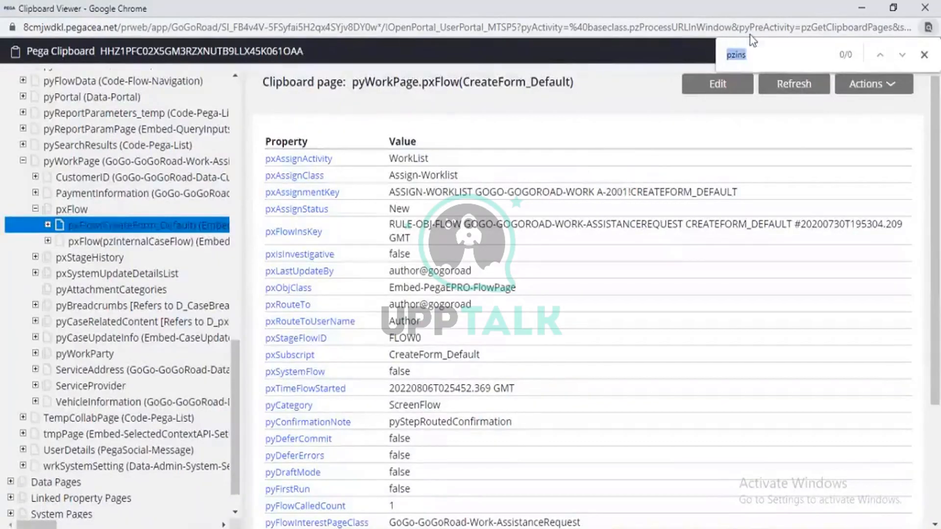
{"action": "left_click", "coordinate": [751, 57]}
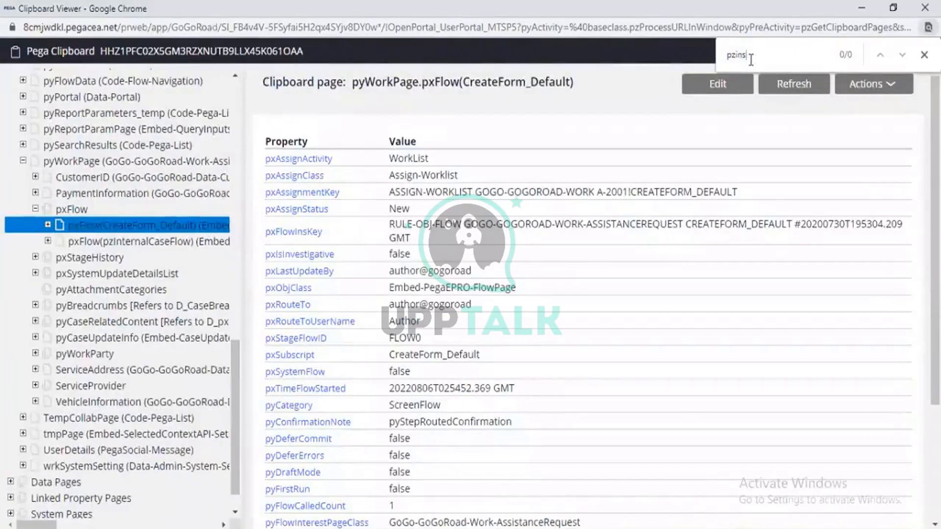
{"action": "scroll", "coordinate": [468, 320], "scroll_direction": "down", "scroll_amount": 3}
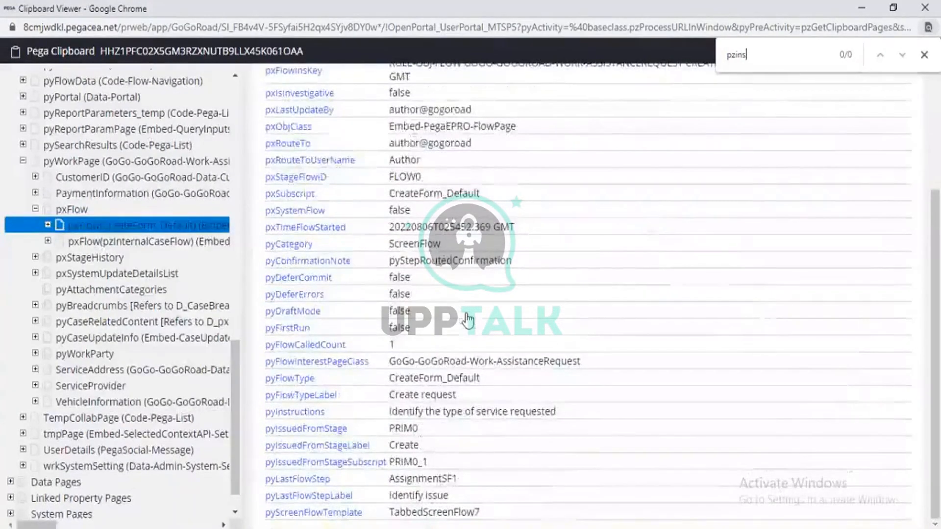
Return to the test activity in Dev Studio and highlight "-By-Handle" in step 10's method name
{"action": "key", "text": "alt+Tab"}
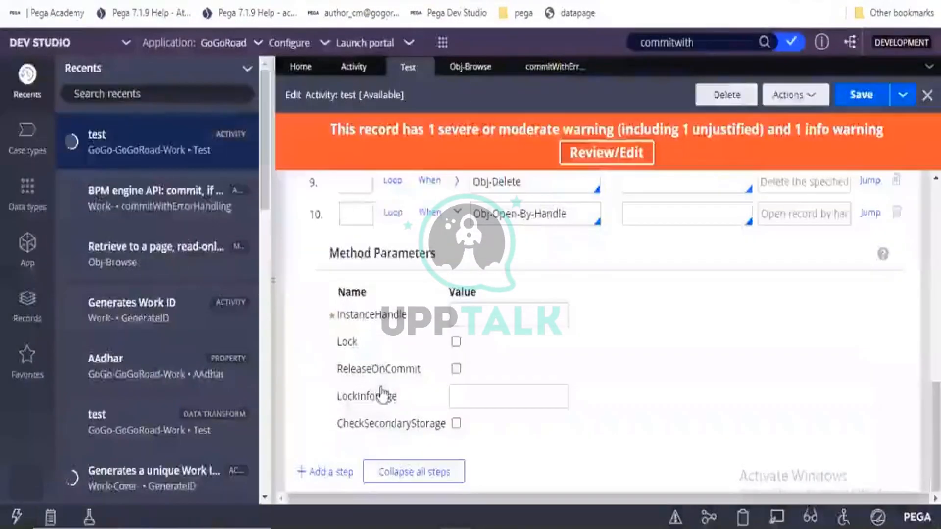
{"action": "double_click", "coordinate": [569, 213]}
{"action": "left_click", "coordinate": [517, 214], "text": "shift"}
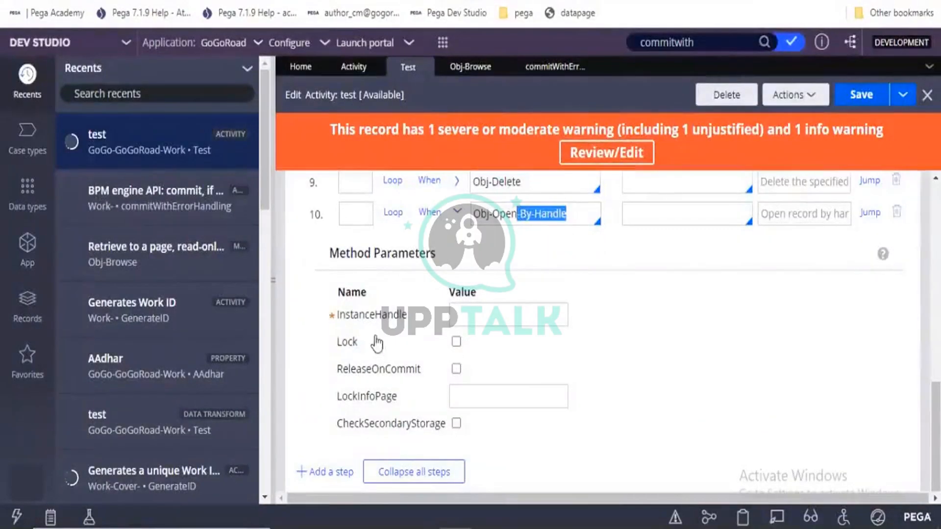
{"action": "left_click", "coordinate": [467, 322]}
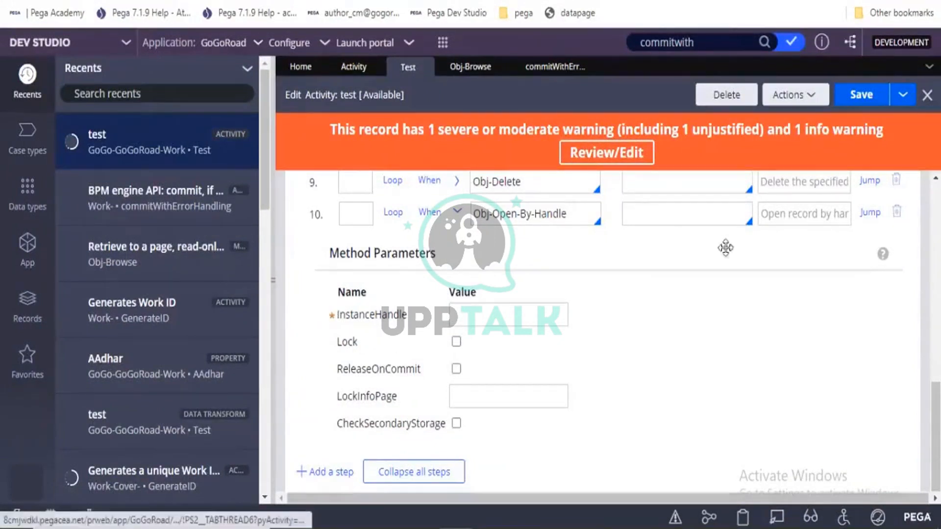
Open the help page for the Obj-Open-By-Handle method in a maximized window and return to the test activity
{"action": "left_click", "coordinate": [881, 259]}
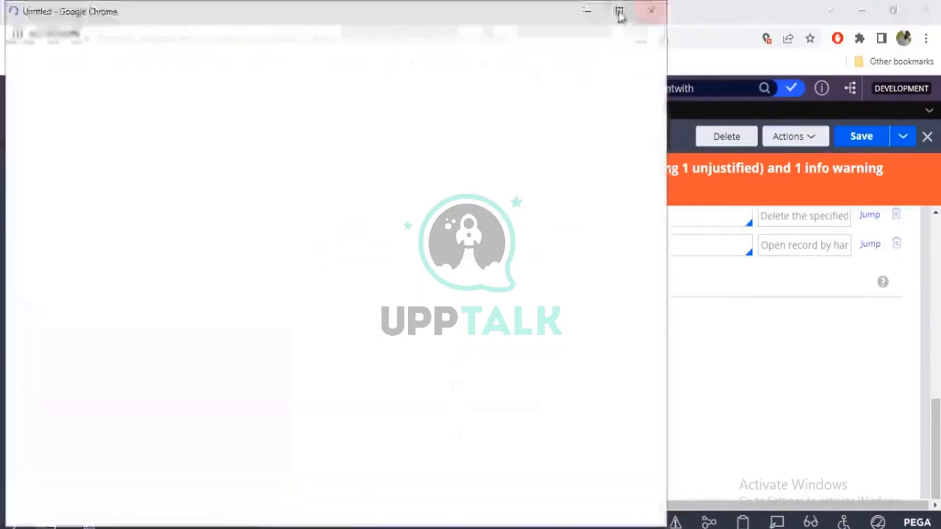
{"action": "left_click", "coordinate": [617, 11]}
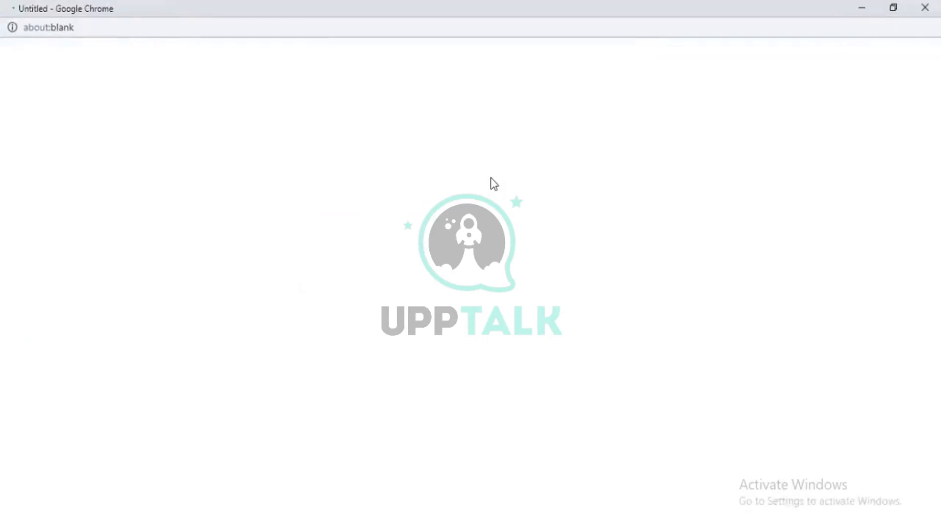
{"action": "key", "text": "alt+Tab"}
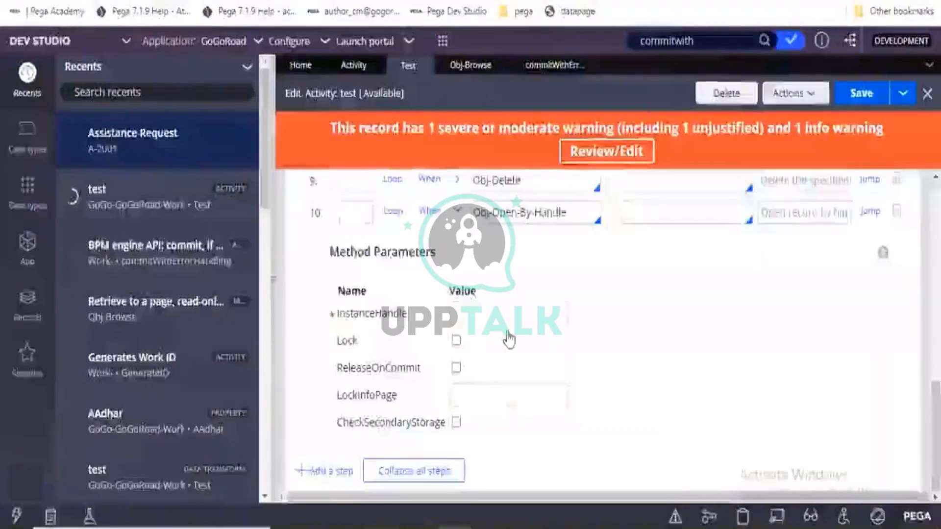
Add step 11 to the test activity with the Obj-Delete-By-Handle method
{"action": "left_click", "coordinate": [309, 471]}
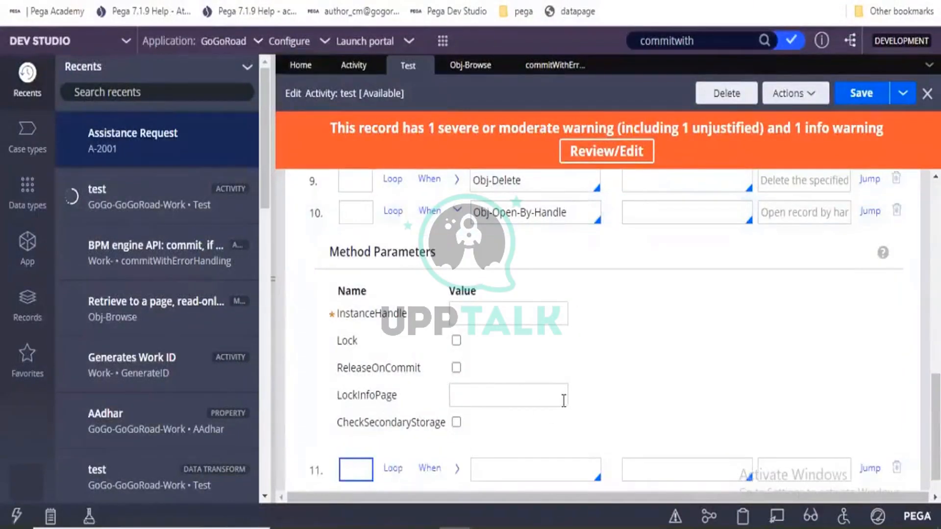
{"action": "left_click", "coordinate": [517, 433]}
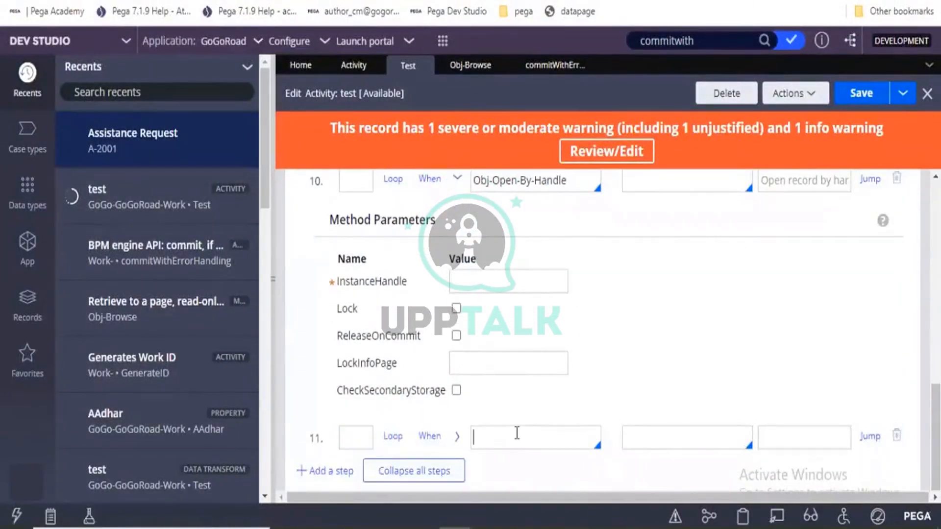
{"action": "type", "text": "obj-del"}
{"action": "key", "text": "Down"}
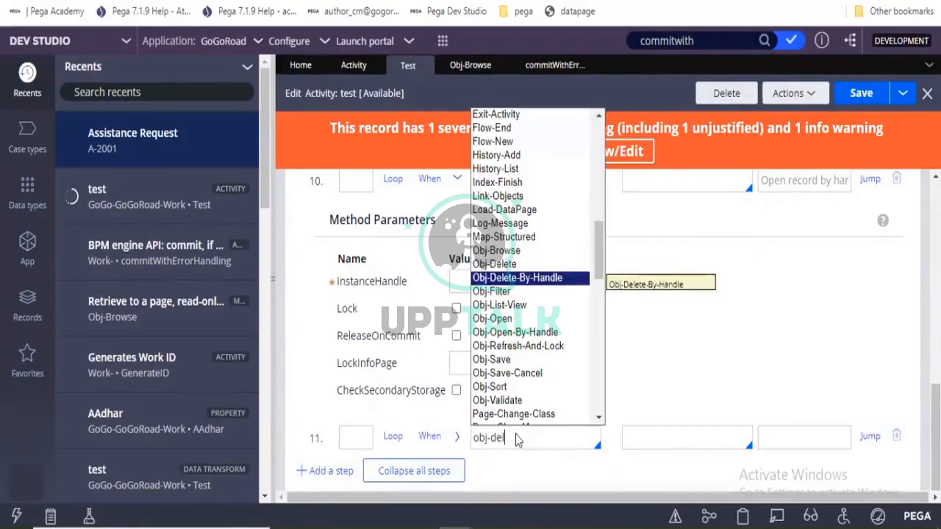
{"action": "key", "text": "Return"}
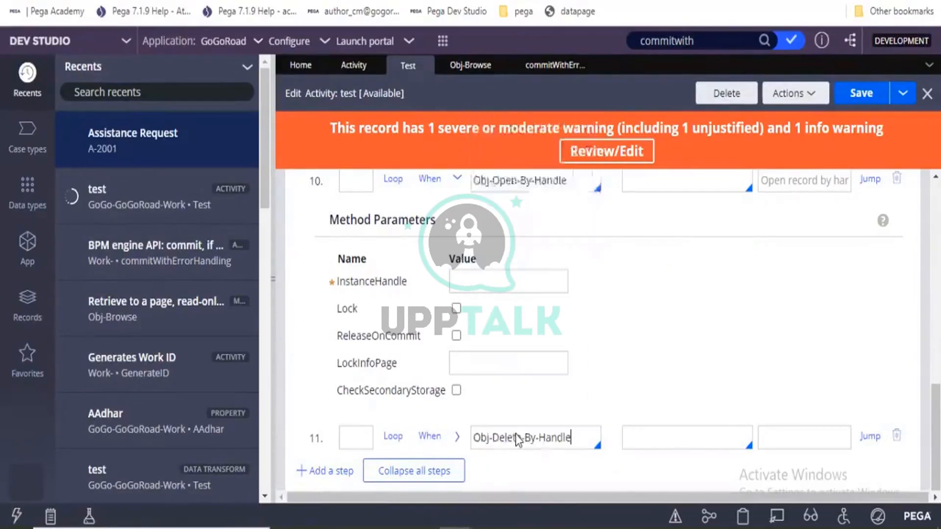
Expand step 11's method parameters and compare them with the Obj-Open-By-Handle parameters in step 10
{"action": "left_click", "coordinate": [456, 437]}
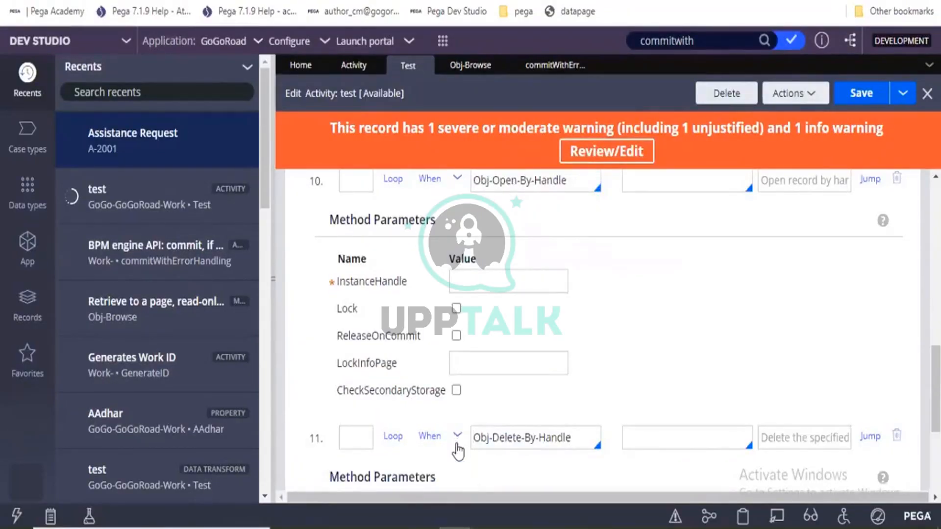
{"action": "scroll", "coordinate": [457, 450], "scroll_direction": "down", "scroll_amount": 5}
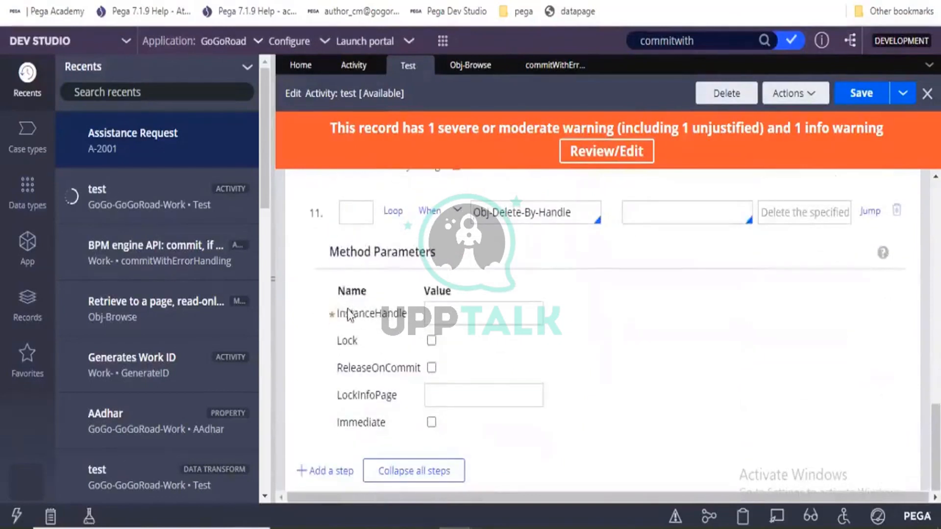
{"action": "scroll", "coordinate": [387, 321], "scroll_direction": "up", "scroll_amount": 3}
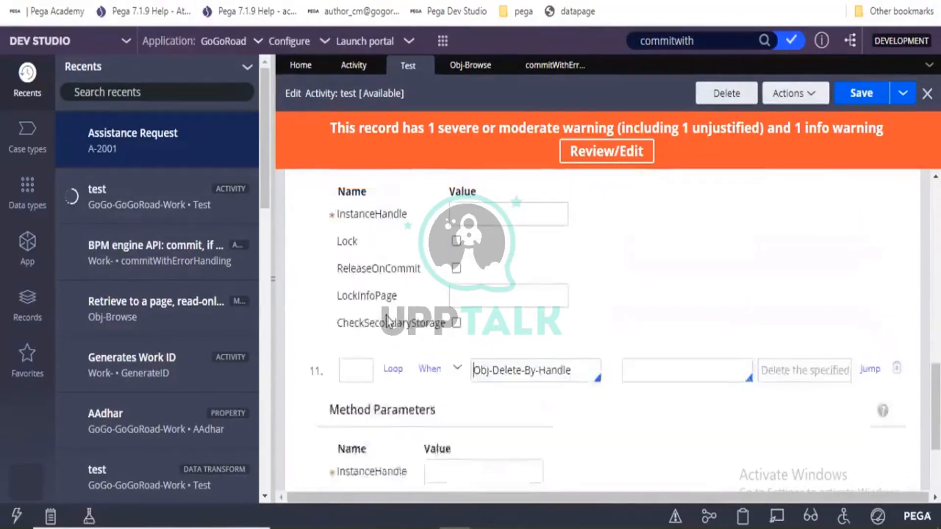
{"action": "scroll", "coordinate": [387, 321], "scroll_direction": "up", "scroll_amount": 1}
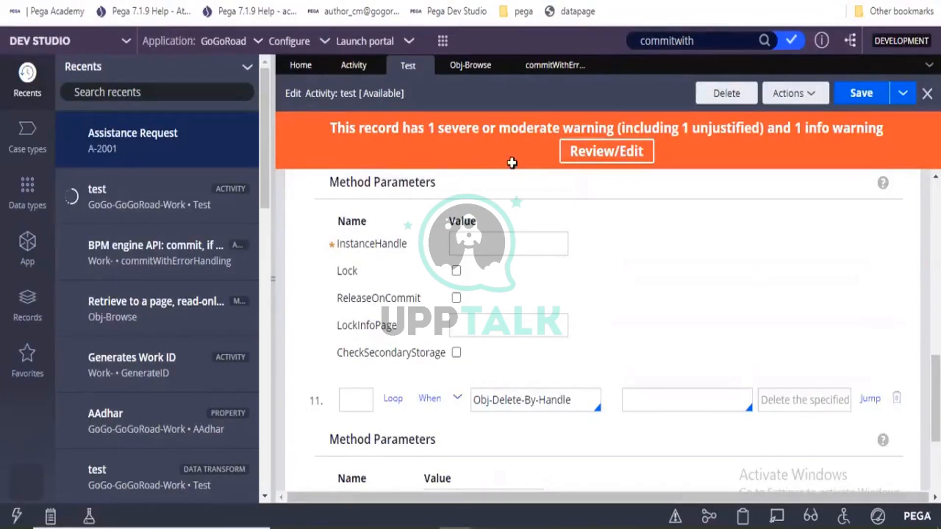
Check the pzinksey example in Excel, and highlight the internal format and PegaRULES database wording in the Obj-Open-By-Handle documentation
{"action": "key", "text": "alt+Tab"}
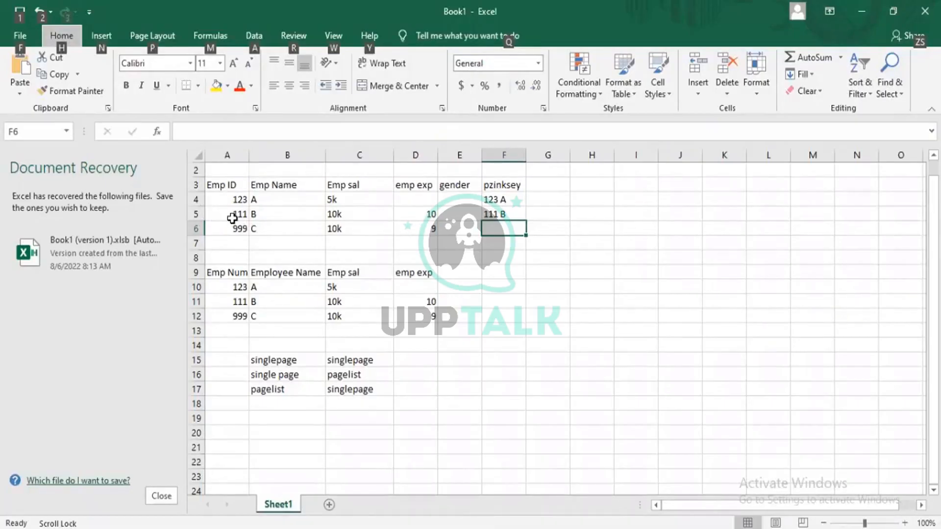
{"action": "key", "text": "Escape"}
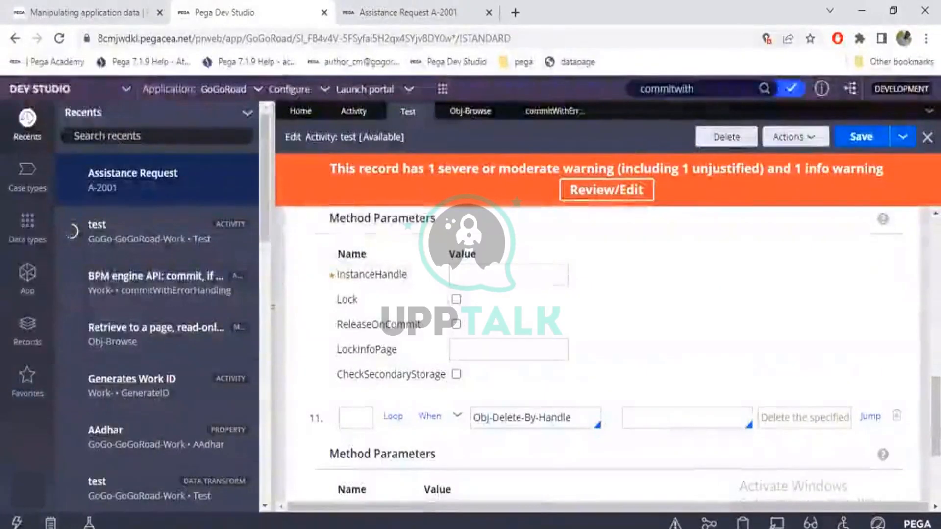
{"action": "key", "text": "alt+Tab"}
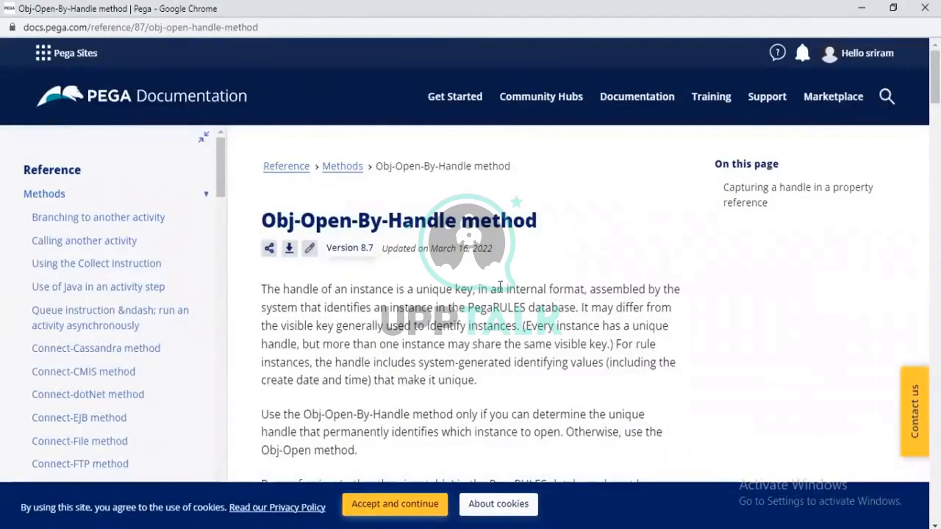
{"action": "left_click_drag", "start_coordinate": [497, 289], "coordinate": [583, 289]}
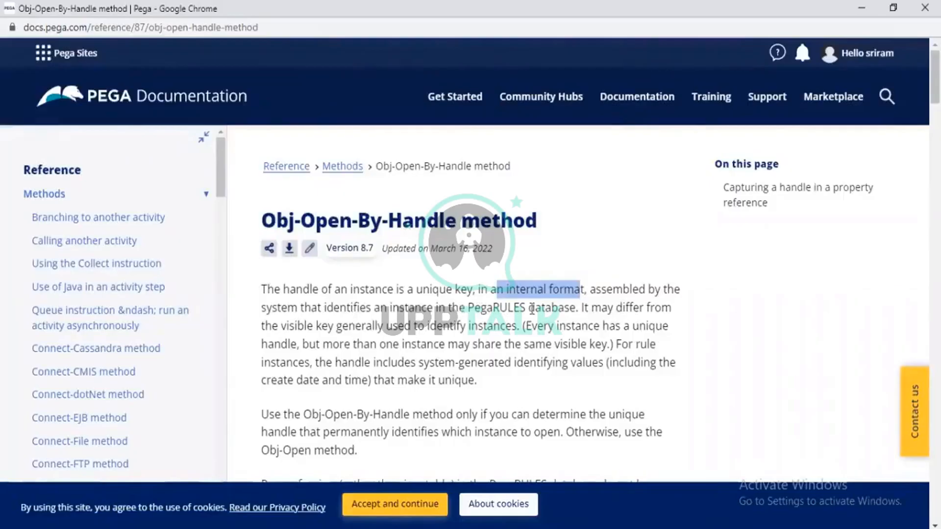
{"action": "left_click_drag", "start_coordinate": [459, 307], "coordinate": [569, 308]}
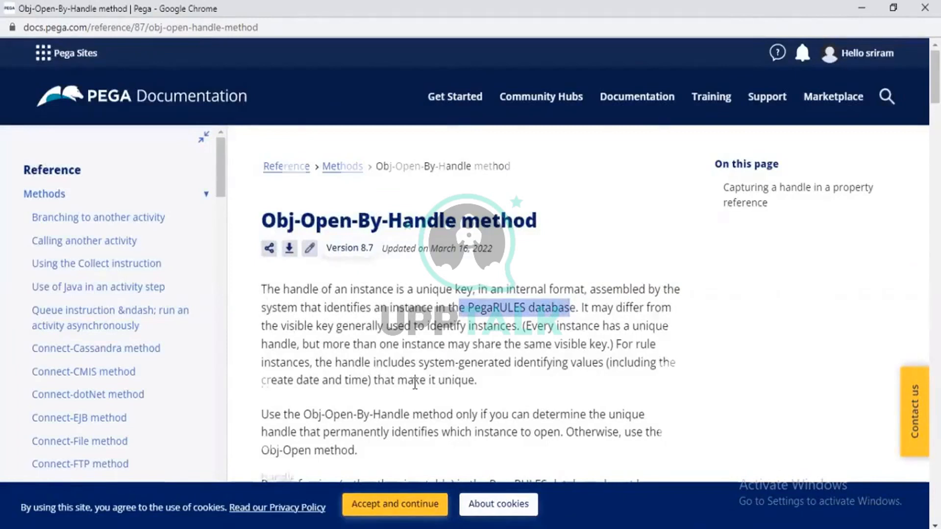
Find InstanceHandle in the documentation's Parameters table and highlight the sentence about the pzInsKey property for an internal class
{"action": "scroll", "coordinate": [415, 383], "scroll_direction": "down", "scroll_amount": 10}
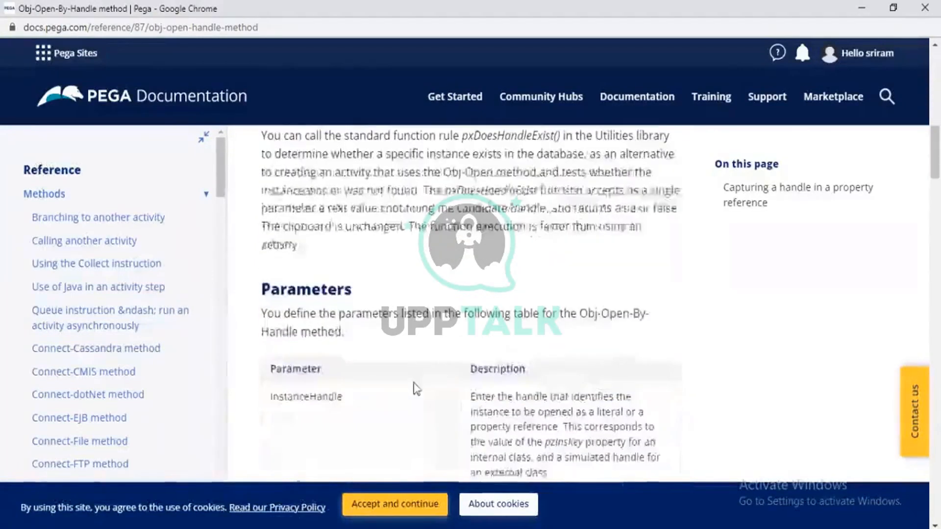
{"action": "scroll", "coordinate": [416, 388], "scroll_direction": "down", "scroll_amount": 3}
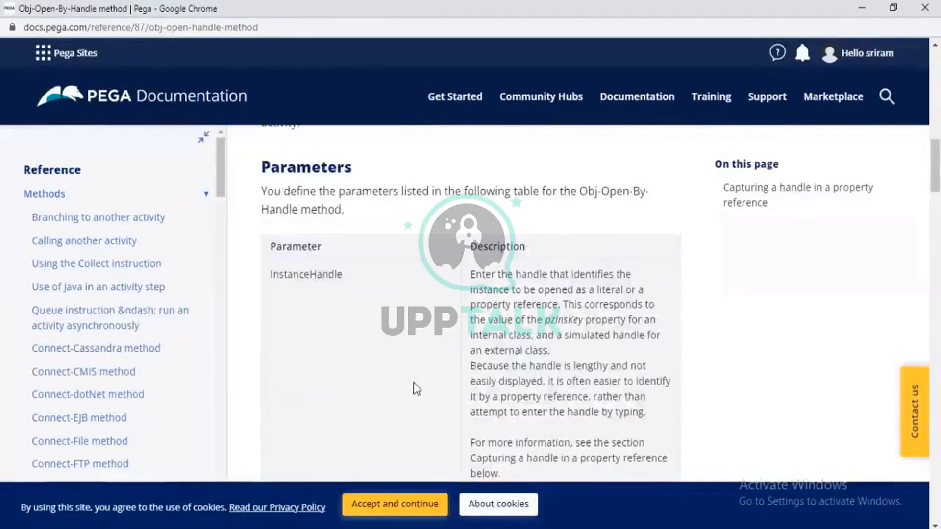
{"action": "scroll", "coordinate": [416, 388], "scroll_direction": "down", "scroll_amount": 1}
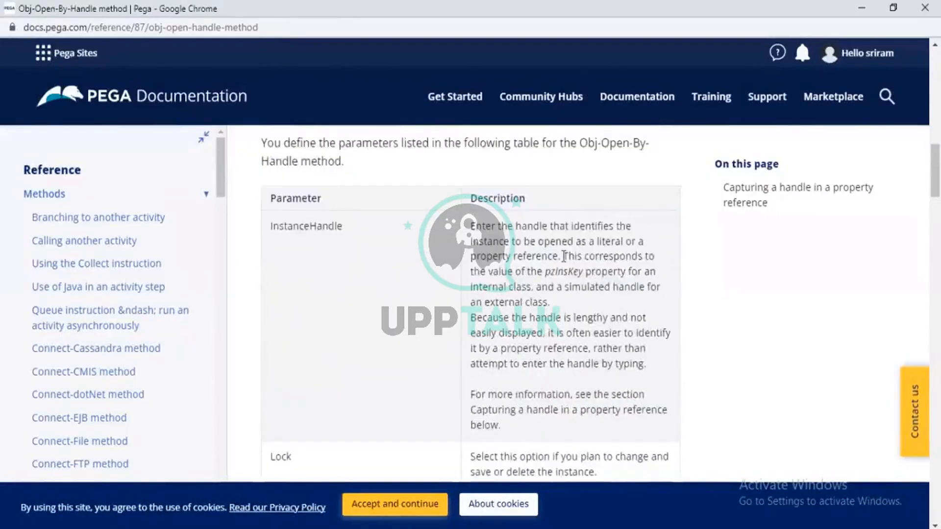
{"action": "left_click_drag", "start_coordinate": [564, 256], "coordinate": [530, 284]}
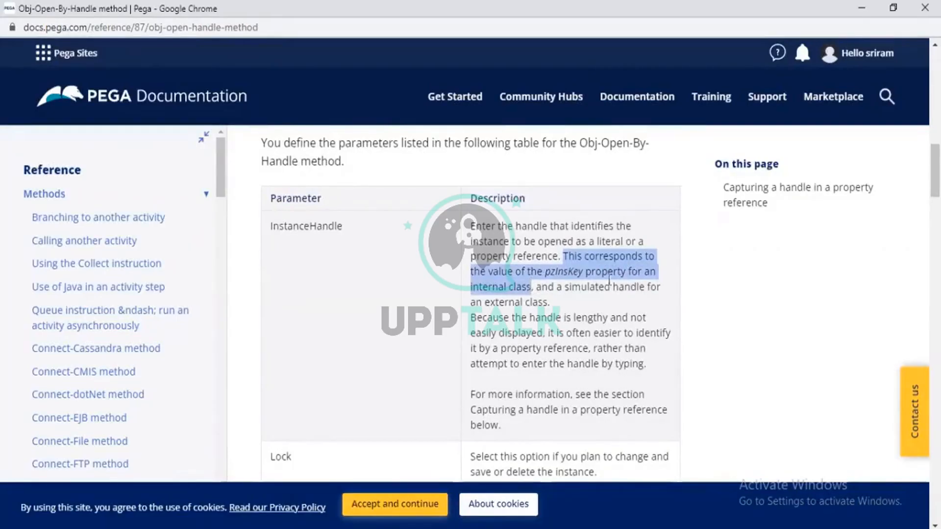
{"action": "left_click_drag", "start_coordinate": [529, 286], "coordinate": [531, 287]}
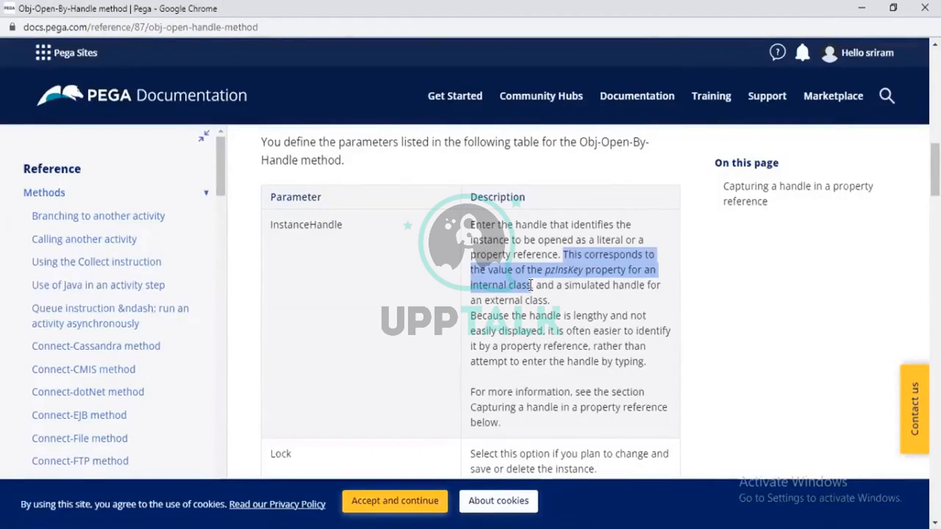
Return to the test activity in Dev Studio and review its steps back up to the Obj-Open step and its parameters
{"action": "key", "text": "alt+Tab"}
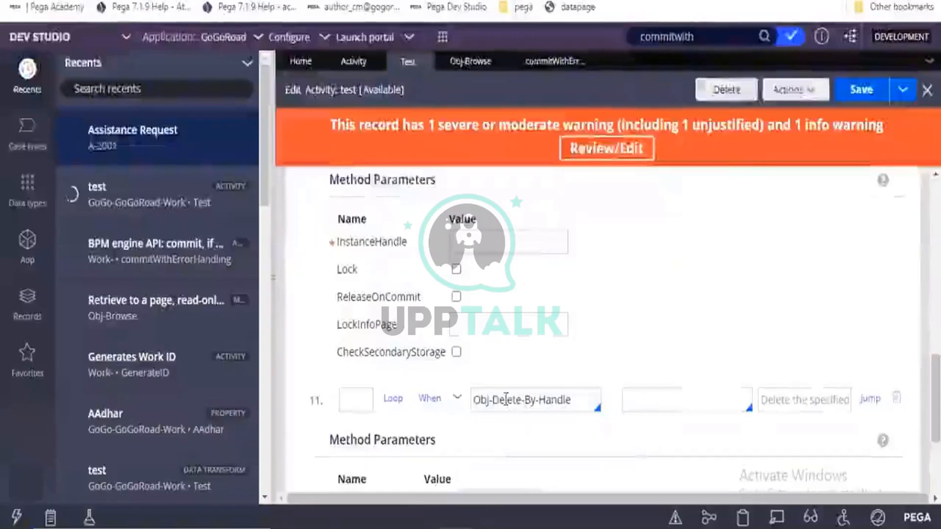
{"action": "scroll", "coordinate": [506, 399], "scroll_direction": "up", "scroll_amount": 5}
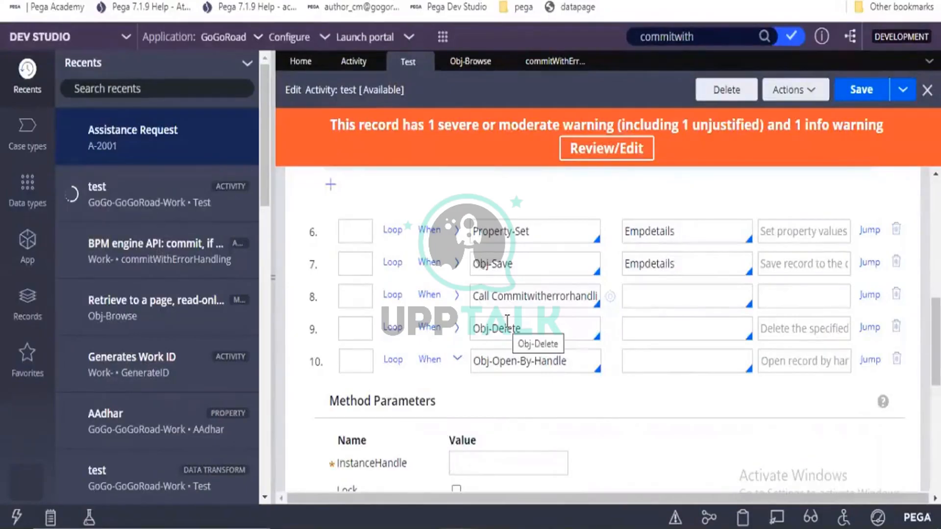
{"action": "scroll", "coordinate": [508, 321], "scroll_direction": "up", "scroll_amount": 4}
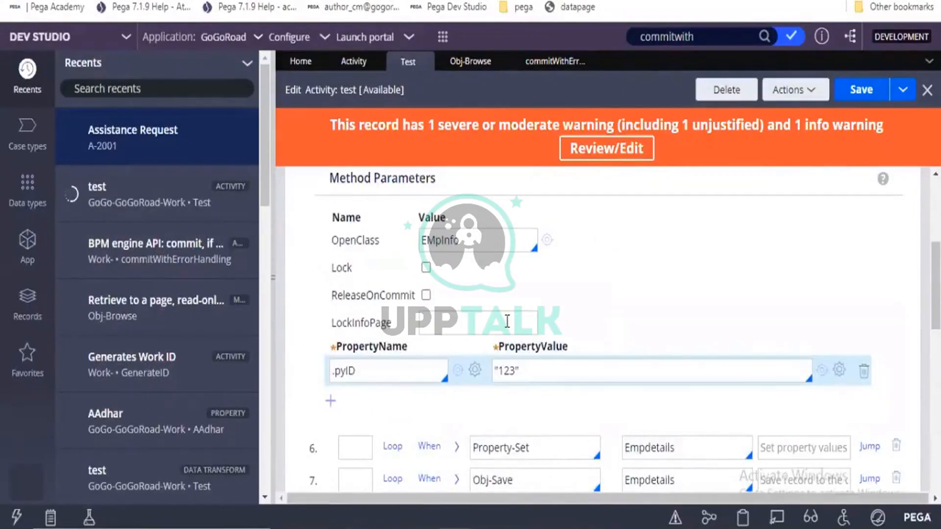
{"action": "scroll", "coordinate": [507, 321], "scroll_direction": "up", "scroll_amount": 4}
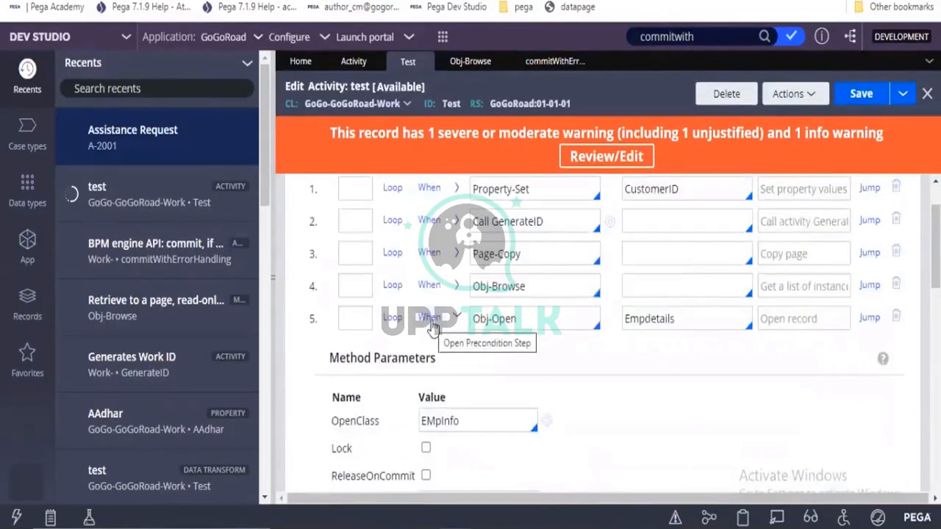
Collapse step 11's method parameters and add a twelfth step to the test activity
{"action": "scroll", "coordinate": [432, 324], "scroll_direction": "down", "scroll_amount": 8}
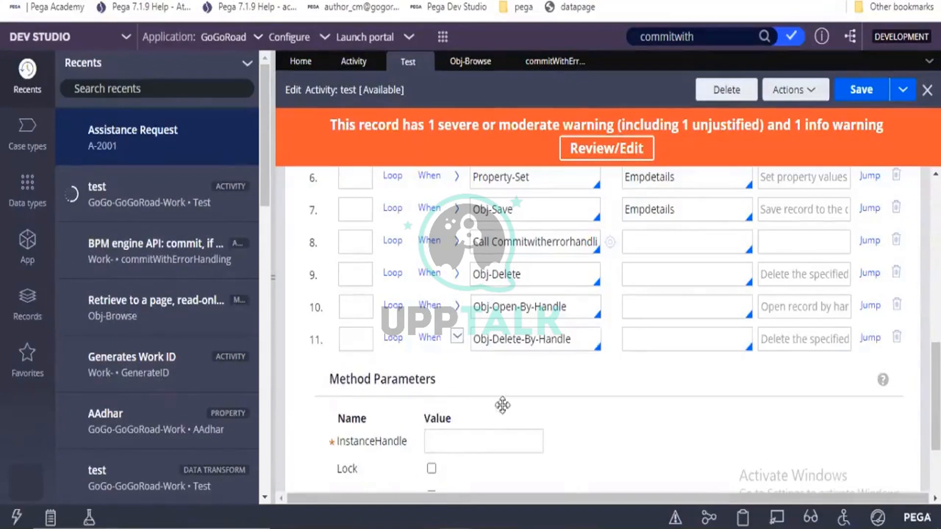
{"action": "left_click", "coordinate": [457, 339]}
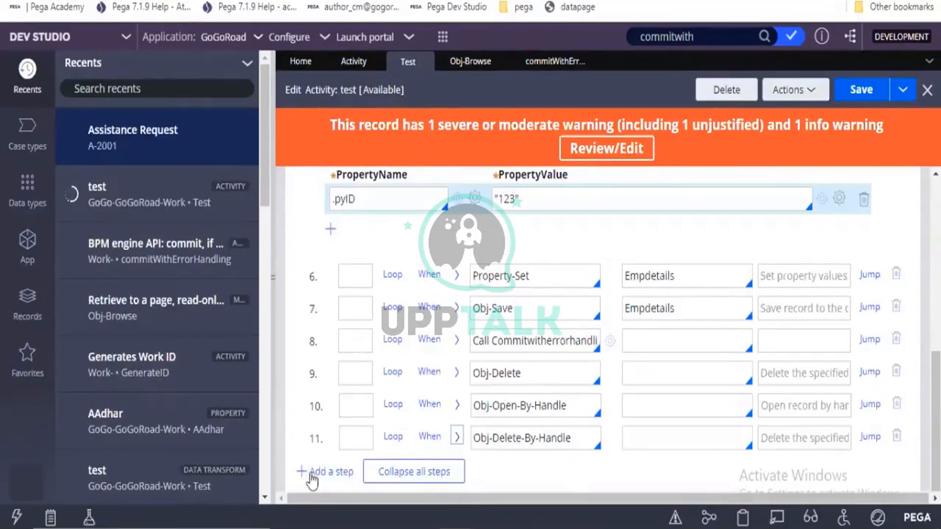
{"action": "left_click", "coordinate": [331, 472]}
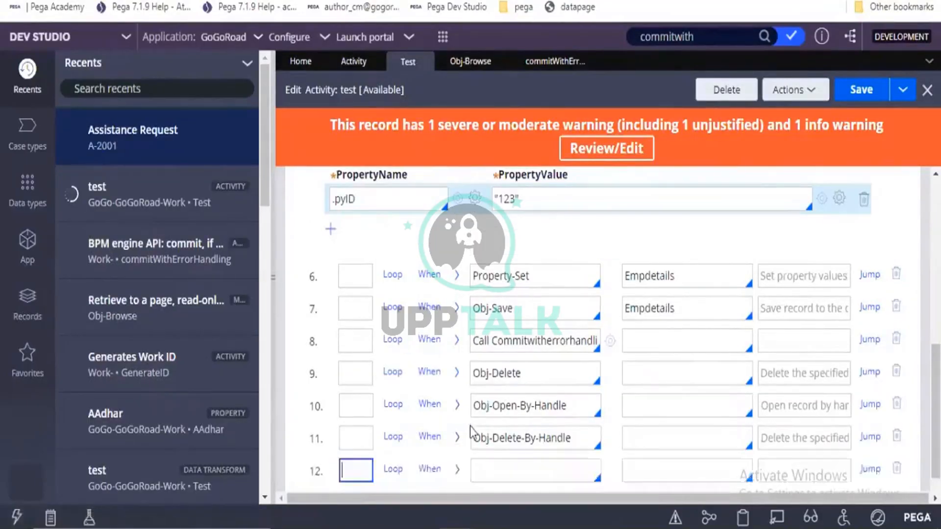
{"action": "scroll", "coordinate": [471, 424], "scroll_direction": "down", "scroll_amount": 2}
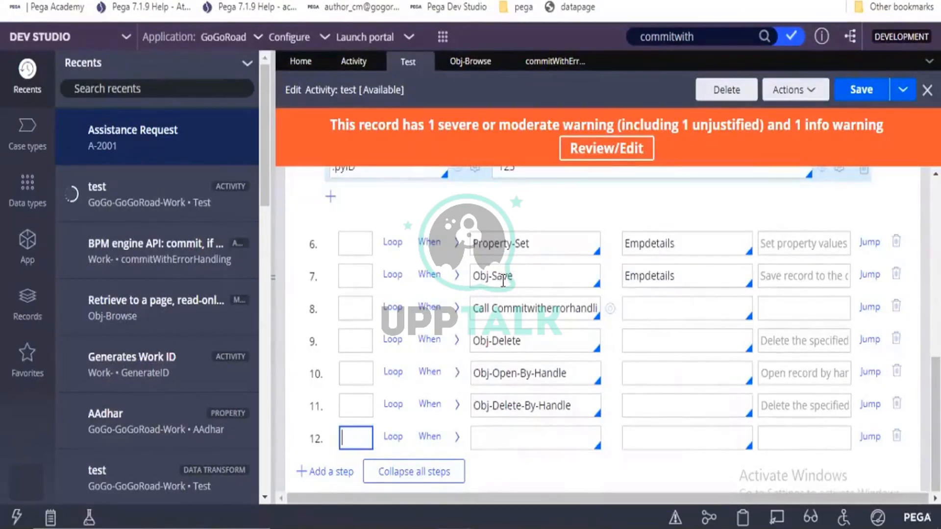
Set the method of step 12 to RDB-Open, chosen from the available RDB methods
{"action": "left_click", "coordinate": [501, 434]}
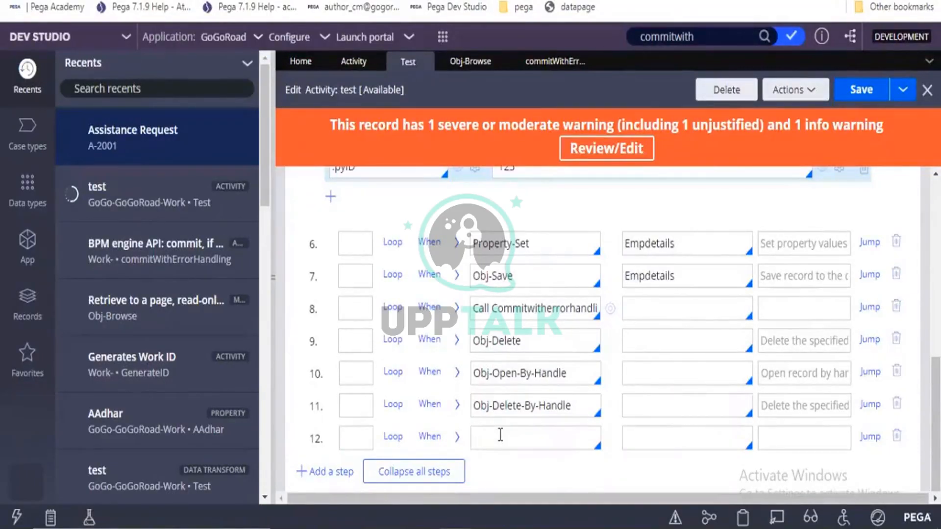
{"action": "type", "text": "RDB"}
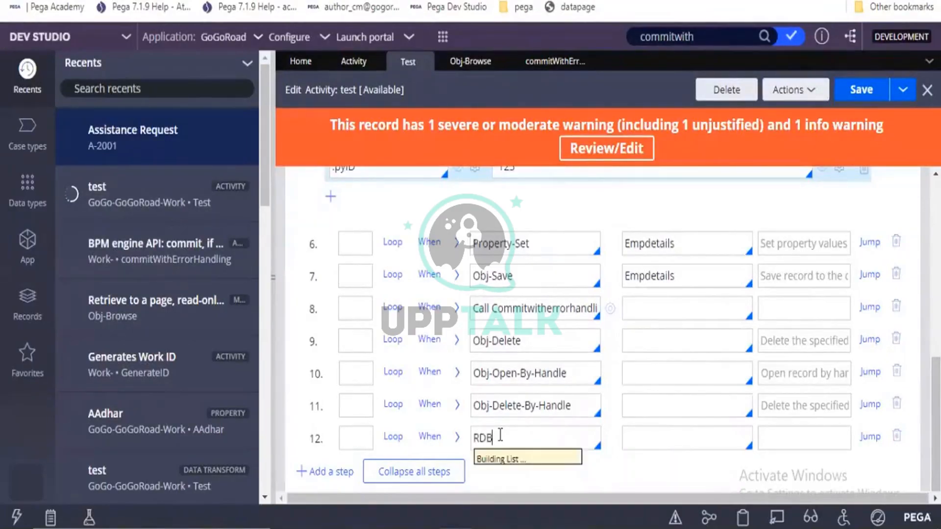
{"action": "key", "text": "Down"}
{"action": "key", "text": "Down"}
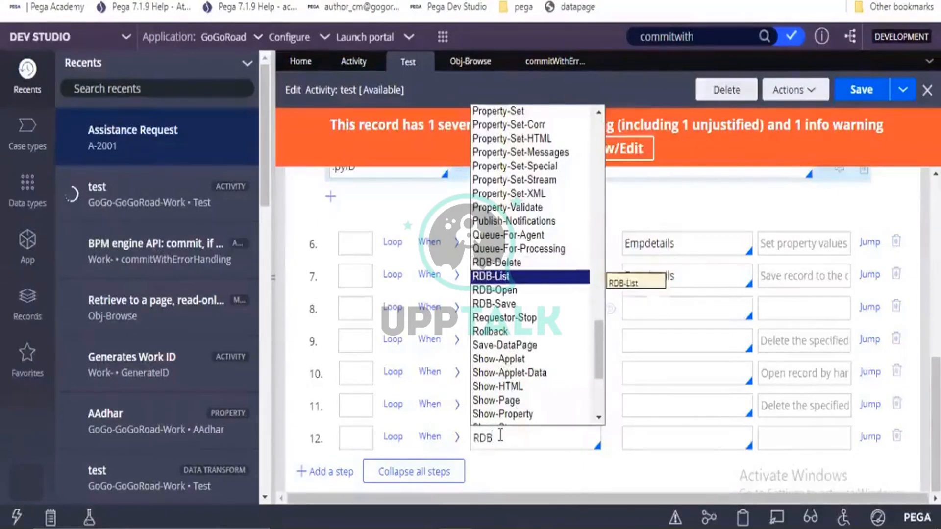
{"action": "key", "text": "Down"}
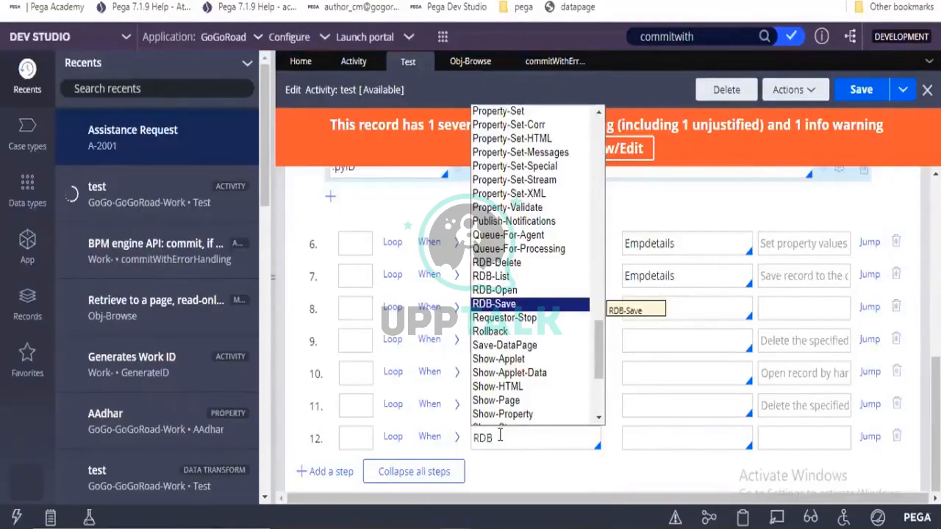
{"action": "key", "text": "Up"}
{"action": "key", "text": "Up"}
{"action": "key", "text": "Up"}
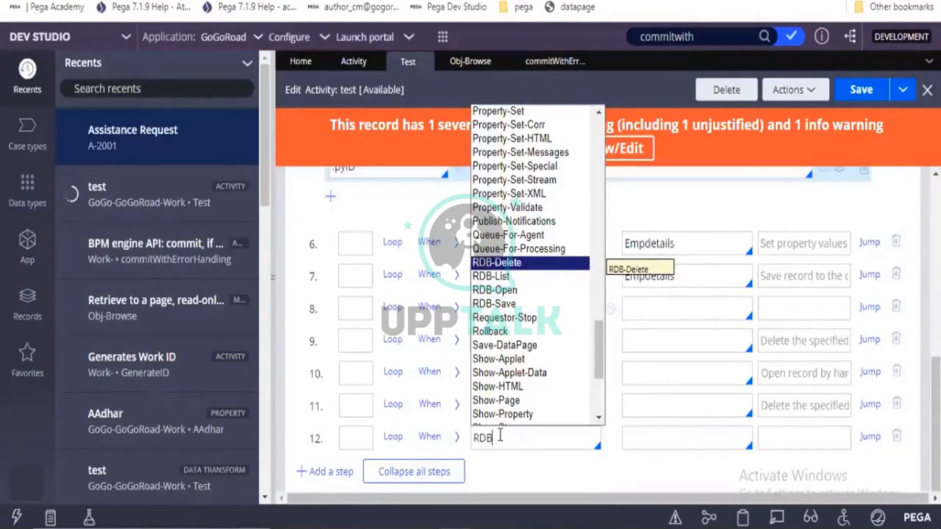
{"action": "key", "text": "Down"}
{"action": "key", "text": "Down"}
{"action": "key", "text": "Return"}
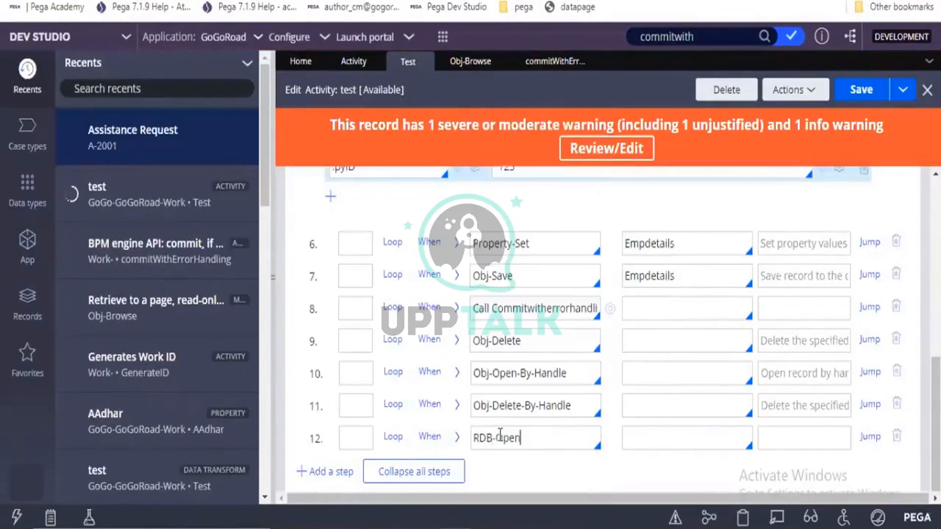
Expand step 12's method parameters, bring up the rule records, and open the RDB-Open method's documentation
{"action": "left_click", "coordinate": [458, 440]}
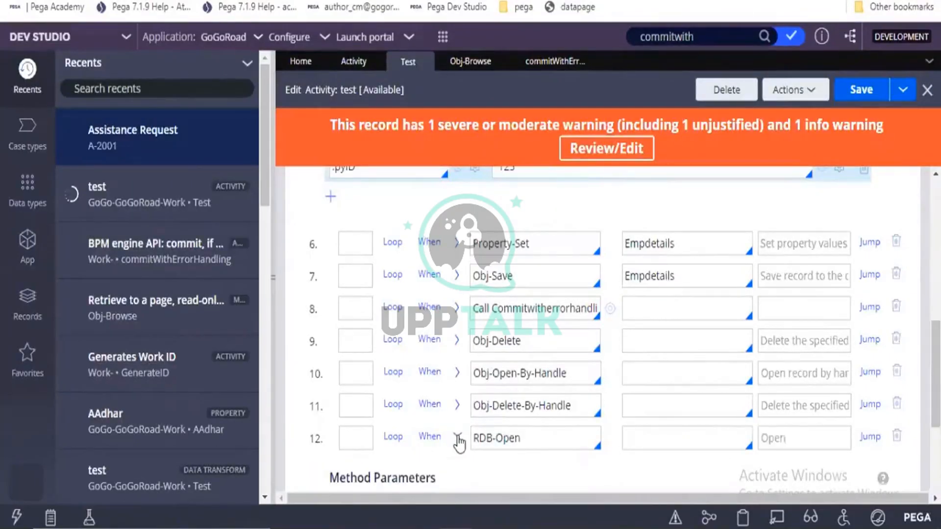
{"action": "scroll", "coordinate": [458, 441], "scroll_direction": "down", "scroll_amount": 4}
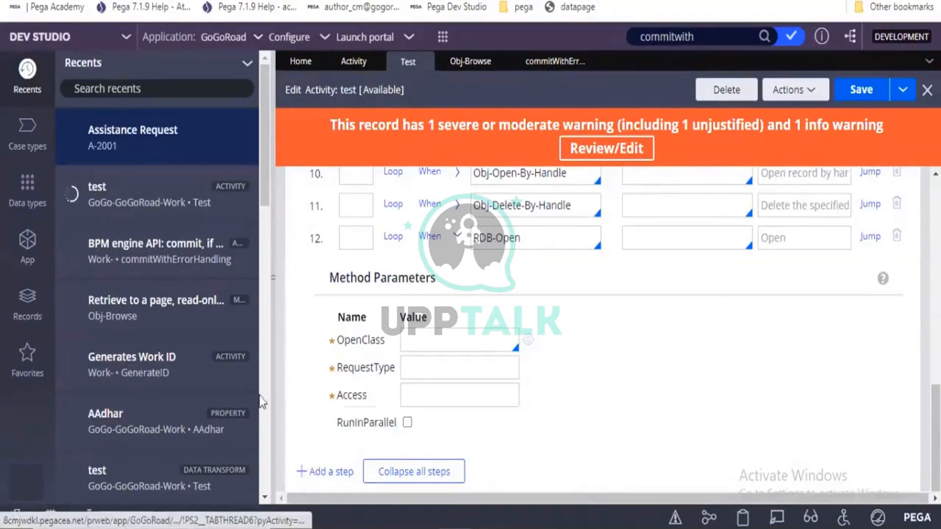
{"action": "left_click", "coordinate": [37, 319]}
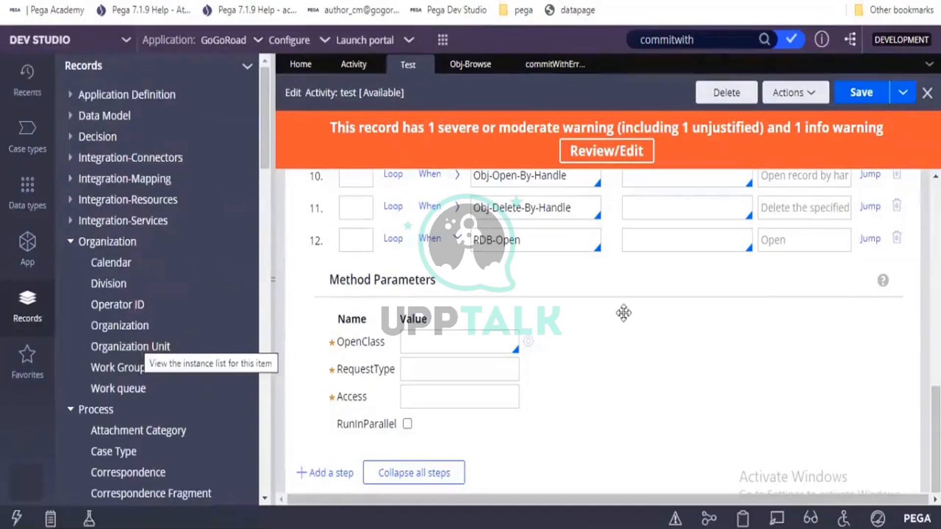
{"action": "left_click", "coordinate": [882, 282]}
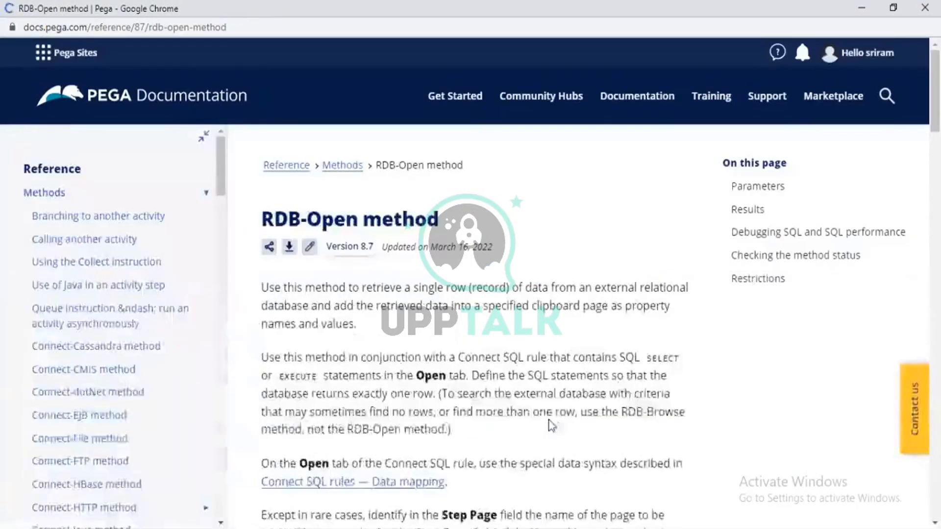
Highlight the single-row retrieval, method name, external relational database and Connect SQL wording in the RDB-Open documentation
{"action": "left_click_drag", "start_coordinate": [269, 287], "coordinate": [470, 283]}
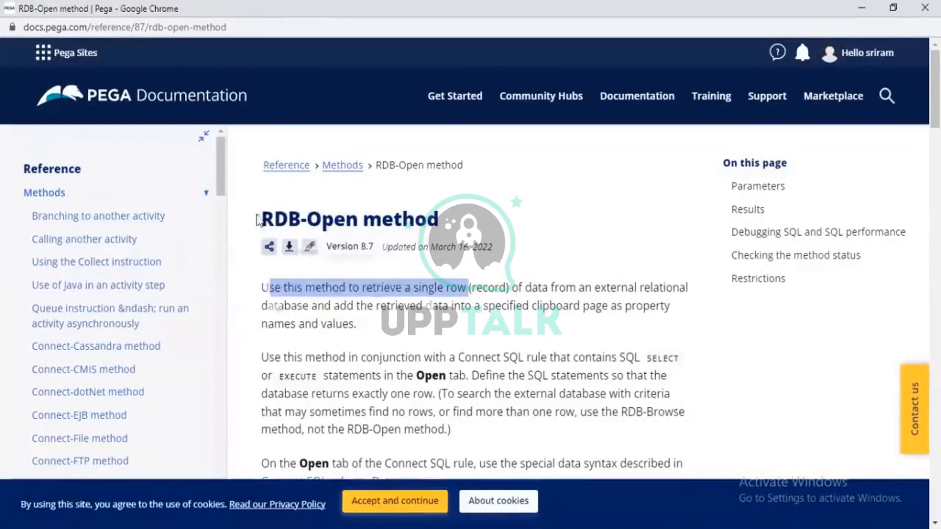
{"action": "left_click_drag", "start_coordinate": [260, 221], "coordinate": [361, 216]}
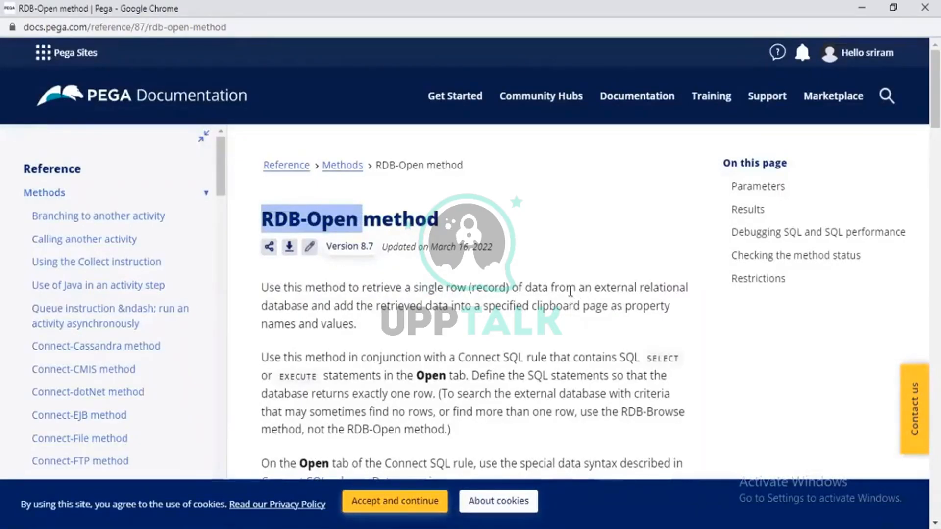
{"action": "left_click_drag", "start_coordinate": [566, 288], "coordinate": [310, 310]}
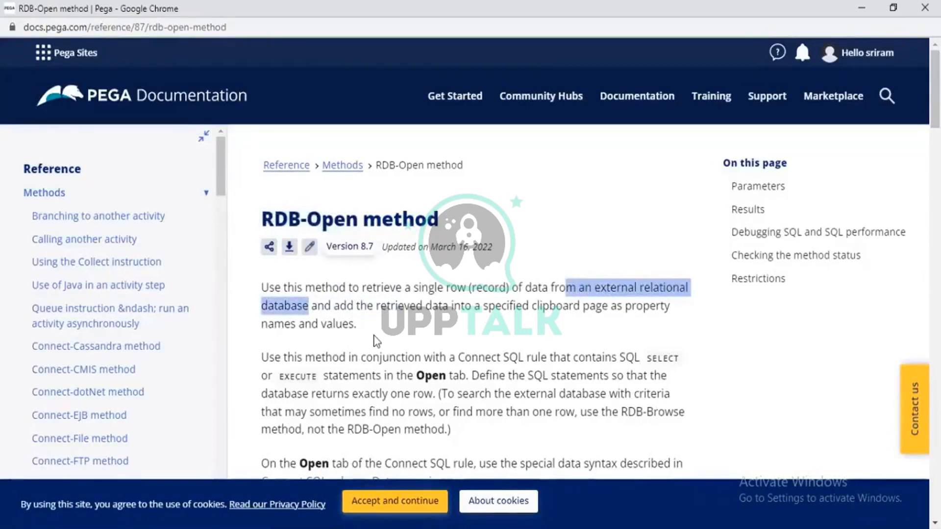
{"action": "scroll", "coordinate": [375, 340], "scroll_direction": "down", "scroll_amount": 5}
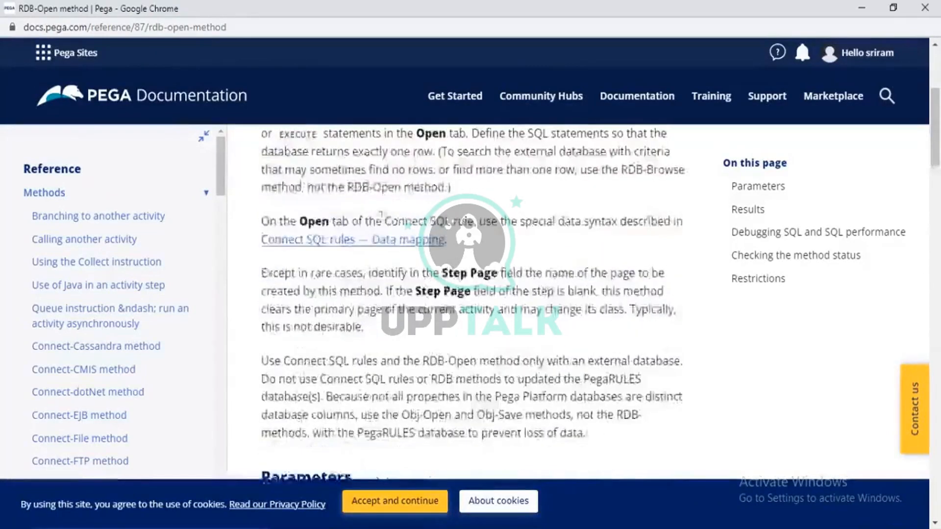
{"action": "left_click_drag", "start_coordinate": [383, 221], "coordinate": [452, 223]}
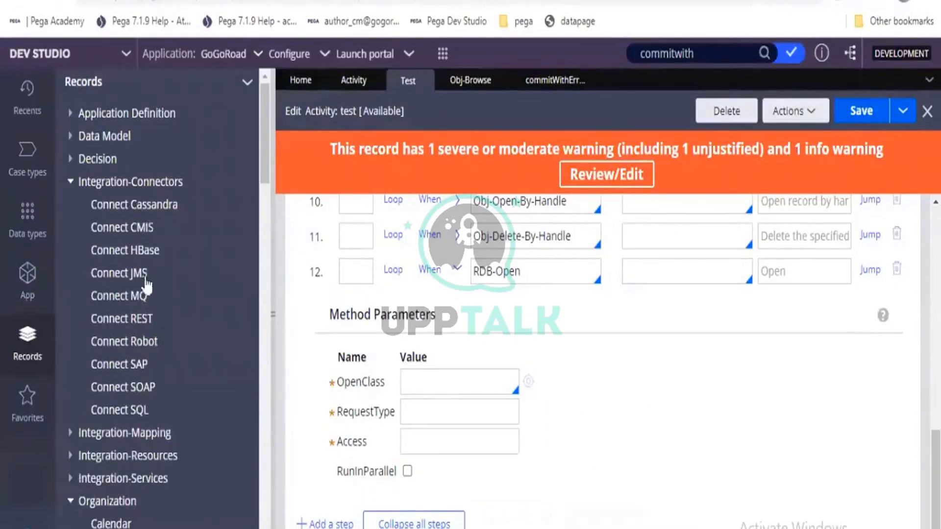
List the Connect SQL rules under Integration-Connectors and open the Data-DM-Notification rule pyUpdatePredictionAlertsRead to view its Open SQL
{"action": "left_click", "coordinate": [147, 412]}
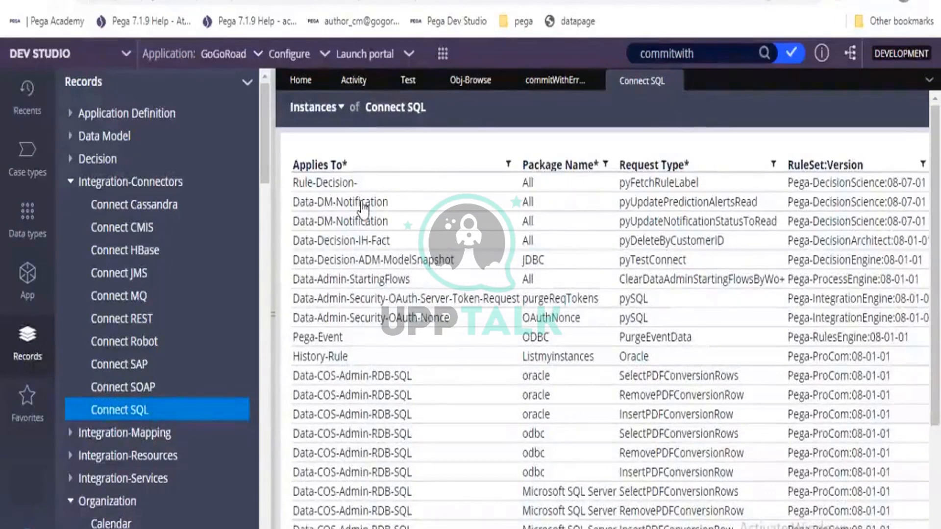
{"action": "left_click", "coordinate": [361, 202]}
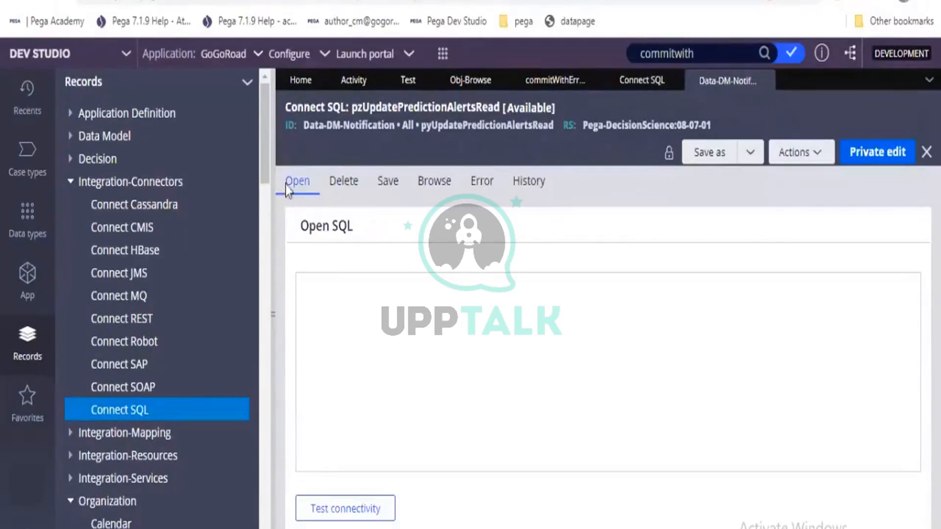
{"action": "left_click", "coordinate": [338, 313]}
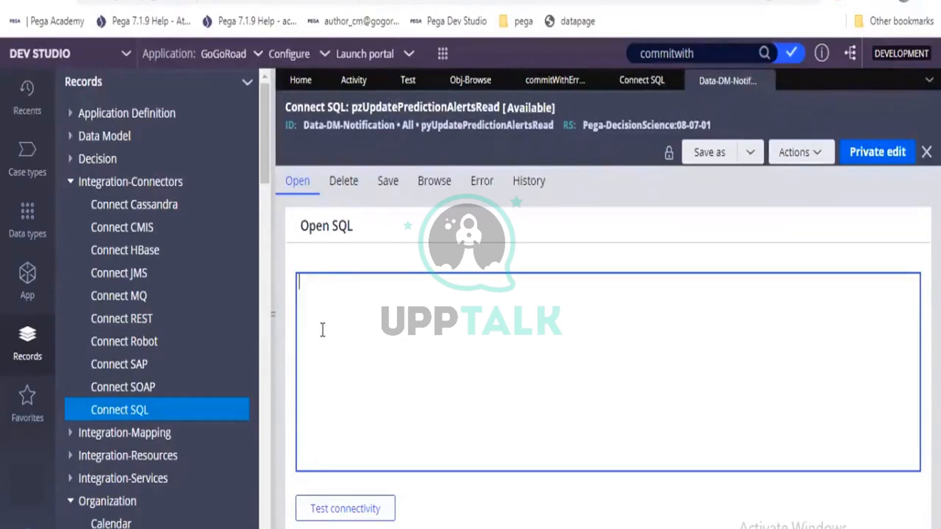
Check the rule's Delete SQL and Save SQL sections, and highlight the whole UPDATE statement in Save SQL
{"action": "left_click", "coordinate": [346, 182]}
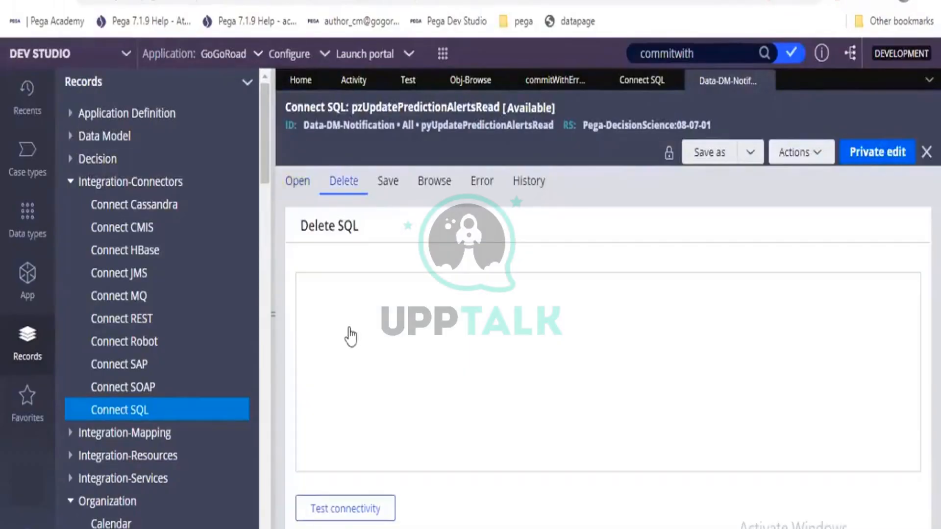
{"action": "left_click", "coordinate": [349, 328]}
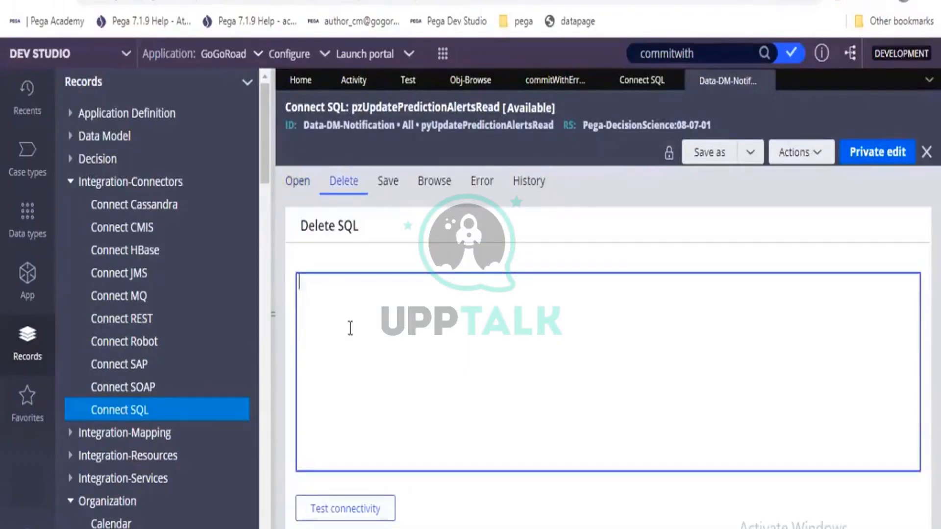
{"action": "left_click", "coordinate": [389, 188]}
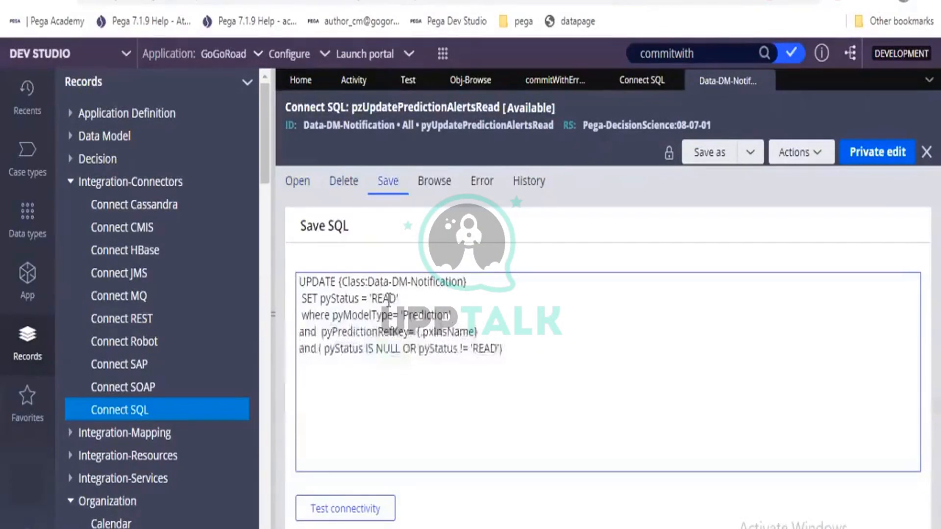
{"action": "left_click", "coordinate": [491, 351]}
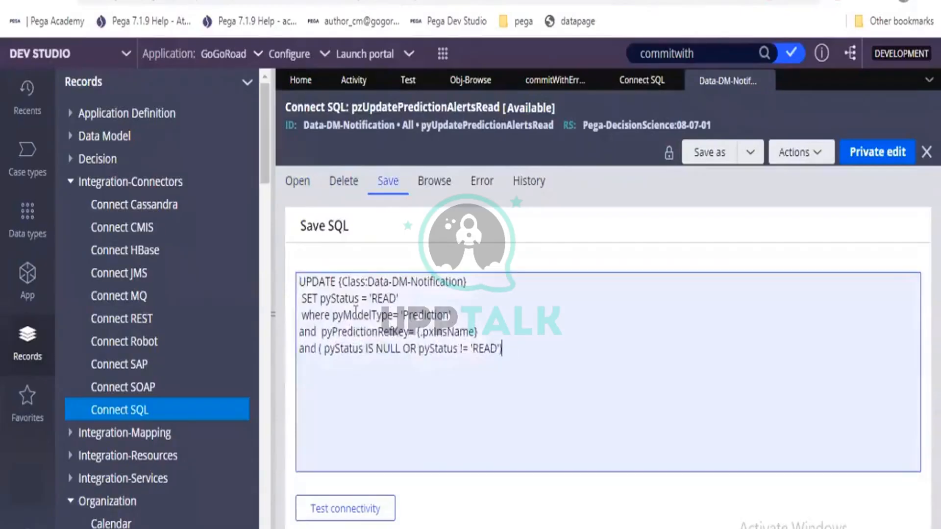
{"action": "left_click_drag", "start_coordinate": [520, 349], "coordinate": [301, 271]}
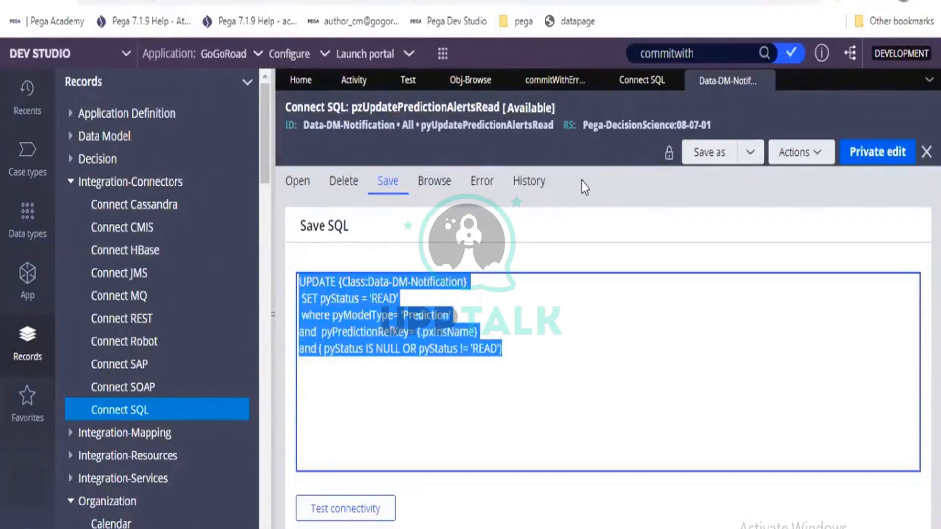
Compare step 12's OpenClass, RequestType and Access parameters in the test activity with their descriptions in the RDB-Open documentation
{"action": "left_click", "coordinate": [407, 81]}
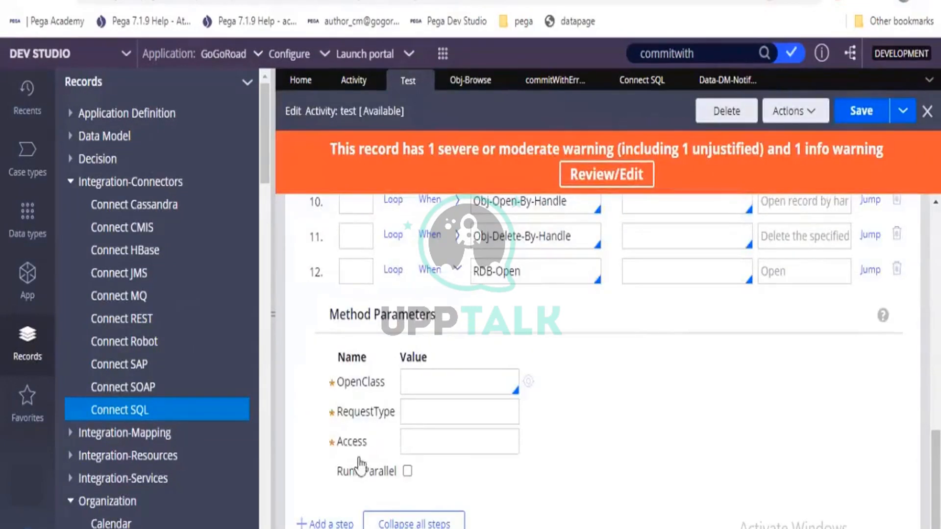
{"action": "mouse_move", "coordinate": [367, 449]}
{"action": "left_click", "coordinate": [411, 449]}
{"action": "key", "text": "alt+Tab"}
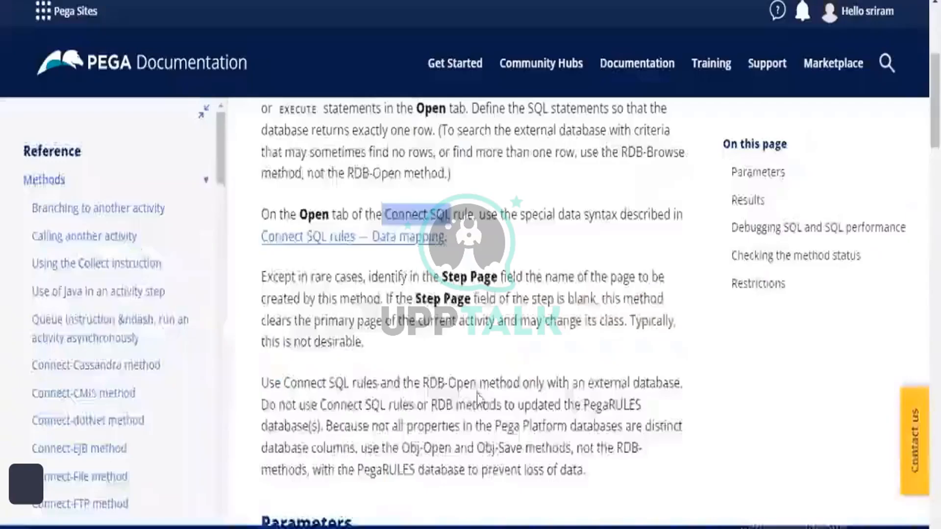
{"action": "scroll", "coordinate": [477, 399], "scroll_direction": "down", "scroll_amount": 8}
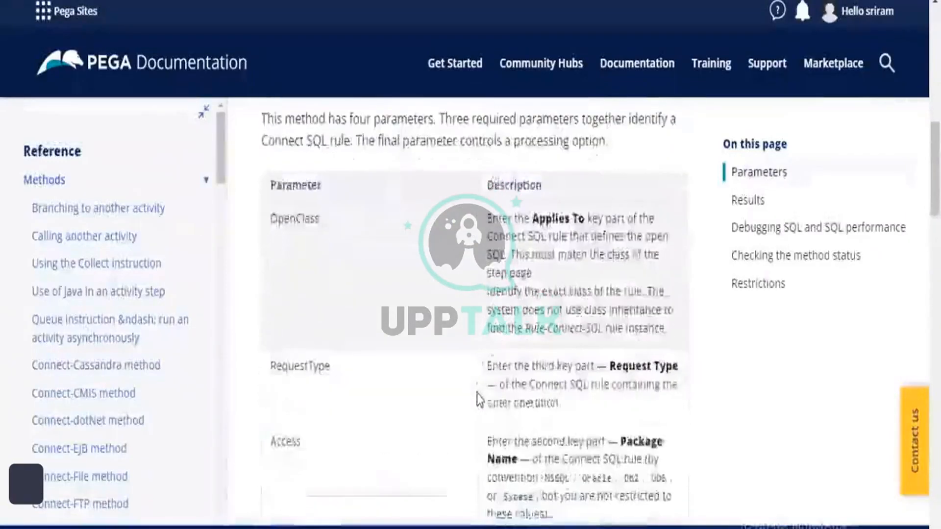
{"action": "scroll", "coordinate": [478, 399], "scroll_direction": "down", "scroll_amount": 3}
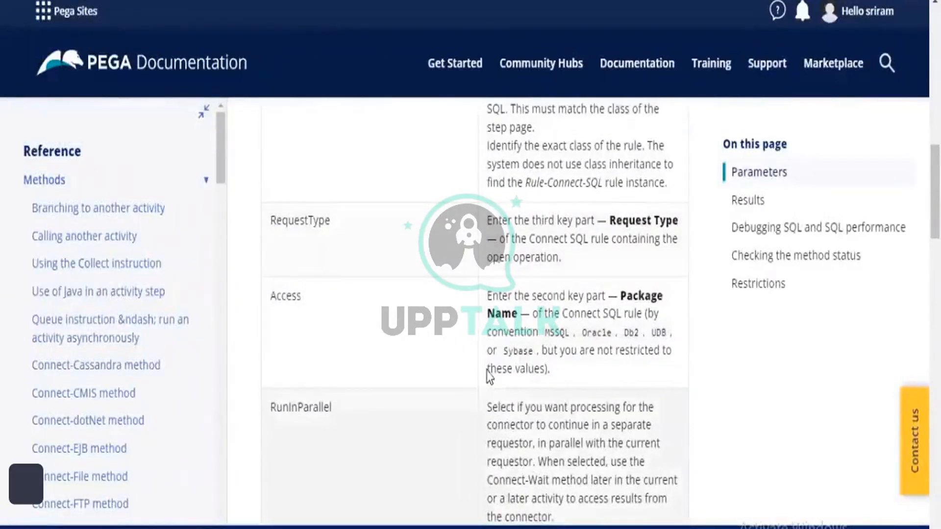
{"action": "key", "text": "alt+Tab"}
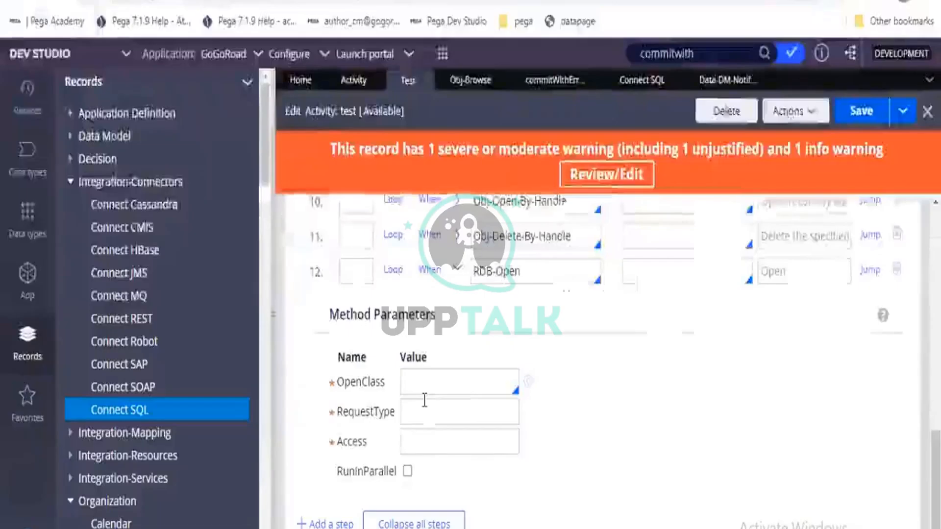
Copy the request type pyUpdatePredictionAlertsRead from the Data-DM-Notification Connect SQL rule into the RequestType parameter of step 12 in the test activity
{"action": "left_click", "coordinate": [720, 78]}
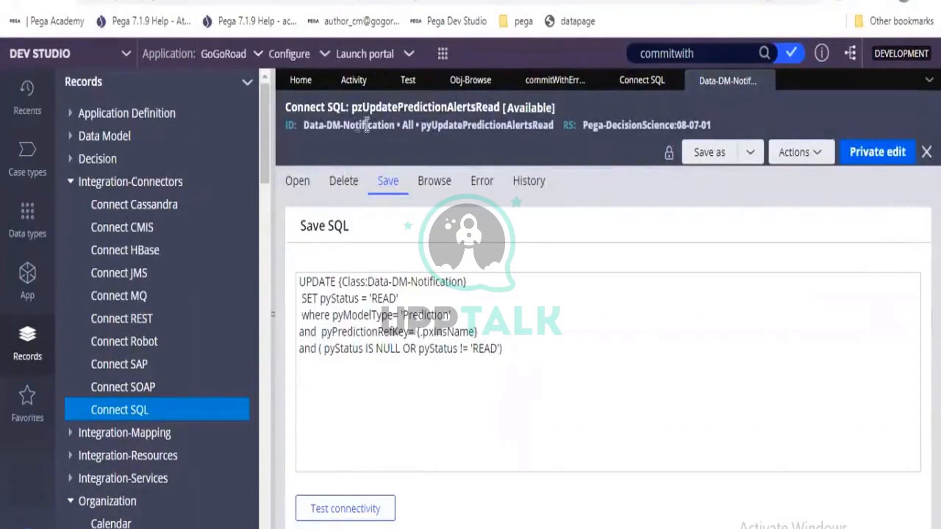
{"action": "double_click", "coordinate": [475, 126]}
{"action": "key", "text": "ctrl+c"}
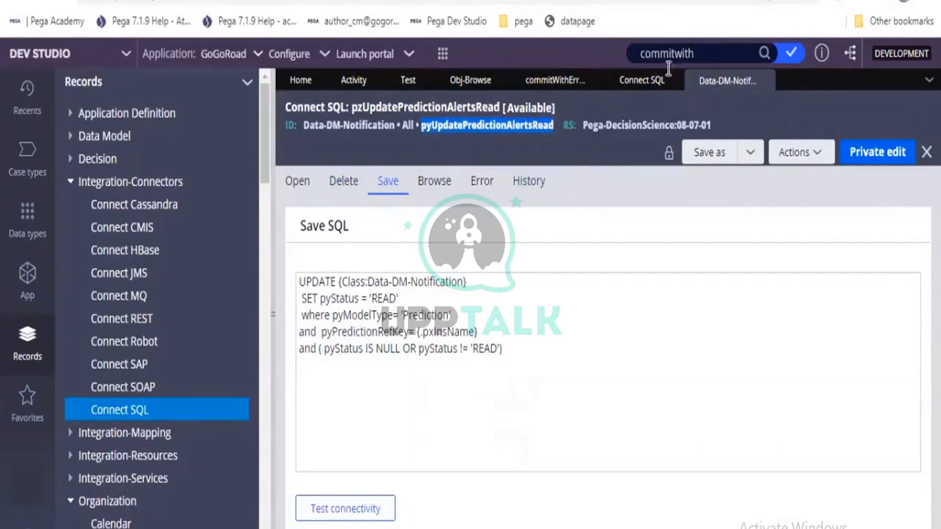
{"action": "left_click", "coordinate": [635, 84]}
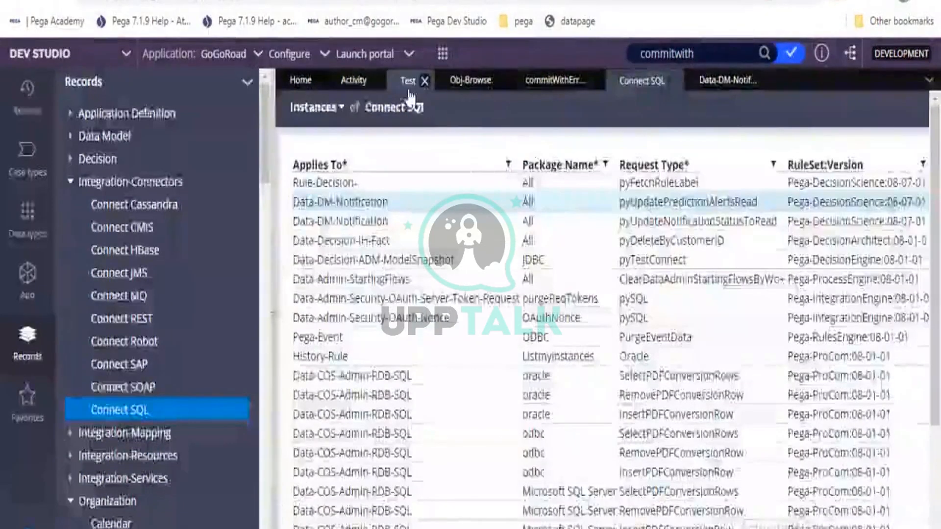
{"action": "left_click", "coordinate": [409, 87]}
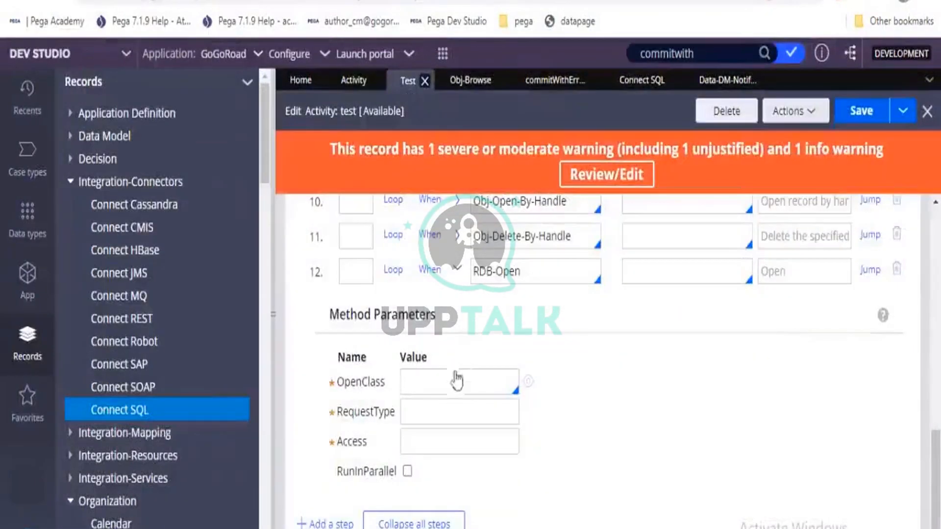
{"action": "left_click", "coordinate": [442, 420]}
{"action": "key", "text": "ctrl+v"}
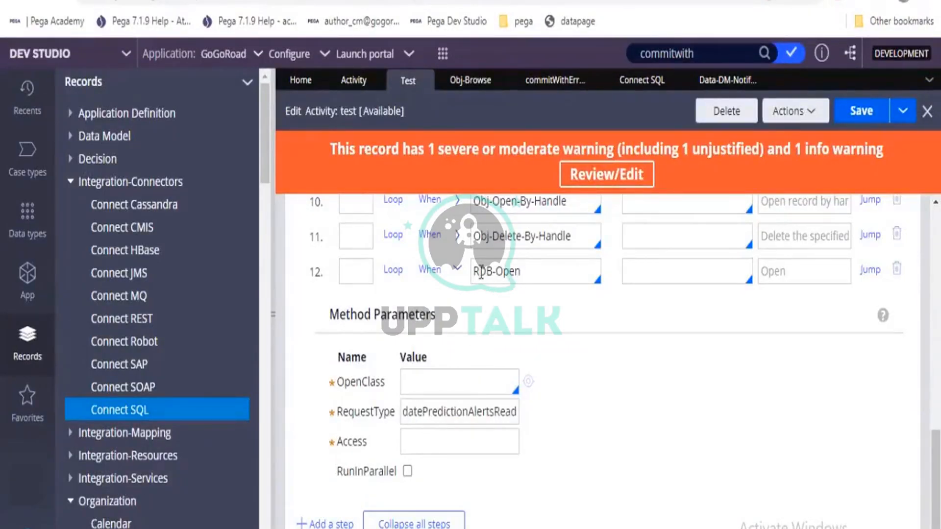
Highlight RDB-Open in step 12, examine the Open SQL section of the Data-DM-Notification Connect SQL rule, and check its Error section
{"action": "left_click_drag", "start_coordinate": [480, 273], "coordinate": [519, 273]}
{"action": "left_click", "coordinate": [710, 84]}
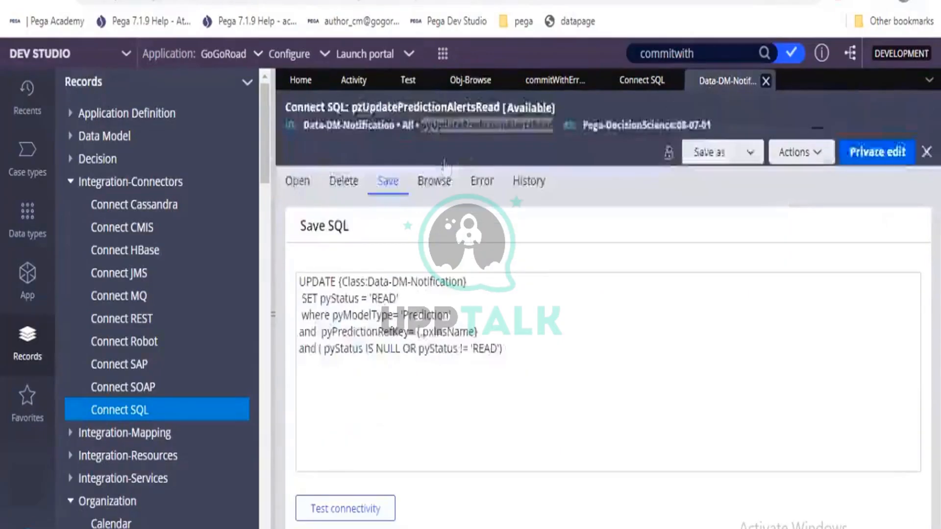
{"action": "left_click", "coordinate": [303, 182]}
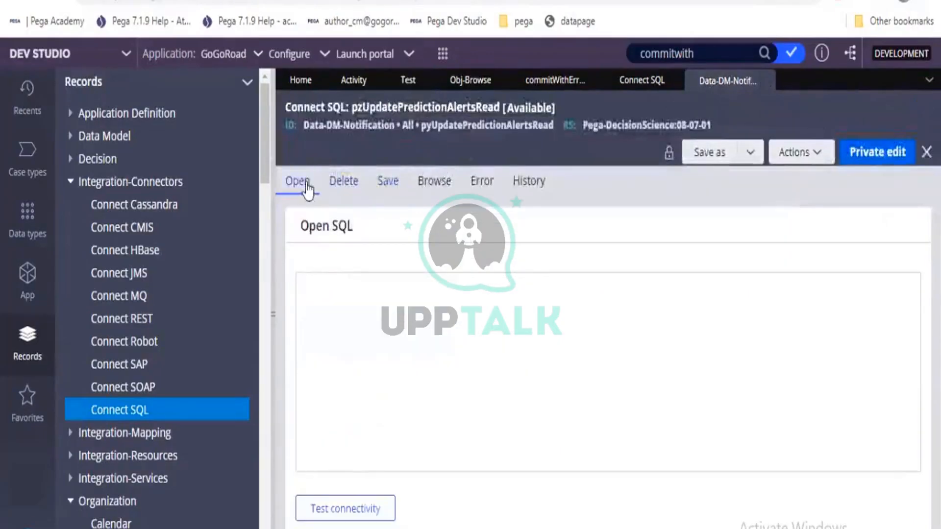
{"action": "left_click", "coordinate": [348, 377]}
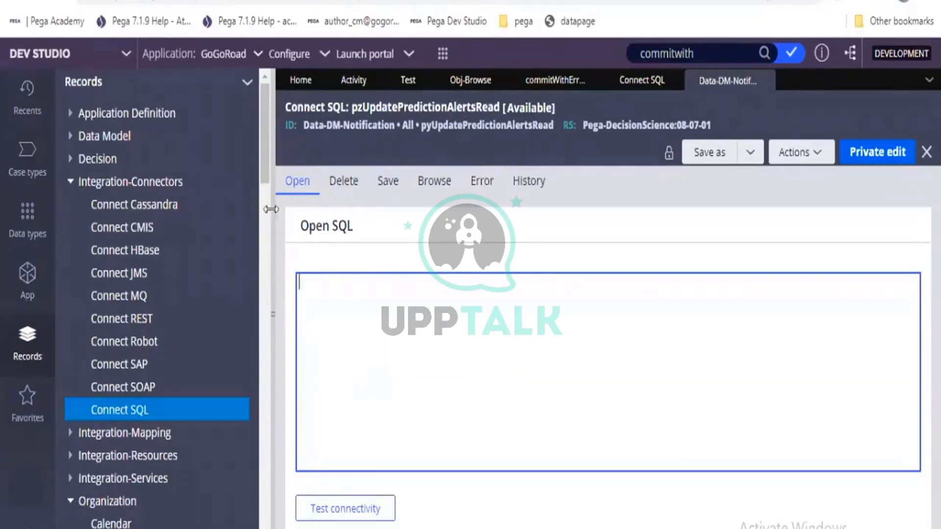
{"action": "left_click_drag", "start_coordinate": [286, 105], "coordinate": [341, 107]}
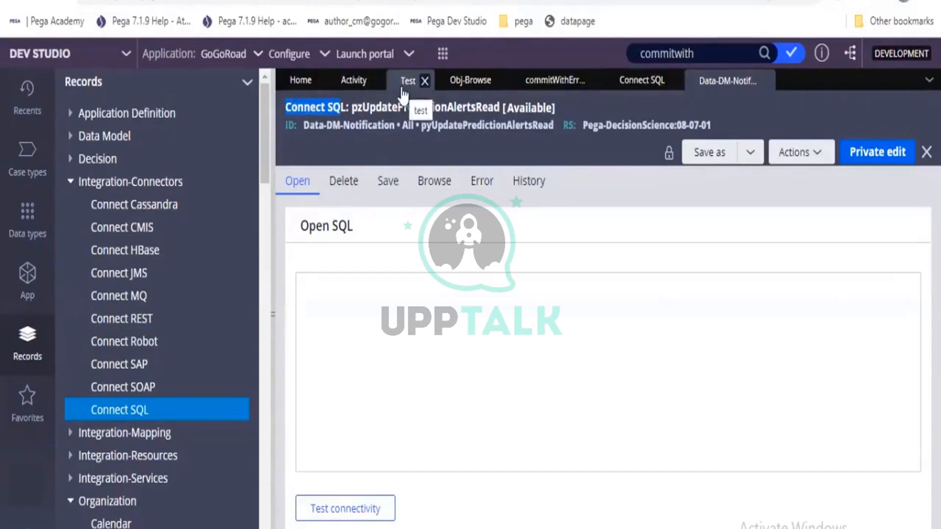
{"action": "left_click", "coordinate": [335, 313]}
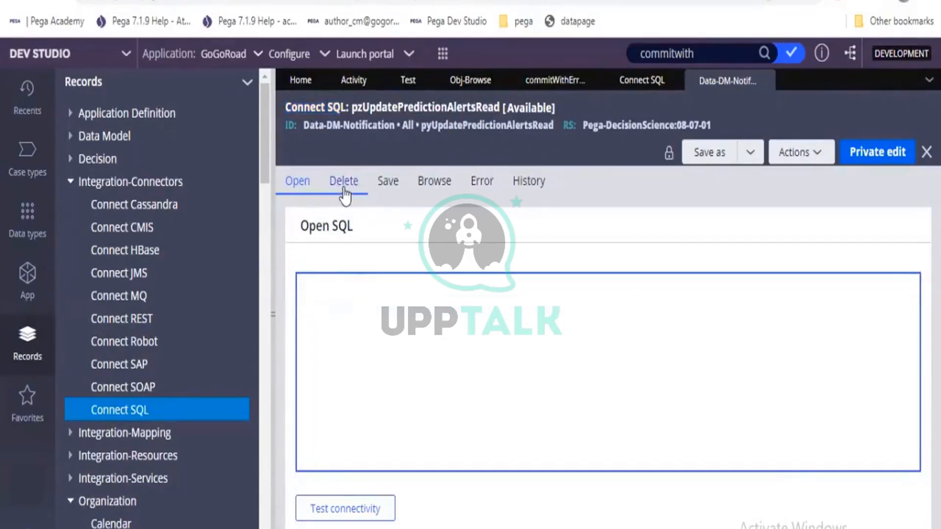
{"action": "left_click", "coordinate": [482, 183]}
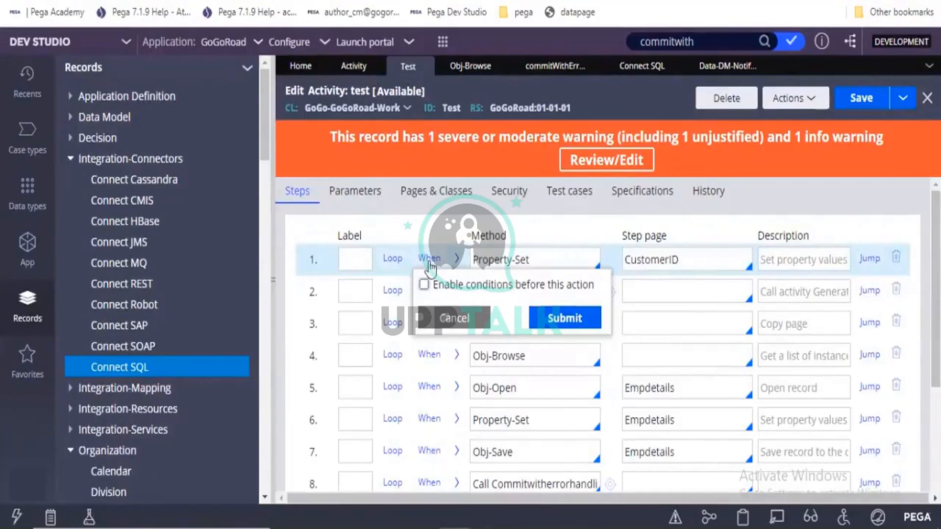
Examine the When conditions before step 1 of the test activity and the Jump conditions after it
{"action": "left_click", "coordinate": [424, 286]}
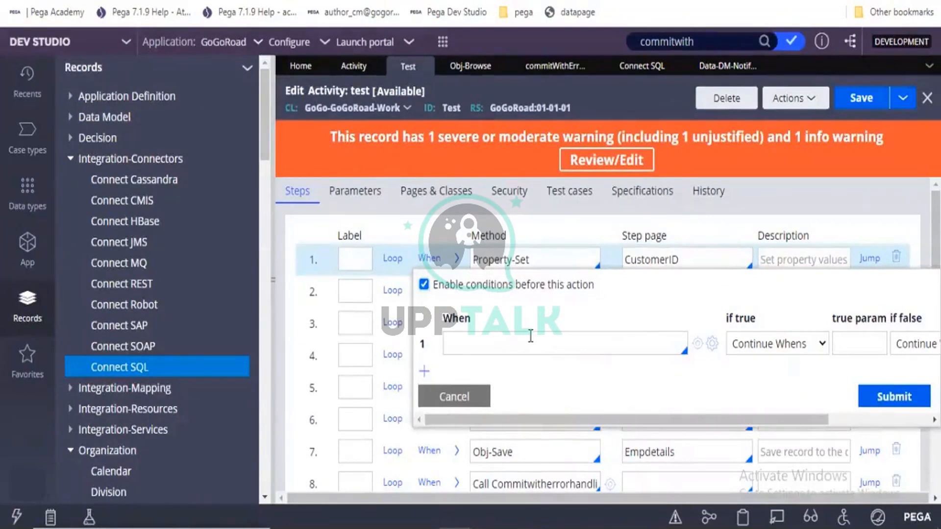
{"action": "left_click", "coordinate": [866, 257]}
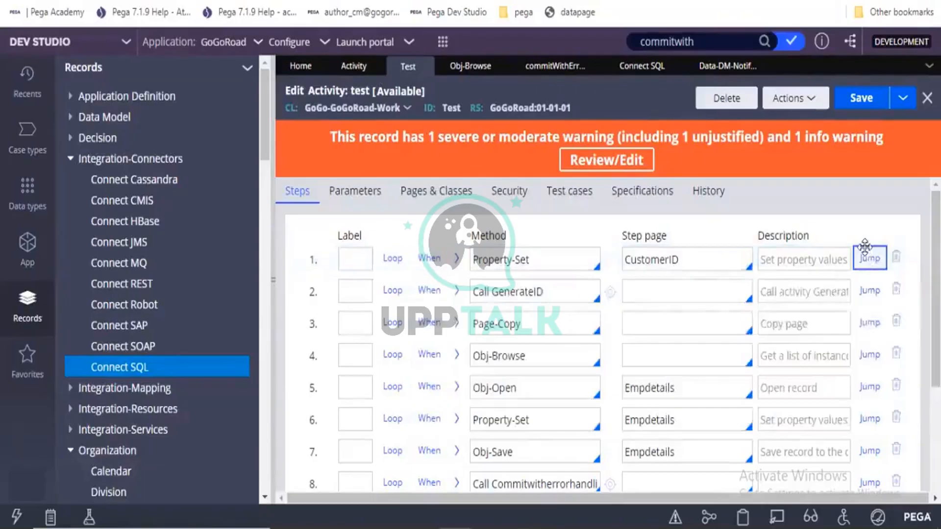
{"action": "left_click", "coordinate": [866, 256]}
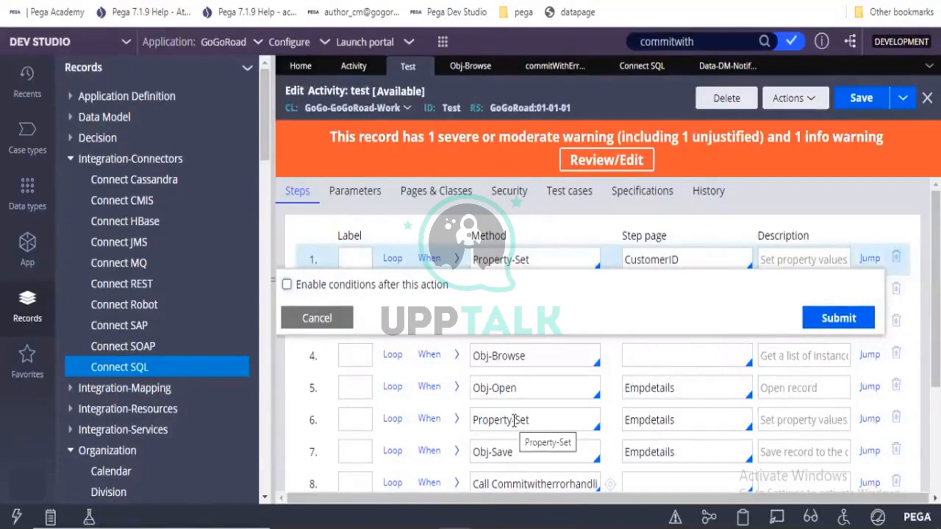
Insert a new step after the Property-Set step 6 and set its method to Connect-REST
{"action": "left_click", "coordinate": [532, 420]}
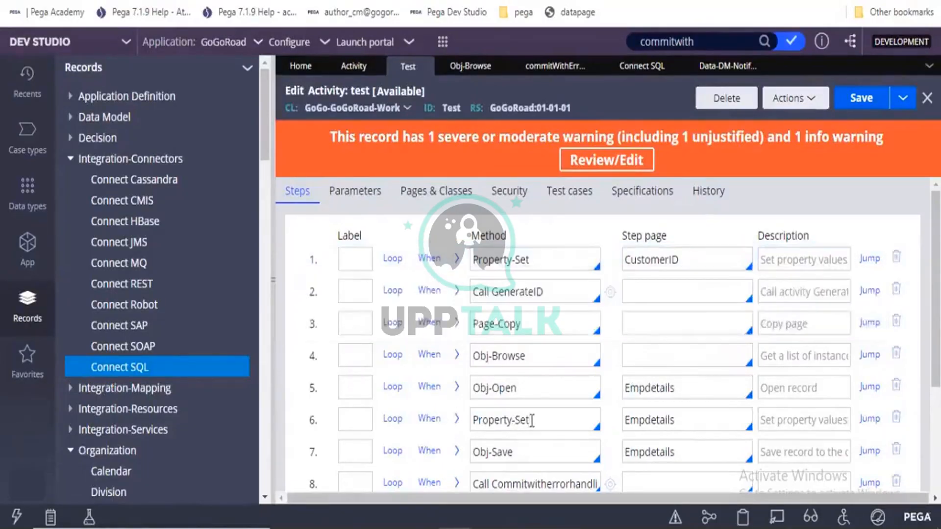
{"action": "scroll", "coordinate": [532, 420], "scroll_direction": "down", "scroll_amount": 3}
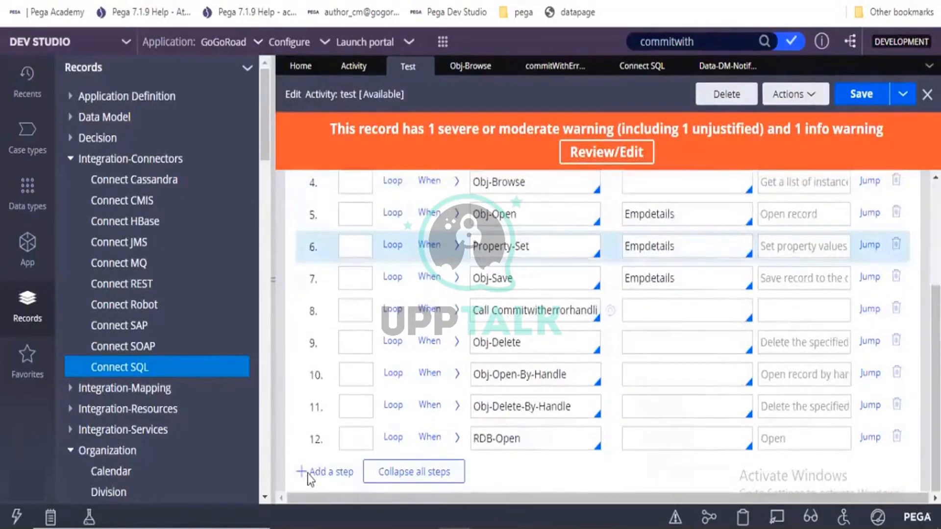
{"action": "left_click", "coordinate": [323, 472]}
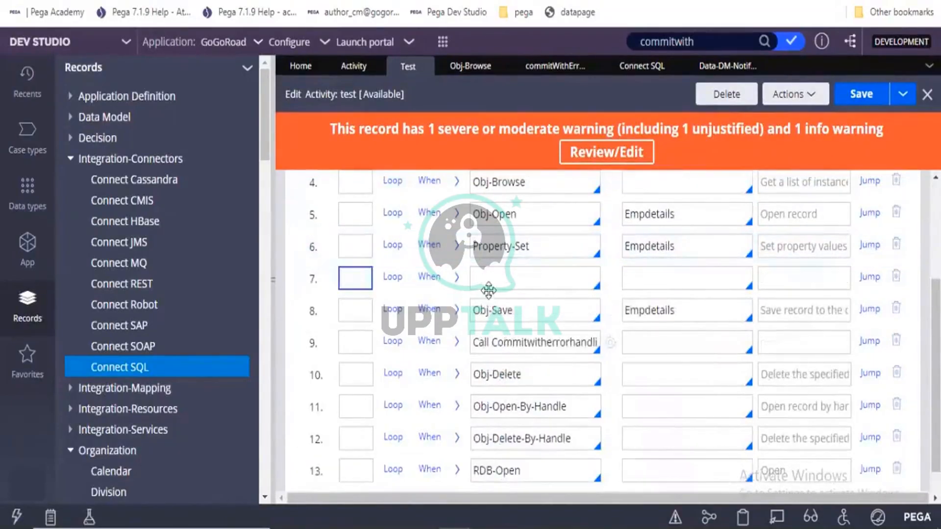
{"action": "left_click", "coordinate": [490, 284]}
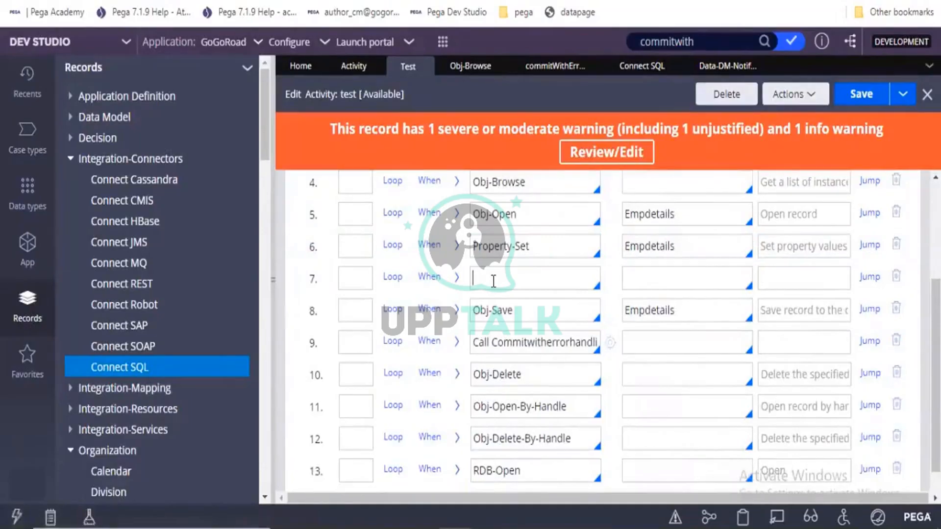
{"action": "type", "text": "Conne"}
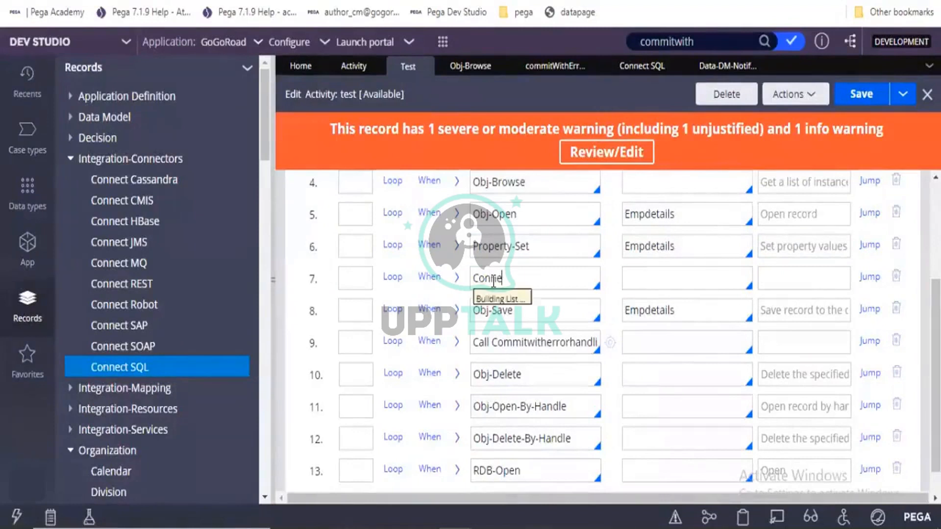
{"action": "key", "text": "Down"}
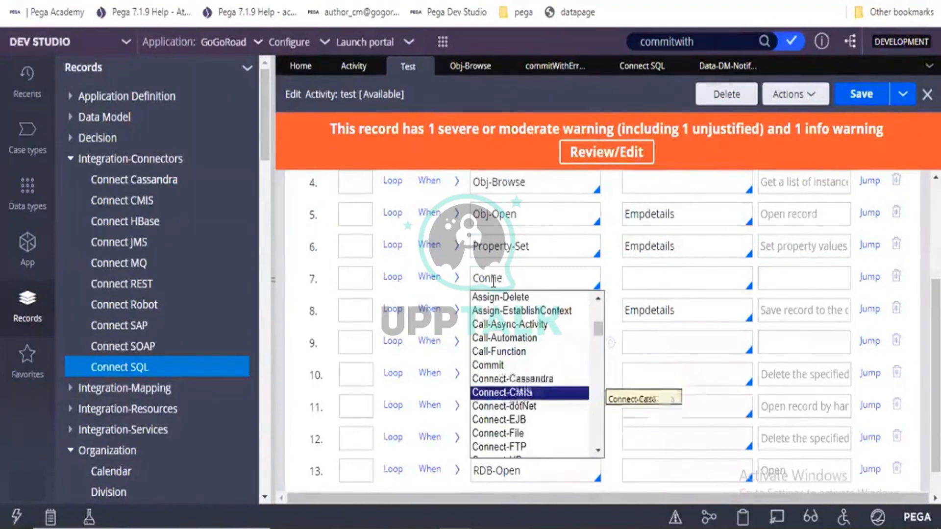
{"action": "key", "text": "Down"}
{"action": "key", "text": "Down"}
{"action": "key", "text": "Down"}
{"action": "key", "text": "Down"}
{"action": "key", "text": "Down"}
{"action": "key", "text": "Down"}
{"action": "key", "text": "Down"}
{"action": "key", "text": "Down"}
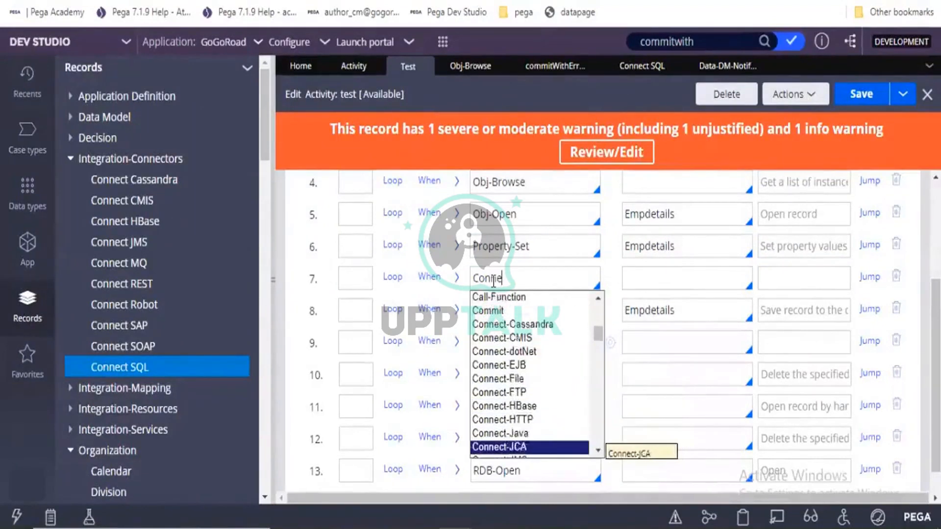
{"action": "key", "text": "Down"}
{"action": "key", "text": "Down"}
{"action": "key", "text": "Down"}
{"action": "key", "text": "Down"}
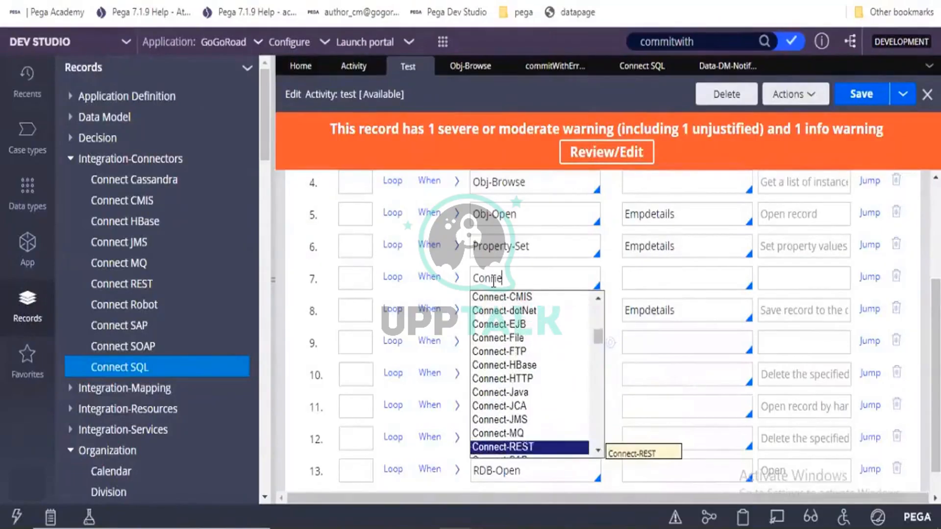
{"action": "key", "text": "Up"}
{"action": "key", "text": "Return"}
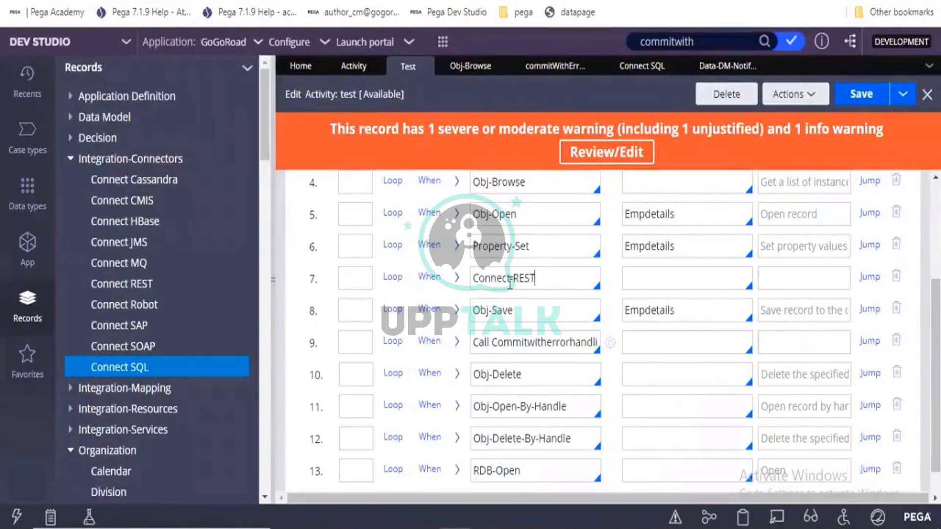
Enable conditions after the Connect-REST step and set the if-false action of its first condition to Jump to Later Step
{"action": "left_click_drag", "start_coordinate": [536, 280], "coordinate": [471, 279]}
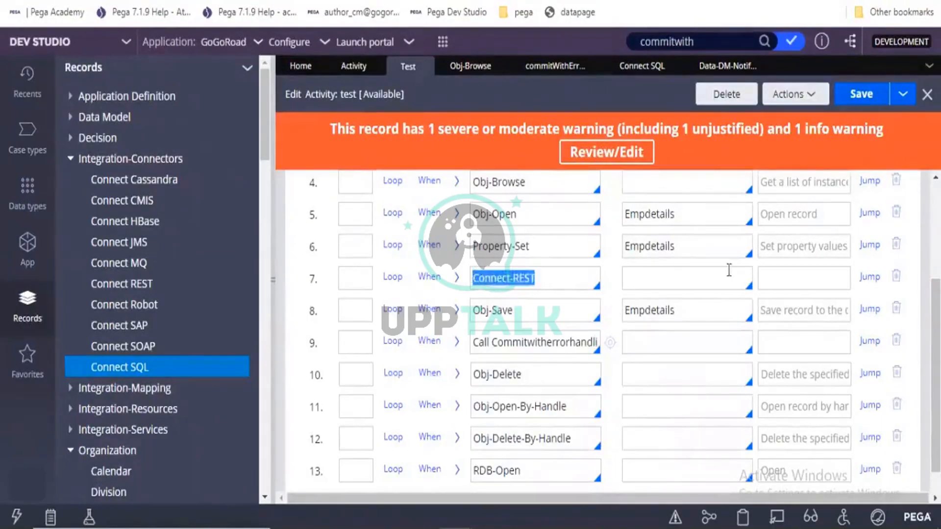
{"action": "left_click", "coordinate": [867, 278]}
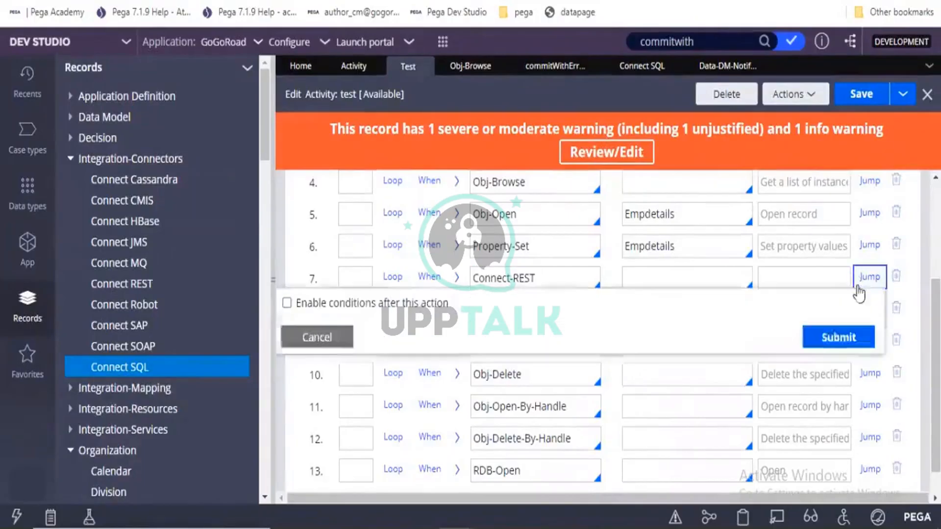
{"action": "left_click", "coordinate": [286, 303]}
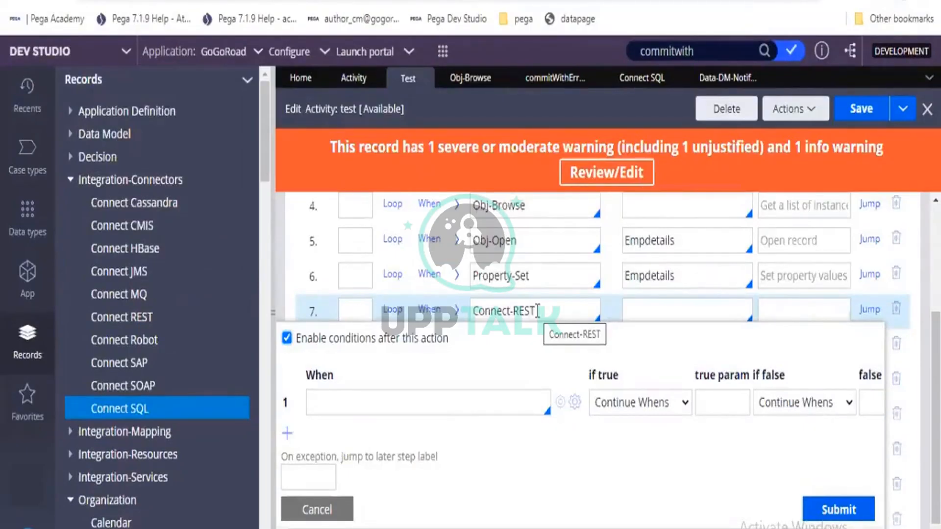
{"action": "left_click", "coordinate": [381, 395]}
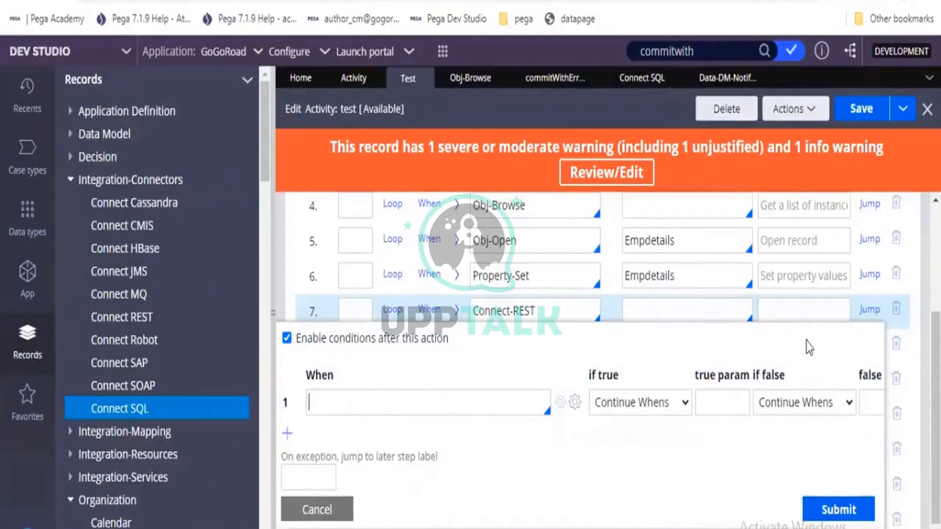
{"action": "left_click", "coordinate": [795, 401]}
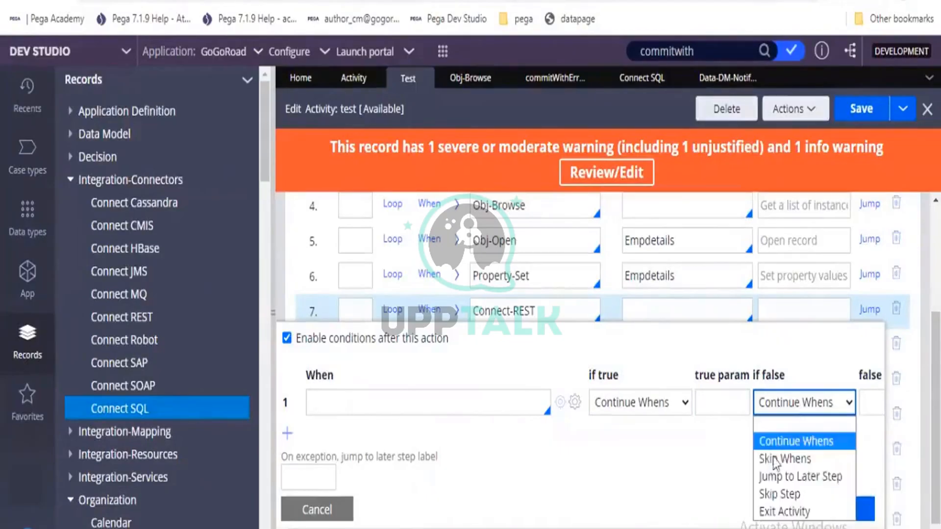
{"action": "left_click", "coordinate": [770, 482]}
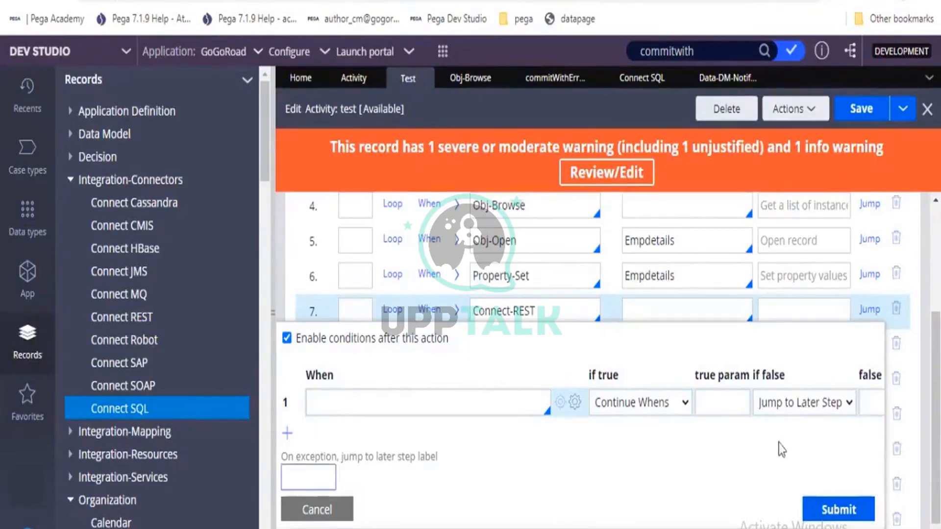
{"action": "left_click", "coordinate": [816, 414]}
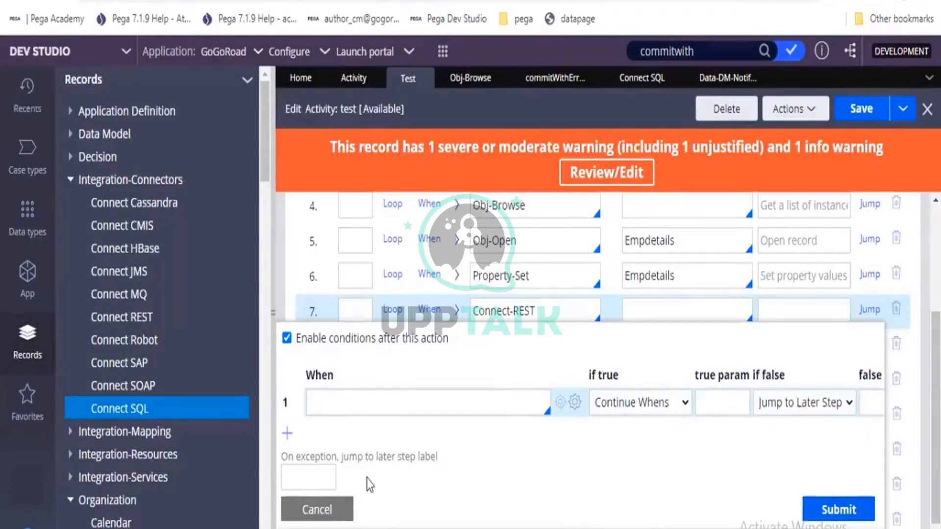
Highlight the exception jump label setting in the Connect-REST step's conditions, then leave the conditions and highlight the method name
{"action": "left_click", "coordinate": [311, 478]}
{"action": "triple_click", "coordinate": [430, 462]}
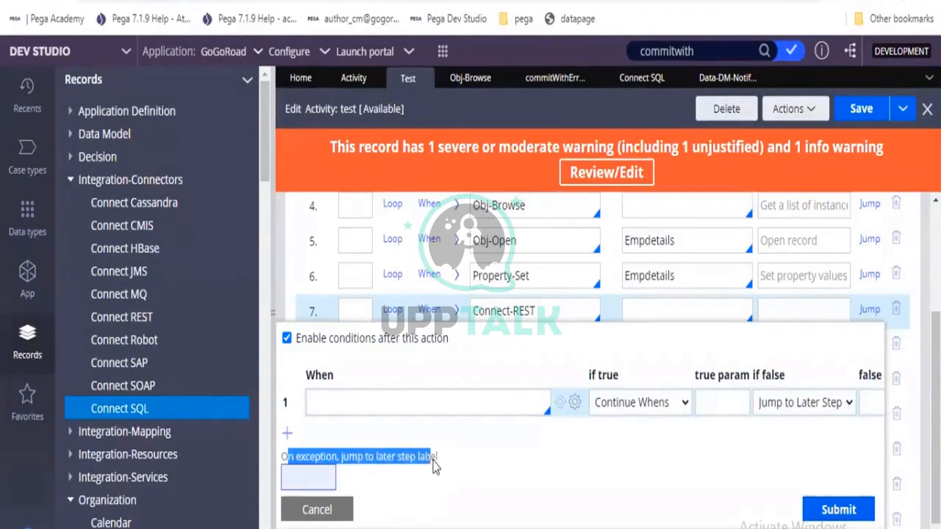
{"action": "left_click", "coordinate": [317, 476]}
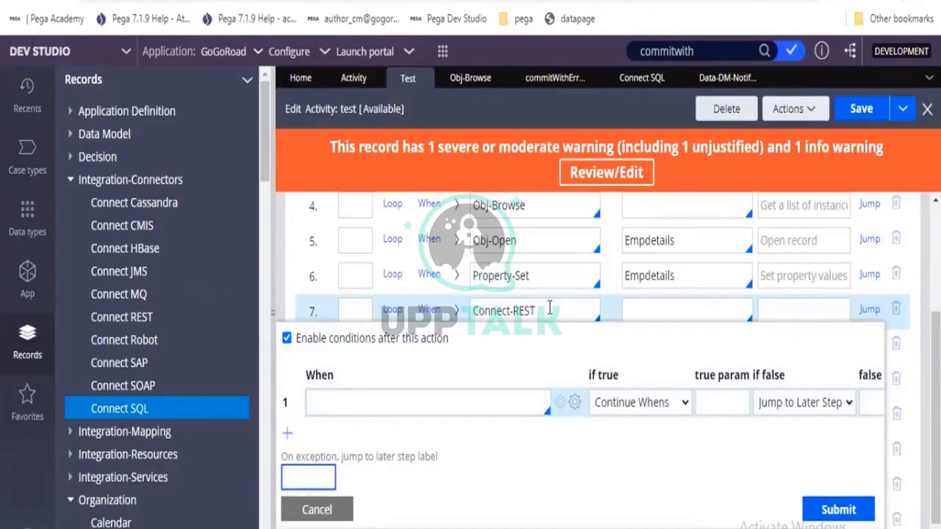
{"action": "left_click_drag", "start_coordinate": [541, 310], "coordinate": [475, 310]}
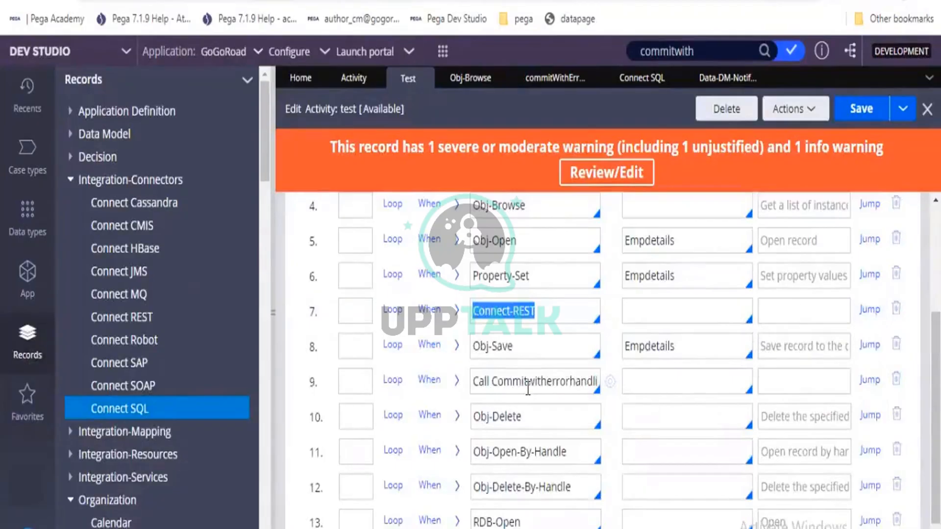
Enable Lock in the method parameters of the Obj-Open step 5 and highlight its Empdetails step page
{"action": "scroll", "coordinate": [490, 353], "scroll_direction": "up", "scroll_amount": 1}
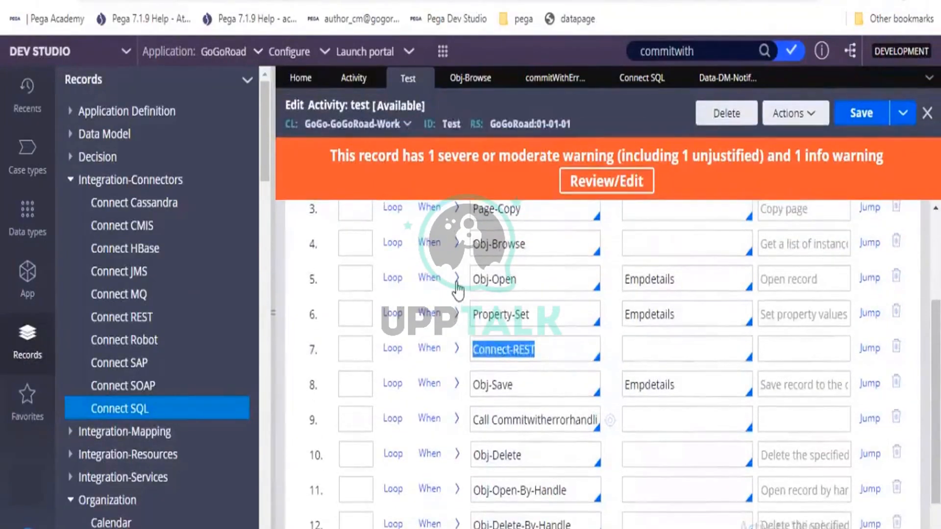
{"action": "left_click", "coordinate": [457, 283]}
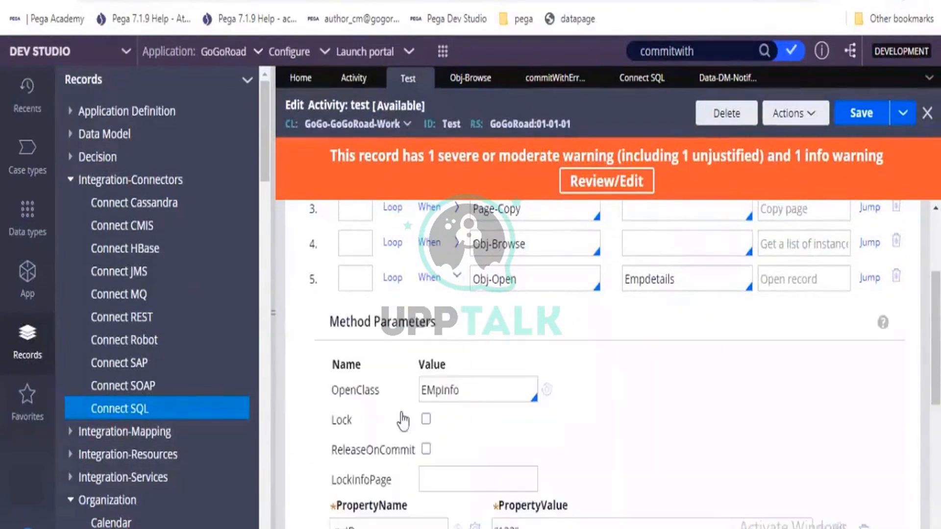
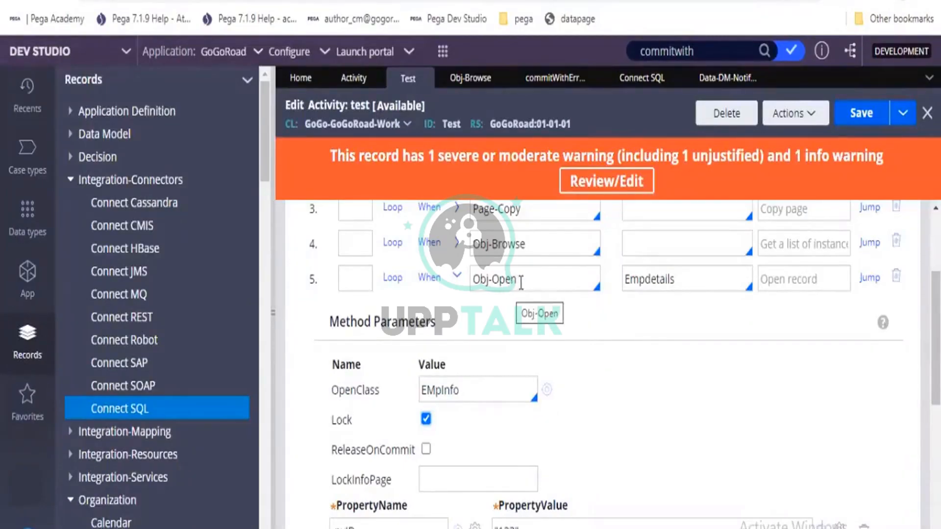
{"action": "double_click", "coordinate": [649, 279]}
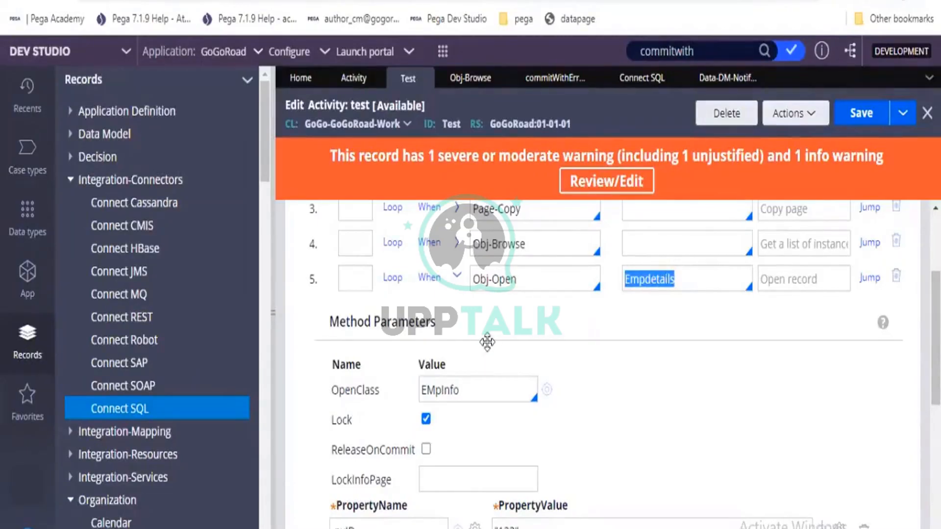
Show the condition options available after the Obj-Open step 5, and leave them without submitting
{"action": "left_click", "coordinate": [870, 278]}
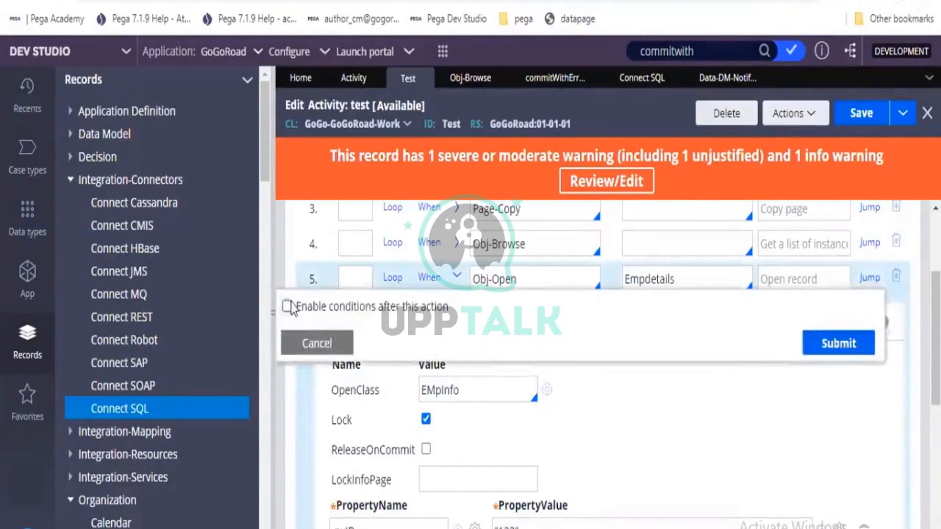
{"action": "left_click", "coordinate": [288, 306]}
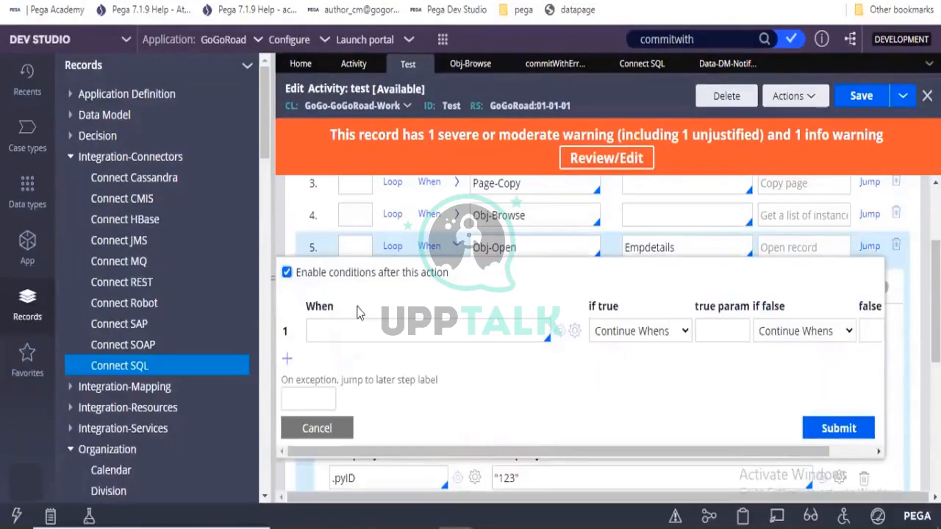
{"action": "left_click", "coordinate": [515, 251]}
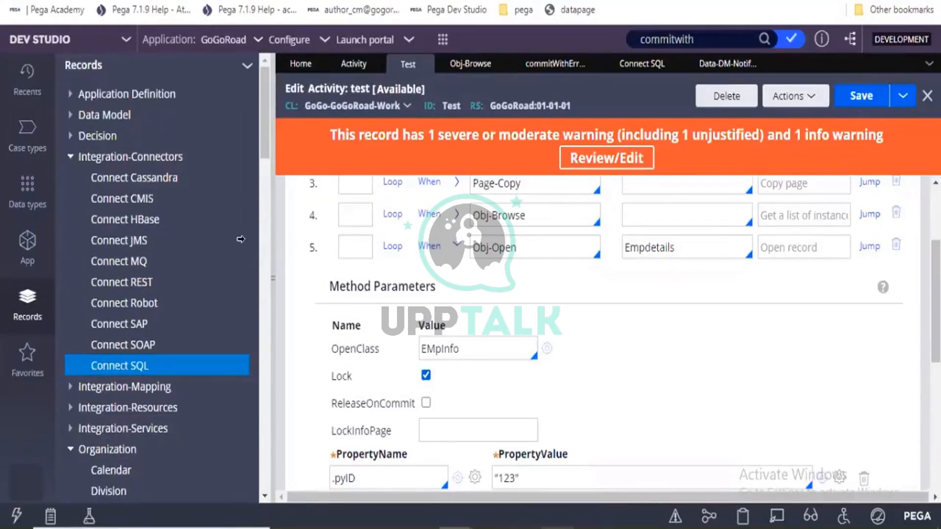
Switch to the day 5.txt notes in Notepad and add the lines obj-save and obj-del below obj-open
{"action": "key", "text": "alt+Tab"}
{"action": "left_click", "coordinate": [188, 192]}
{"action": "key", "text": "alt+Tab"}
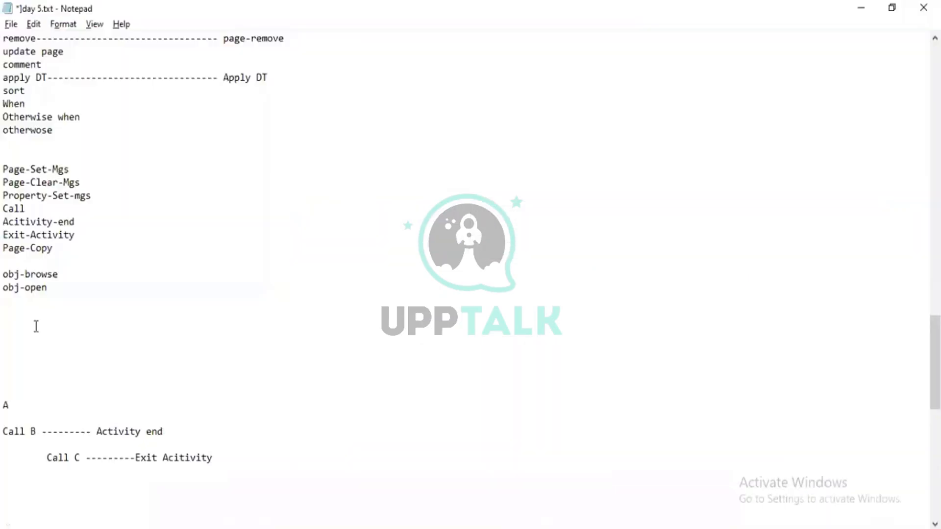
{"action": "type", "text": "obj-save"}
{"action": "key", "text": "Return"}
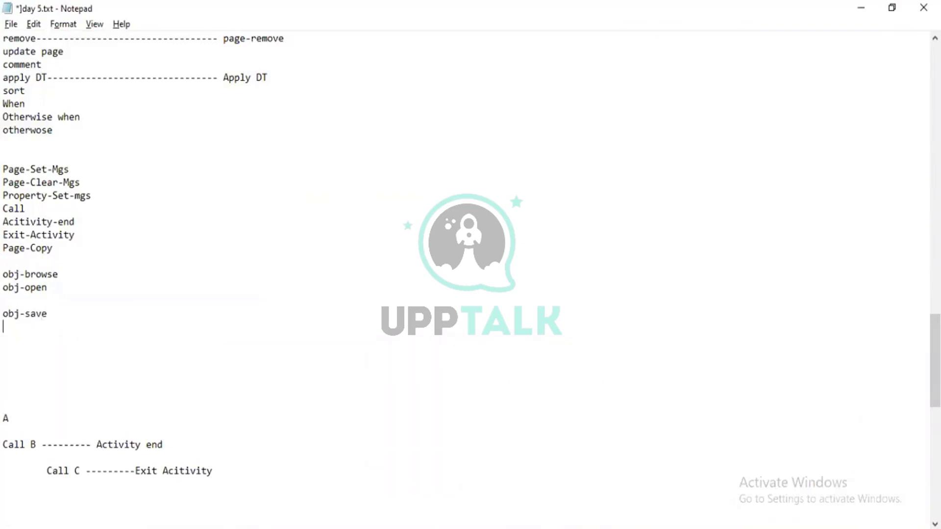
{"action": "type", "text": "obj-del"}
{"action": "key", "text": "Return"}
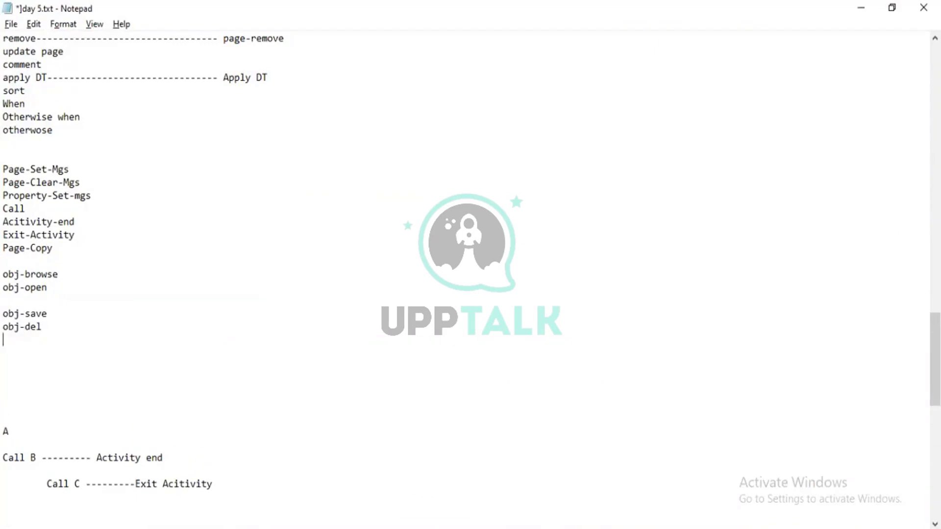
Add the lines obj-open=-by-handle, obj-del-by-handle and commit to the method list in the notes
{"action": "type", "text": "obj-open=-by-handle4"}
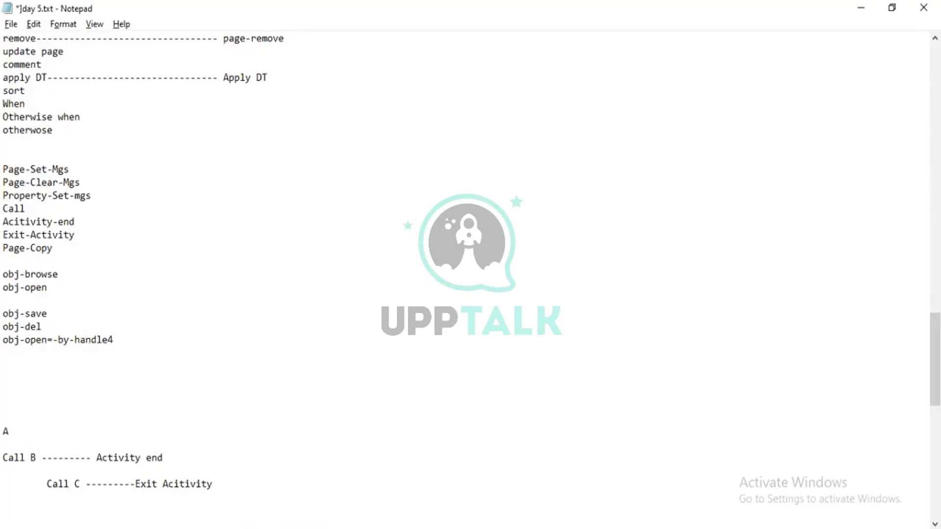
{"action": "key", "text": "BackSpace"}
{"action": "key", "text": "Return"}
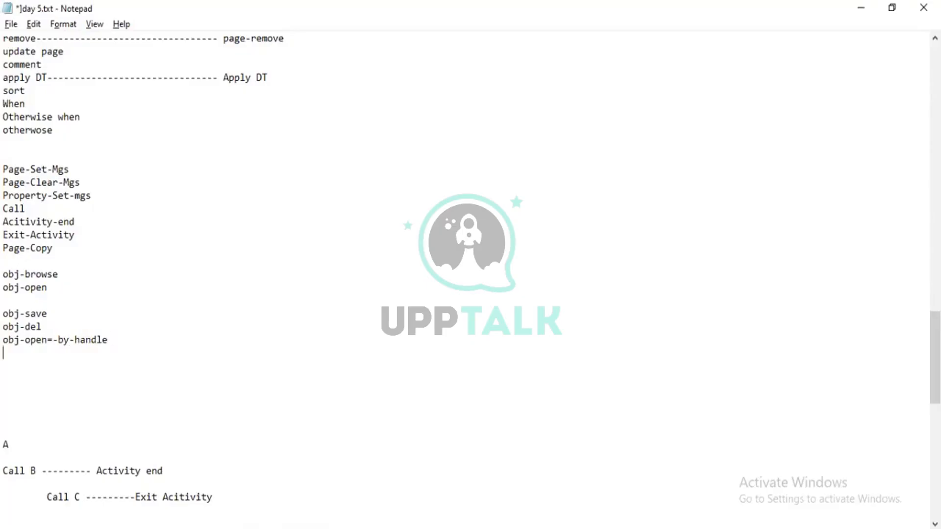
{"action": "type", "text": "obj-del-by-handle"}
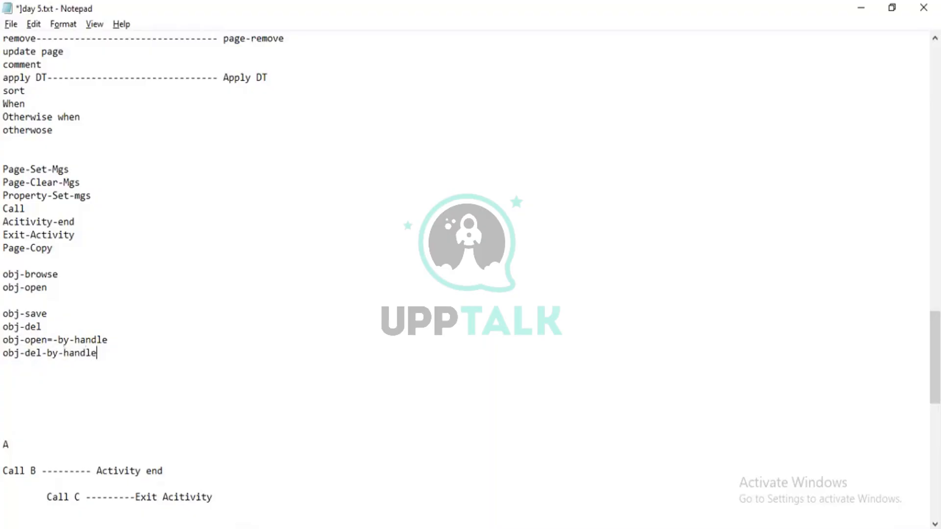
{"action": "key", "text": "Return"}
{"action": "type", "text": "comm"}
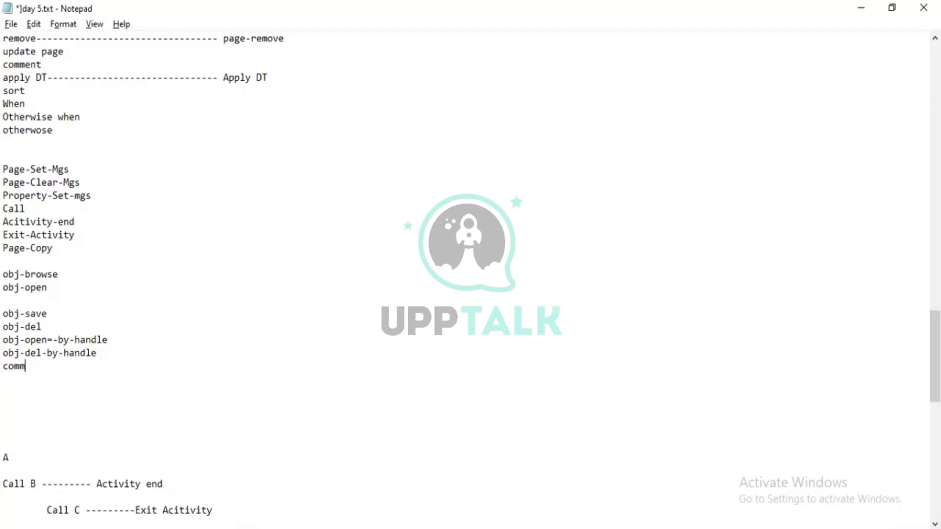
{"action": "type", "text": "it"}
{"action": "key", "text": "Return"}
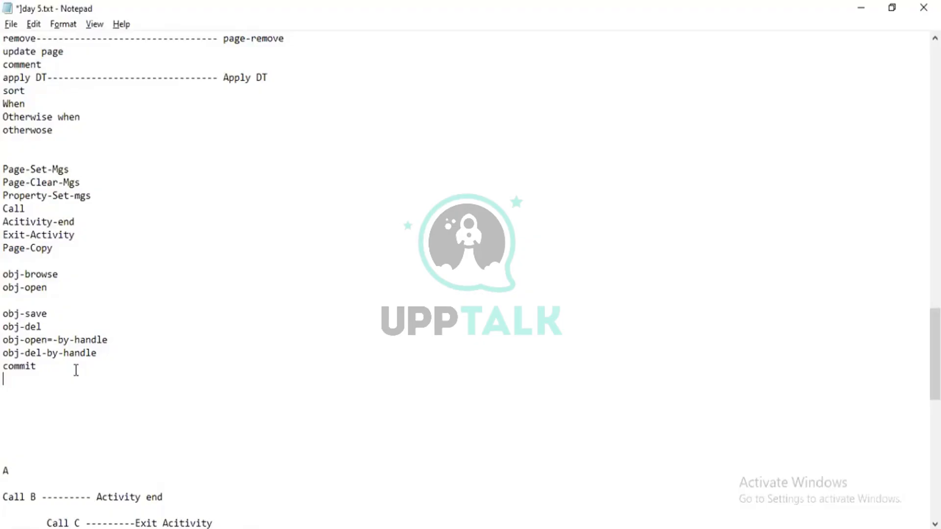
Return to the test activity in Dev Studio, collapse the Obj-Open step's parameters and review the full list of steps
{"action": "key", "text": "alt+Tab"}
{"action": "key", "text": "alt+Tab"}
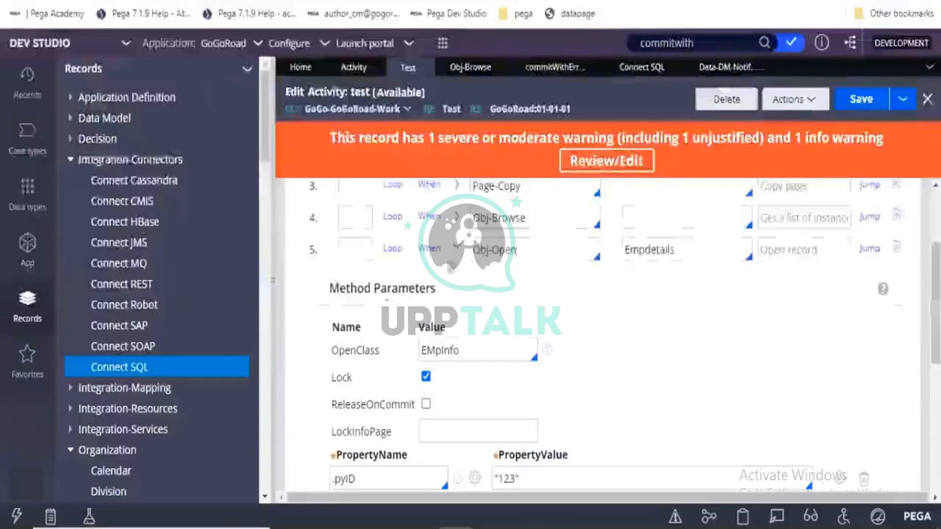
{"action": "left_click", "coordinate": [458, 248]}
{"action": "scroll", "coordinate": [472, 346], "scroll_direction": "down", "scroll_amount": 2}
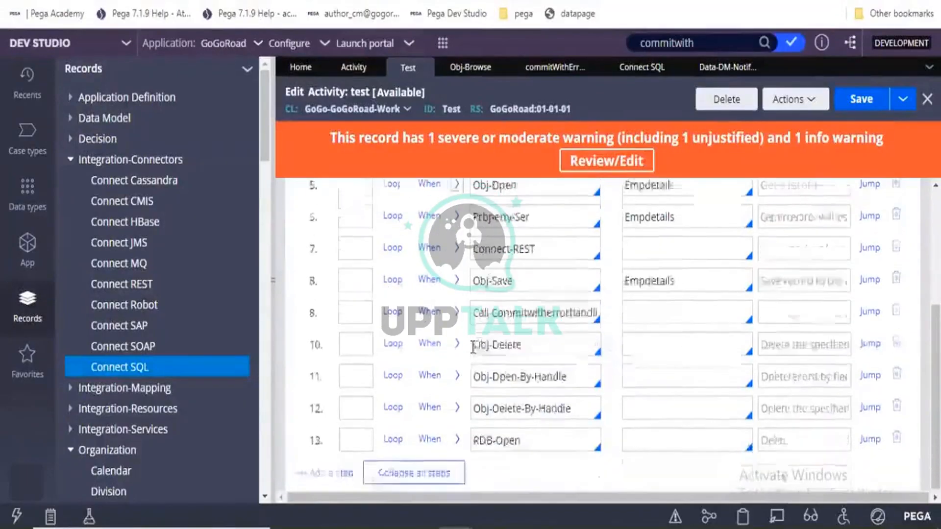
{"action": "scroll", "coordinate": [474, 352], "scroll_direction": "up", "scroll_amount": 5}
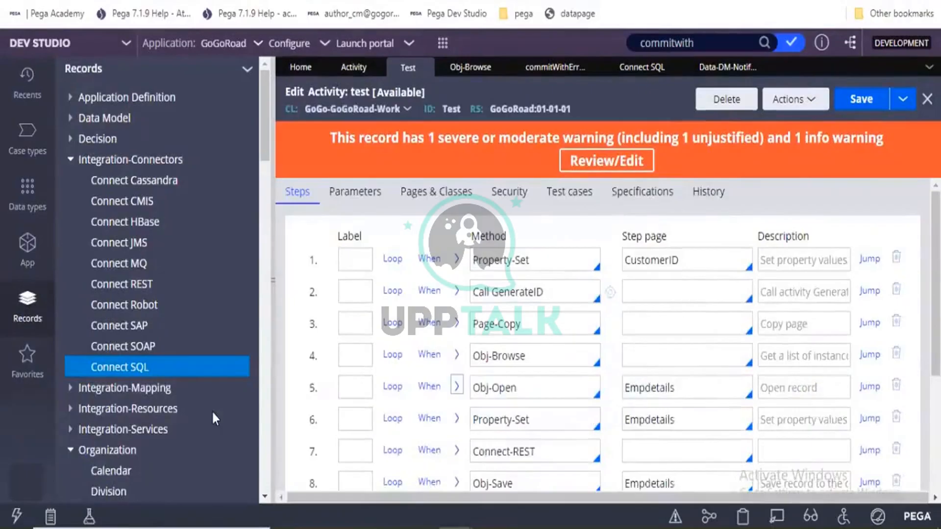
Collapse the Integration-Connectors, Organization, Process, SysAdmin and Technical categories in the Records explorer
{"action": "left_click", "coordinate": [71, 160]}
{"action": "left_click", "coordinate": [71, 243]}
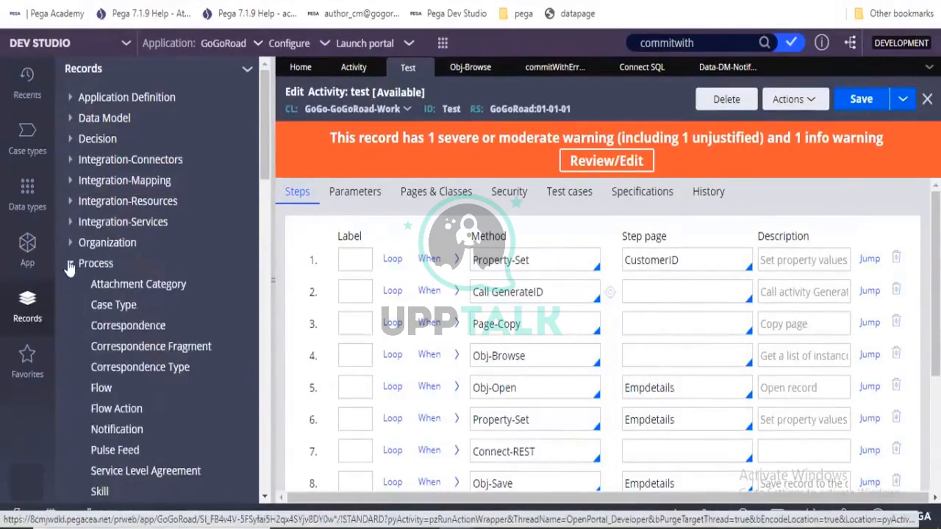
{"action": "left_click", "coordinate": [70, 263]}
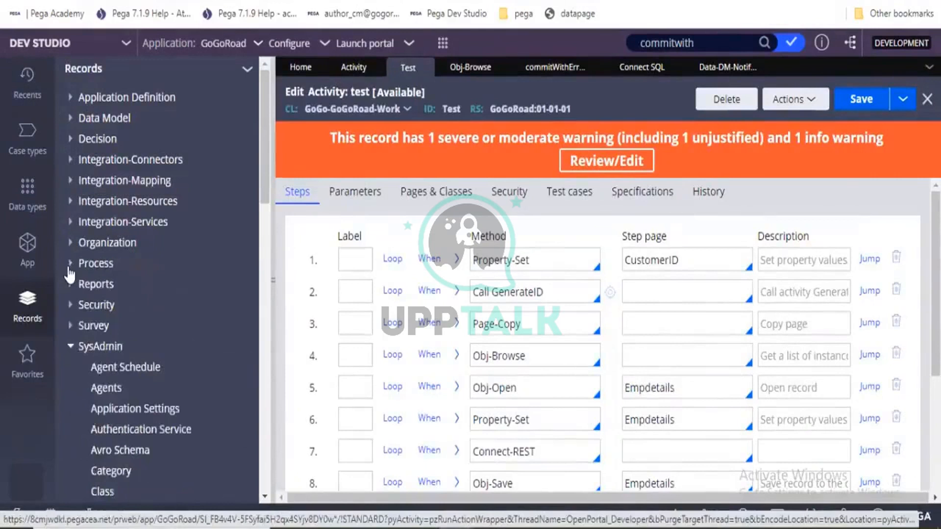
{"action": "left_click", "coordinate": [70, 346]}
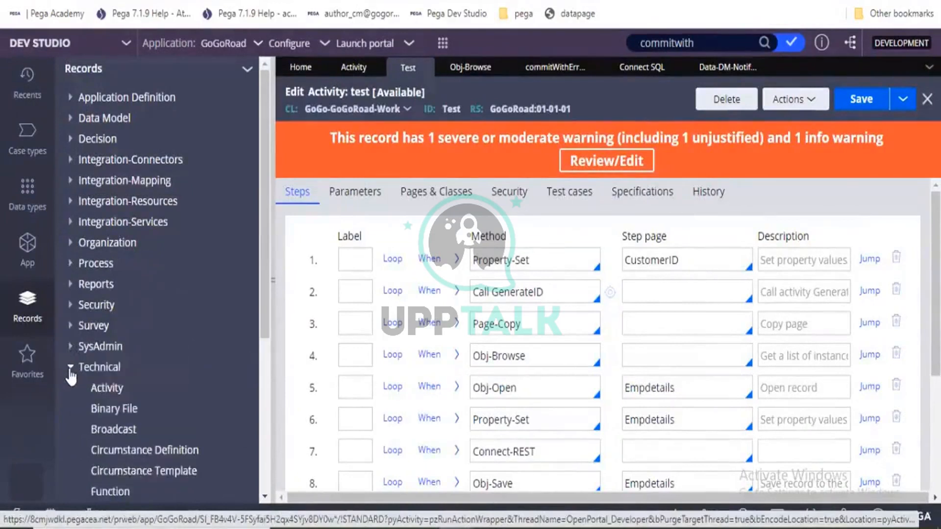
{"action": "left_click", "coordinate": [71, 369]}
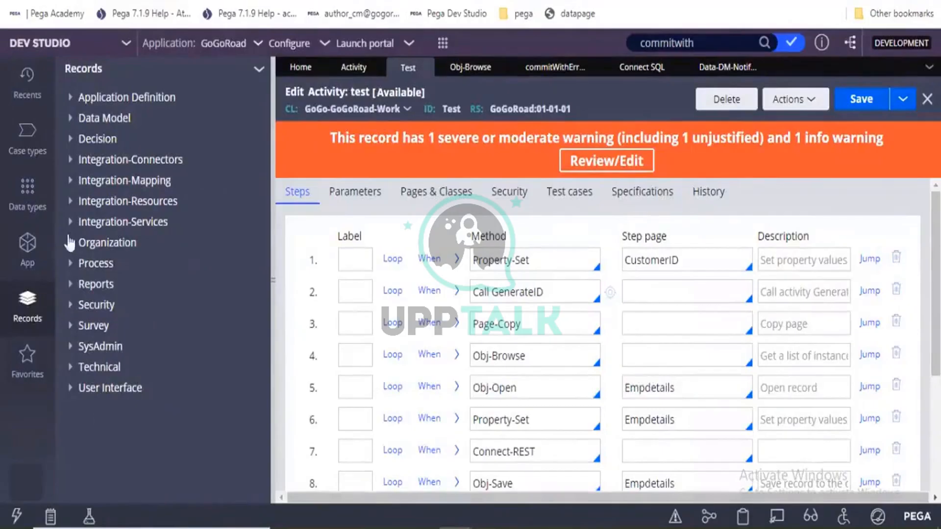
Look through the record types in the Process category and collapse it again
{"action": "left_click", "coordinate": [71, 264]}
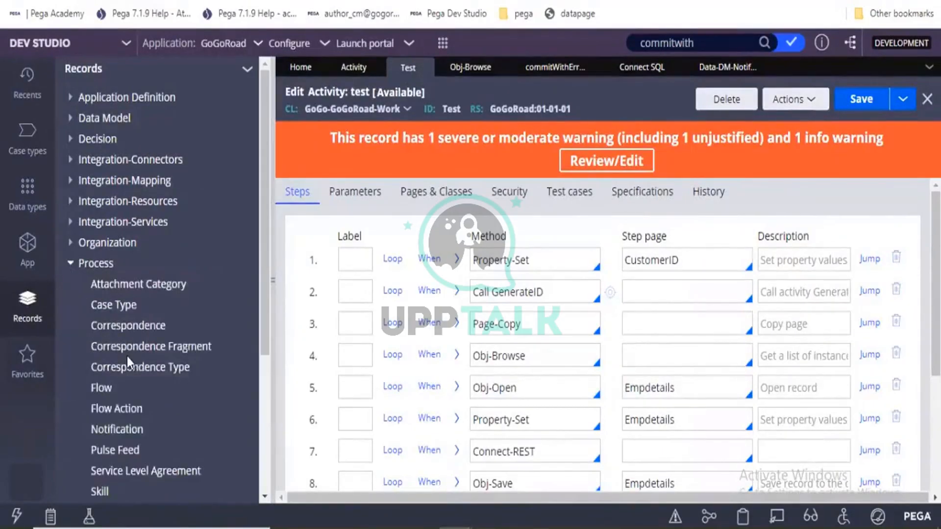
{"action": "scroll", "coordinate": [128, 363], "scroll_direction": "down", "scroll_amount": 3}
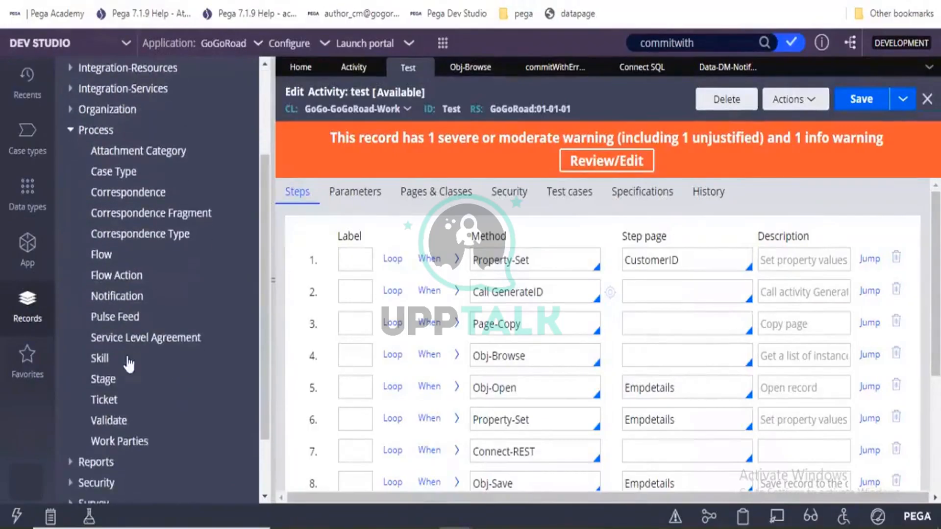
{"action": "left_click", "coordinate": [70, 130]}
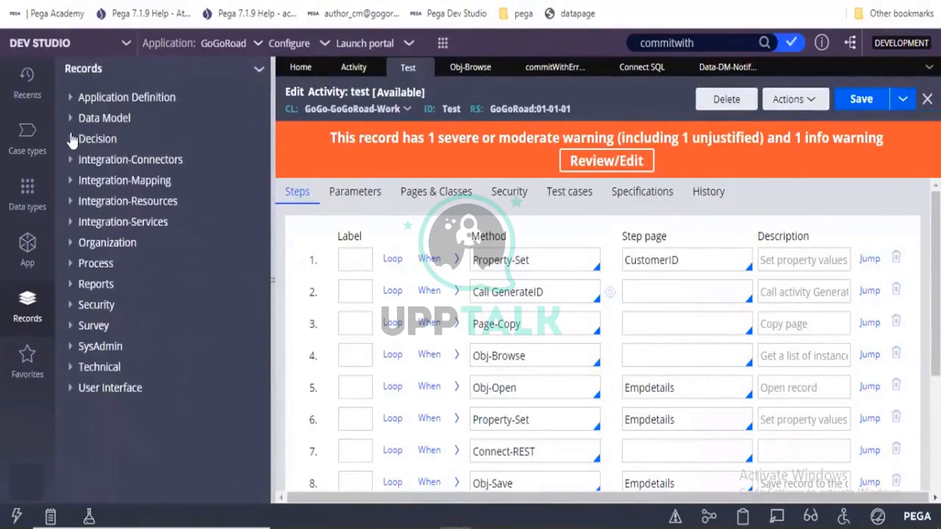
List the report definitions under the Reports category and open pyGetMailAttachmentsWithEmailContent
{"action": "left_click", "coordinate": [70, 285]}
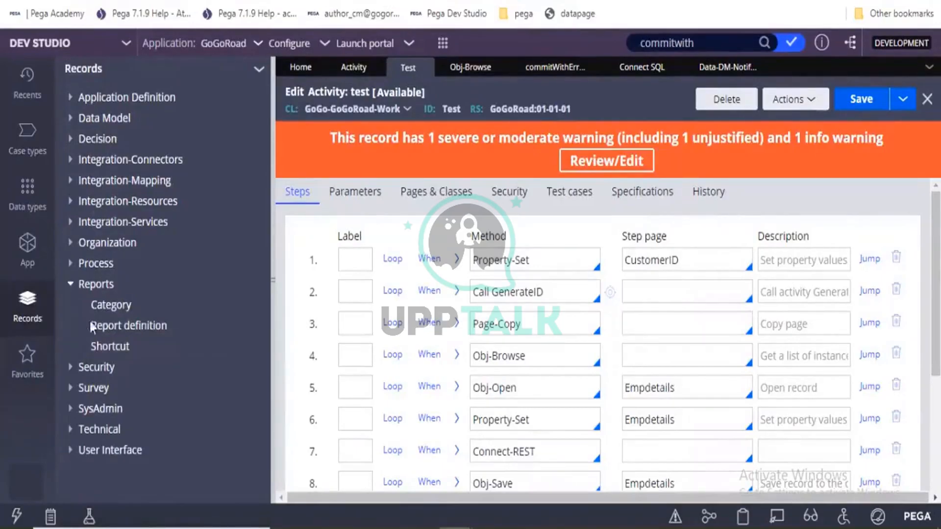
{"action": "left_click", "coordinate": [137, 336]}
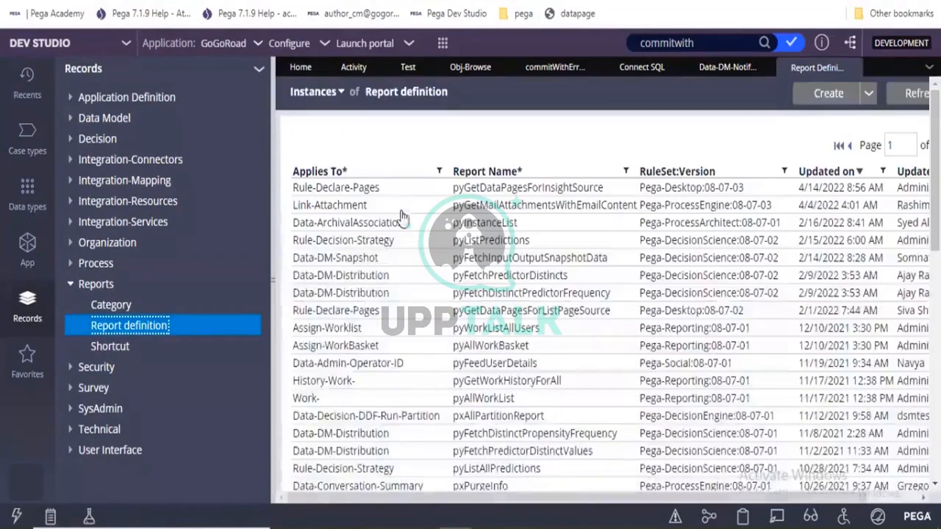
{"action": "left_click", "coordinate": [466, 212]}
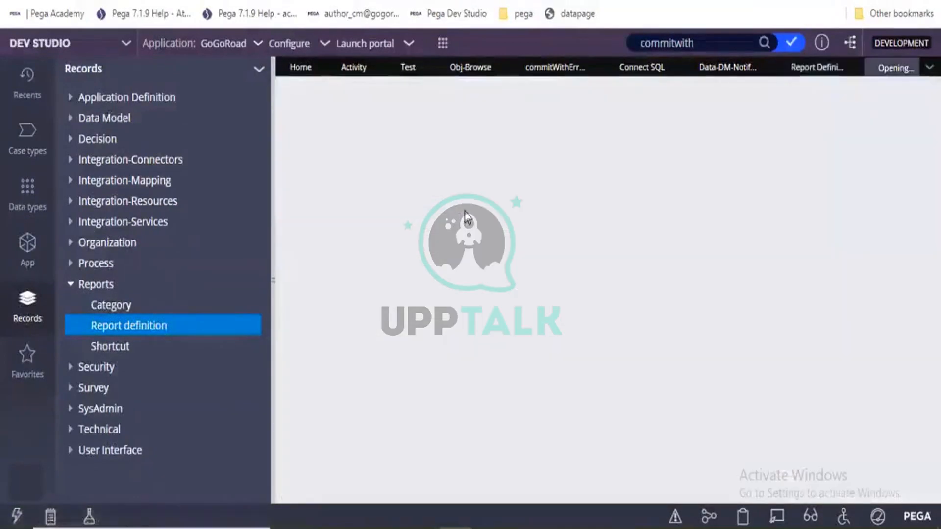
Go back to the test activity and show the method parameters of the Obj-Browse step 4
{"action": "left_click", "coordinate": [392, 67]}
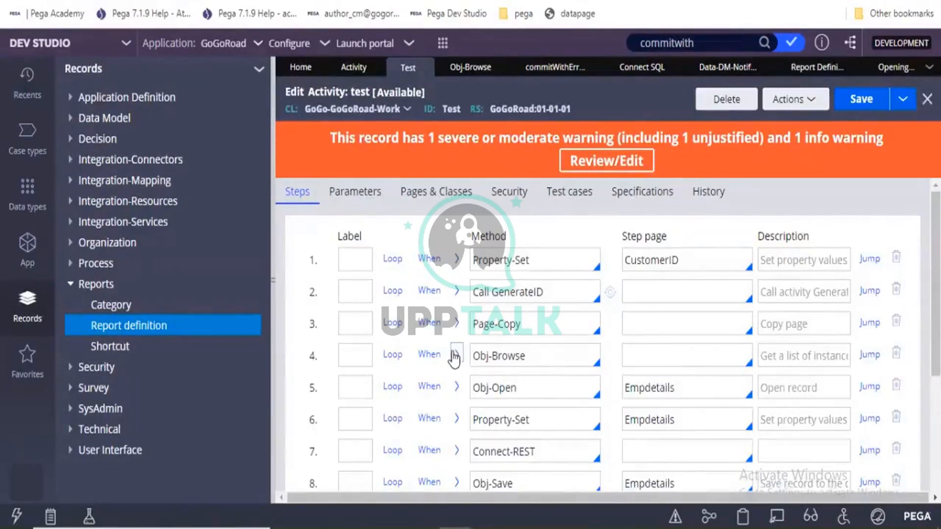
{"action": "scroll", "coordinate": [453, 357], "scroll_direction": "down", "scroll_amount": 5}
{"action": "scroll", "coordinate": [452, 352], "scroll_direction": "up", "scroll_amount": 2}
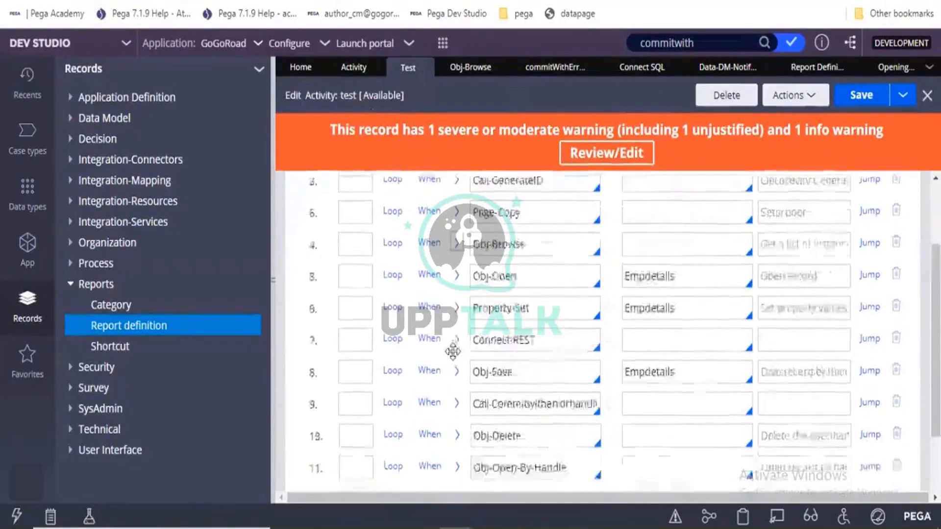
{"action": "scroll", "coordinate": [452, 351], "scroll_direction": "up", "scroll_amount": 3}
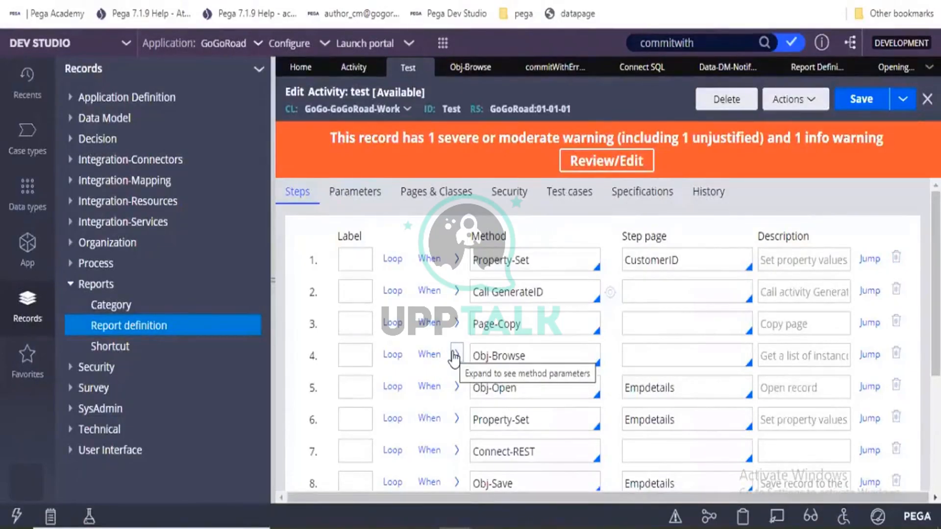
{"action": "left_click", "coordinate": [455, 356]}
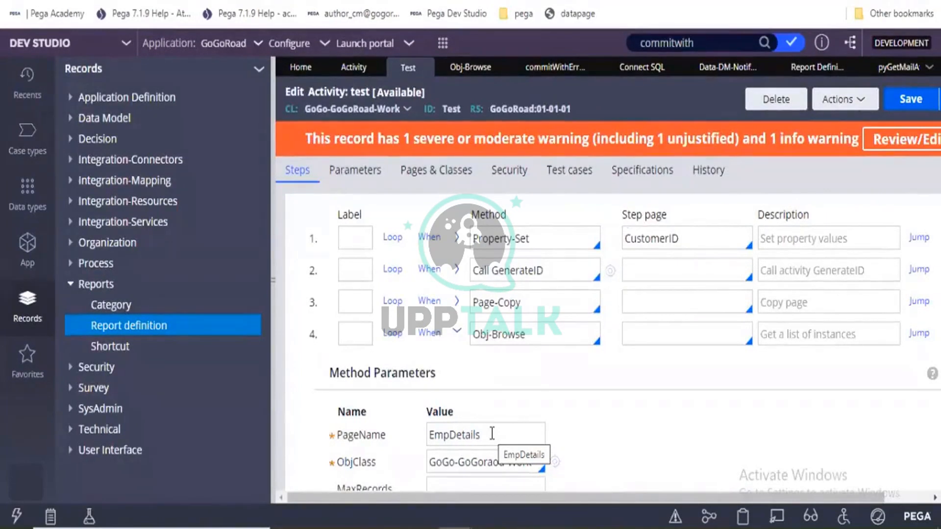
Bring up the pyGetMailAttachmentsWithEmailContent report definition with a narrower Records explorer and select its .pxLinkedRefFrom column source
{"action": "left_click", "coordinate": [878, 73]}
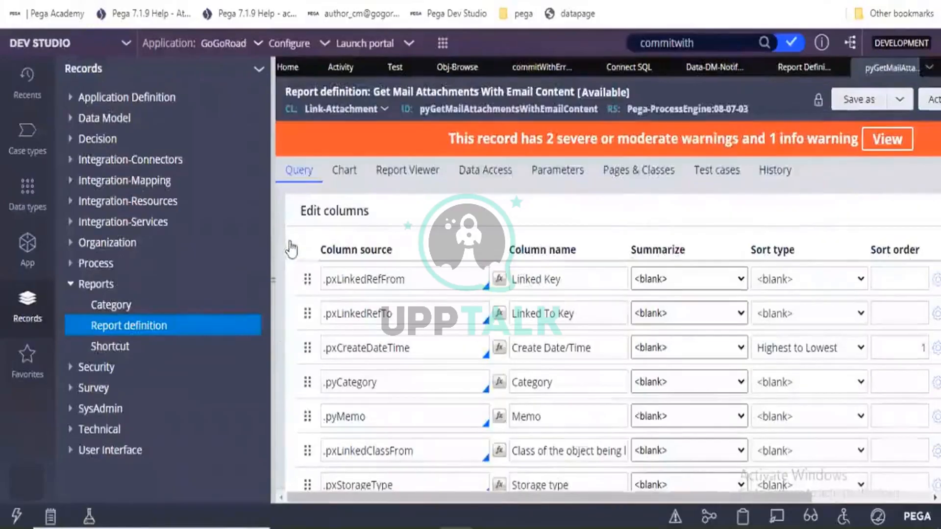
{"action": "left_click_drag", "start_coordinate": [268, 279], "coordinate": [162, 276]}
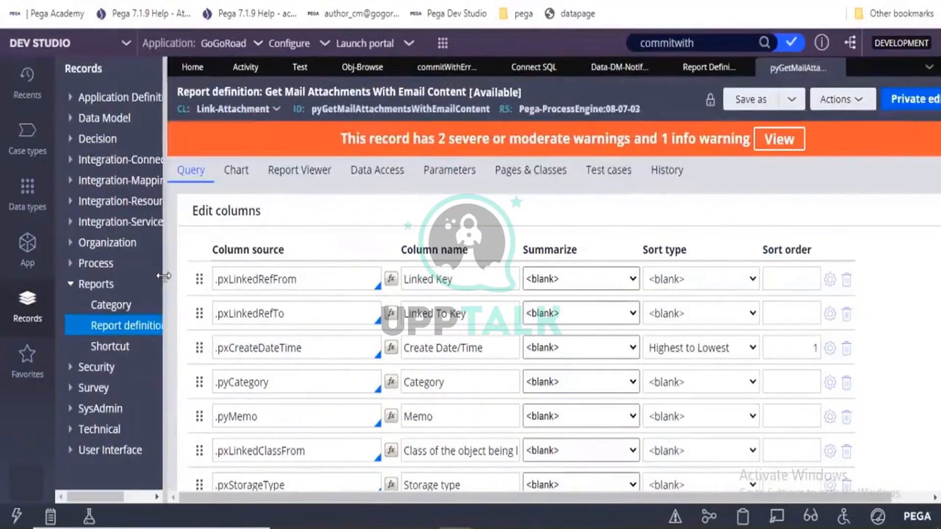
{"action": "left_click", "coordinate": [313, 280]}
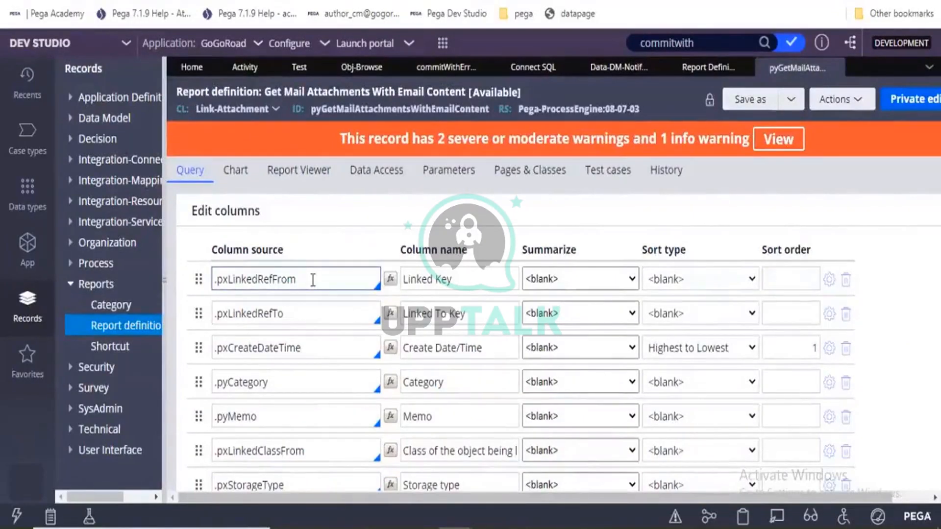
Leave the report definition and return to the Obj-Browse method parameters in the test activity
{"action": "left_click", "coordinate": [319, 383]}
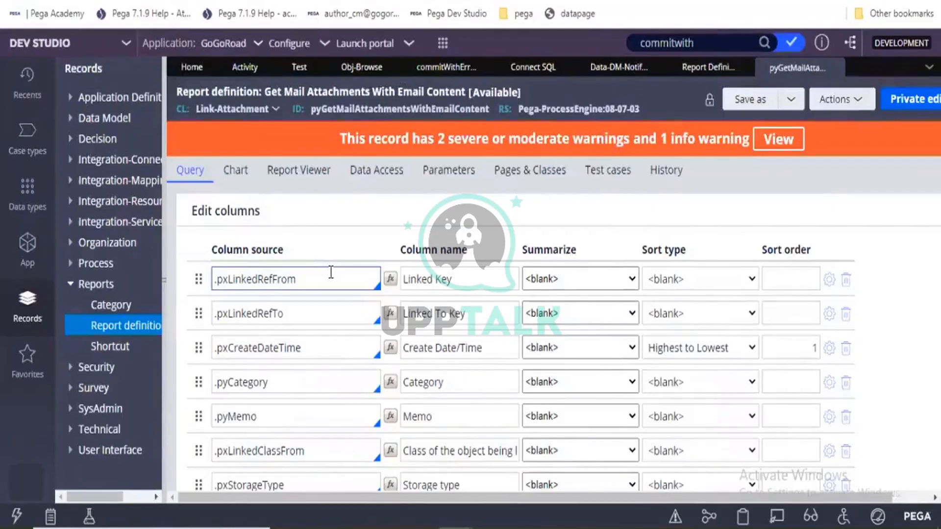
{"action": "left_click", "coordinate": [367, 66]}
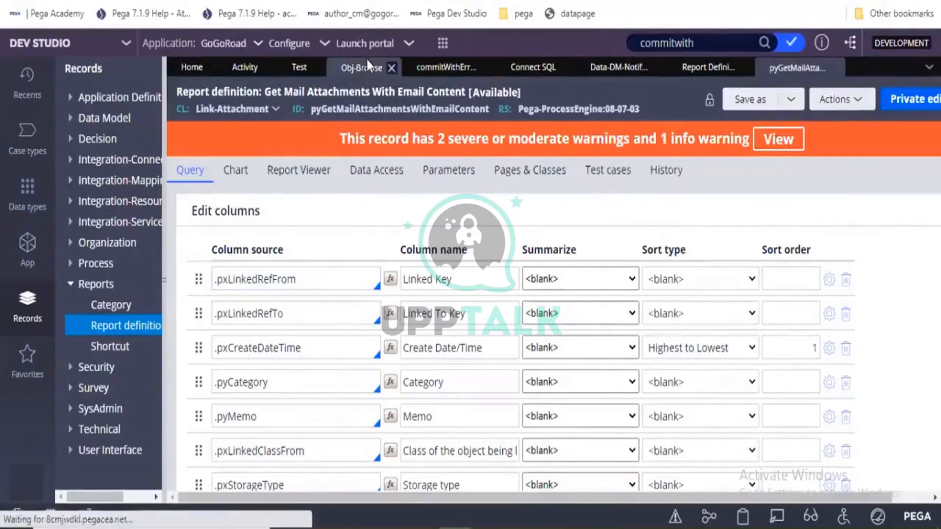
{"action": "left_click", "coordinate": [300, 68]}
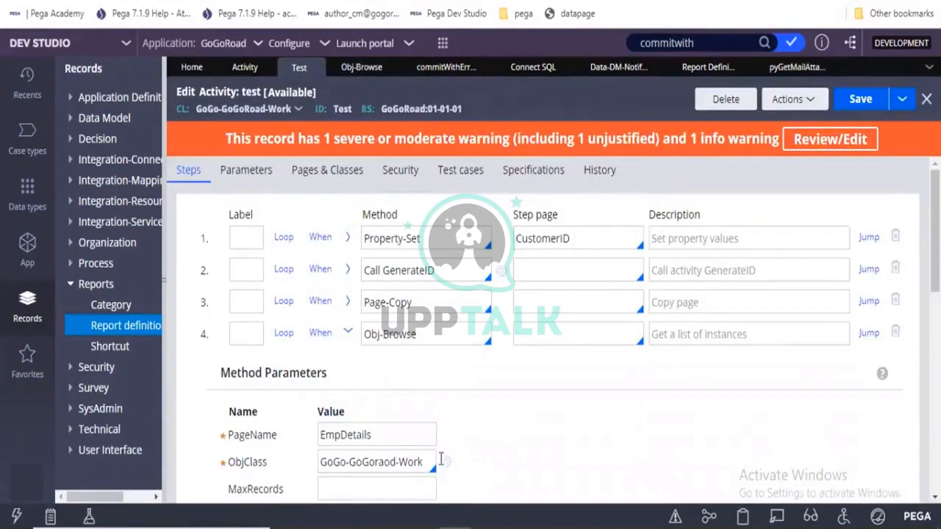
Check the class of the pyGetMailAttachmentsWithEmailContent report definition, and select the ObjClass value of Obj-Browse in the test activity for comparison
{"action": "left_click", "coordinate": [795, 73]}
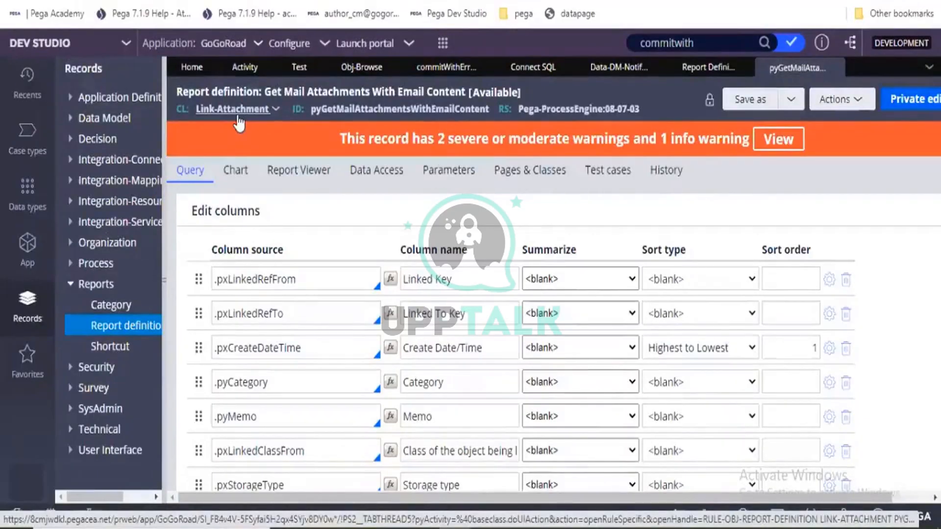
{"action": "left_click", "coordinate": [298, 73]}
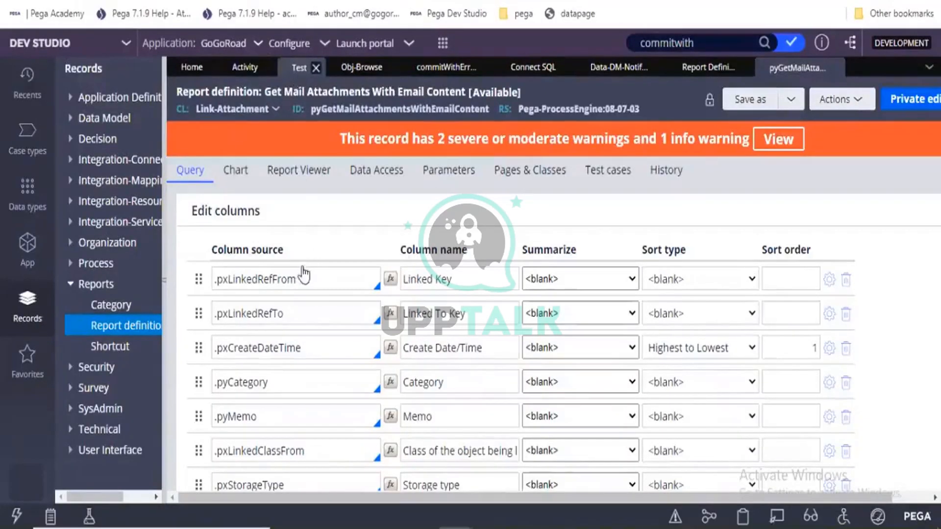
{"action": "scroll", "coordinate": [362, 473], "scroll_direction": "down", "scroll_amount": 5}
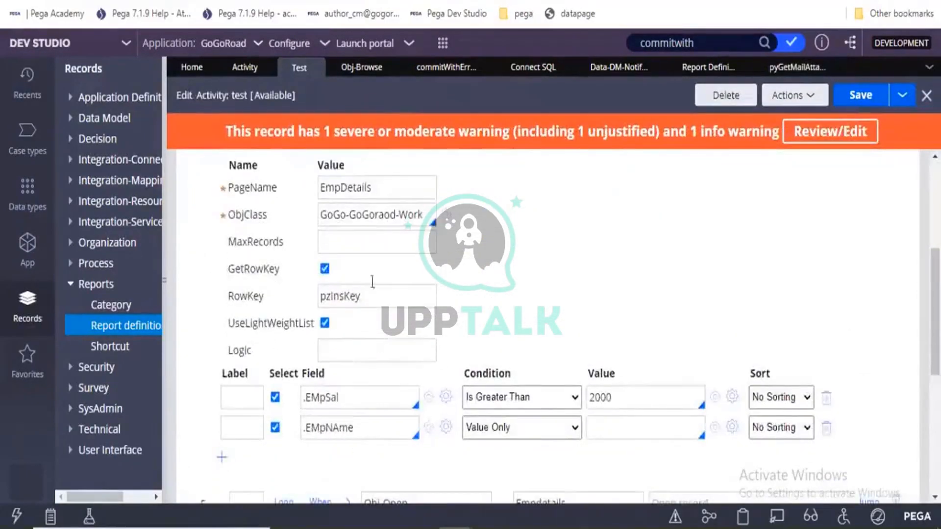
{"action": "triple_click", "coordinate": [384, 215]}
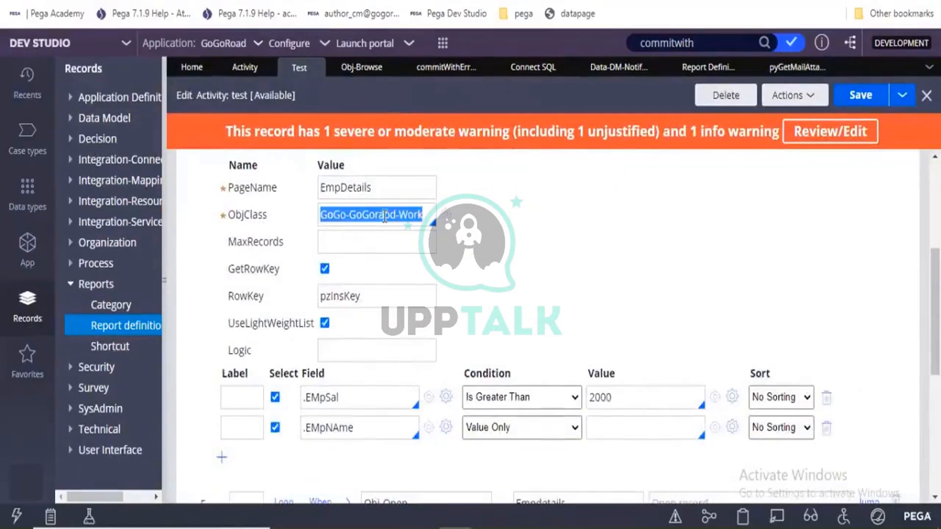
Compare the report definition's column sources with the method parameters of the Obj-Browse step in the test activity
{"action": "left_click", "coordinate": [776, 76]}
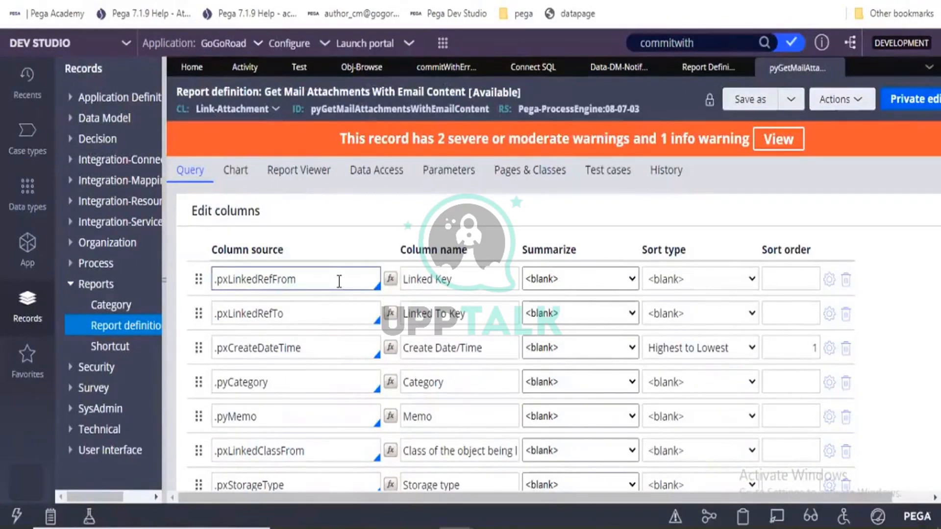
{"action": "left_click", "coordinate": [296, 74]}
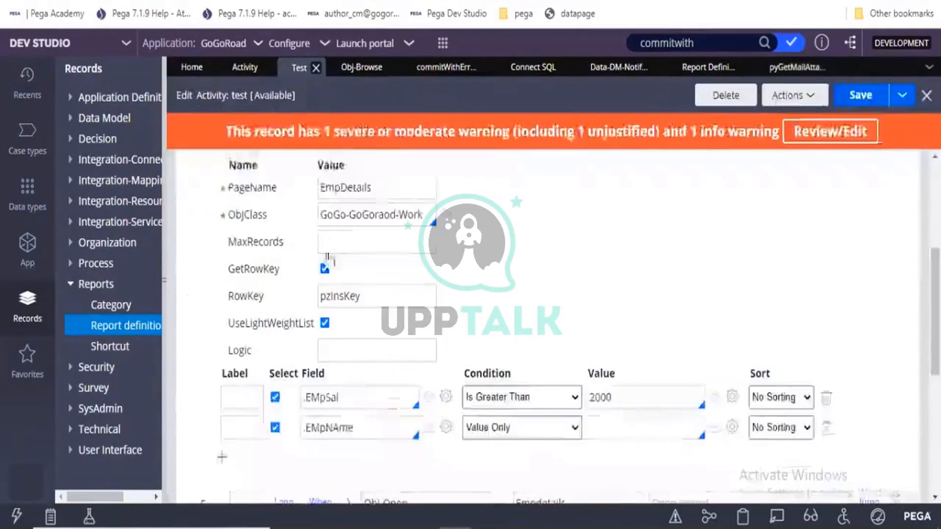
{"action": "scroll", "coordinate": [327, 270], "scroll_direction": "up", "scroll_amount": 2}
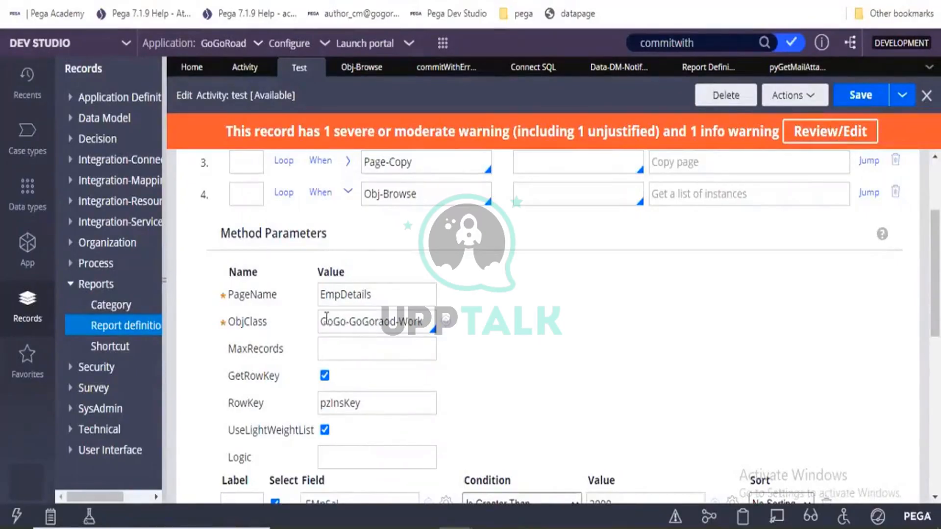
Examine the Obj-Browse ObjClass value, then the columns, filters and class of the Get Mail Attachments With Email Content report definition
{"action": "left_click_drag", "start_coordinate": [322, 319], "coordinate": [402, 327]}
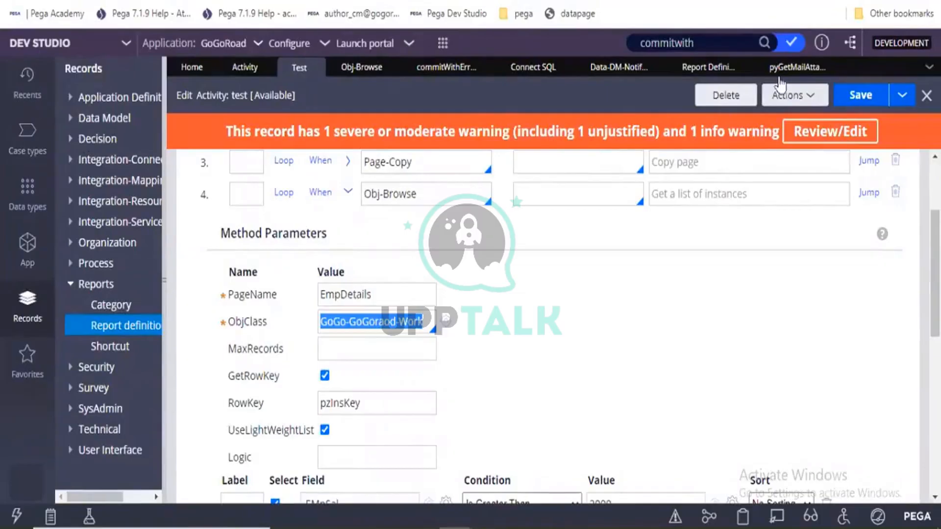
{"action": "left_click", "coordinate": [780, 77]}
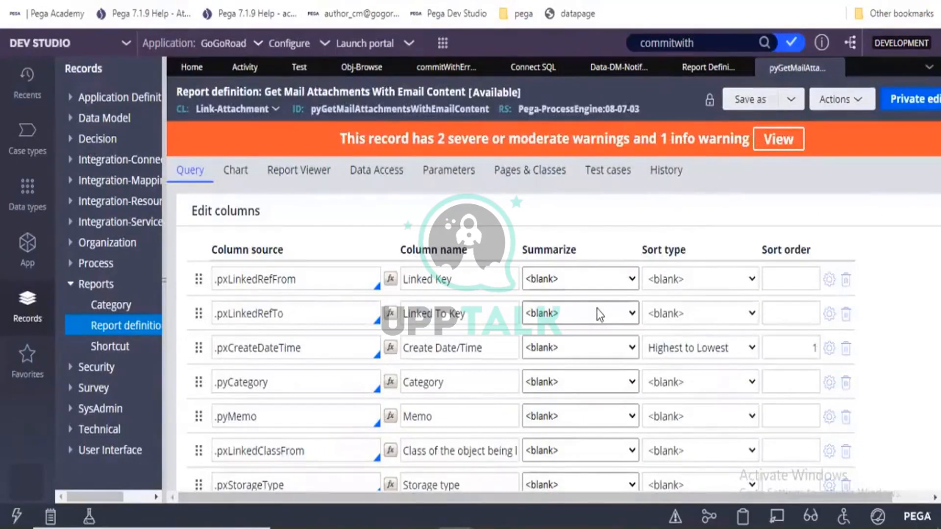
{"action": "scroll", "coordinate": [437, 375], "scroll_direction": "down", "scroll_amount": 10}
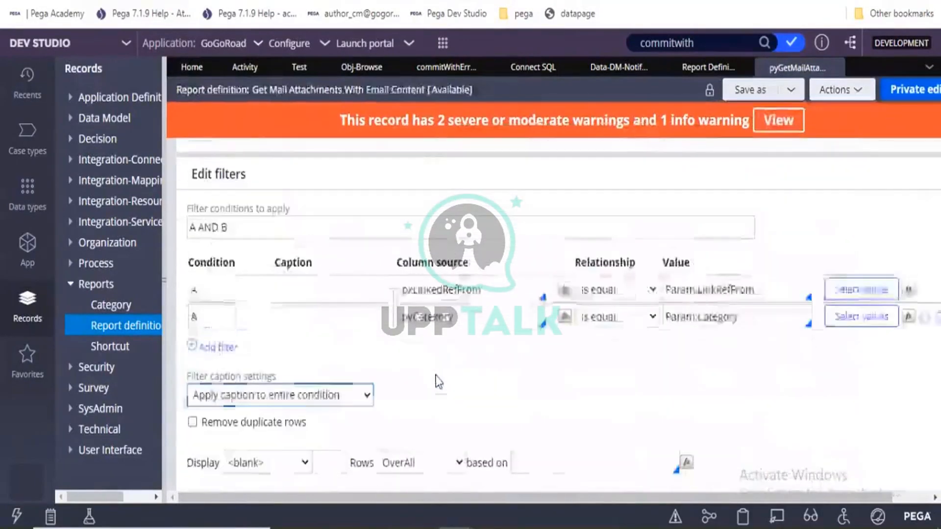
{"action": "scroll", "coordinate": [437, 379], "scroll_direction": "up", "scroll_amount": 10}
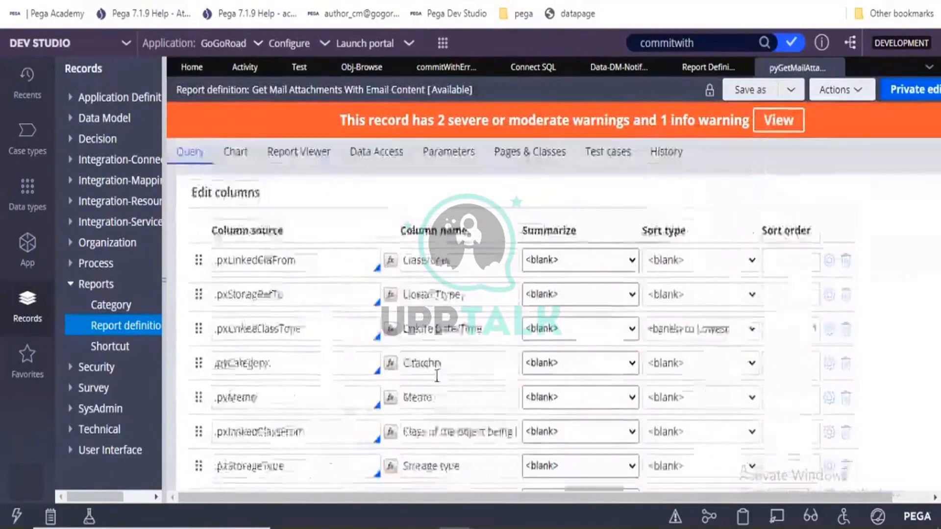
{"action": "scroll", "coordinate": [437, 376], "scroll_direction": "up", "scroll_amount": 2}
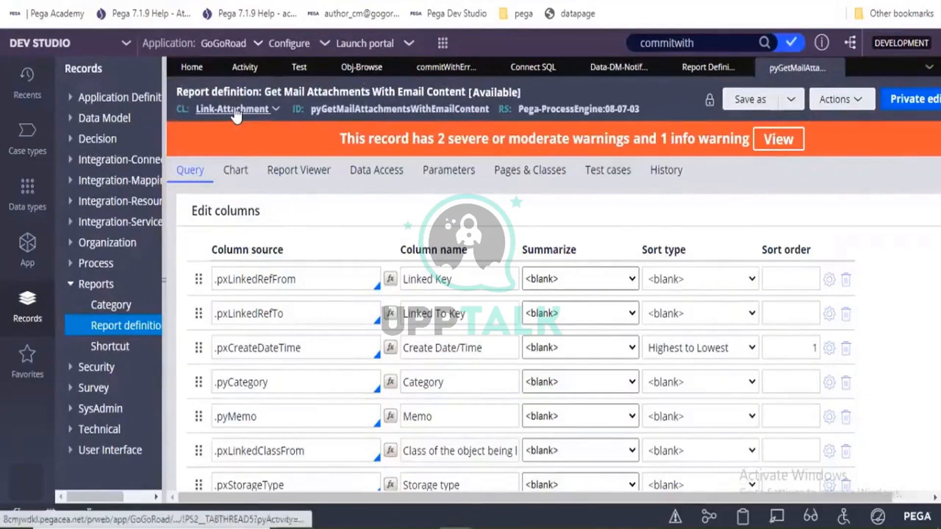
Start a new report definition record and set its Apply to class to GoGo-GoGoRoad-Work
{"action": "left_click", "coordinate": [671, 70]}
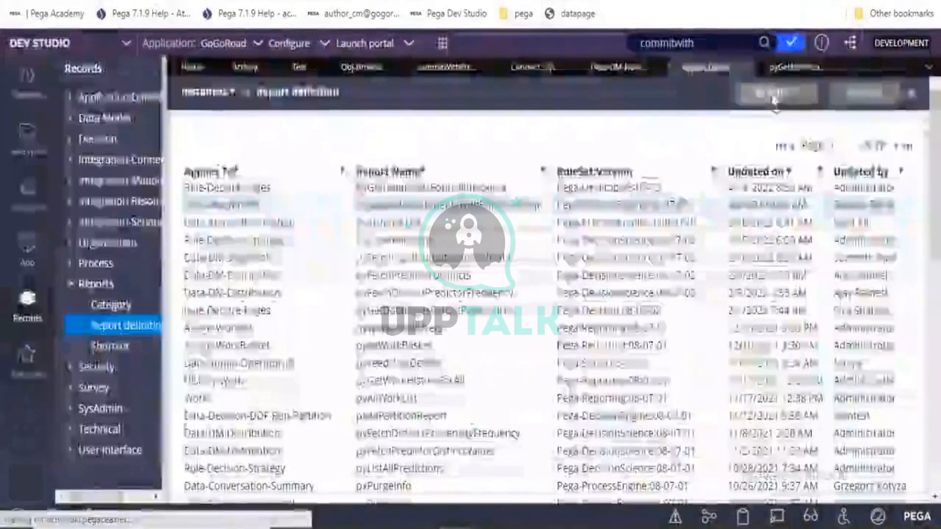
{"action": "left_click", "coordinate": [775, 94]}
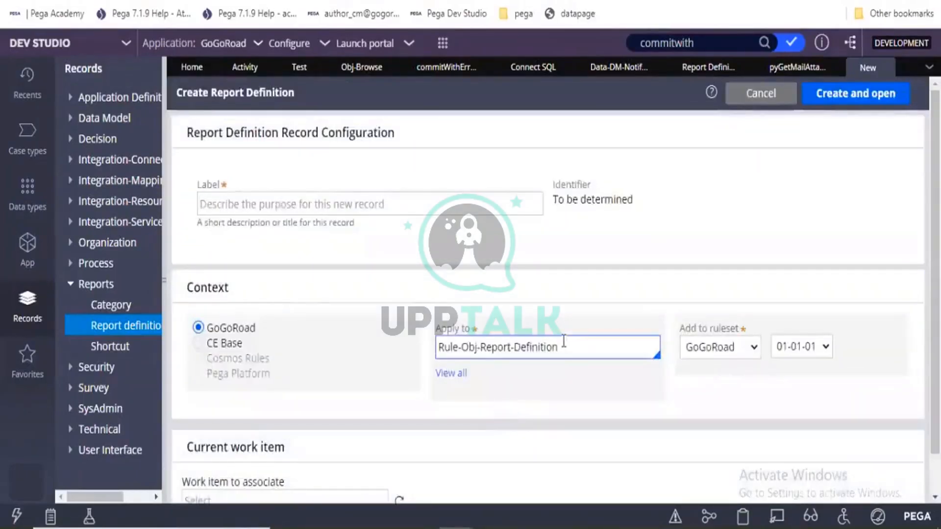
{"action": "left_click_drag", "start_coordinate": [562, 347], "coordinate": [438, 345]}
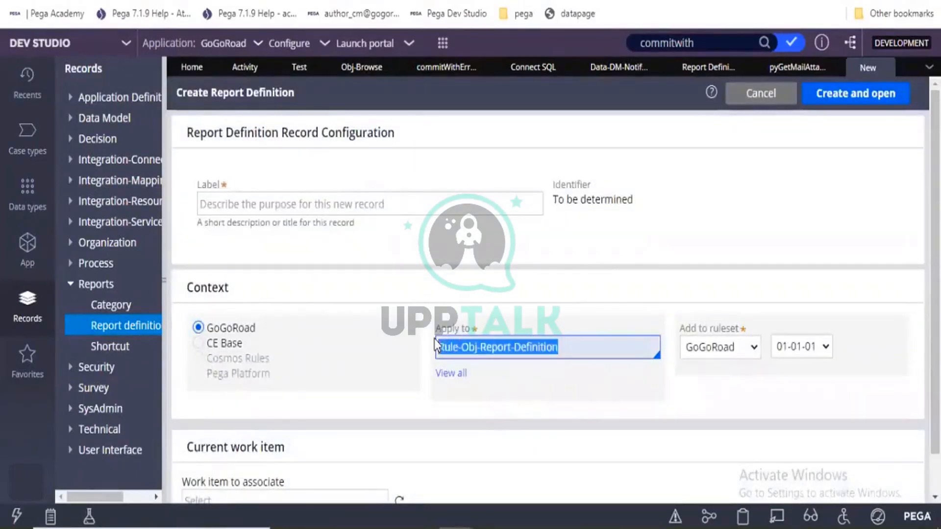
{"action": "key", "text": "BackSpace"}
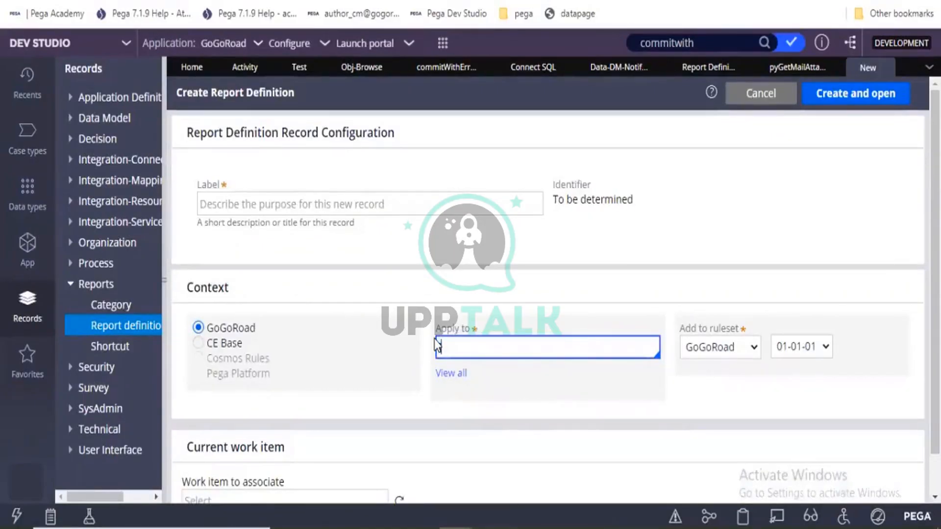
{"action": "left_click", "coordinate": [438, 346]}
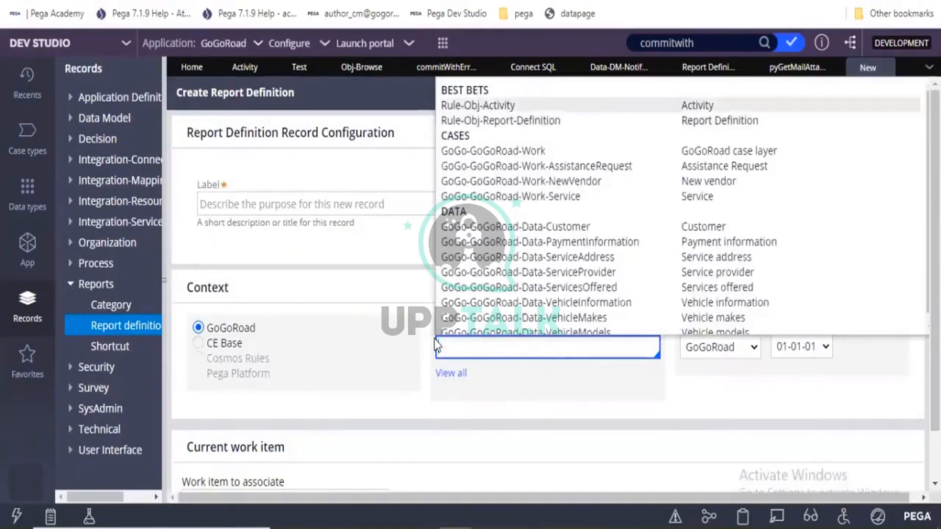
{"action": "key", "text": "Down"}
{"action": "key", "text": "Down"}
{"action": "key", "text": "Return"}
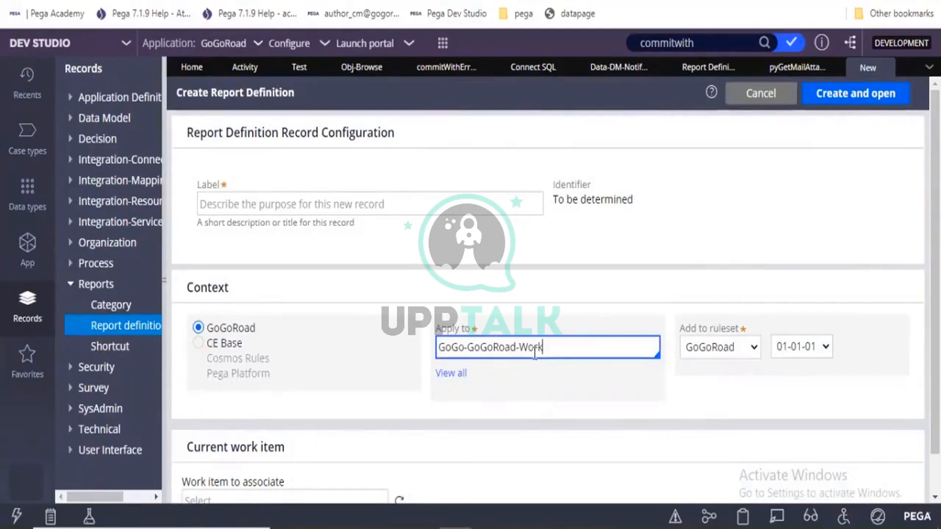
Label the new report definition WorkRD, then create and open it
{"action": "left_click", "coordinate": [386, 204]}
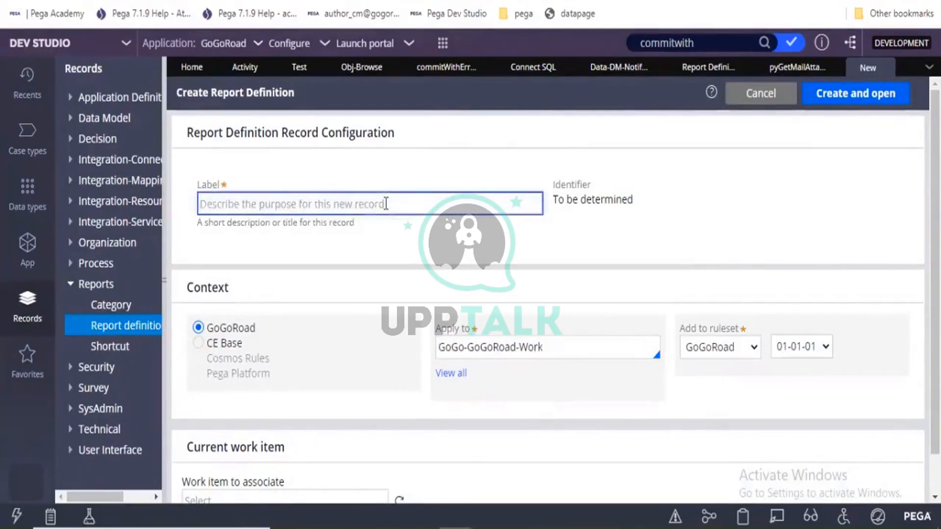
{"action": "type", "text": "Work"}
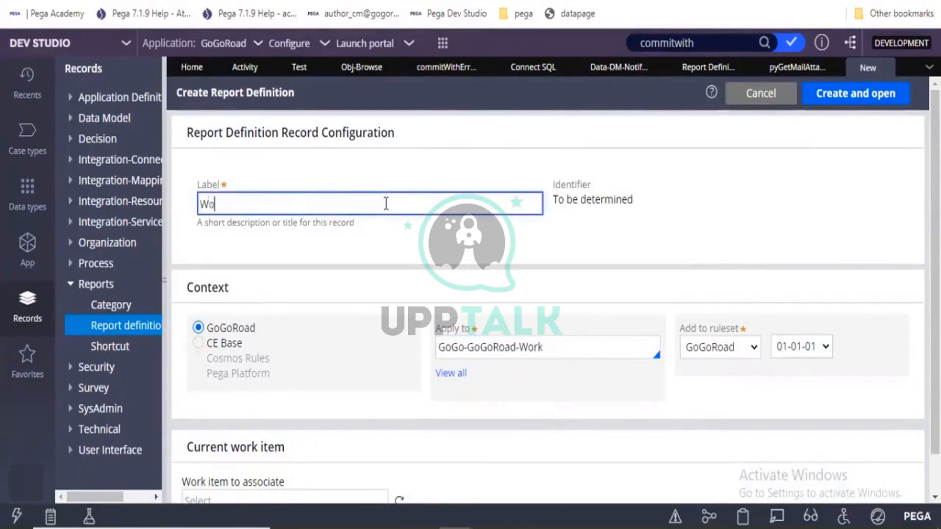
{"action": "type", "text": "RD"}
{"action": "left_click", "coordinate": [831, 98]}
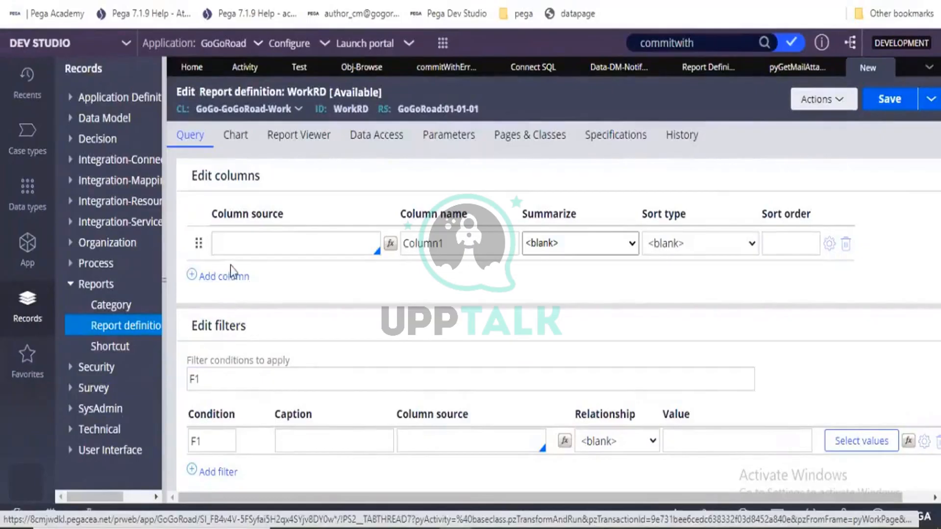
Set the first report column's source to .pyID
{"action": "left_click", "coordinate": [265, 239]}
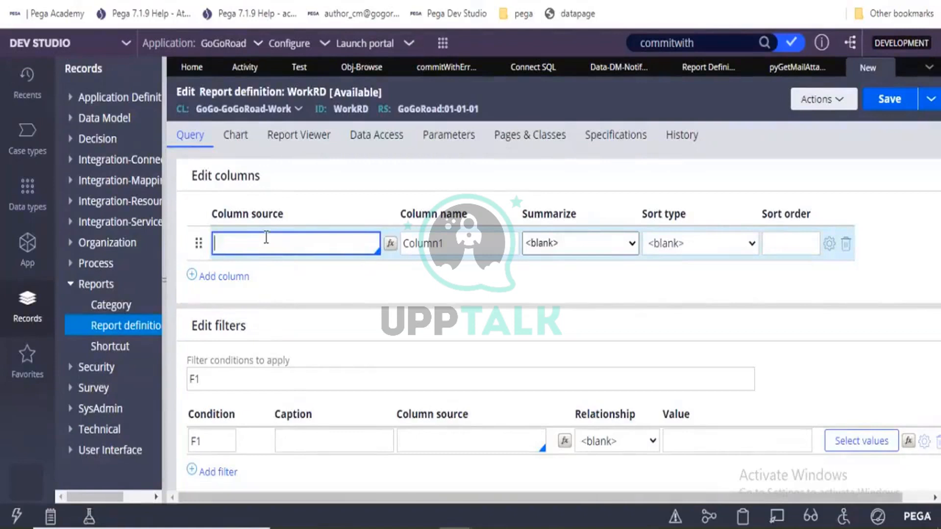
{"action": "type", "text": ".p"}
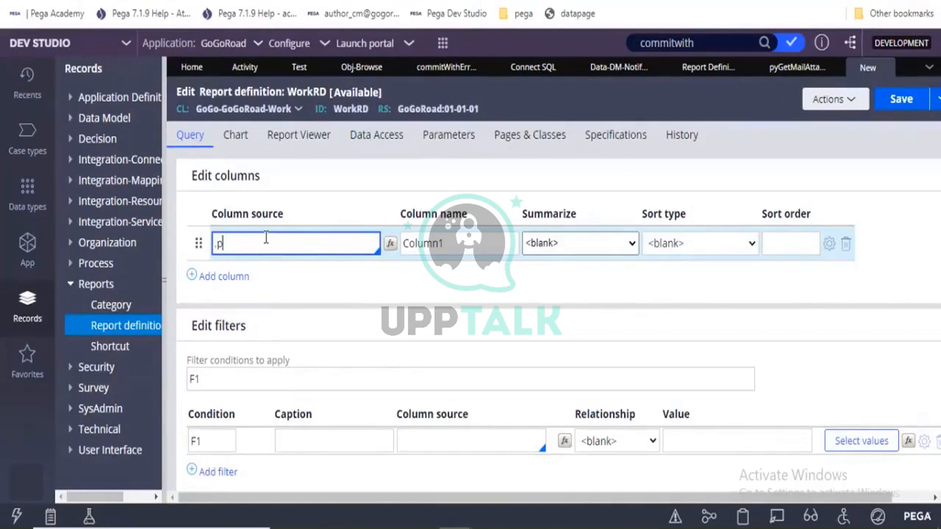
{"action": "type", "text": "yid"}
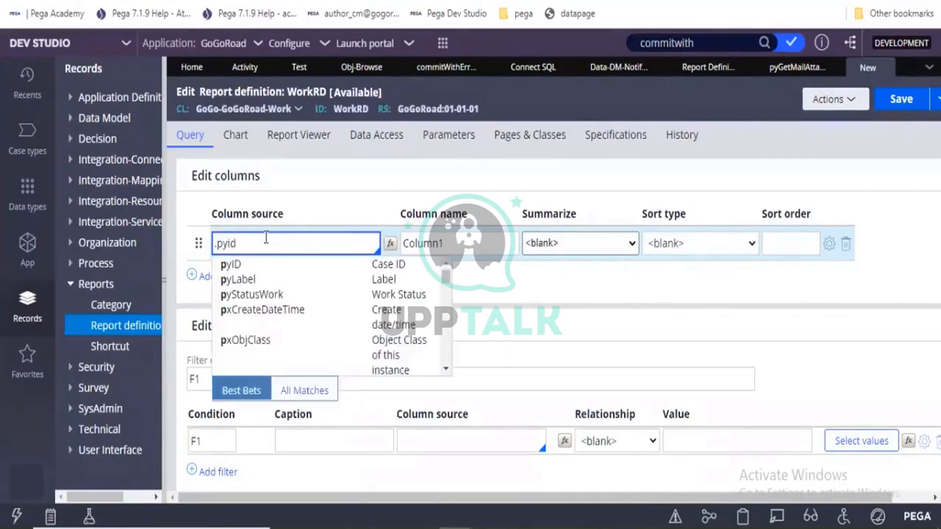
{"action": "key", "text": "Return"}
{"action": "key", "text": "Tab"}
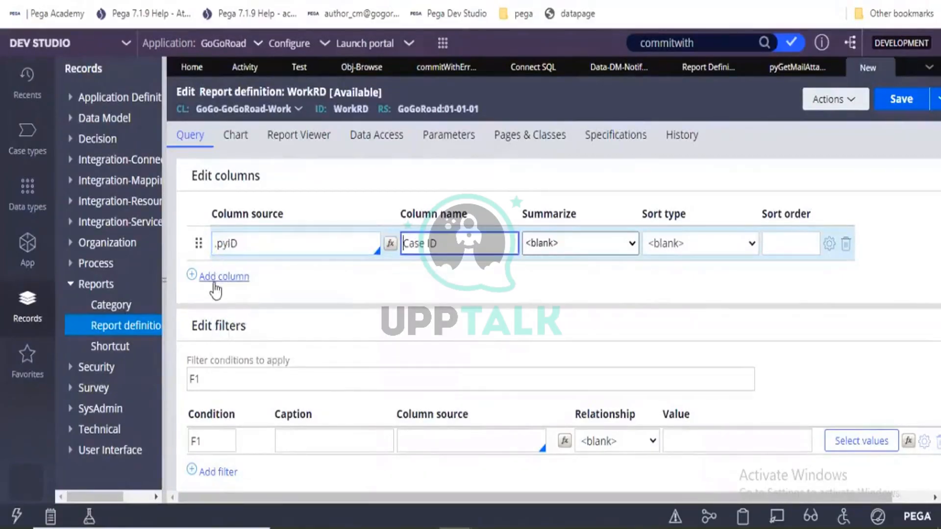
Add a second report column with .pyStatusWork as its source
{"action": "left_click", "coordinate": [214, 279]}
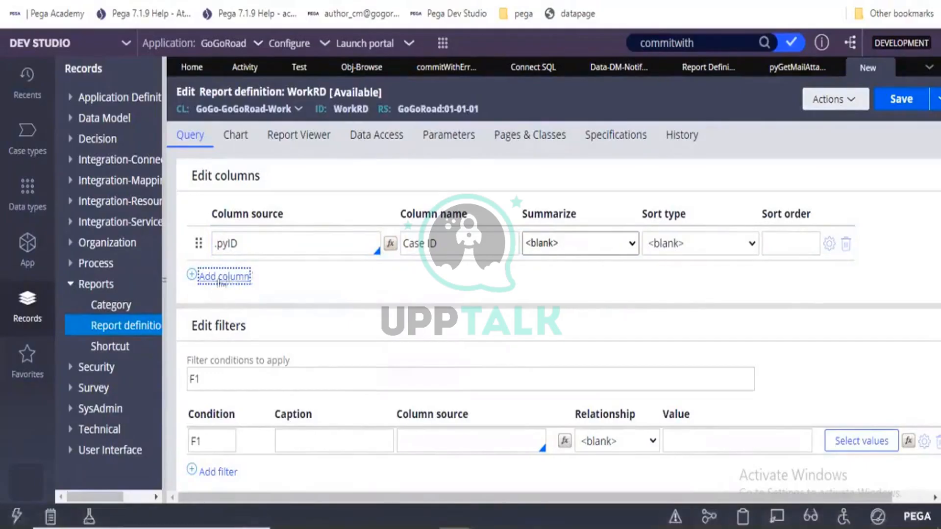
{"action": "left_click", "coordinate": [218, 277]}
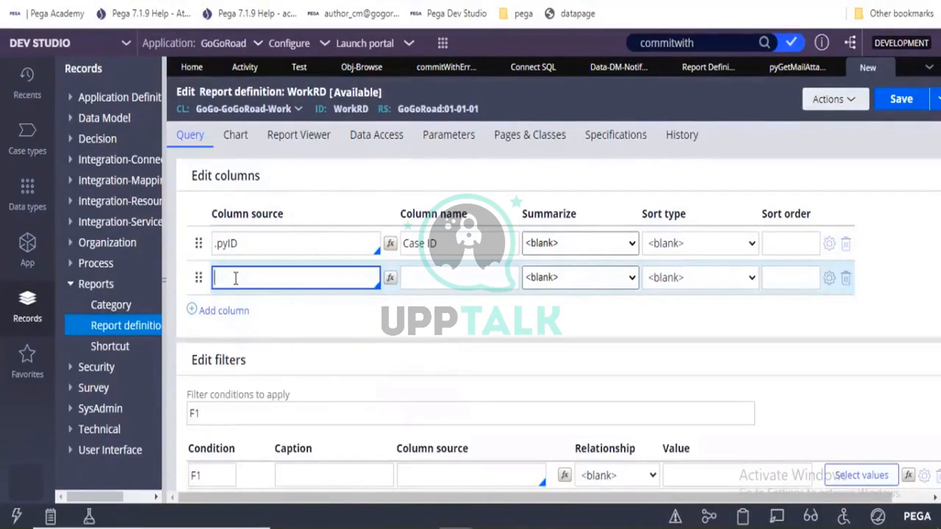
{"action": "type", "text": ".pysts"}
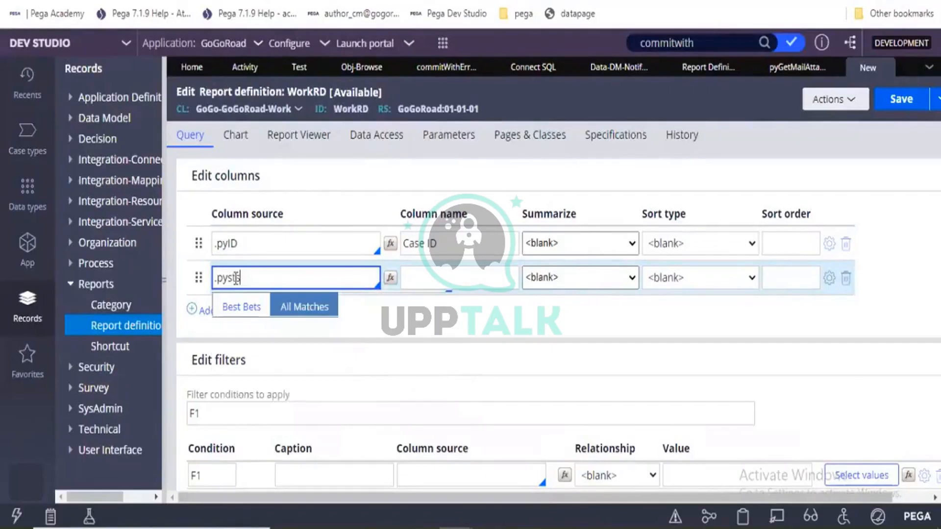
{"action": "key", "text": "BackSpace"}
{"action": "type", "text": "a"}
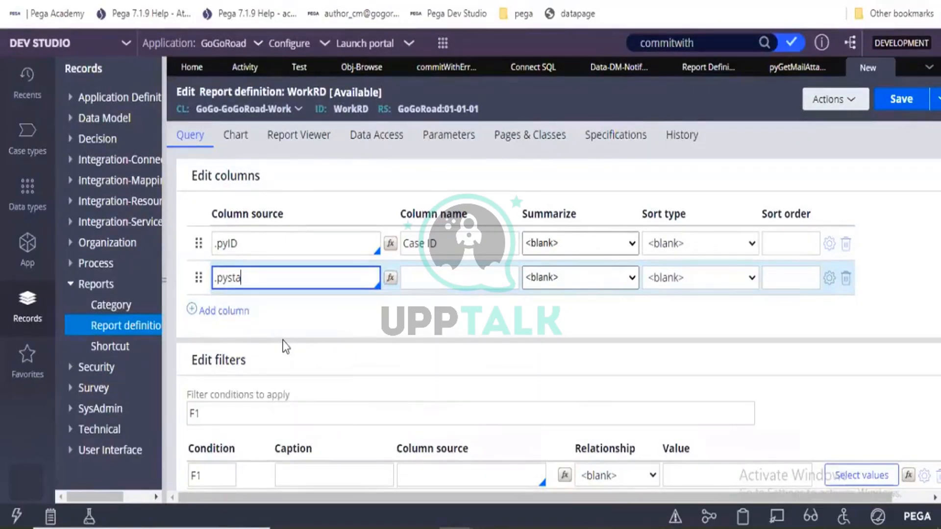
{"action": "type", "text": "tusWork"}
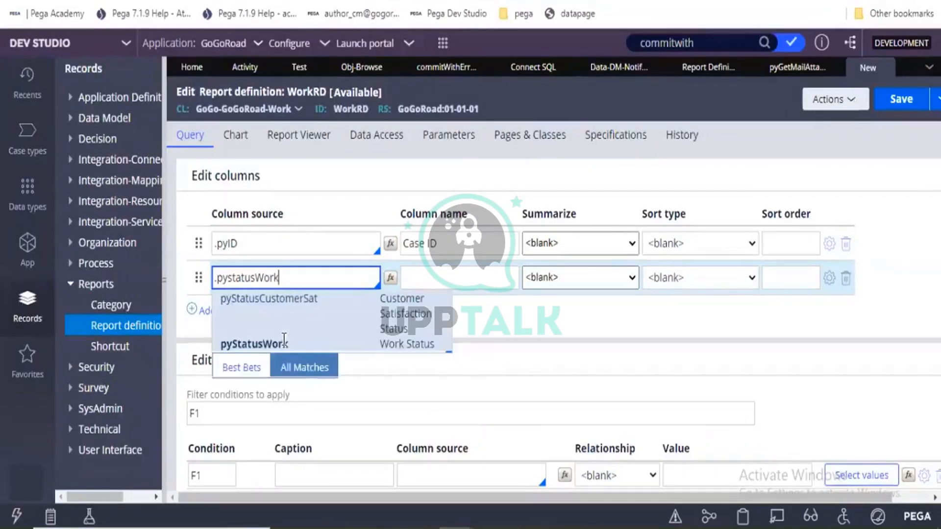
{"action": "left_click", "coordinate": [284, 342]}
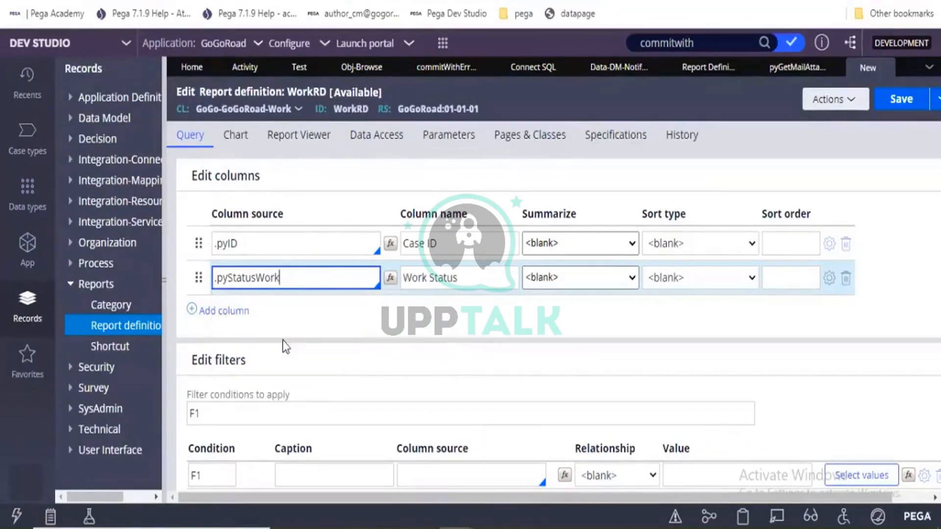
Add a third report column with .pxCreateOperator as its source
{"action": "left_click", "coordinate": [232, 313]}
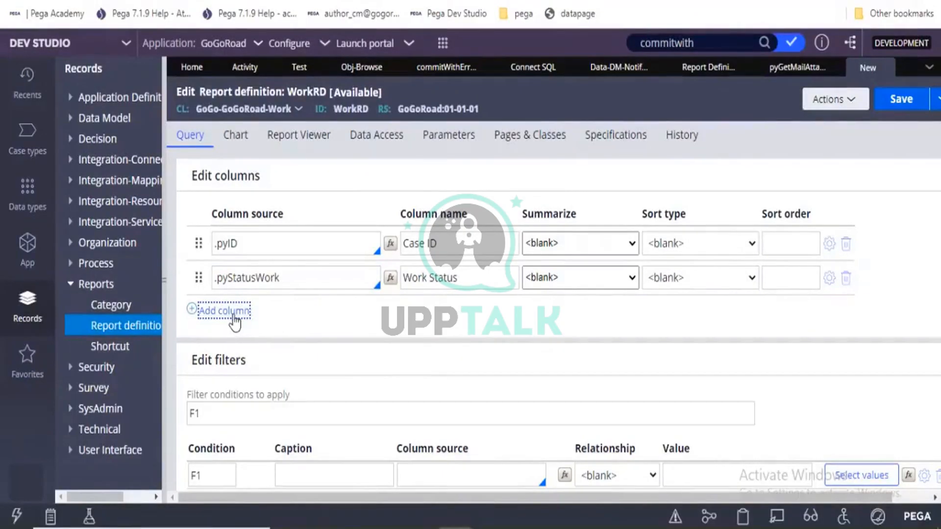
{"action": "left_click", "coordinate": [231, 311]}
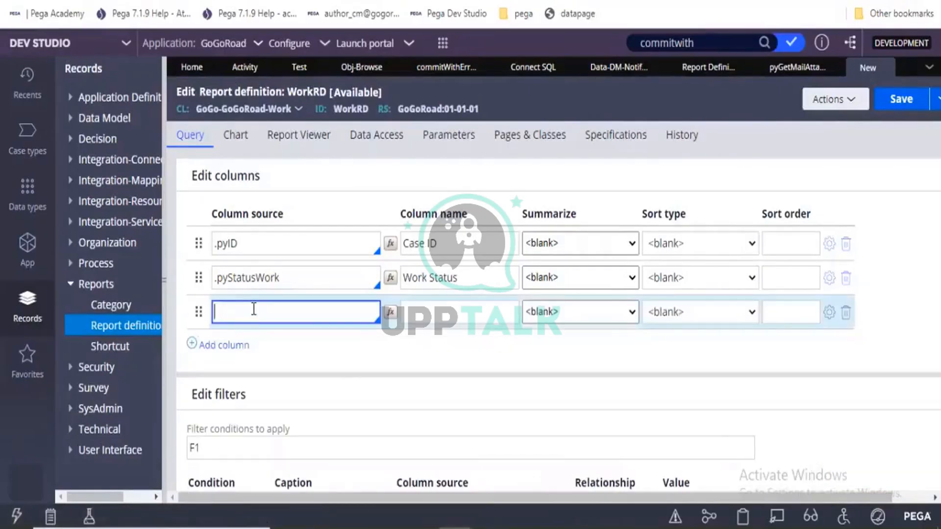
{"action": "type", "text": ".pxcr"}
{"action": "key", "text": "Down"}
{"action": "key", "text": "Down"}
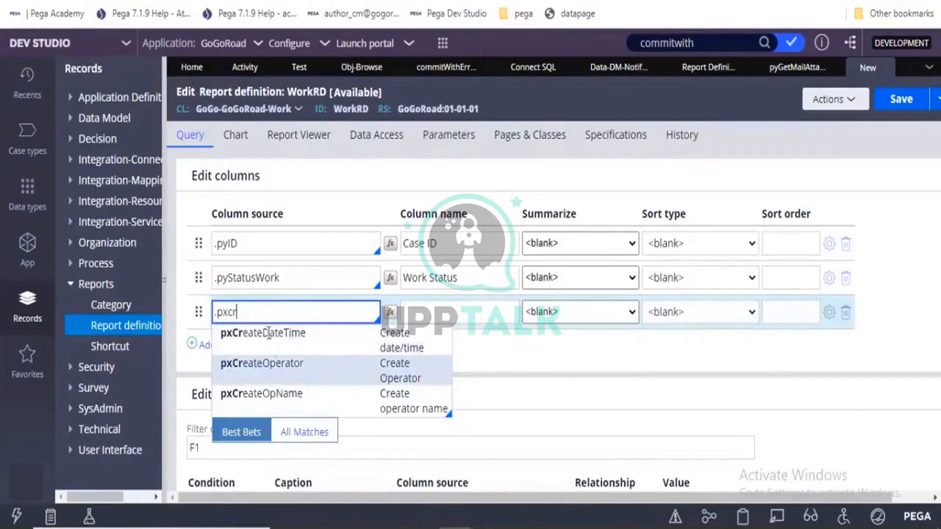
{"action": "left_click", "coordinate": [277, 365]}
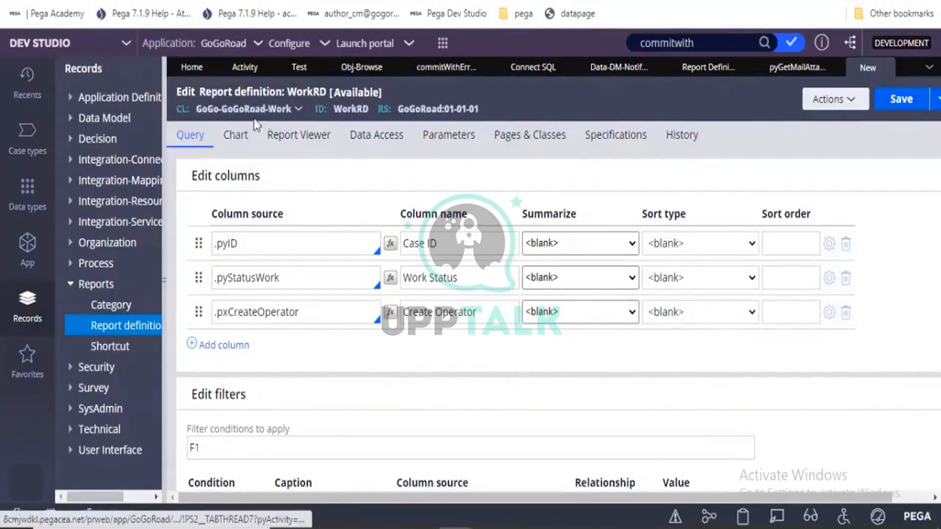
Save the WorkRD report definition and run it
{"action": "left_click", "coordinate": [908, 107]}
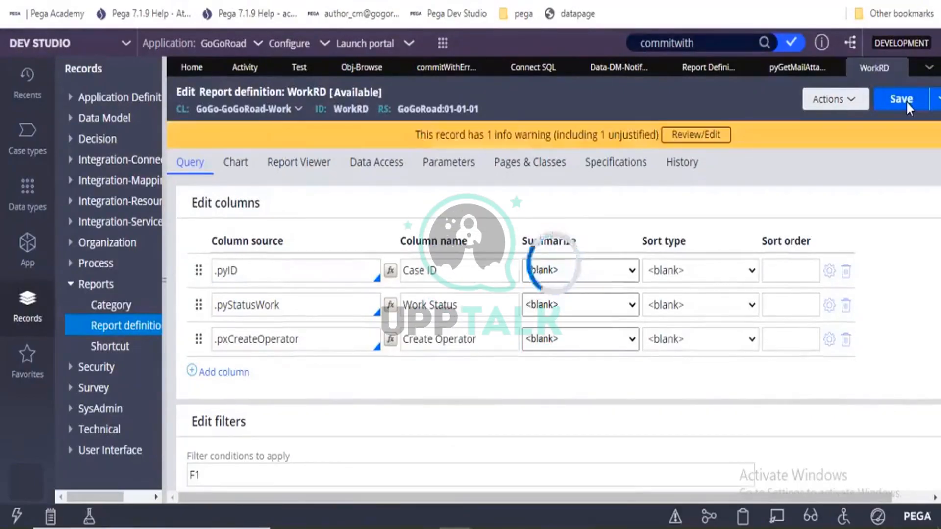
{"action": "left_click", "coordinate": [828, 109]}
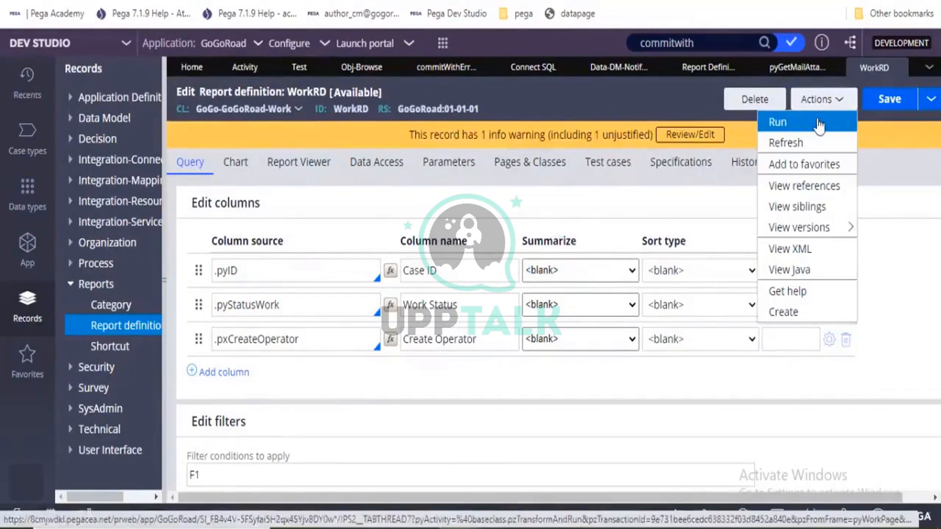
{"action": "left_click", "coordinate": [819, 126]}
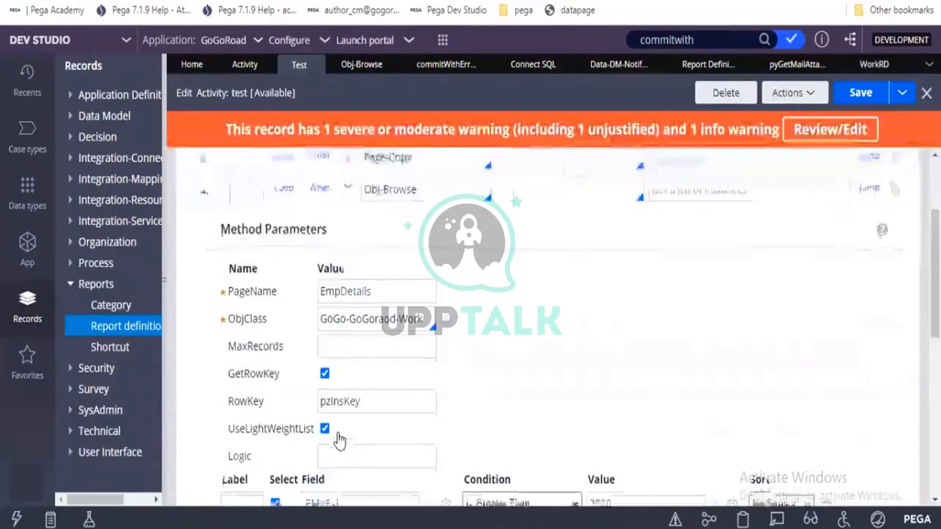
Examine the .EMpSal and .EMpNAme field conditions of the test activity's Obj-Browse step, then return to the WorkRD report definition
{"action": "scroll", "coordinate": [339, 441], "scroll_direction": "down", "scroll_amount": 5}
{"action": "scroll", "coordinate": [339, 441], "scroll_direction": "up", "scroll_amount": 5}
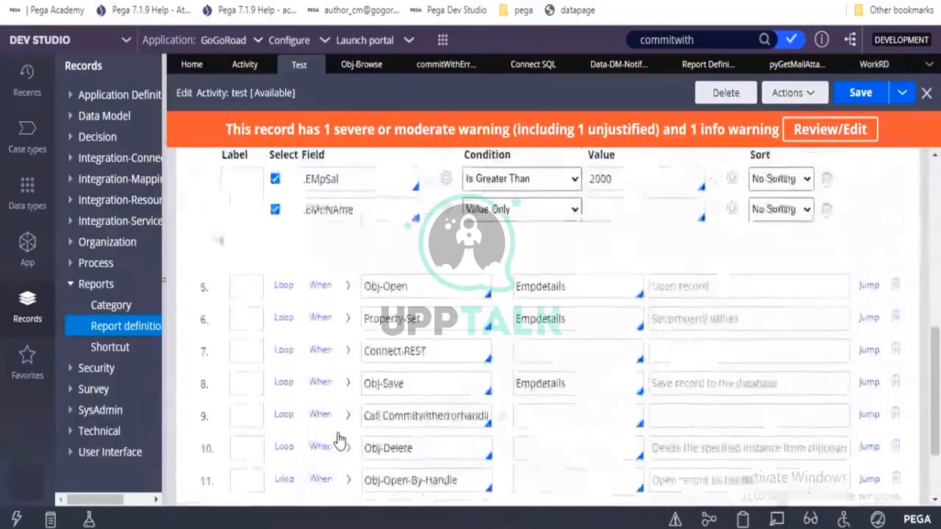
{"action": "scroll", "coordinate": [340, 441], "scroll_direction": "up", "scroll_amount": 2}
{"action": "left_click_drag", "start_coordinate": [347, 396], "coordinate": [309, 396]}
{"action": "left_click_drag", "start_coordinate": [358, 434], "coordinate": [298, 431]}
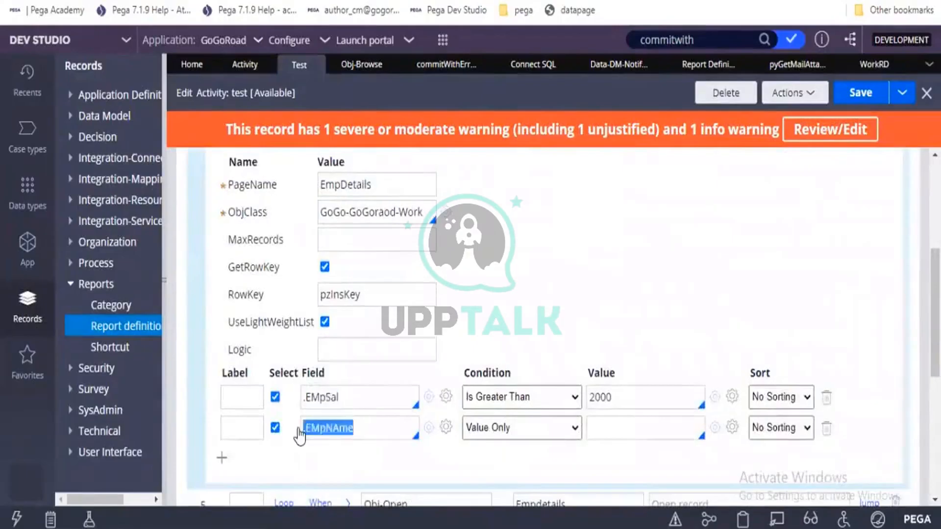
{"action": "left_click", "coordinate": [298, 430]}
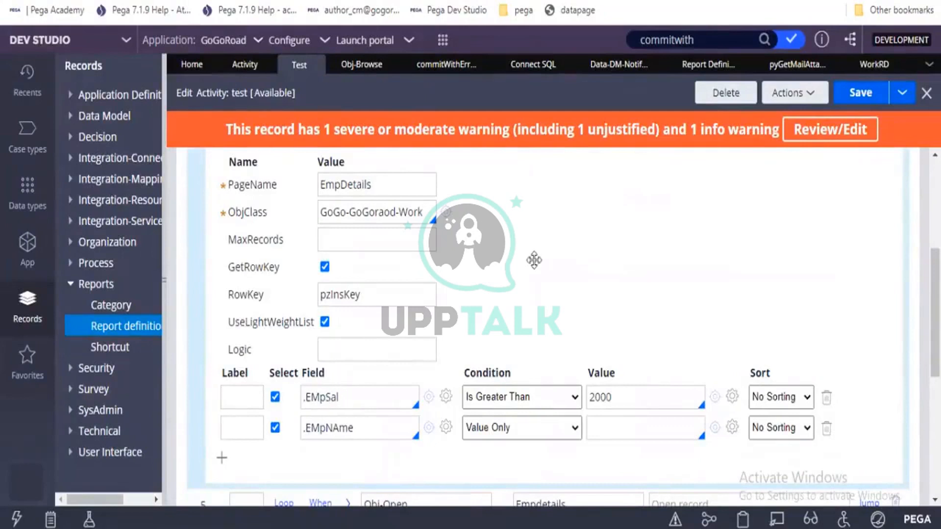
{"action": "left_click", "coordinate": [870, 74]}
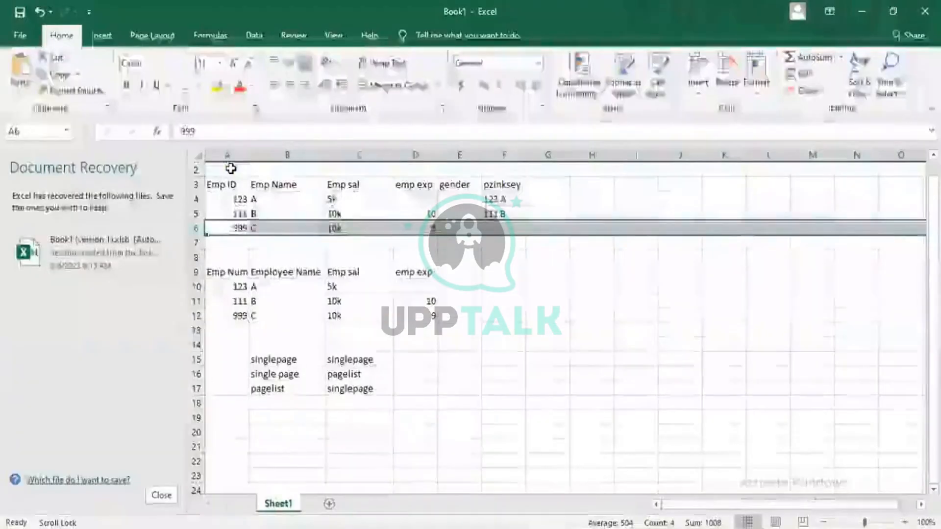
Review the sources and names of the three existing columns in the WorkRD report definition
{"action": "left_click", "coordinate": [231, 169]}
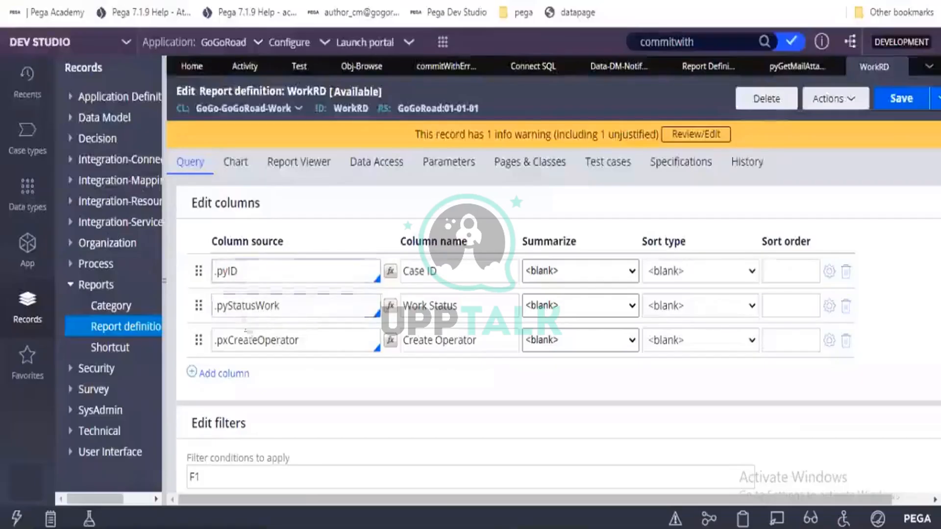
{"action": "left_click_drag", "start_coordinate": [242, 275], "coordinate": [213, 271]}
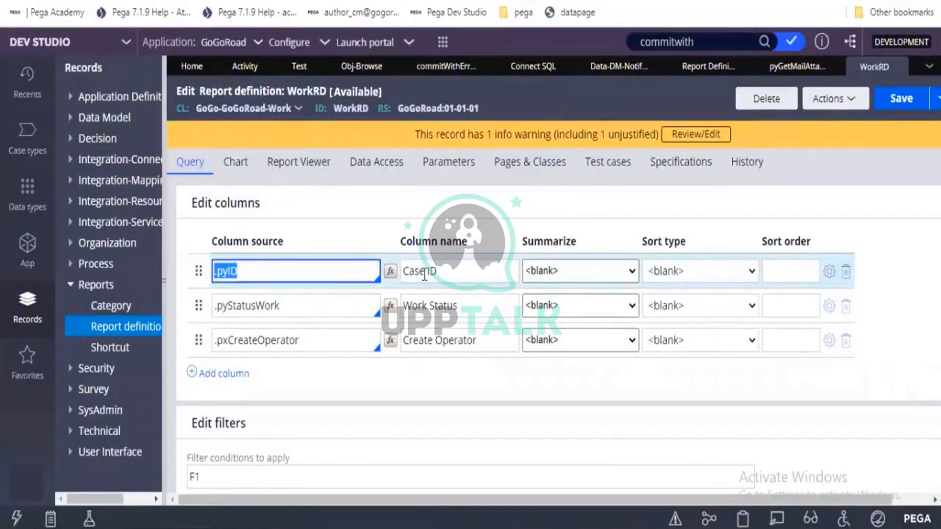
{"action": "left_click_drag", "start_coordinate": [460, 302], "coordinate": [411, 302]}
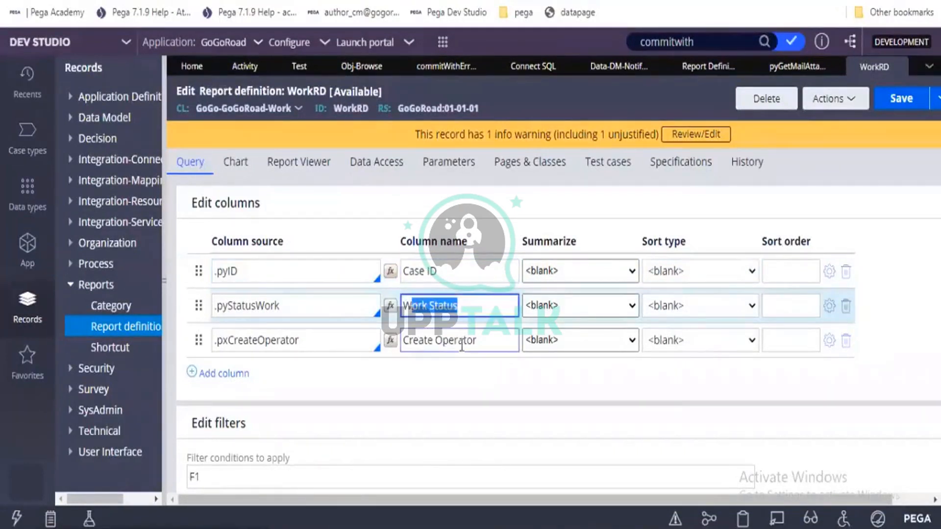
{"action": "left_click_drag", "start_coordinate": [462, 340], "coordinate": [413, 340]}
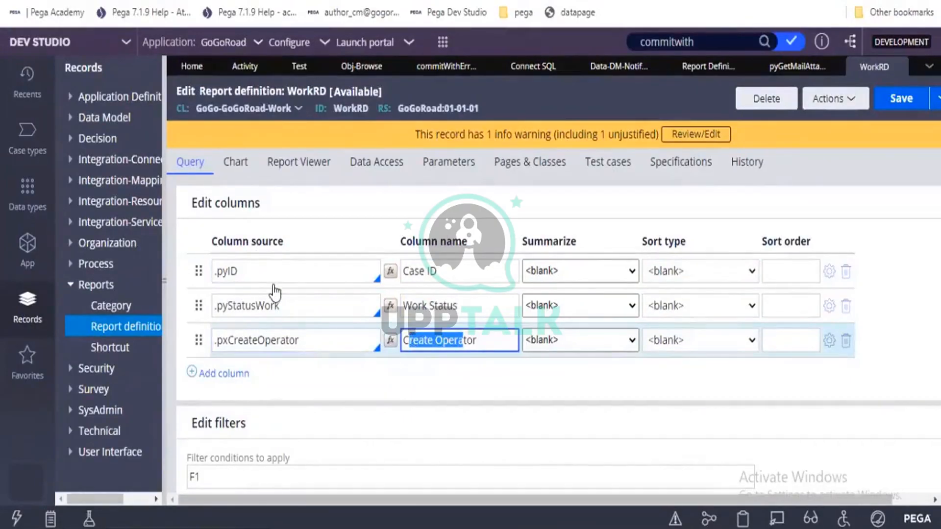
Add a fourth report column with .pzInsKey as its source
{"action": "left_click", "coordinate": [238, 376]}
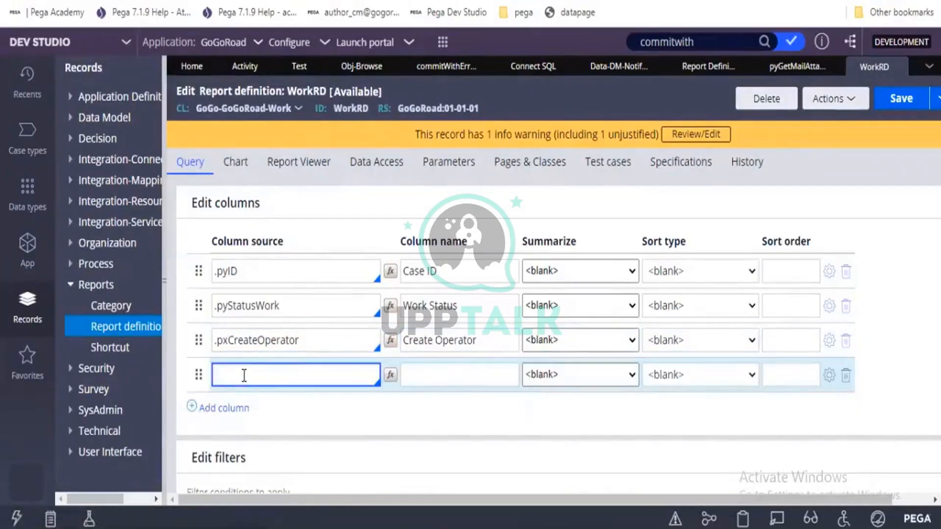
{"action": "type", "text": ".pzink"}
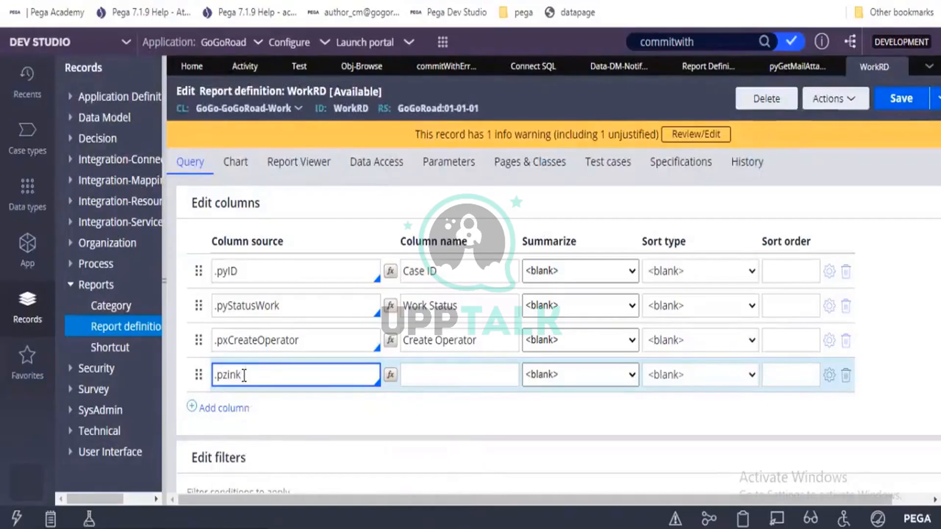
{"action": "key", "text": "BackSpace"}
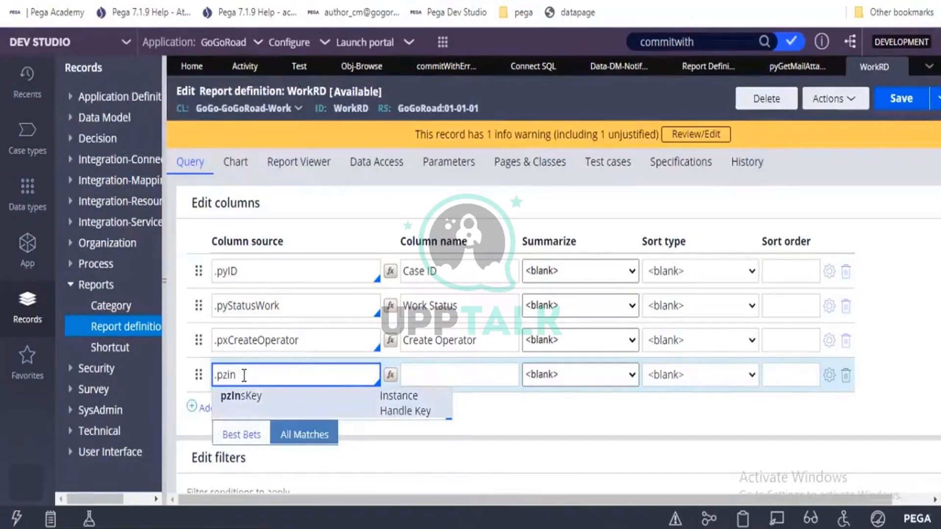
{"action": "key", "text": "Return"}
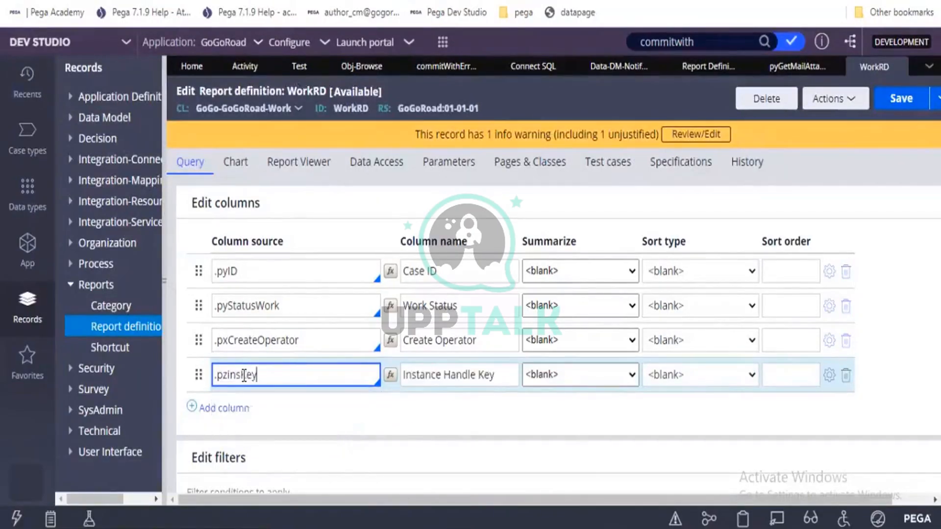
Save the WorkRD report definition, run it and inspect the Instance Handle Key column in the report output
{"action": "left_click", "coordinate": [907, 103]}
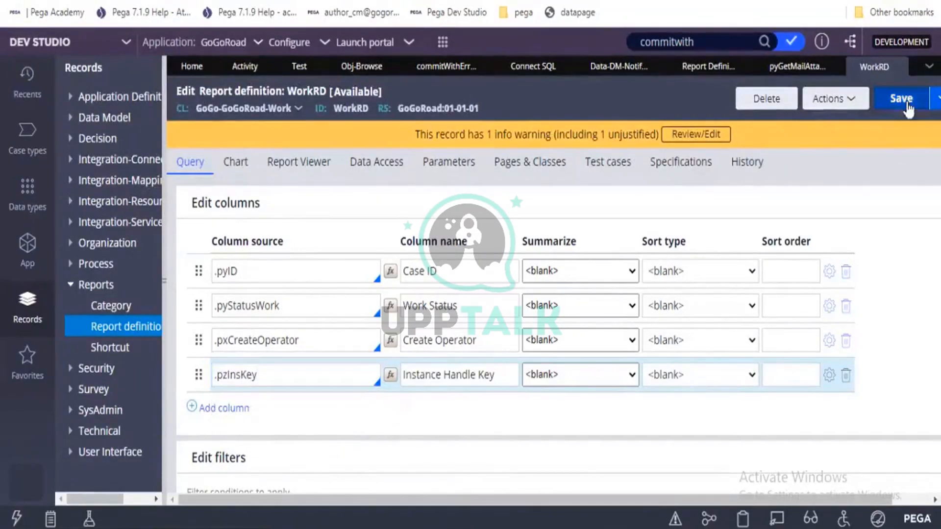
{"action": "left_click", "coordinate": [906, 103]}
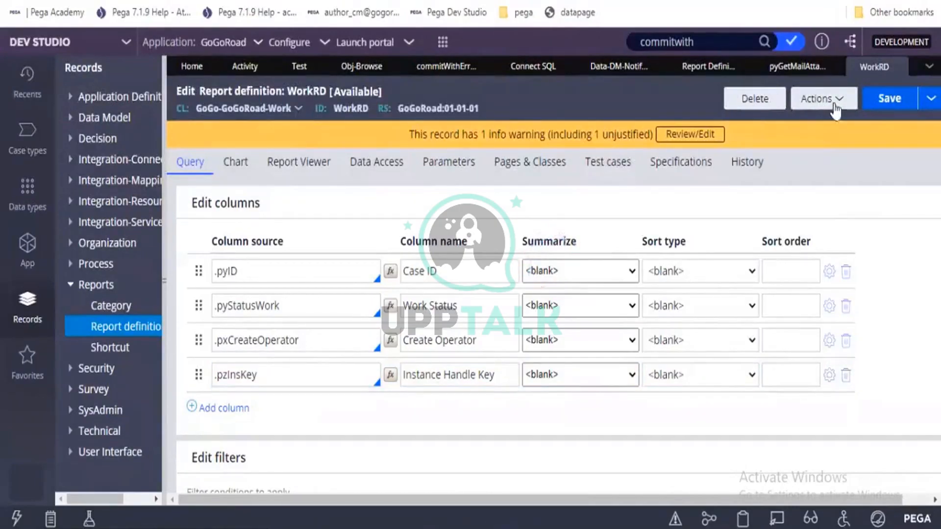
{"action": "left_click", "coordinate": [834, 103]}
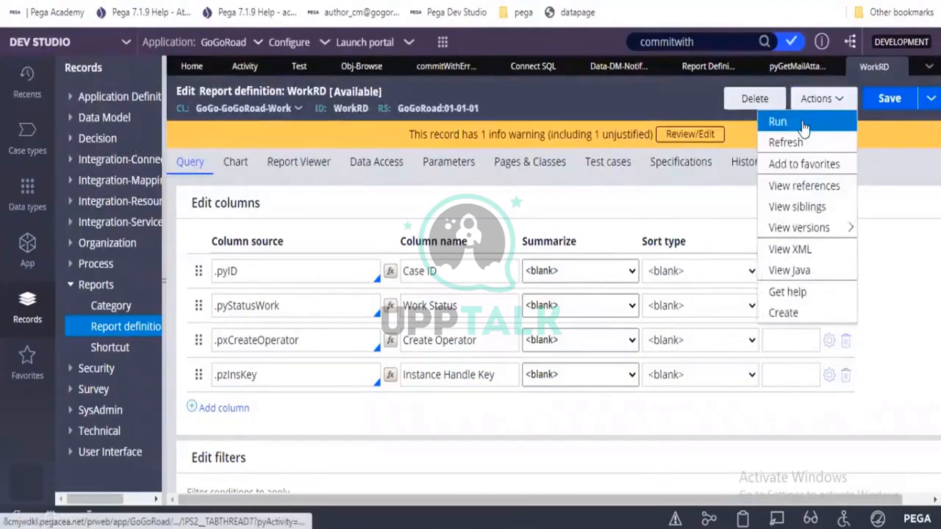
{"action": "left_click", "coordinate": [804, 127]}
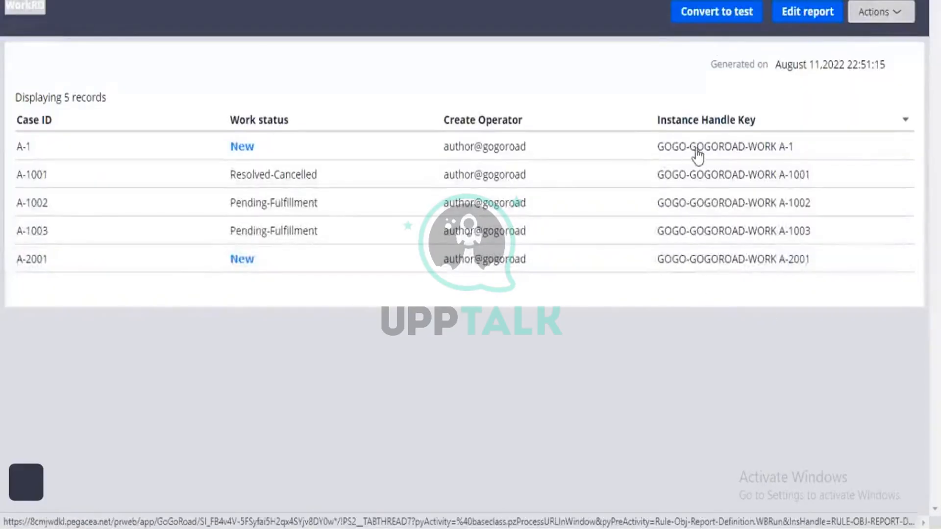
{"action": "left_click_drag", "start_coordinate": [658, 127], "coordinate": [753, 128]}
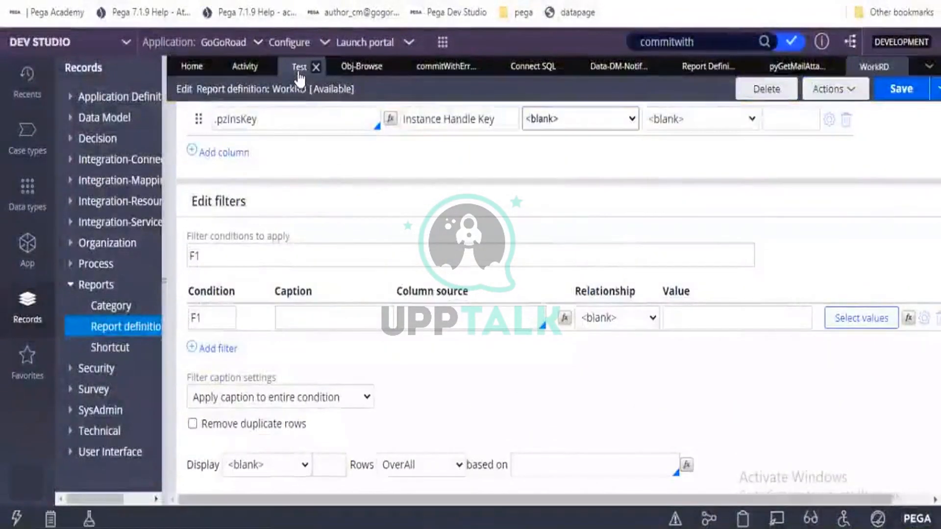
Compare the .EMpSal condition of the test activity's Obj-Browse step with the WorkRD report's column and filter sections
{"action": "left_click", "coordinate": [299, 69]}
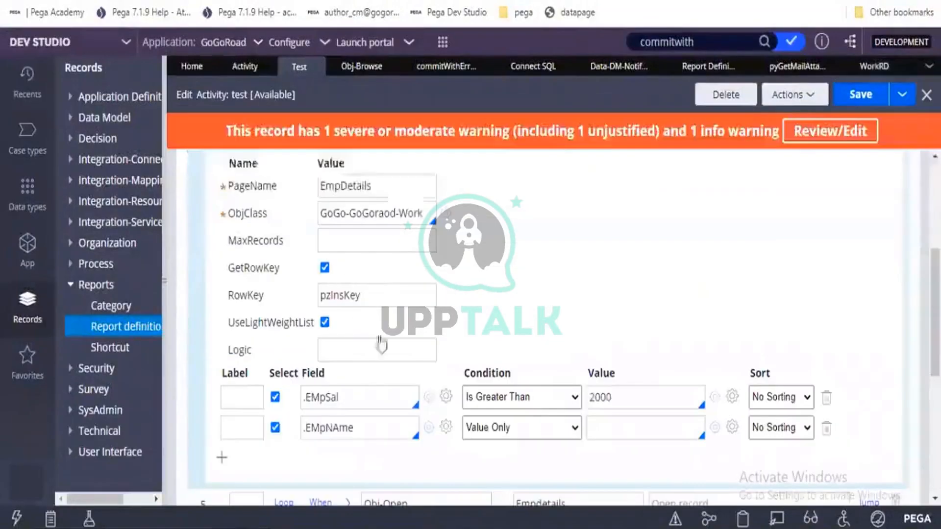
{"action": "left_click_drag", "start_coordinate": [392, 395], "coordinate": [304, 397]}
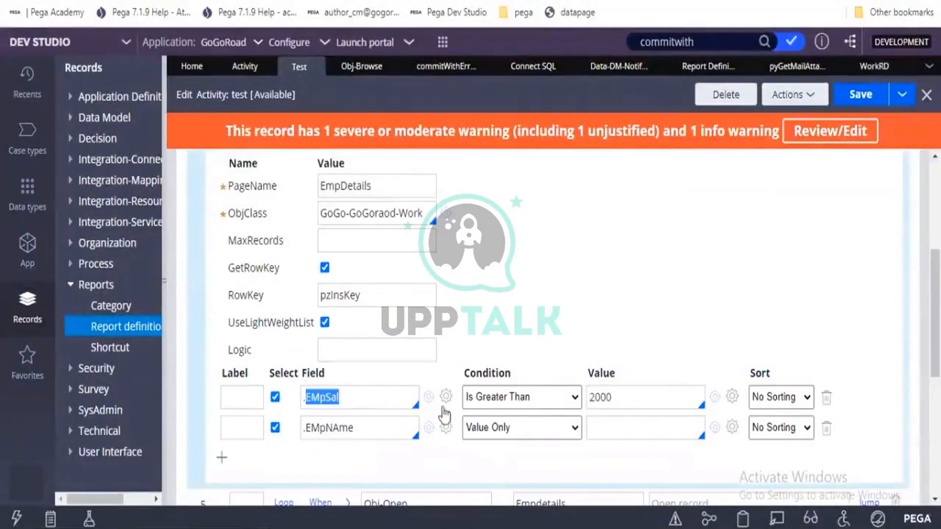
{"action": "left_click_drag", "start_coordinate": [606, 398], "coordinate": [590, 398]}
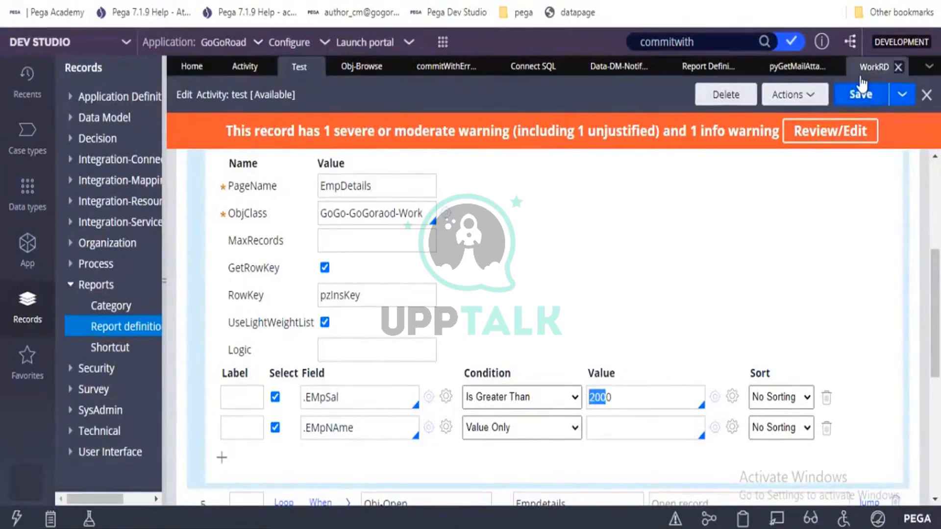
{"action": "left_click", "coordinate": [874, 66]}
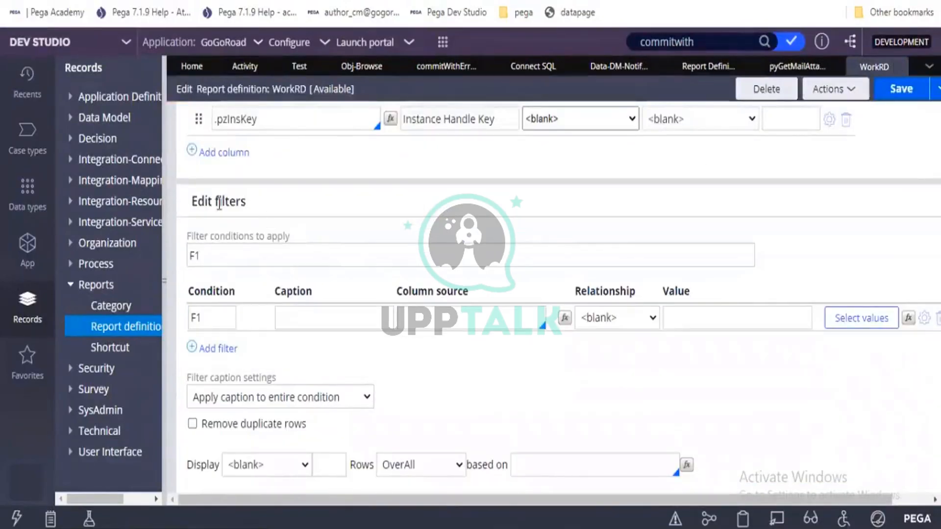
{"action": "left_click_drag", "start_coordinate": [192, 202], "coordinate": [259, 206]}
{"action": "scroll", "coordinate": [257, 206], "scroll_direction": "up", "scroll_amount": 5}
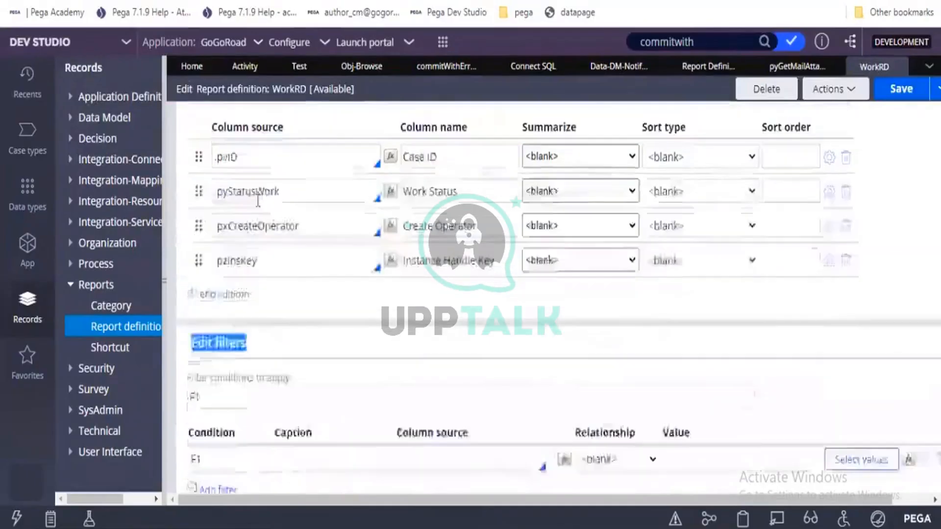
{"action": "left_click_drag", "start_coordinate": [192, 202], "coordinate": [264, 212]}
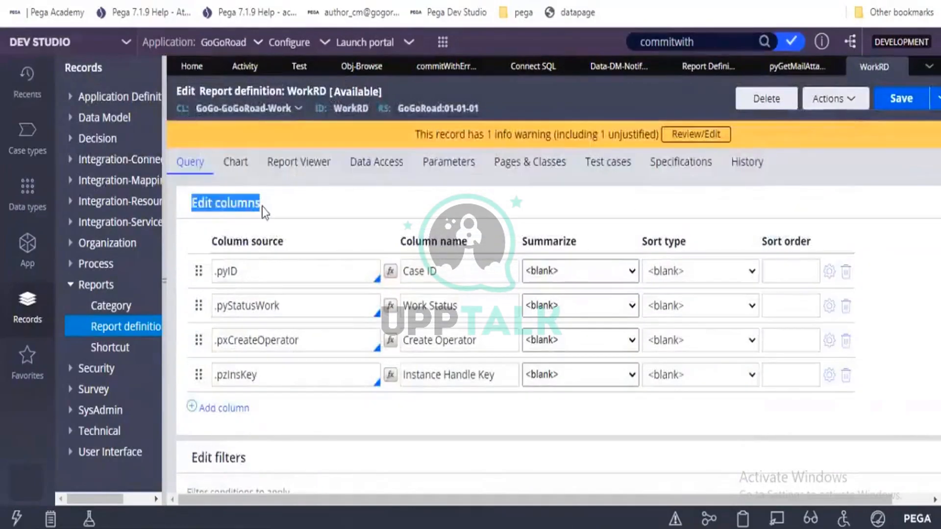
{"action": "scroll", "coordinate": [196, 211], "scroll_direction": "down", "scroll_amount": 5}
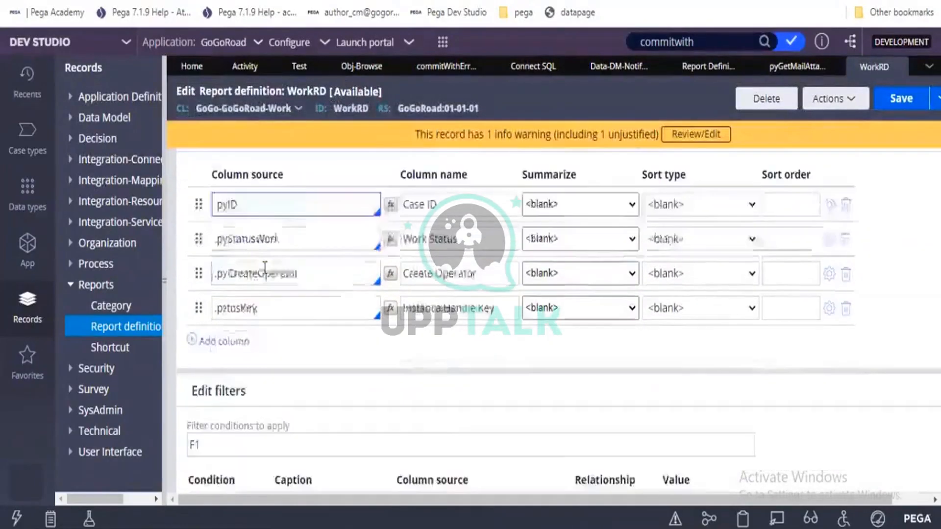
{"action": "left_click_drag", "start_coordinate": [192, 201], "coordinate": [243, 202]}
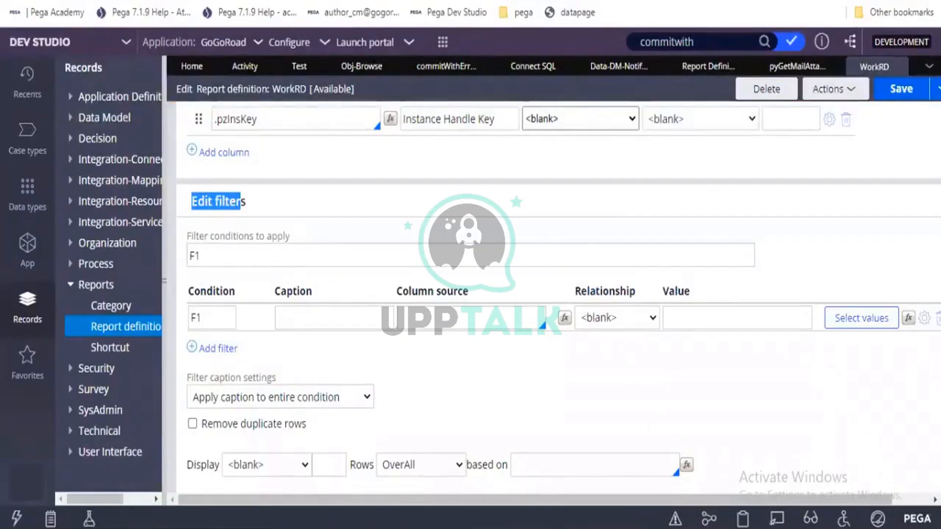
{"action": "mouse_move", "coordinate": [735, 499]}
{"action": "left_click", "coordinate": [822, 503]}
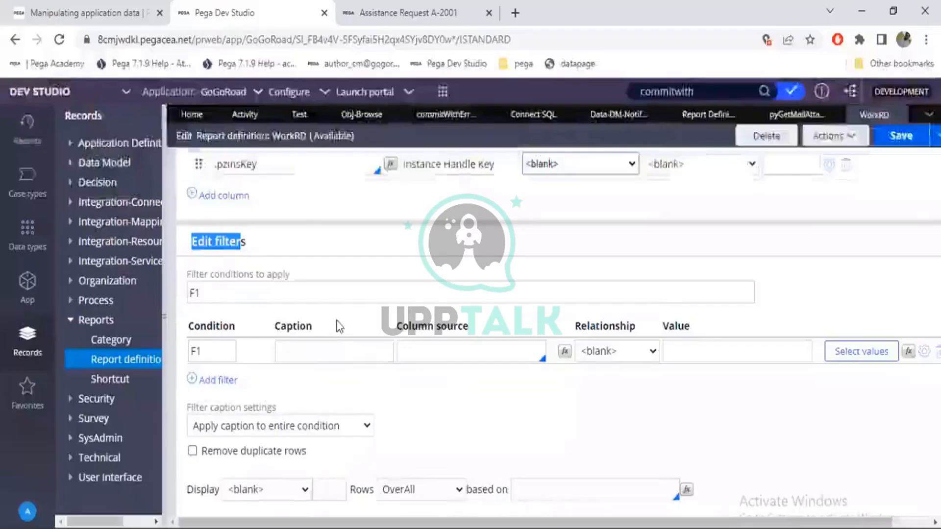
Copy .pyStatusWork from the second report column and use it as the column source of filter condition F1
{"action": "left_click", "coordinate": [421, 360]}
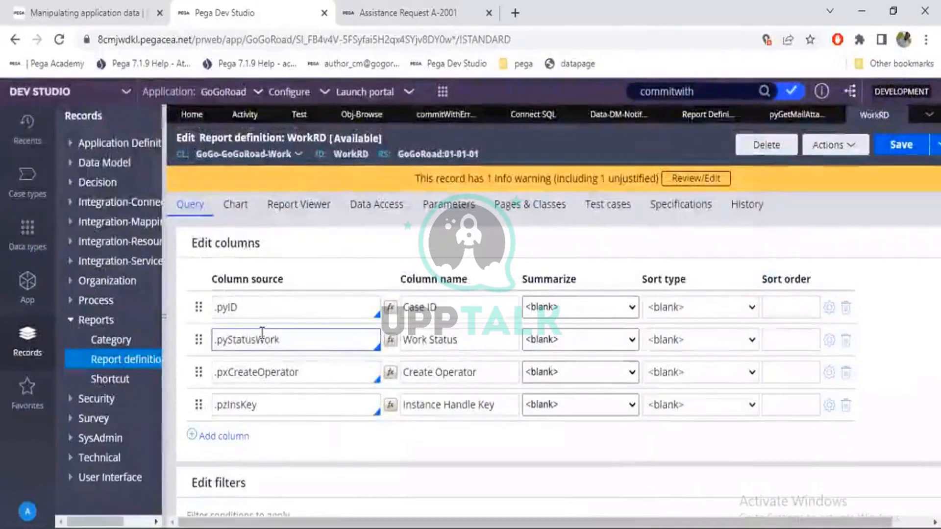
{"action": "double_click", "coordinate": [262, 332]}
{"action": "key", "text": "ctrl+c"}
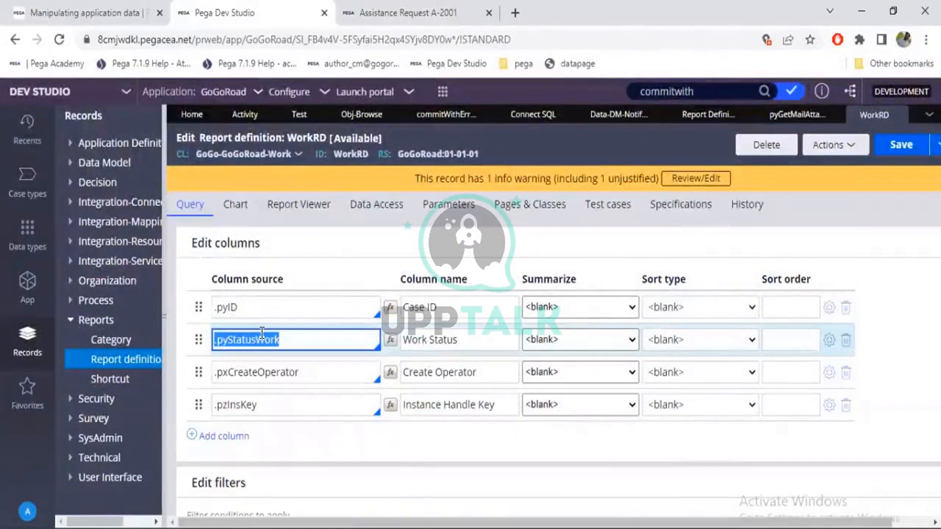
{"action": "scroll", "coordinate": [268, 375], "scroll_direction": "down", "scroll_amount": 5}
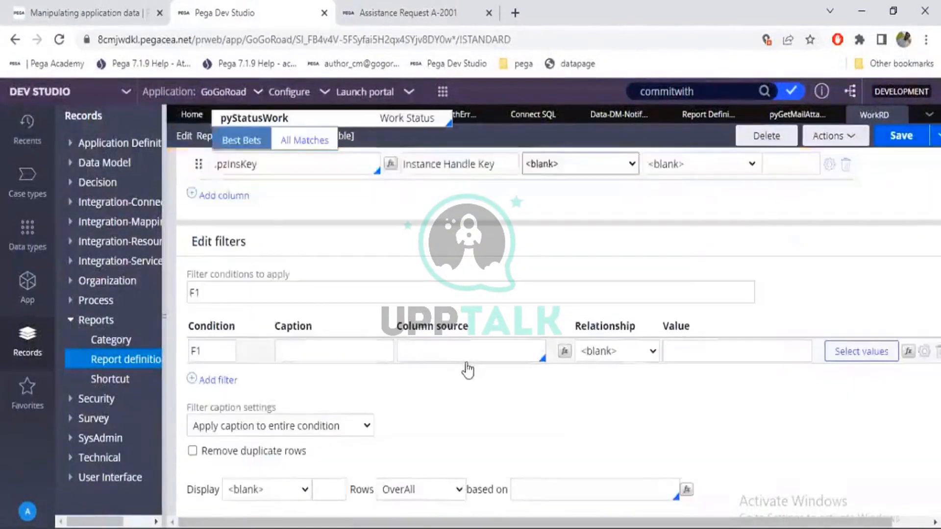
{"action": "left_click", "coordinate": [459, 352]}
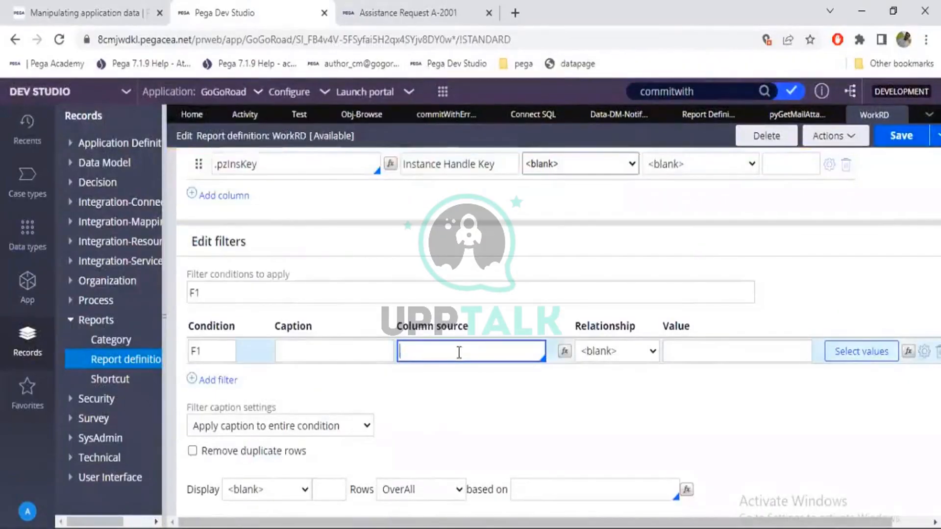
{"action": "key", "text": "ctrl+v"}
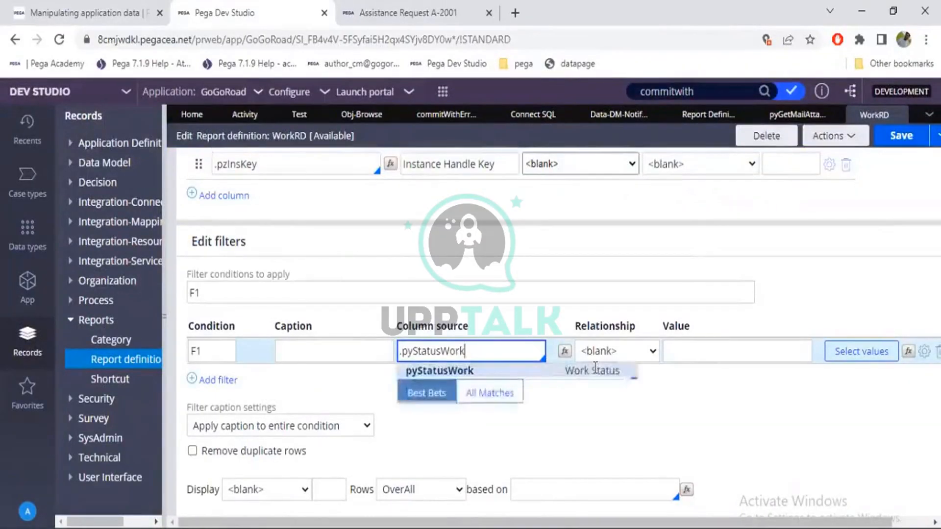
{"action": "left_click", "coordinate": [599, 369]}
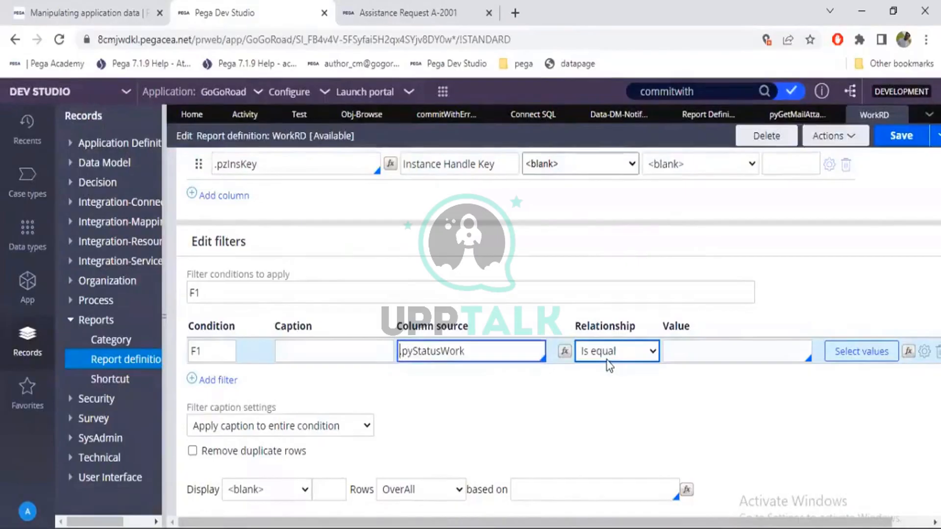
Set filter condition F1's relationship to Contains and its value to "Pending"
{"action": "left_click", "coordinate": [607, 357]}
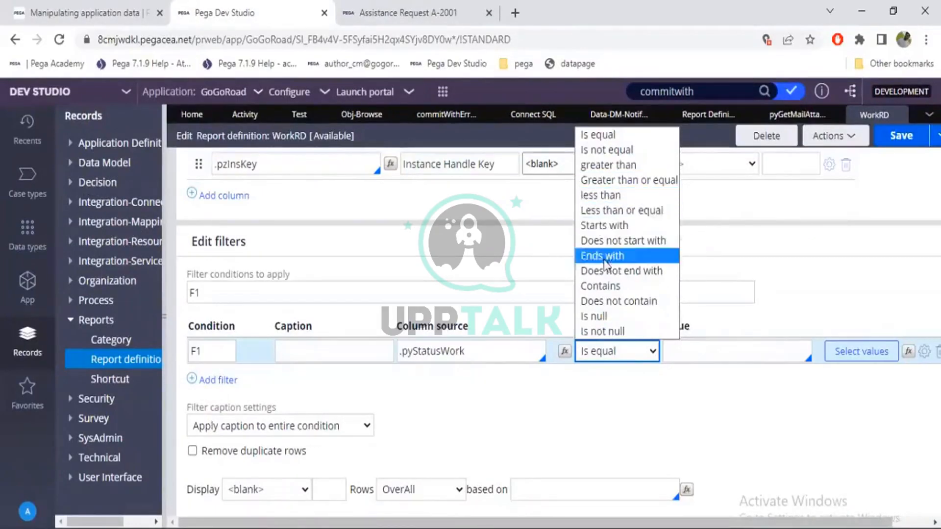
{"action": "left_click", "coordinate": [605, 286]}
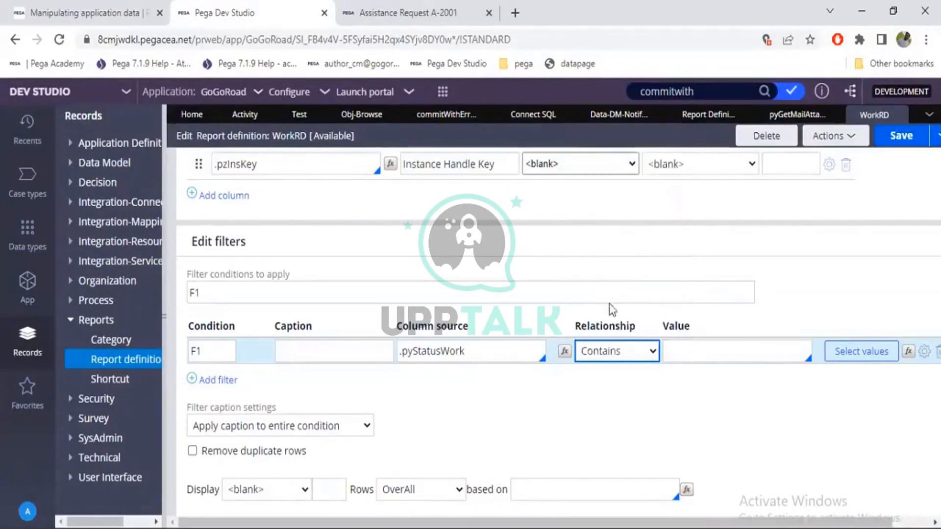
{"action": "left_click", "coordinate": [679, 355]}
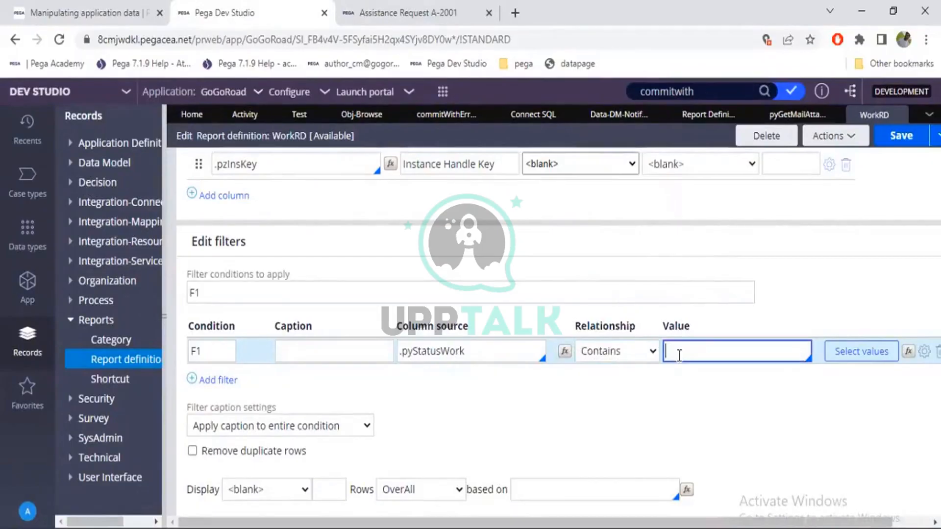
{"action": "type", "text": "\"\""}
{"action": "key", "text": "Left"}
{"action": "type", "text": "Pending"}
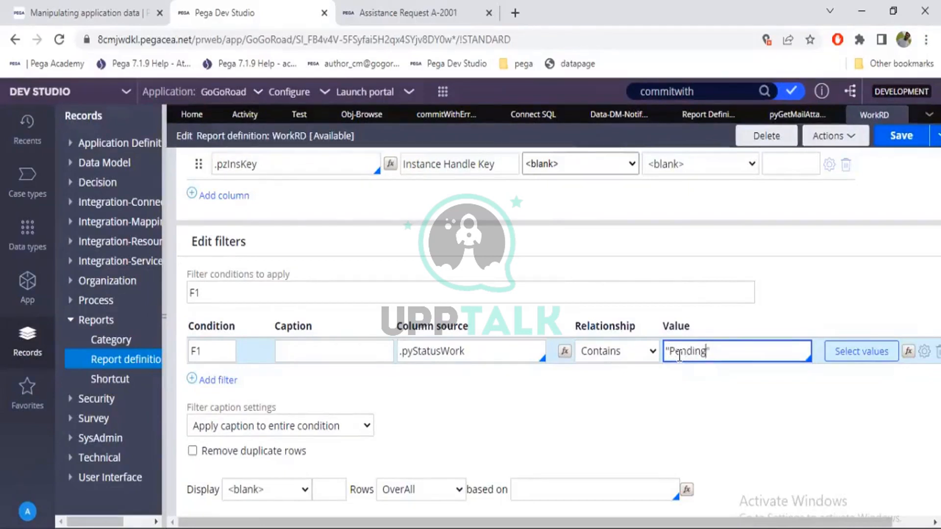
Save the filtered WorkRD report definition, close the old report output and run the report again
{"action": "left_click", "coordinate": [897, 147]}
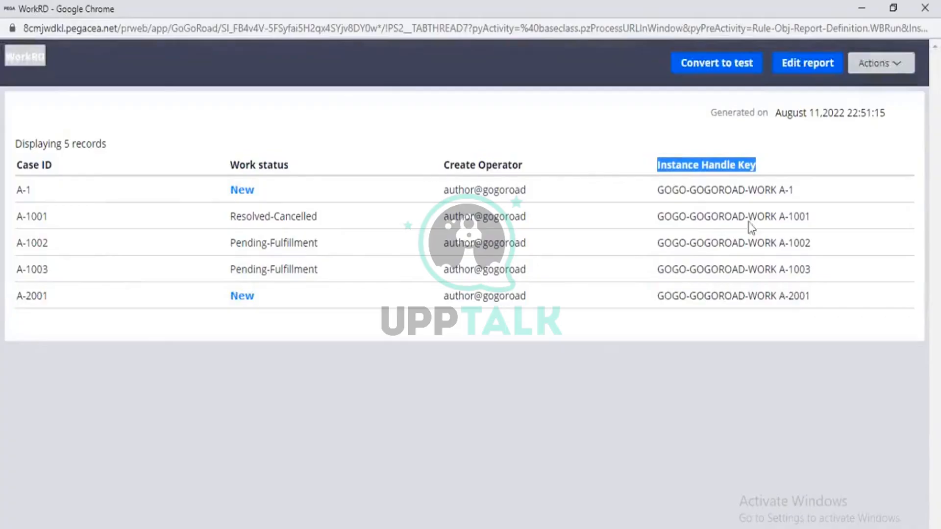
{"action": "left_click", "coordinate": [924, 8]}
{"action": "left_click", "coordinate": [836, 141]}
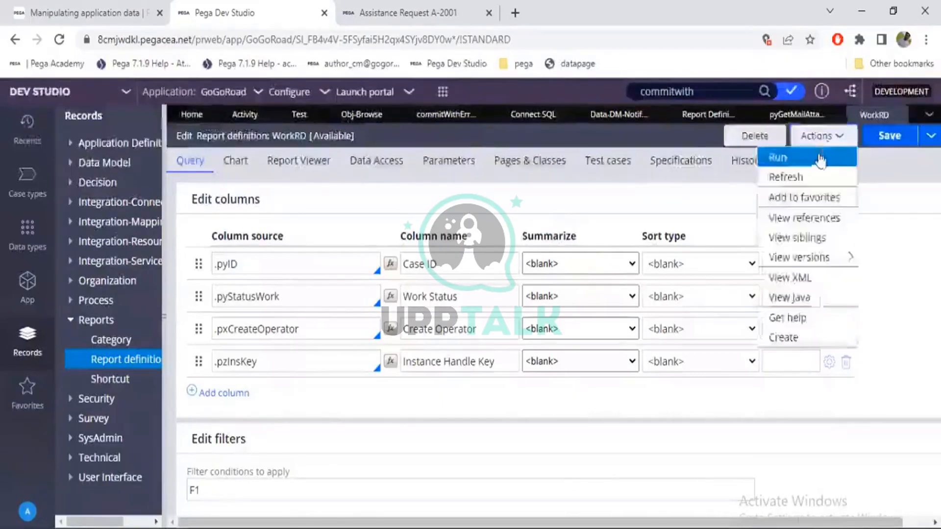
{"action": "left_click", "coordinate": [819, 156]}
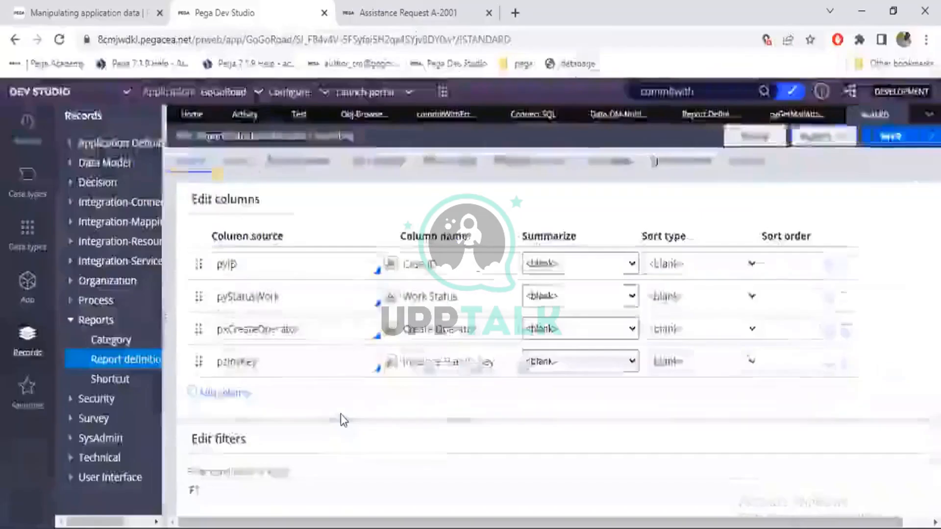
Review the WorkRD report's columns and its .pyStatusWork Contains "Pending" filter condition, and check them against the report output
{"action": "scroll", "coordinate": [340, 413], "scroll_direction": "down", "scroll_amount": 4}
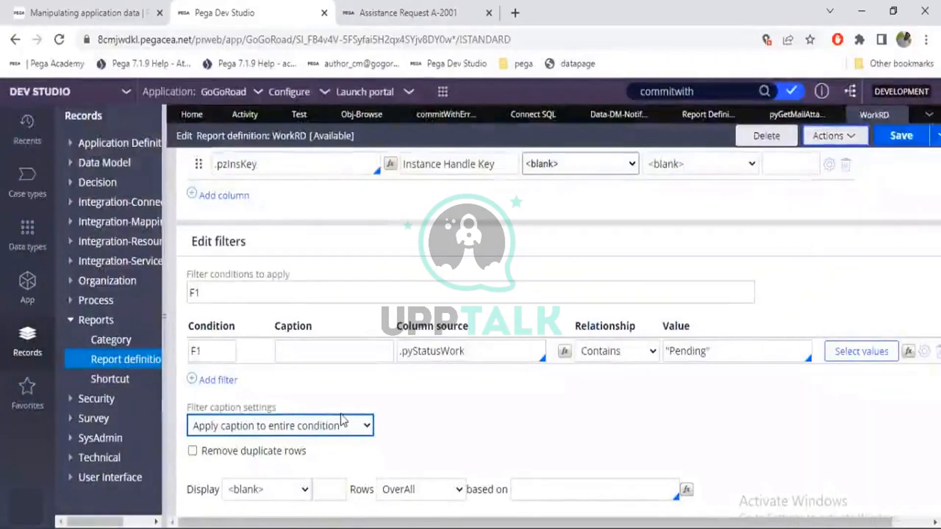
{"action": "scroll", "coordinate": [342, 420], "scroll_direction": "up", "scroll_amount": 1}
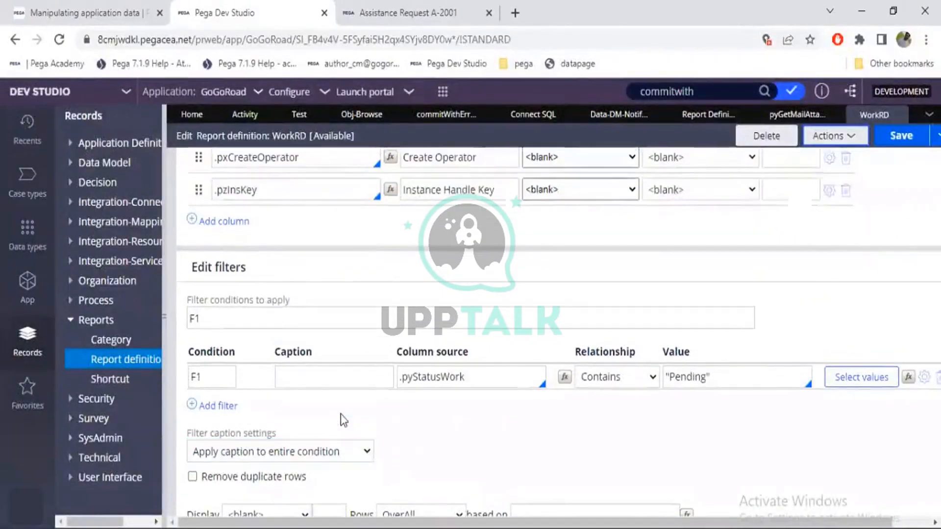
{"action": "left_click", "coordinate": [283, 310]}
{"action": "scroll", "coordinate": [283, 309], "scroll_direction": "up", "scroll_amount": 5}
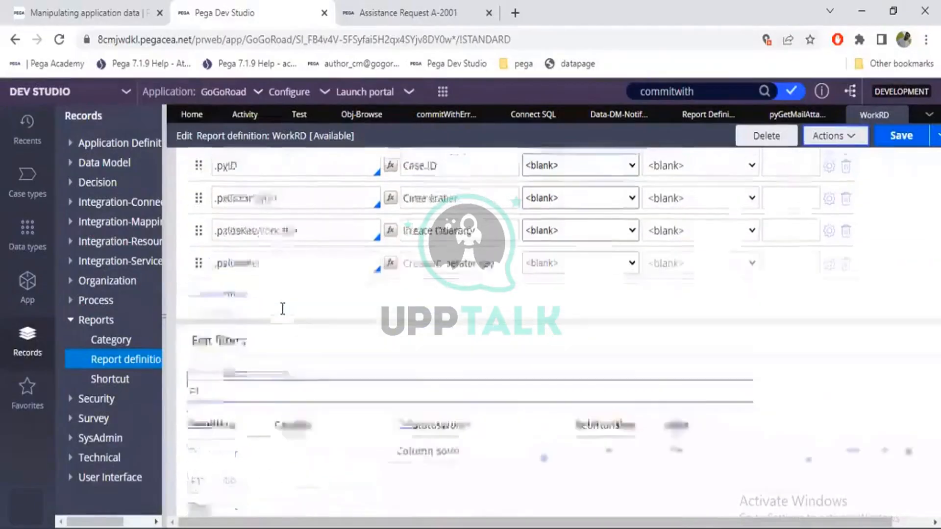
{"action": "left_click", "coordinate": [284, 369]}
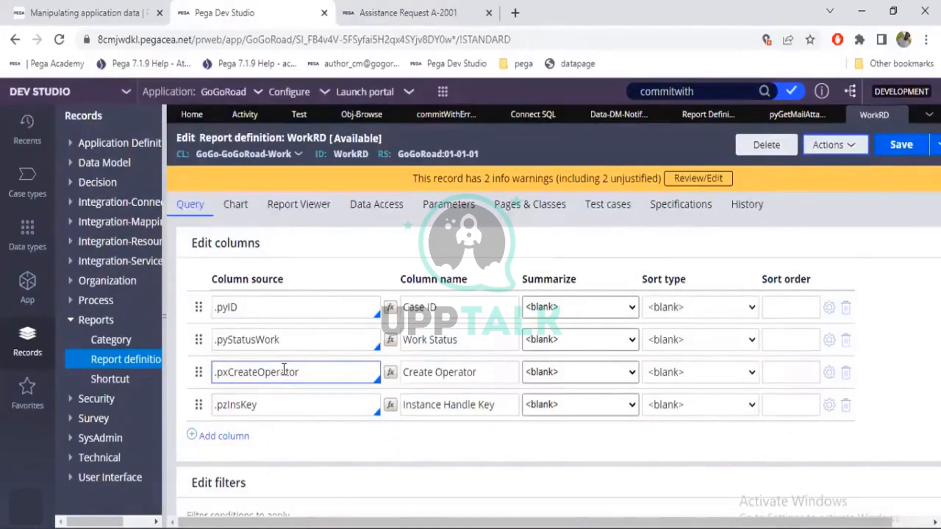
{"action": "scroll", "coordinate": [186, 328], "scroll_direction": "down", "scroll_amount": 3}
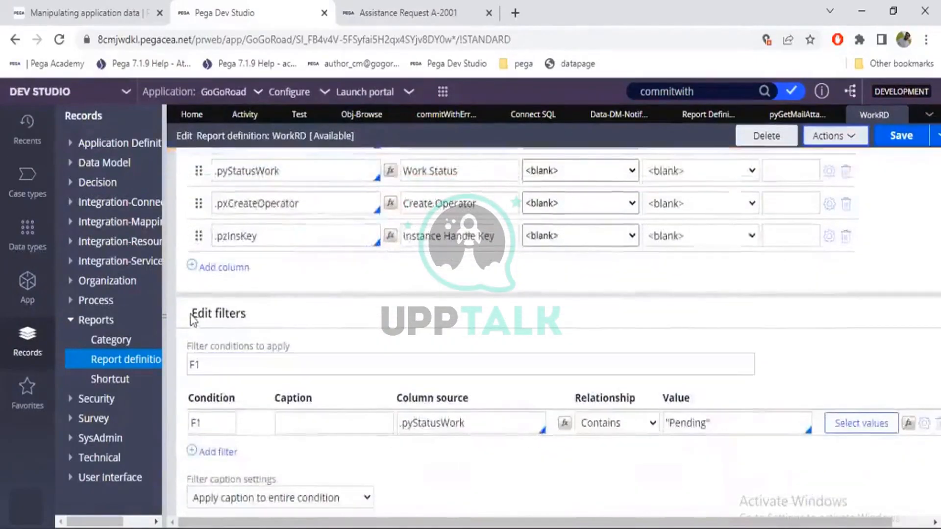
{"action": "left_click_drag", "start_coordinate": [186, 311], "coordinate": [246, 311]}
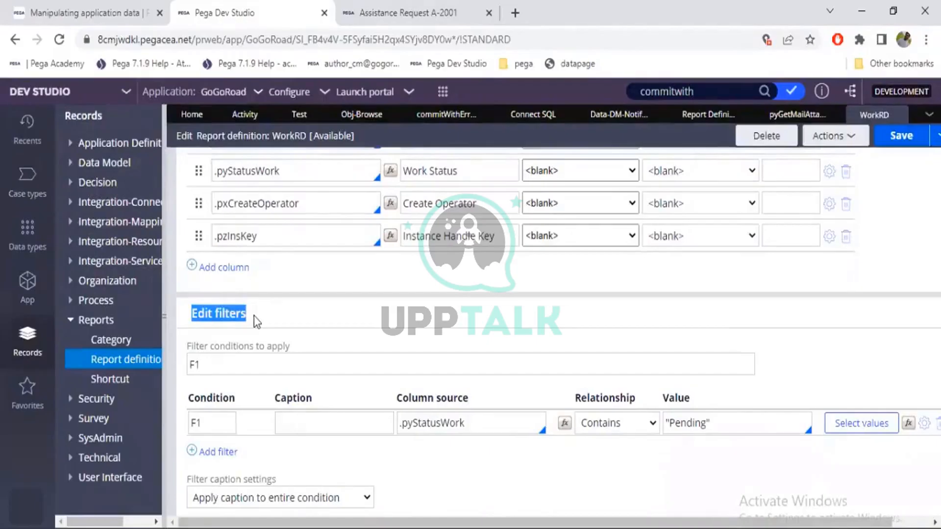
{"action": "left_click", "coordinate": [416, 421]}
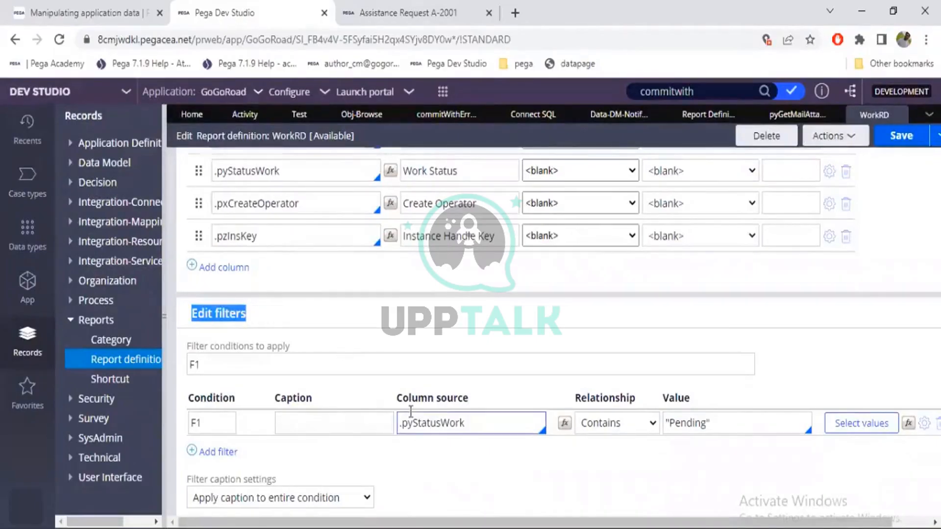
{"action": "left_click_drag", "start_coordinate": [459, 423], "coordinate": [405, 423]}
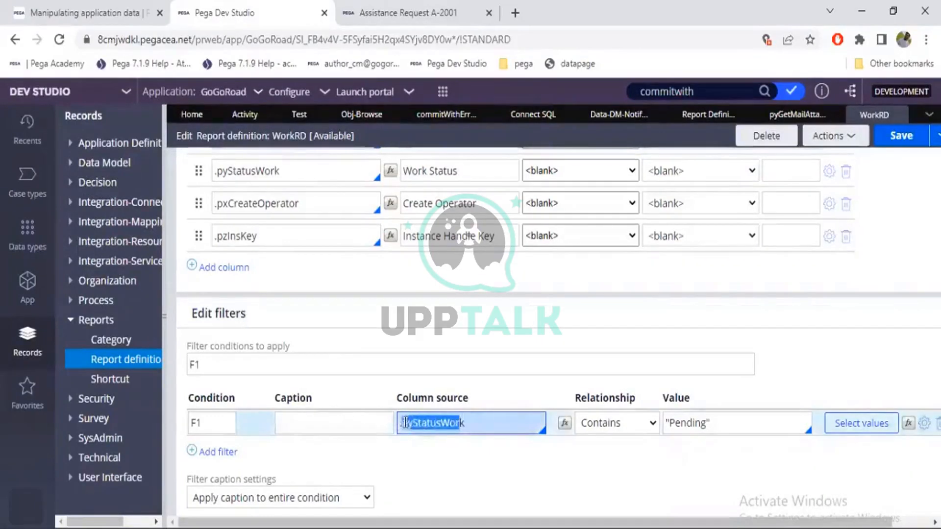
{"action": "double_click", "coordinate": [673, 418]}
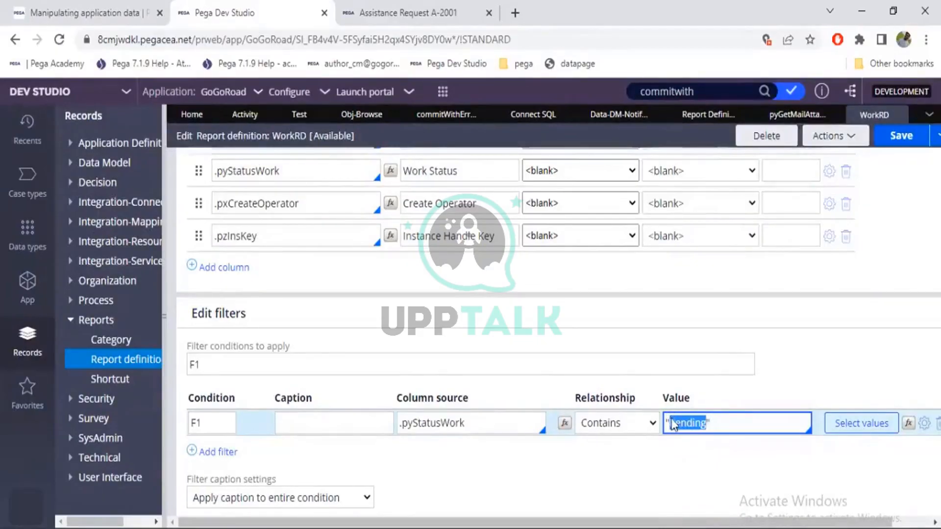
{"action": "key", "text": "alt+Tab"}
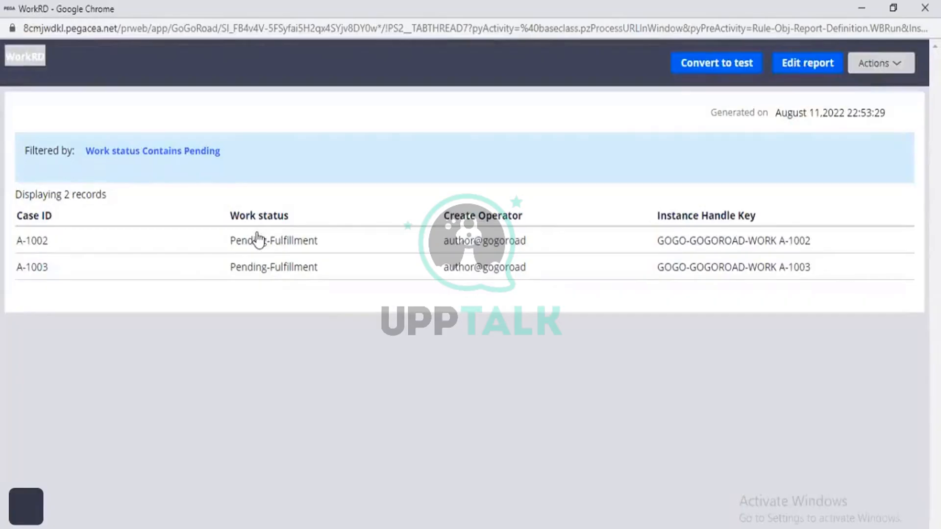
{"action": "key", "text": "alt+Tab"}
Add two blank filter conditions, F2 and F3, to the WorkRD report and highlight the filter logic F1 AND F2 AND F3
{"action": "left_click", "coordinate": [218, 452]}
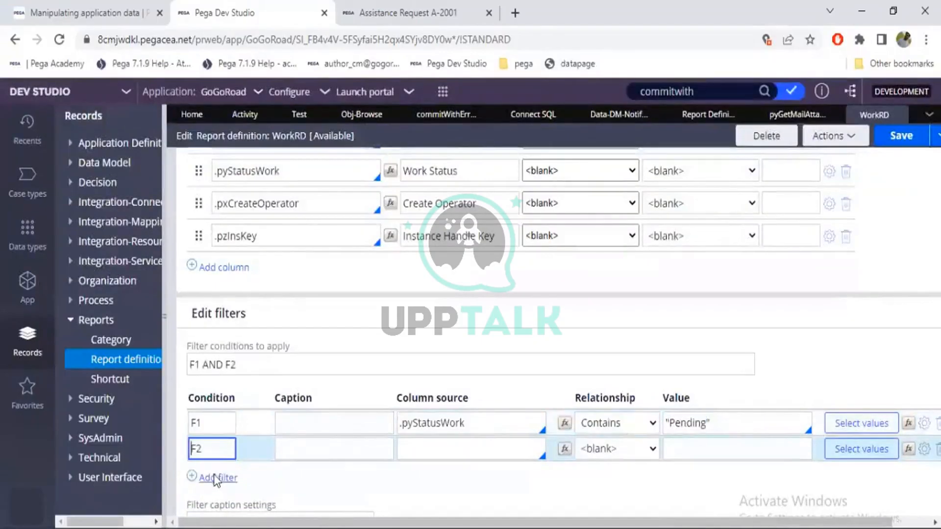
{"action": "left_click", "coordinate": [216, 478]}
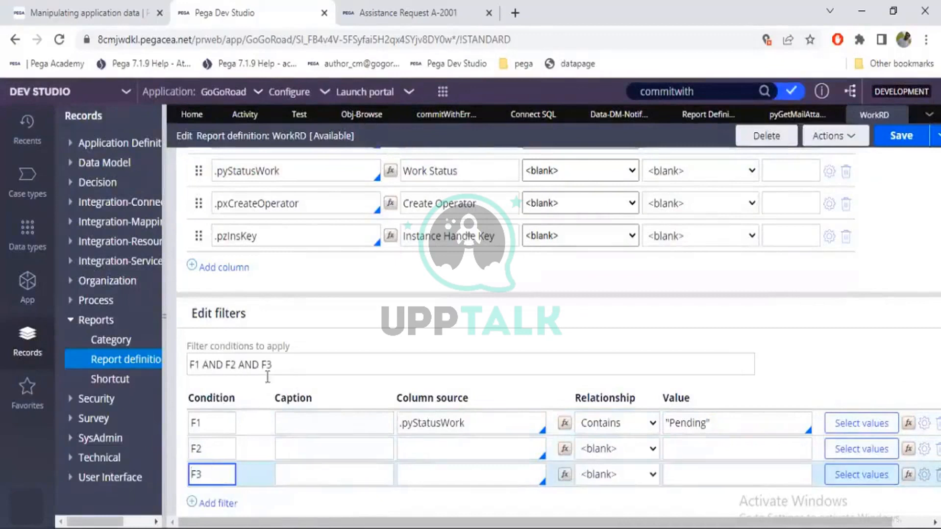
{"action": "left_click_drag", "start_coordinate": [290, 363], "coordinate": [191, 363]}
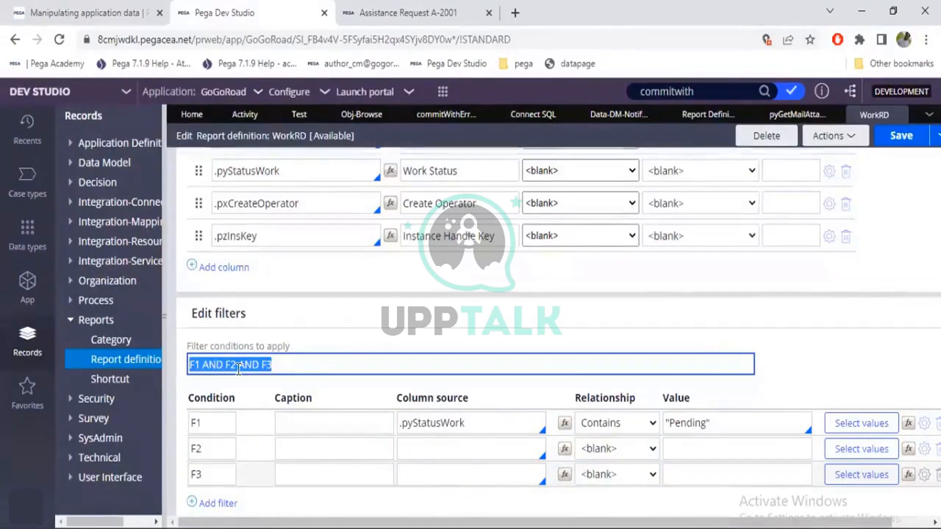
Compare the WorkRD columns with the Obj-Browse parameters and .EMpSal condition choices in the test activity
{"action": "scroll", "coordinate": [238, 368], "scroll_direction": "up", "scroll_amount": 3}
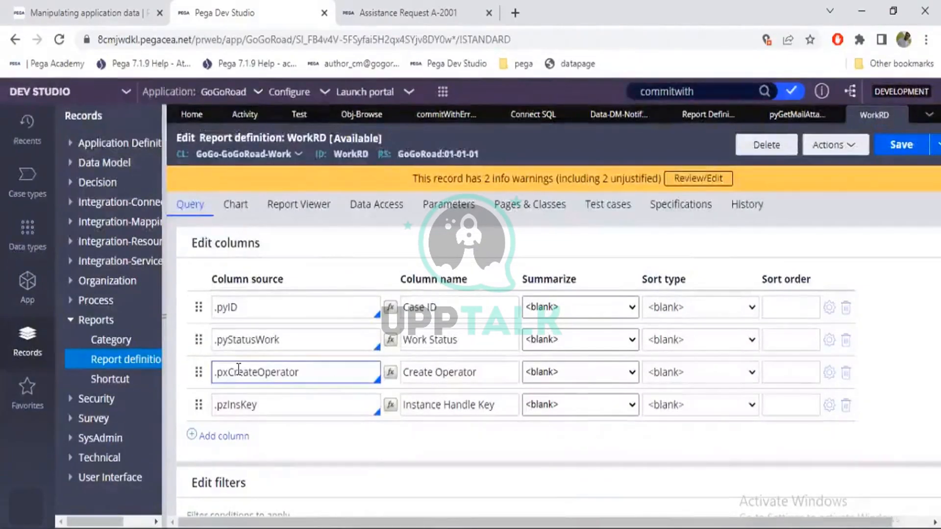
{"action": "left_click", "coordinate": [299, 122]}
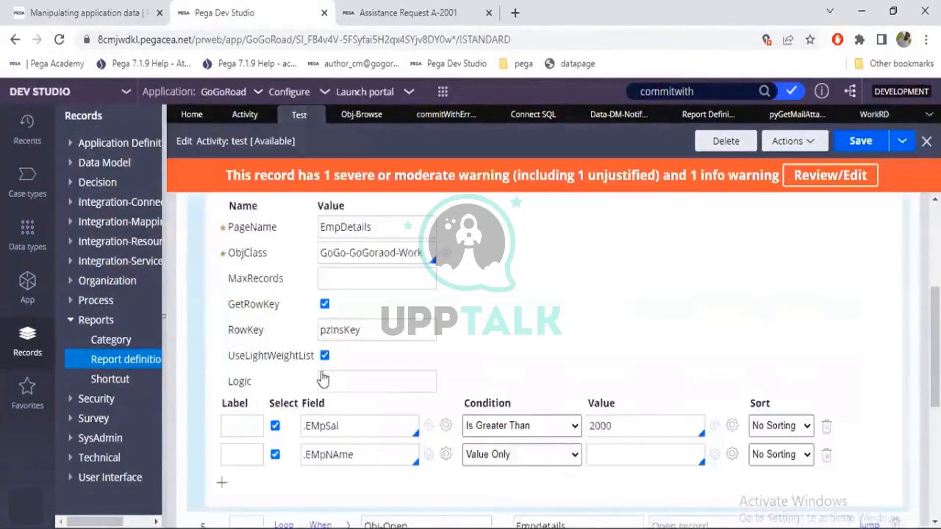
{"action": "left_click", "coordinate": [503, 436]}
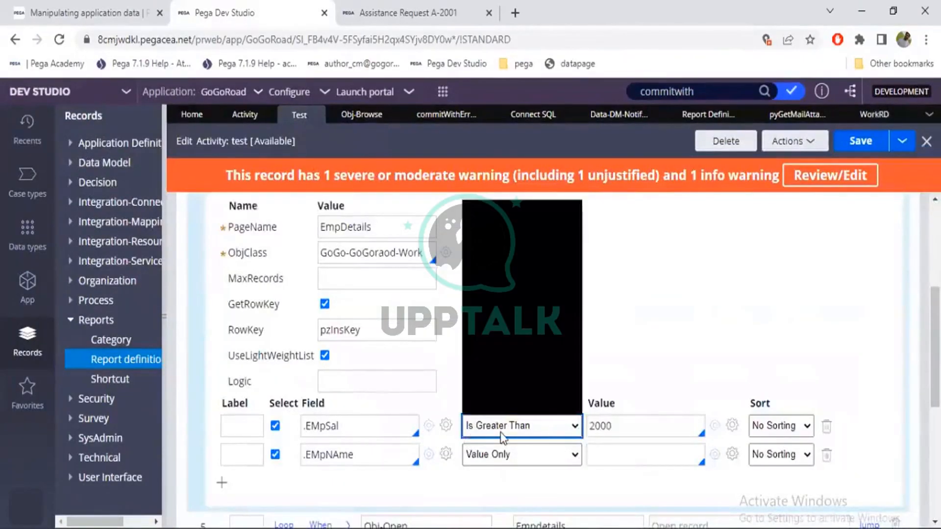
{"action": "left_click", "coordinate": [502, 436]}
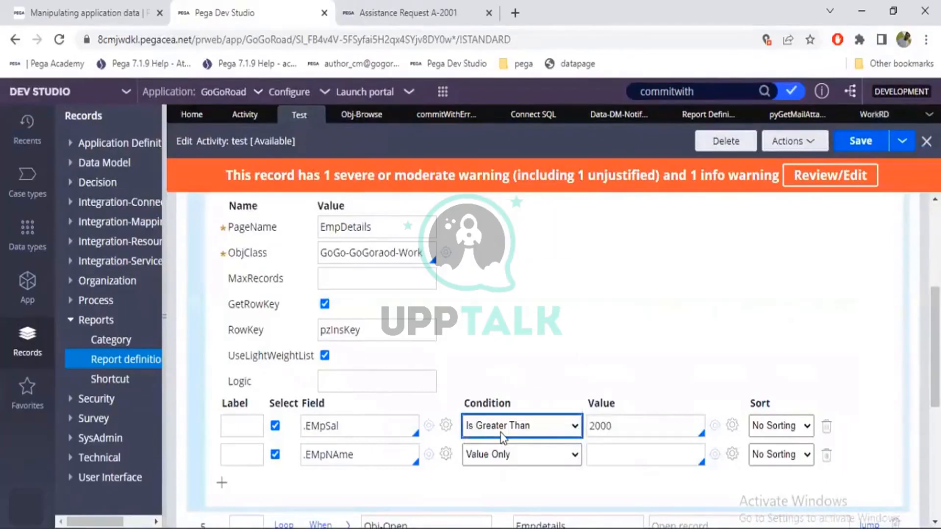
{"action": "scroll", "coordinate": [363, 417], "scroll_direction": "up", "scroll_amount": 3}
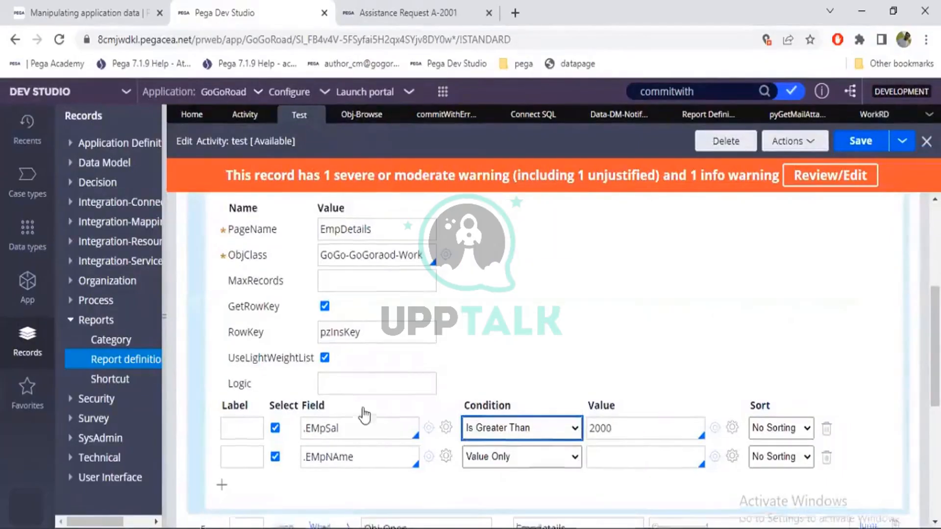
{"action": "scroll", "coordinate": [363, 415], "scroll_direction": "up", "scroll_amount": 1}
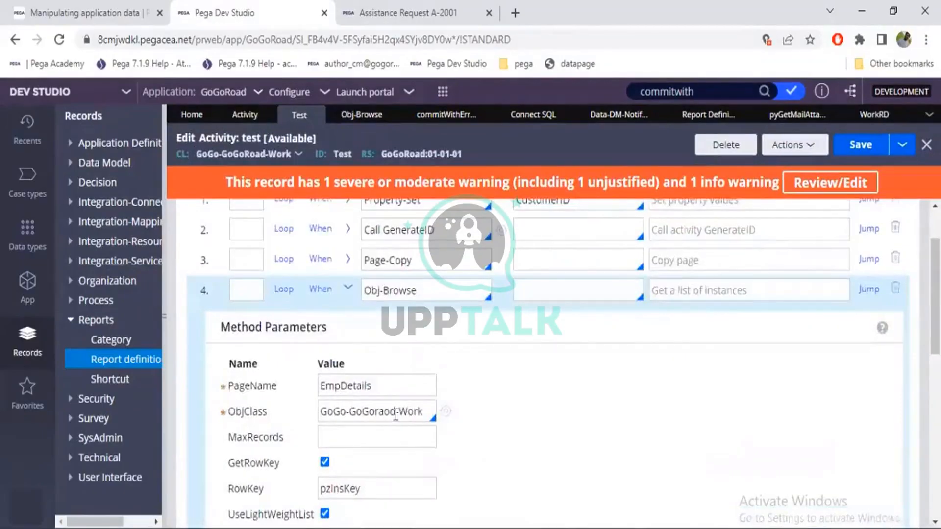
{"action": "scroll", "coordinate": [395, 417], "scroll_direction": "down", "scroll_amount": 3}
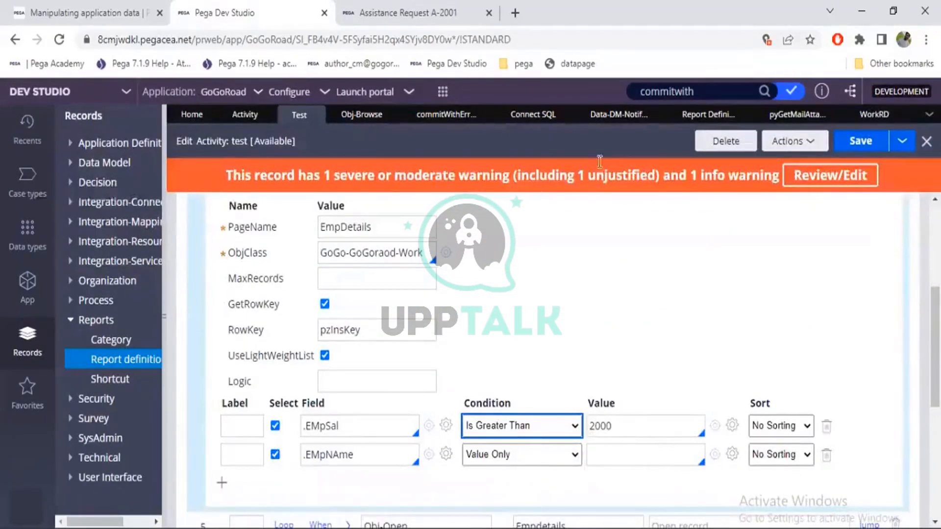
Return to WorkRD and look through its report viewer, data access, parameters, and pages and classes settings, including the report header and user actions
{"action": "left_click", "coordinate": [871, 116]}
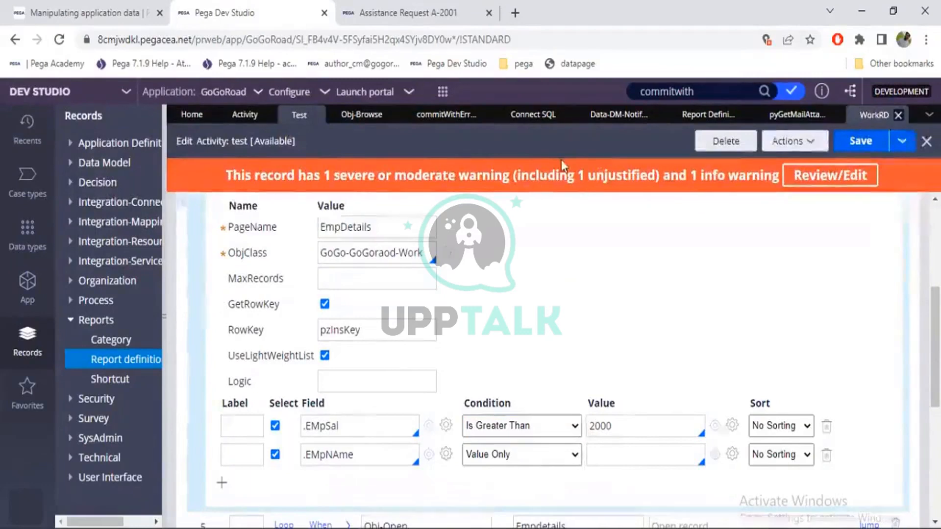
{"action": "left_click", "coordinate": [322, 209]}
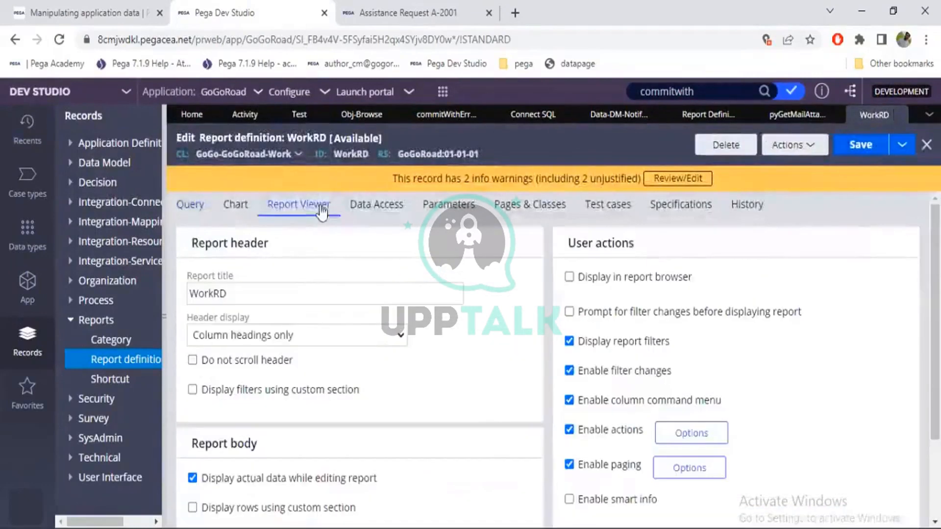
{"action": "left_click", "coordinate": [354, 217]}
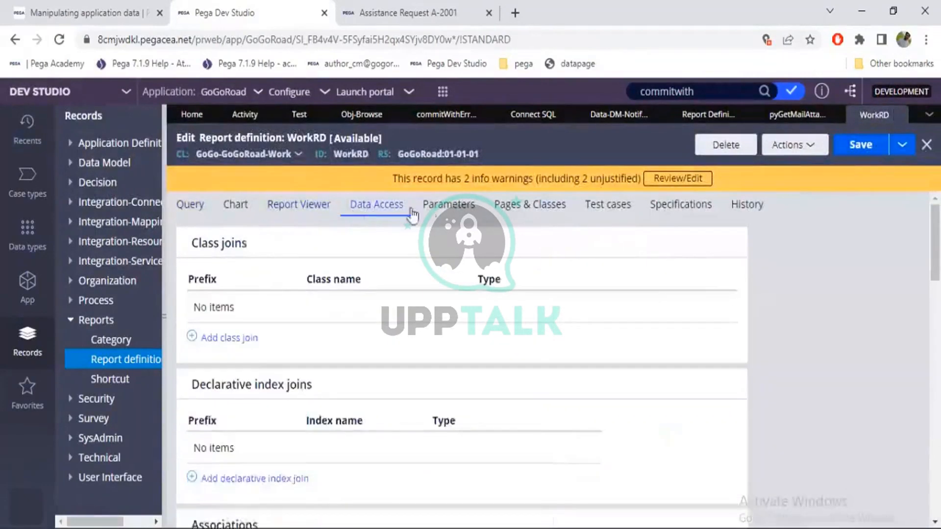
{"action": "left_click", "coordinate": [433, 211]}
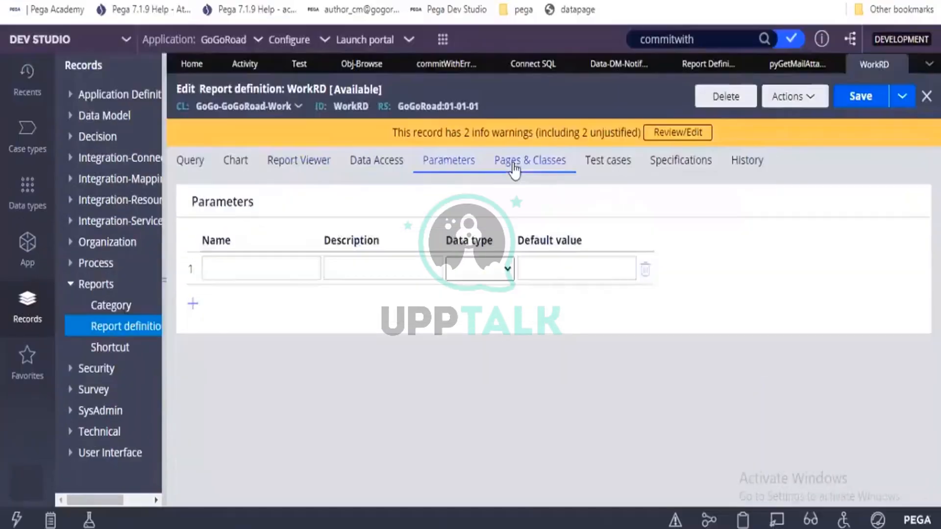
{"action": "left_click", "coordinate": [527, 206]}
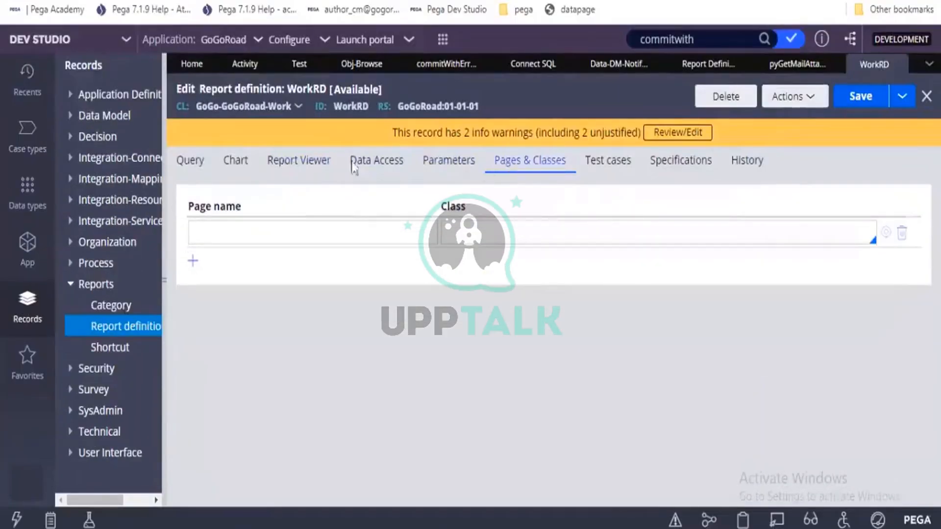
{"action": "left_click", "coordinate": [236, 164]}
{"action": "left_click", "coordinate": [273, 166]}
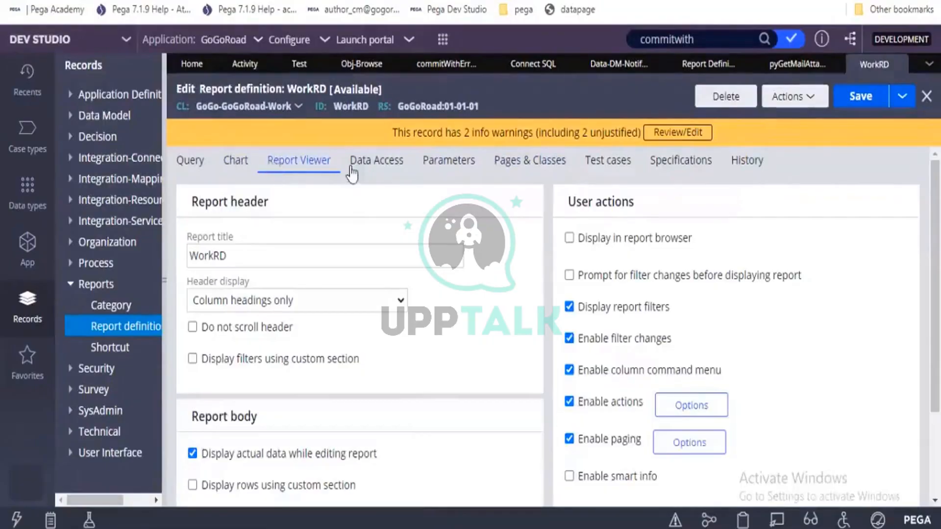
{"action": "scroll", "coordinate": [443, 304], "scroll_direction": "down", "scroll_amount": 3}
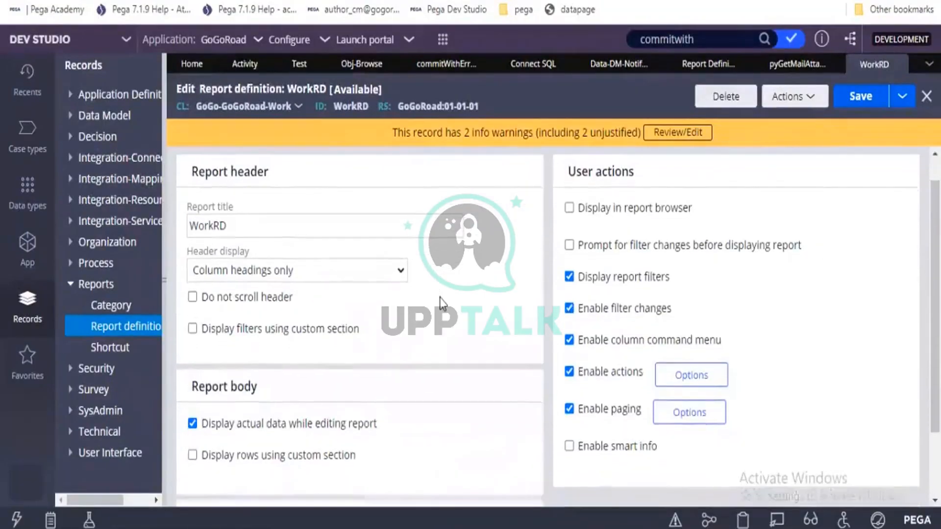
{"action": "scroll", "coordinate": [443, 304], "scroll_direction": "up", "scroll_amount": 3}
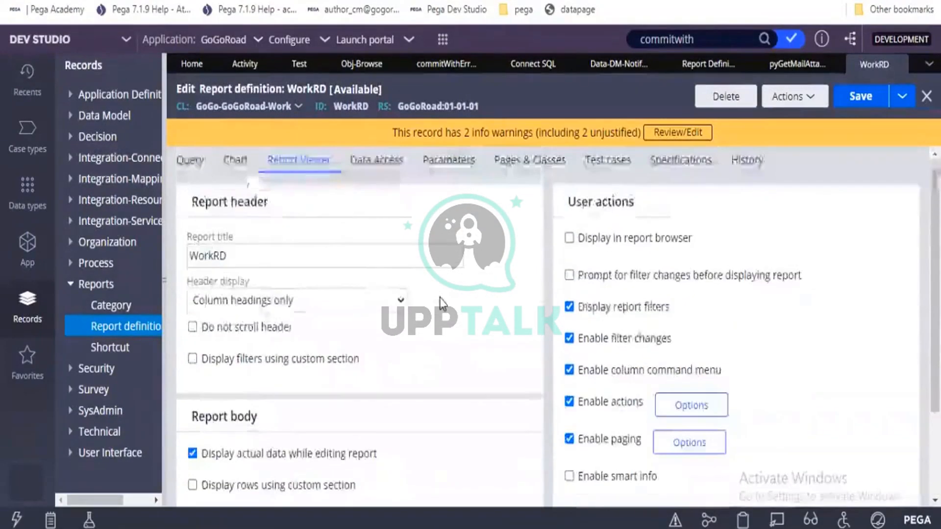
Examine WorkRD's data access settings from class joins down to row keys, check its parameters and page classes, and return to the query columns
{"action": "left_click", "coordinate": [375, 161]}
{"action": "scroll", "coordinate": [478, 319], "scroll_direction": "down", "scroll_amount": 10}
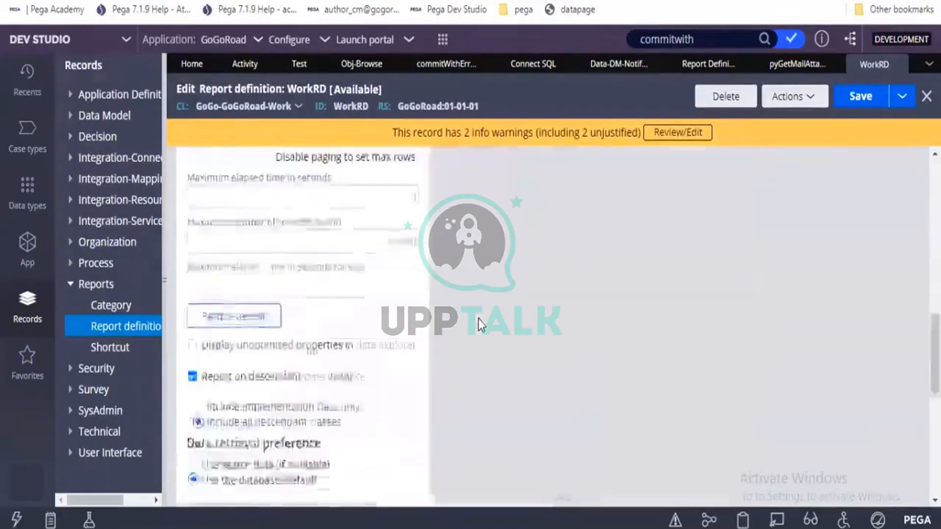
{"action": "scroll", "coordinate": [478, 318], "scroll_direction": "down", "scroll_amount": 5}
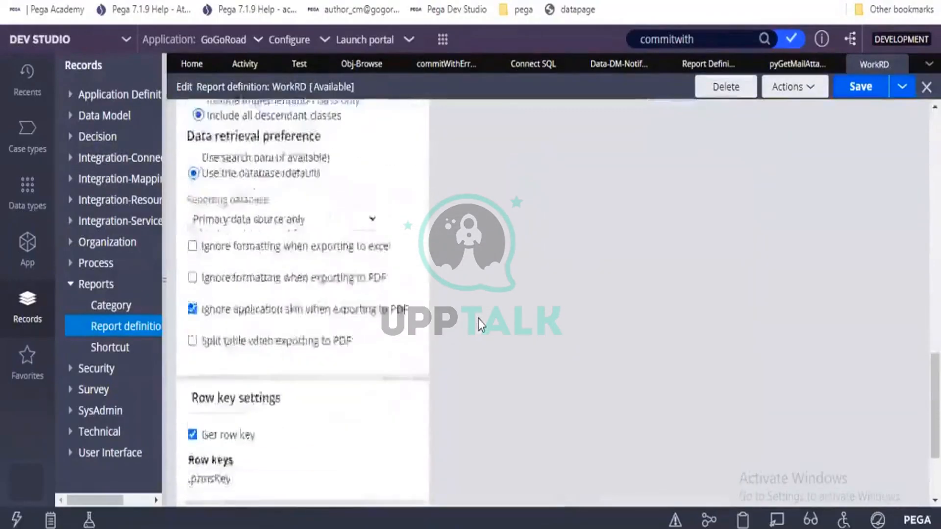
{"action": "scroll", "coordinate": [478, 319], "scroll_direction": "up", "scroll_amount": 1}
{"action": "scroll", "coordinate": [479, 318], "scroll_direction": "up", "scroll_amount": 15}
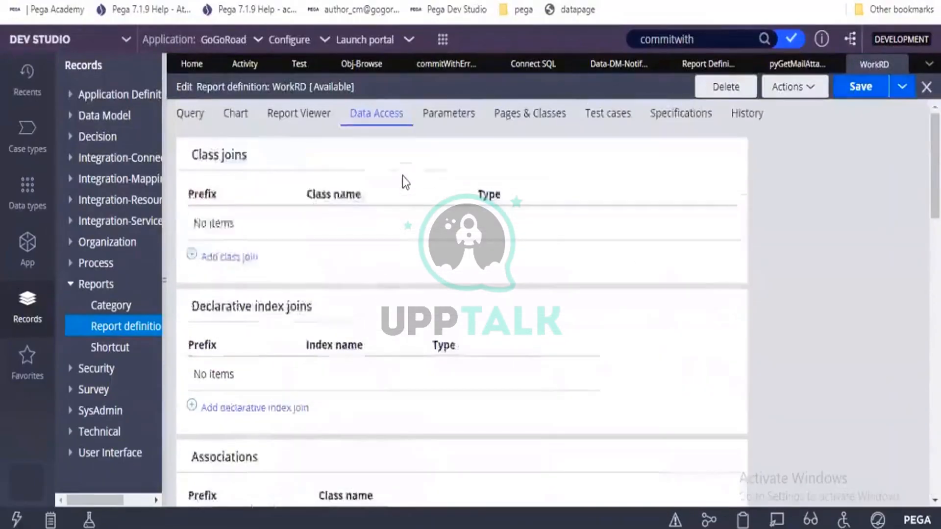
{"action": "left_click", "coordinate": [431, 168]}
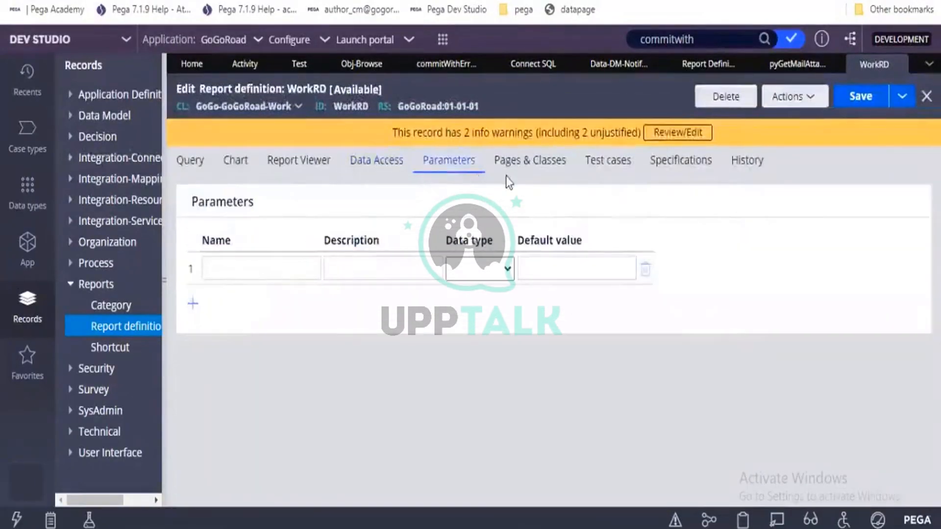
{"action": "left_click", "coordinate": [527, 169]}
{"action": "left_click", "coordinate": [192, 169]}
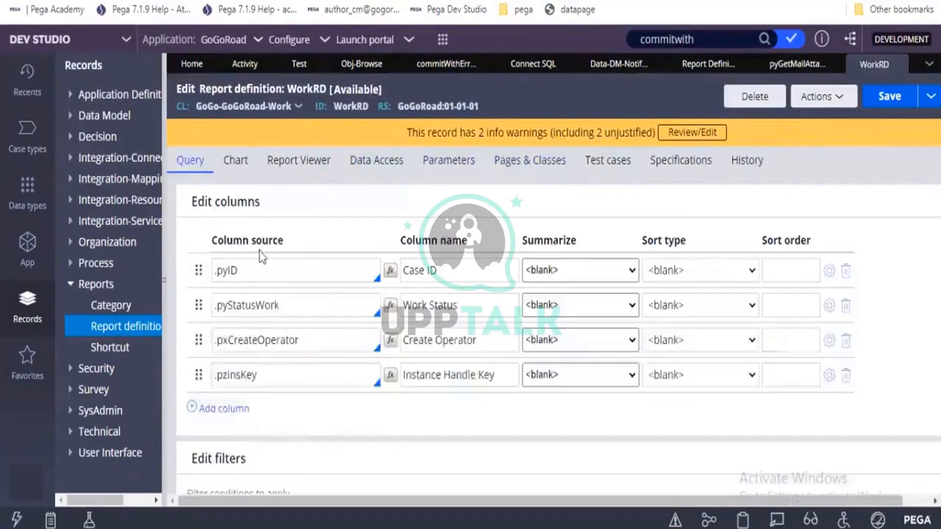
Switch to the Excel workbook Book1 and add an Emp Email header after emp exp in the second employee table
{"action": "left_click", "coordinate": [318, 369]}
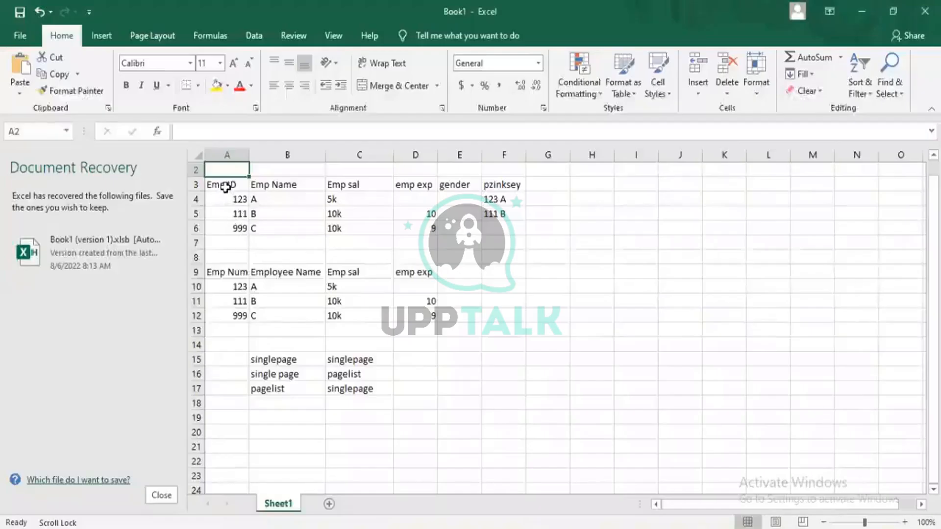
{"action": "left_click", "coordinate": [258, 327]}
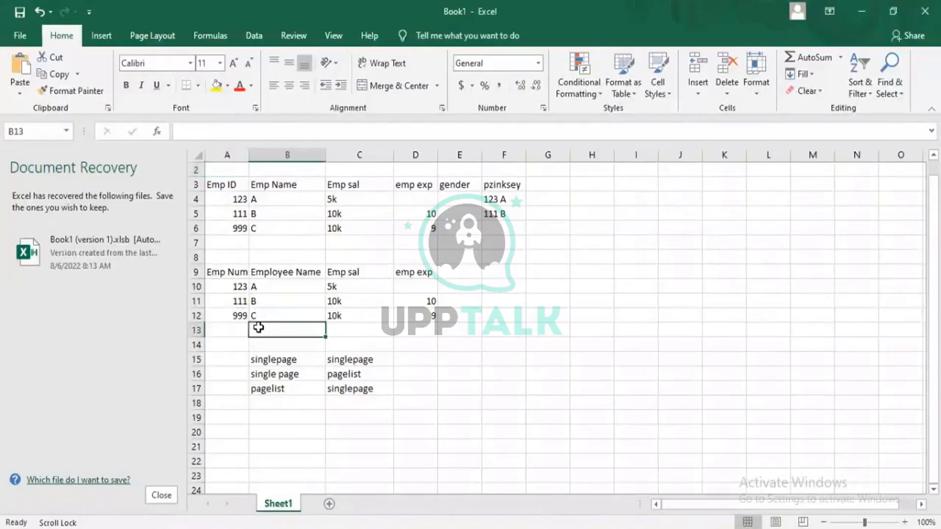
{"action": "left_click", "coordinate": [462, 274]}
{"action": "type", "text": "E"}
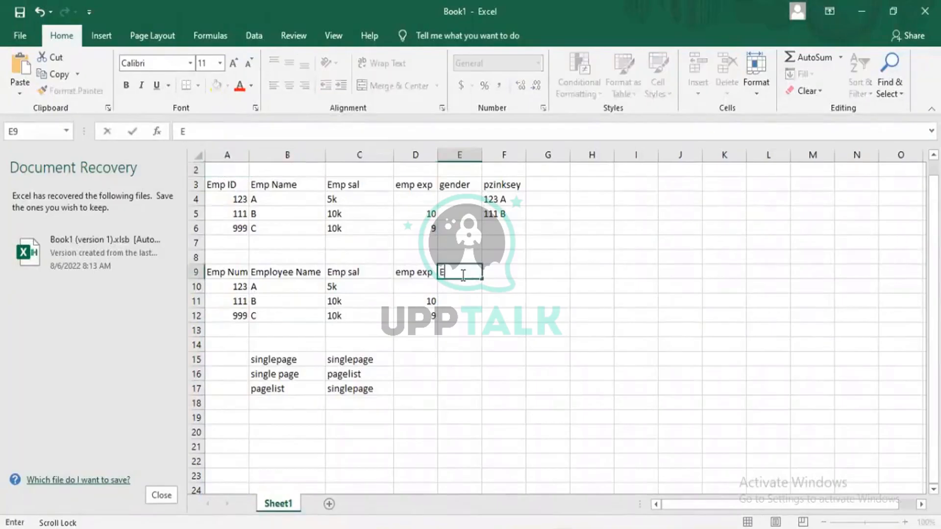
{"action": "type", "text": "mp EMail"}
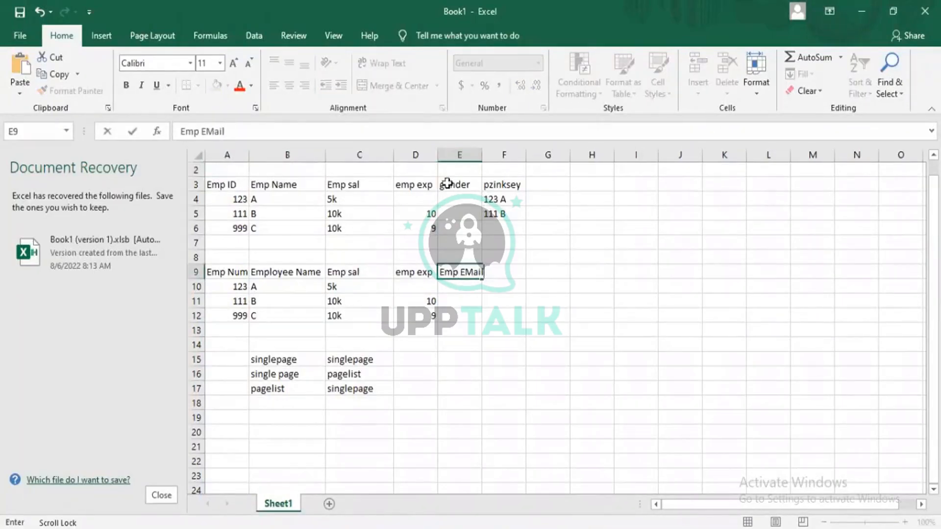
{"action": "left_click", "coordinate": [547, 190]}
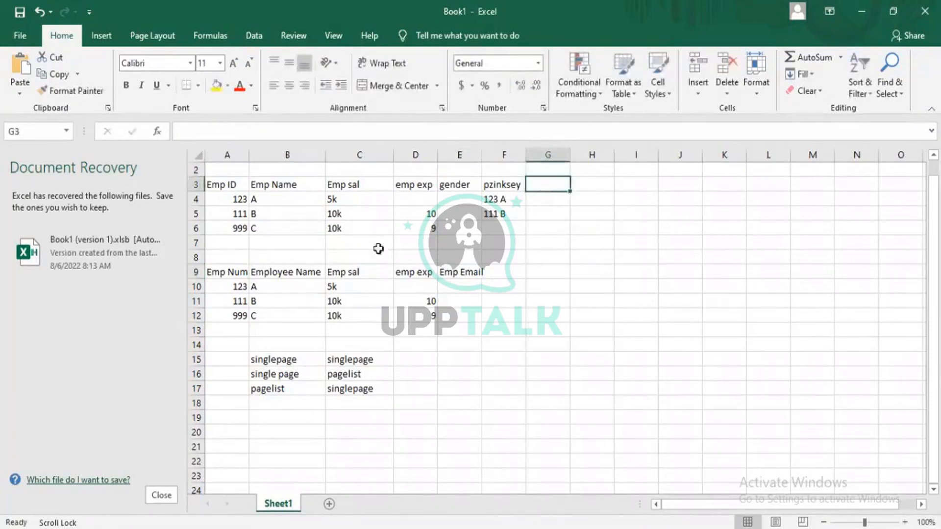
{"action": "left_click", "coordinate": [275, 188]}
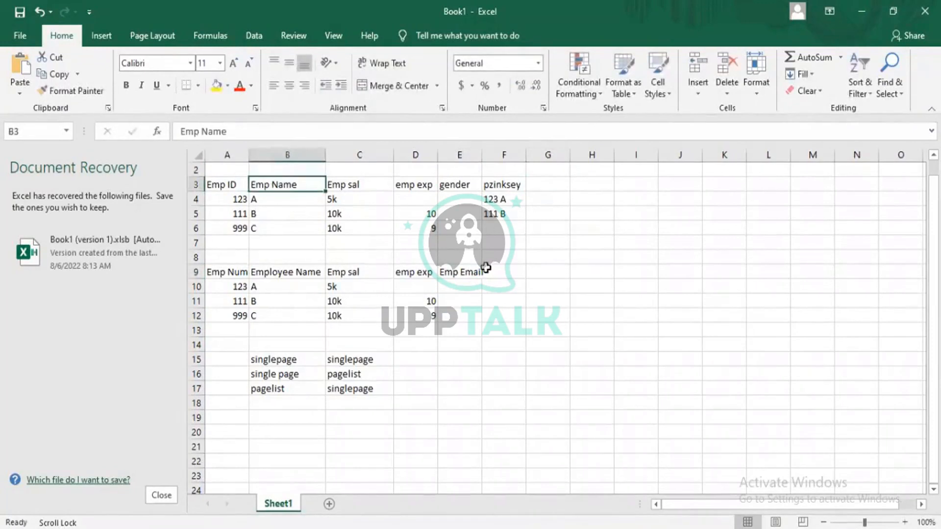
{"action": "left_click", "coordinate": [466, 271]}
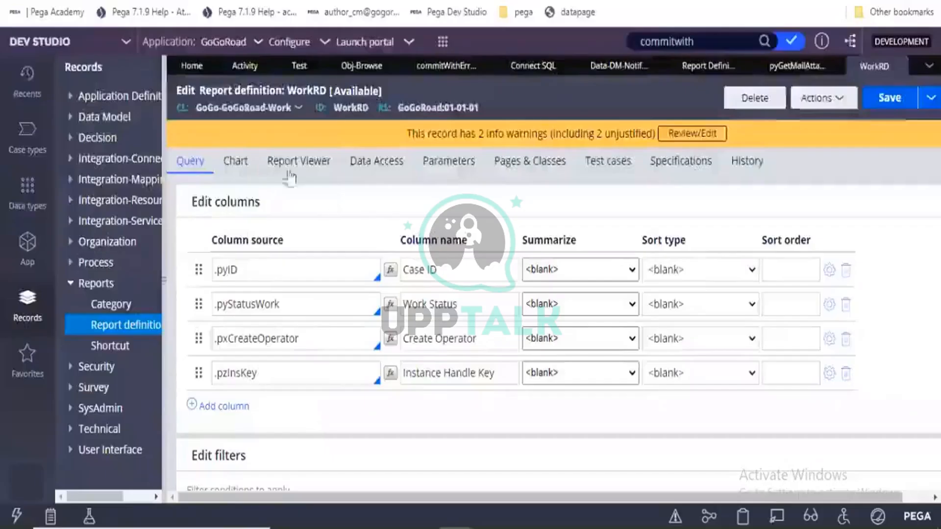
Return to WorkRD's data access settings and add a class join with prefix A
{"action": "left_click", "coordinate": [376, 166]}
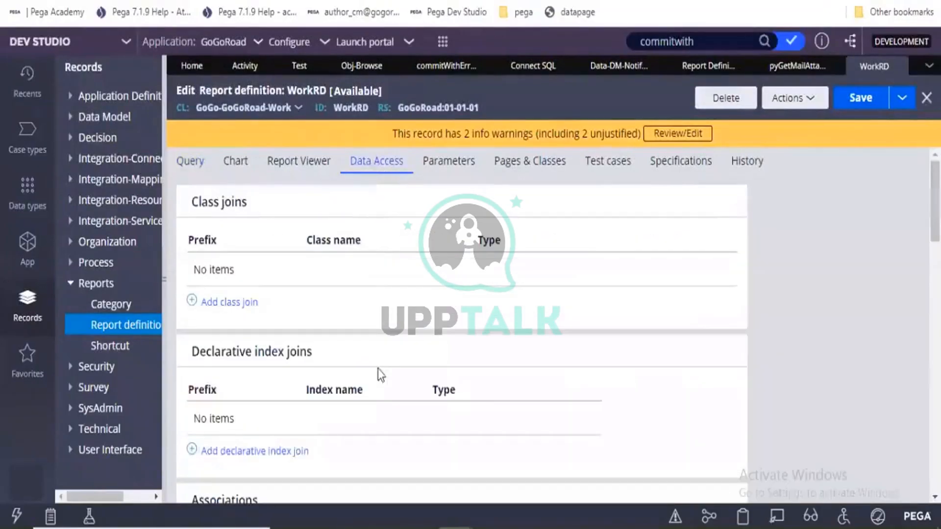
{"action": "scroll", "coordinate": [380, 375], "scroll_direction": "down", "scroll_amount": 5}
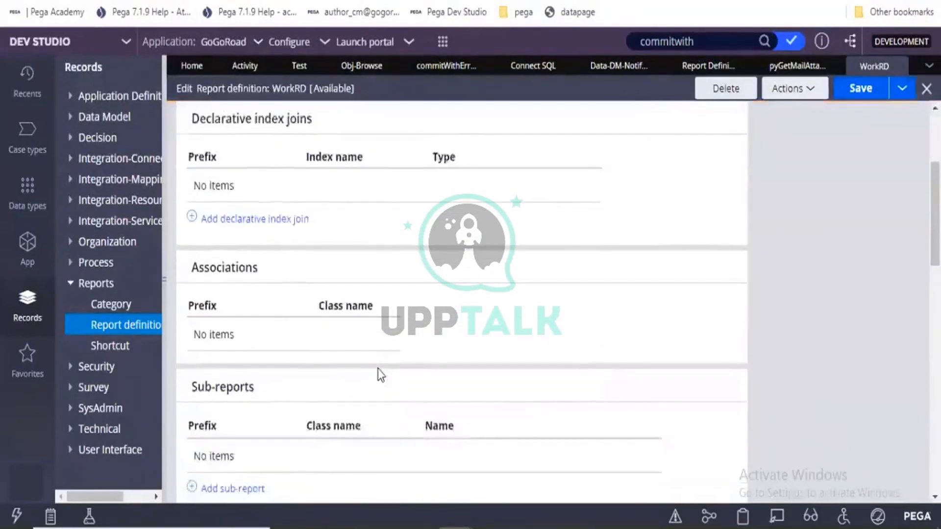
{"action": "scroll", "coordinate": [379, 374], "scroll_direction": "up", "scroll_amount": 5}
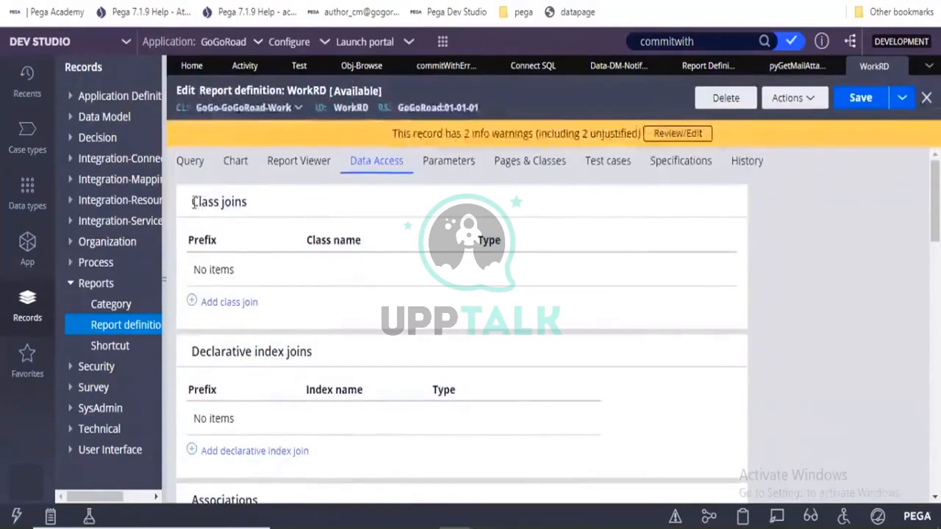
{"action": "left_click_drag", "start_coordinate": [229, 203], "coordinate": [248, 203]}
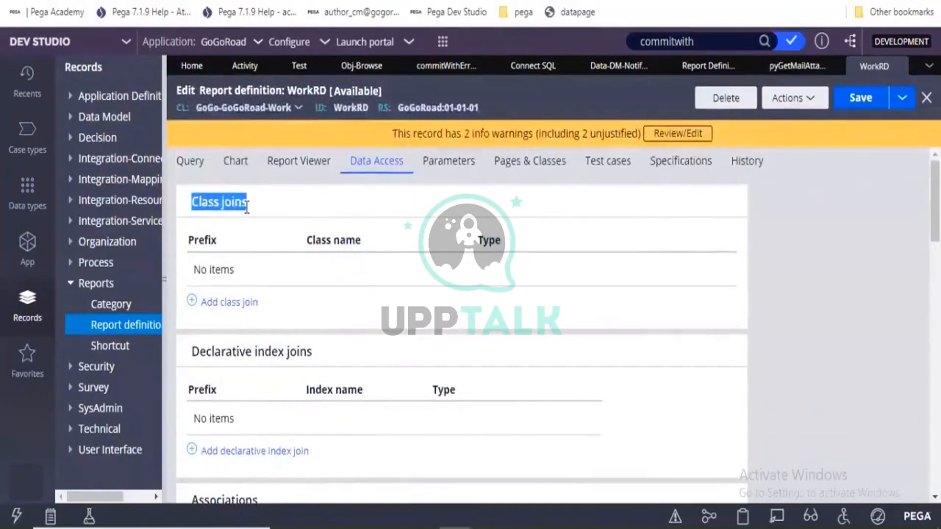
{"action": "left_click", "coordinate": [232, 303]}
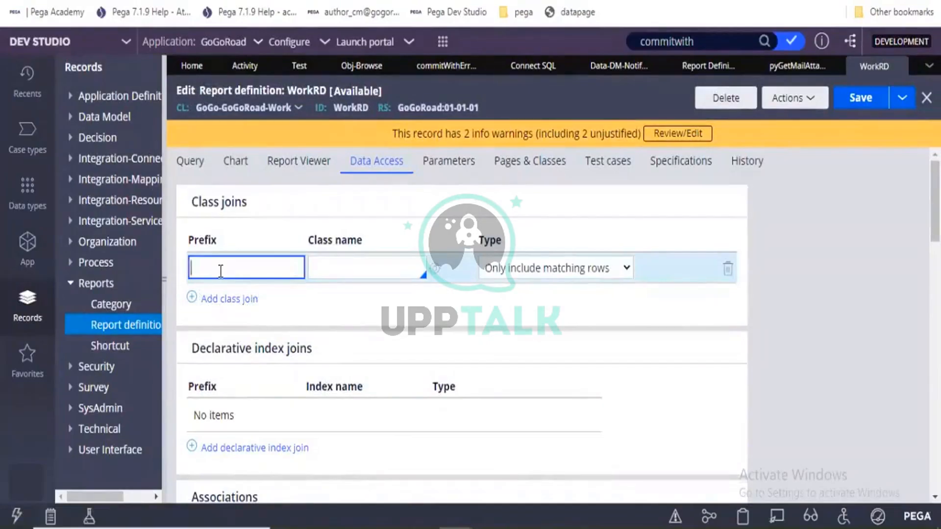
{"action": "type", "text": "A"}
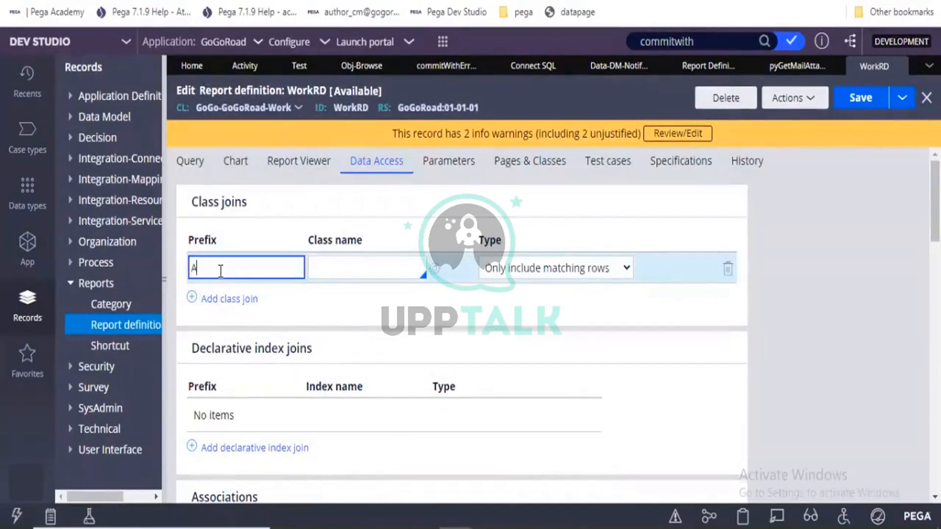
Set the class name of join A to GoGo-GoGoRoad-Work
{"action": "left_click", "coordinate": [324, 267]}
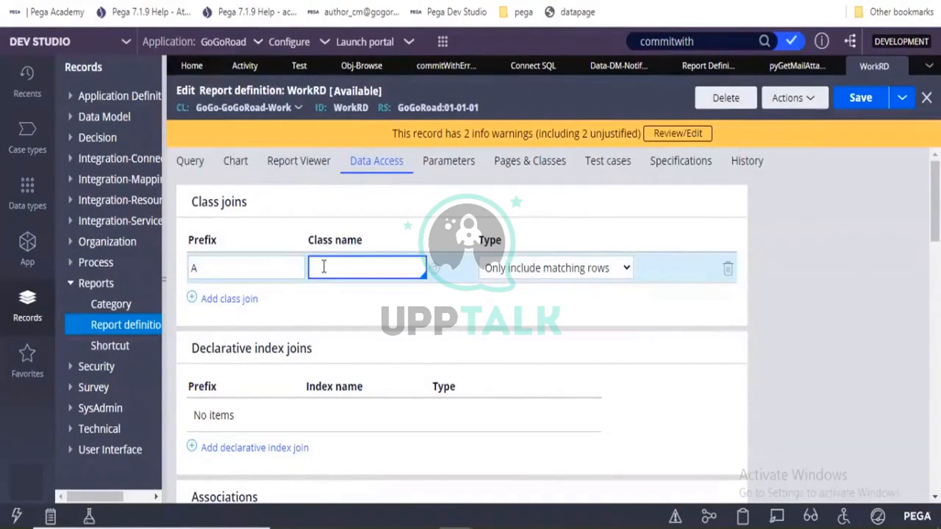
{"action": "left_click_drag", "start_coordinate": [307, 241], "coordinate": [369, 242]}
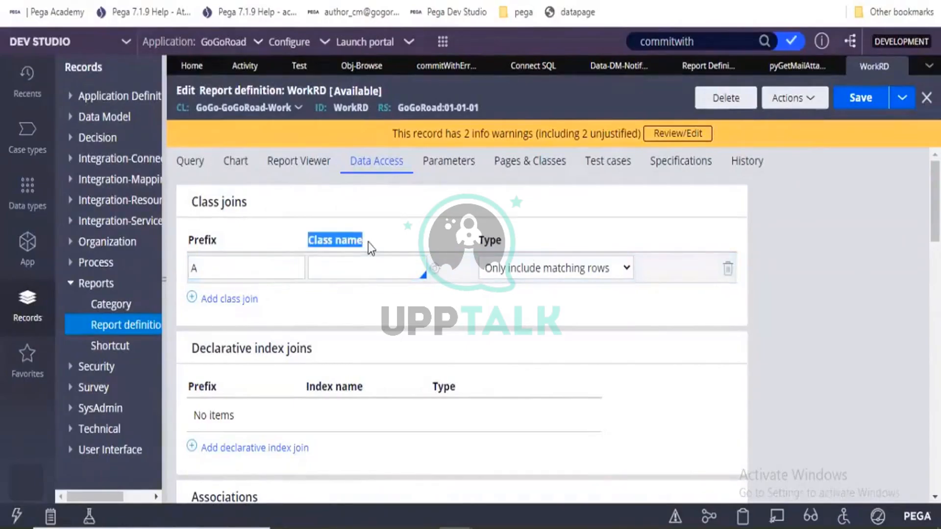
{"action": "left_click", "coordinate": [352, 269]}
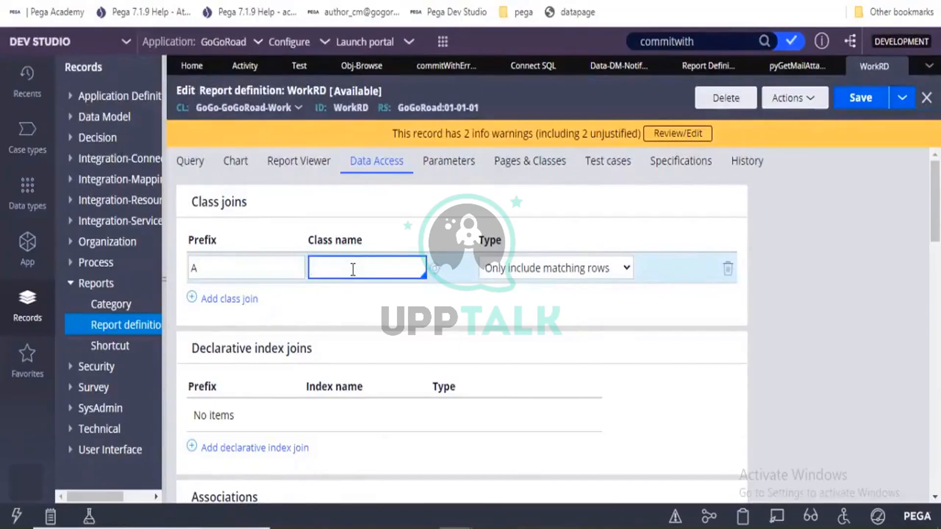
{"action": "key", "text": "Down"}
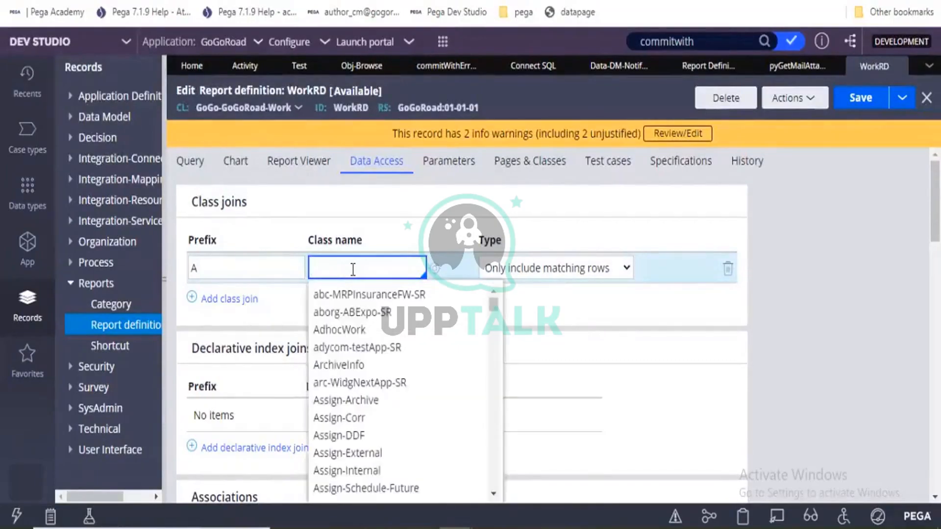
{"action": "type", "text": "GoGO"}
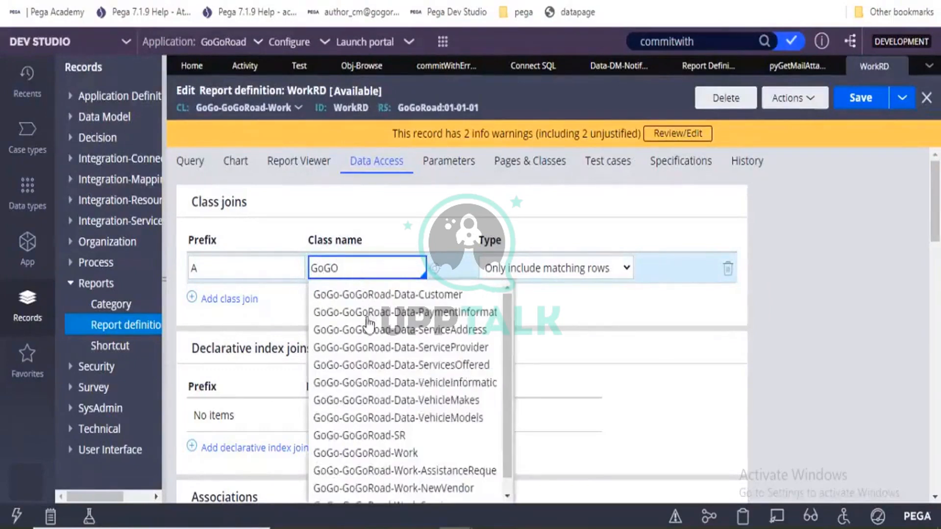
{"action": "left_click", "coordinate": [353, 453]}
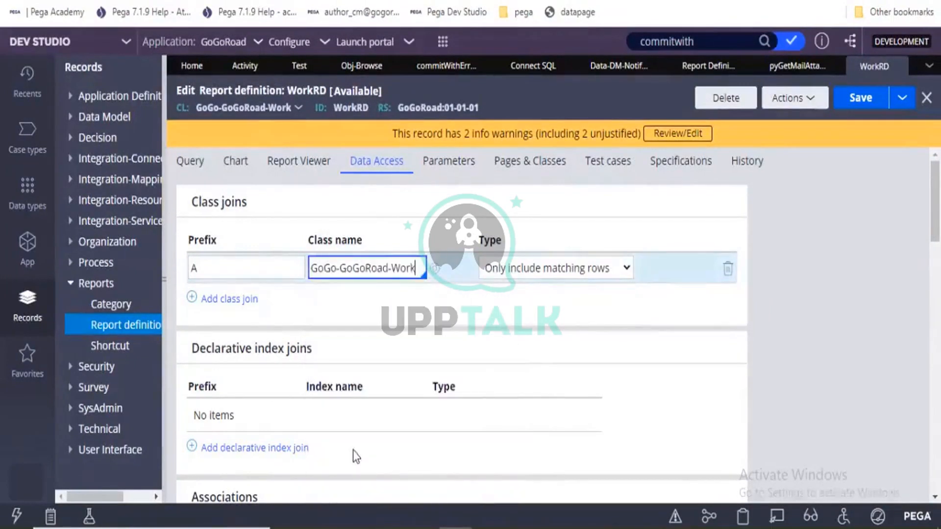
Review the row-matching type options for class join A, keeping Only include matching rows
{"action": "left_click", "coordinate": [550, 270]}
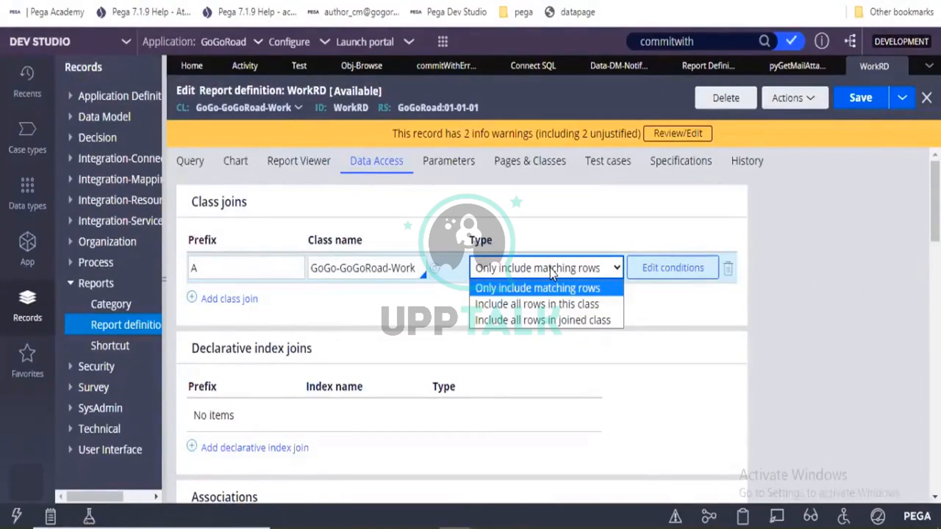
{"action": "left_click", "coordinate": [550, 286]}
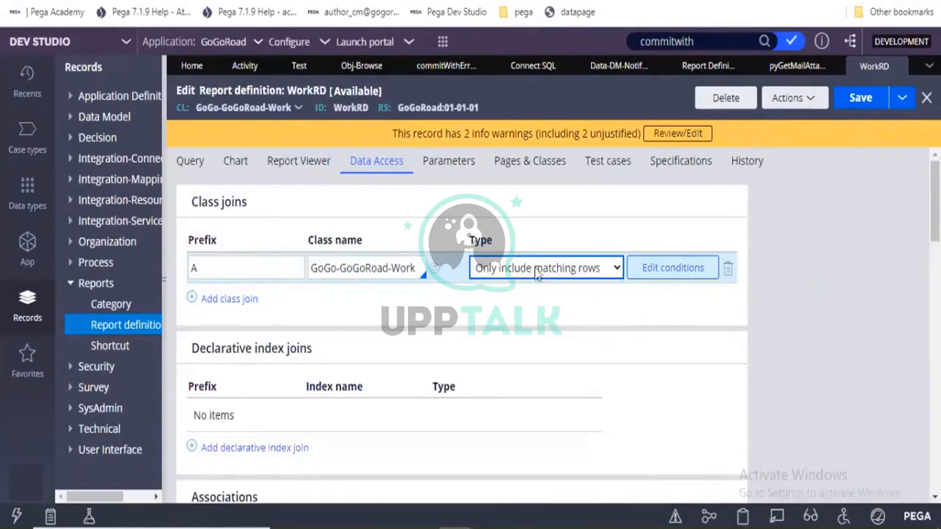
{"action": "left_click", "coordinate": [541, 271]}
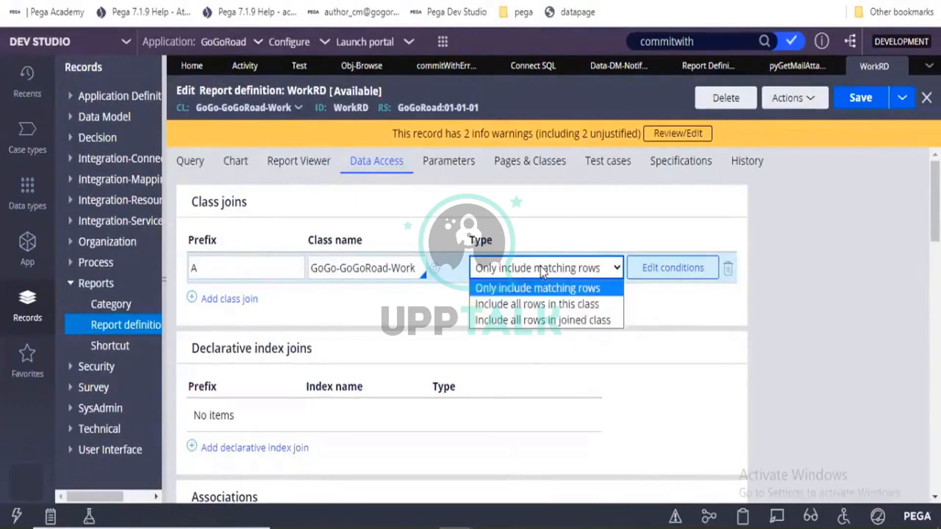
{"action": "left_click", "coordinate": [541, 269]}
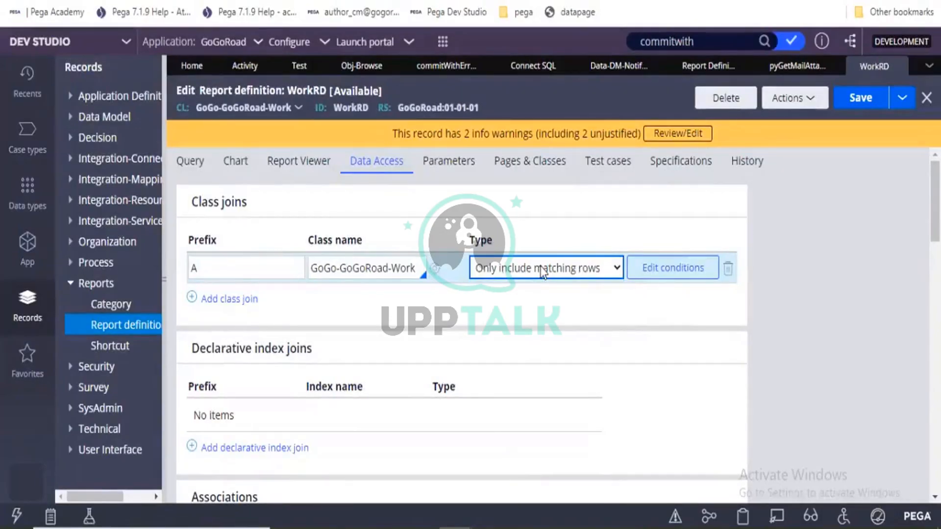
{"action": "left_click", "coordinate": [542, 273]}
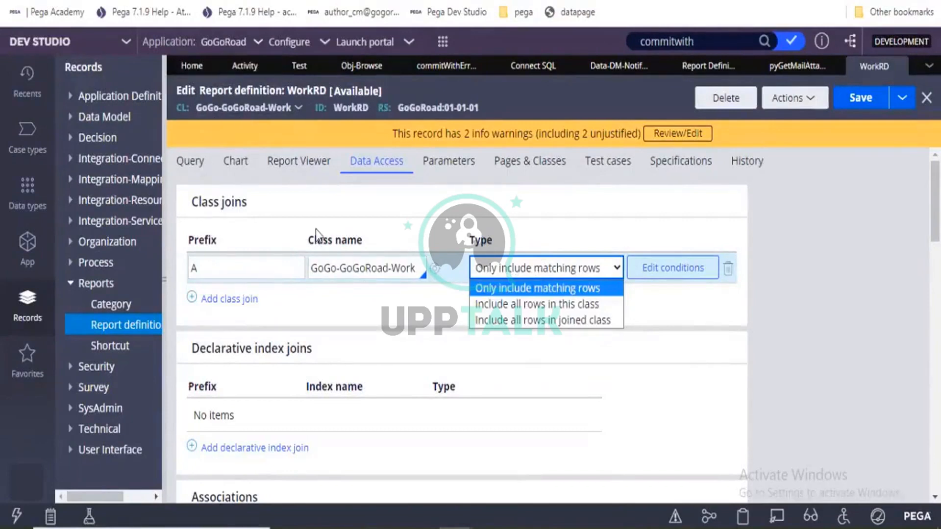
Clear the class name of class join A
{"action": "double_click", "coordinate": [371, 269]}
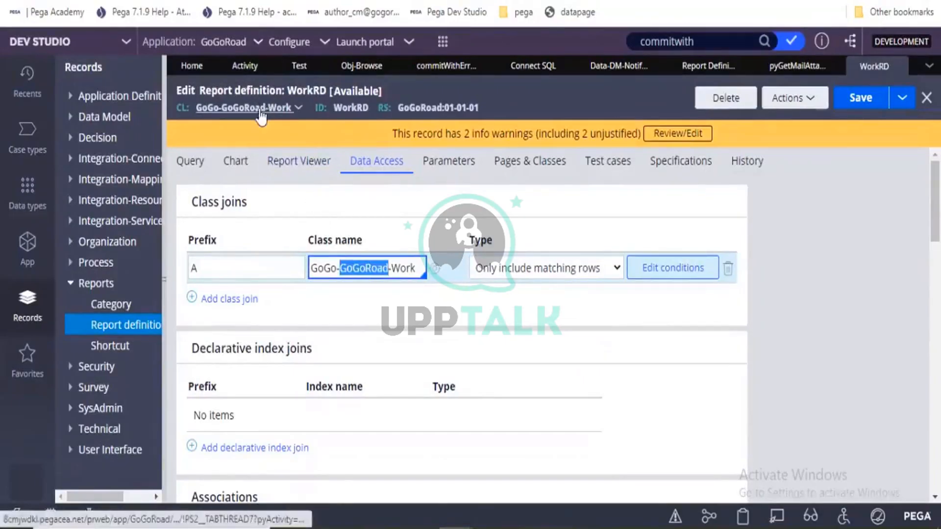
{"action": "key", "text": "ctrl+a"}
{"action": "key", "text": "BackSpace"}
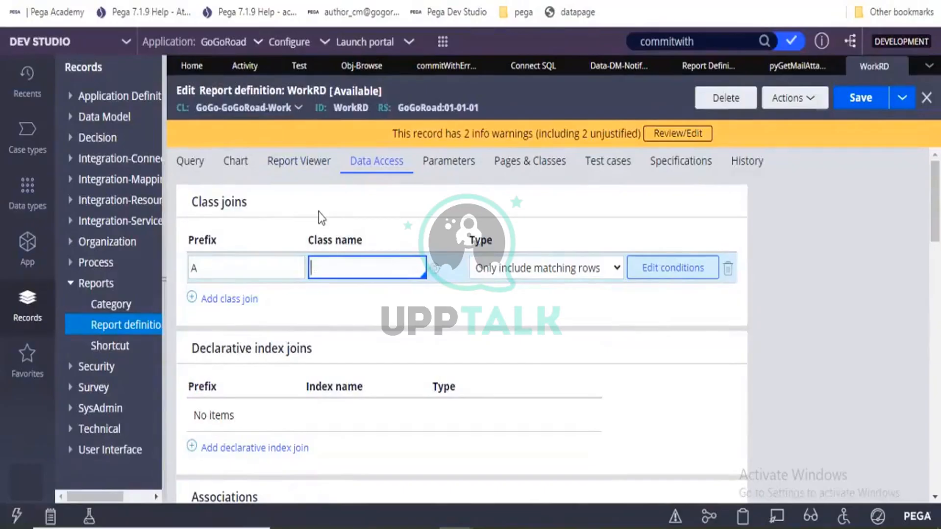
{"action": "type", "text": "Lin"}
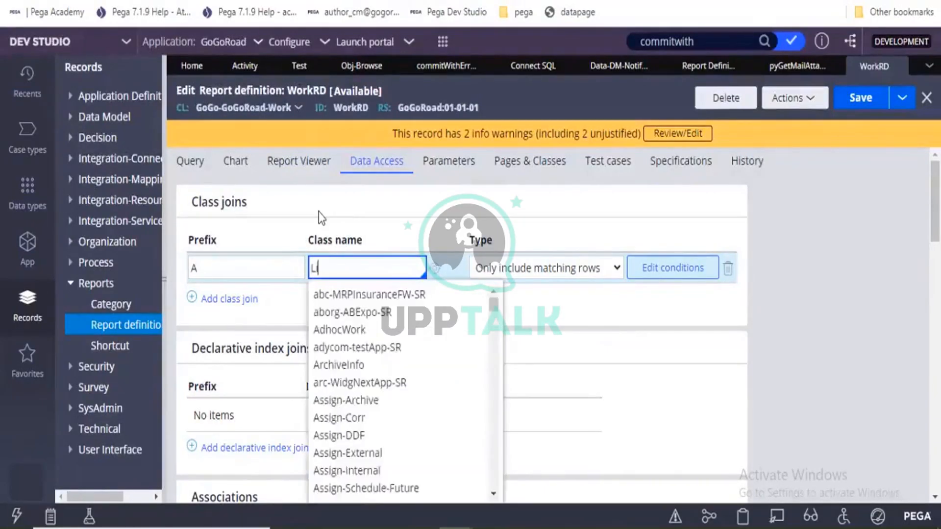
{"action": "type", "text": "k"}
{"action": "key", "text": "BackSpace"}
{"action": "key", "text": "BackSpace"}
{"action": "key", "text": "BackSpace"}
{"action": "key", "text": "BackSpace"}
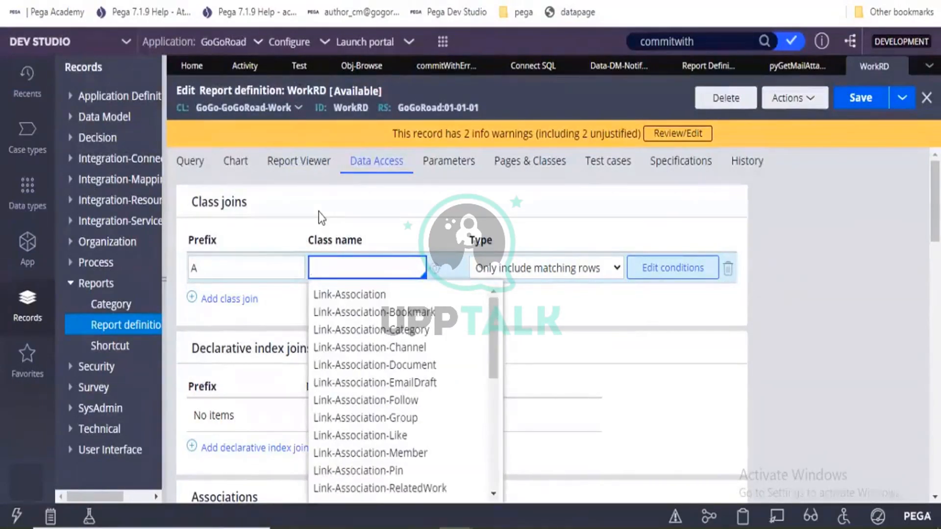
Set the class name of join A to Assign-WorkBasket and delete the extra blank join row
{"action": "type", "text": "Assi"}
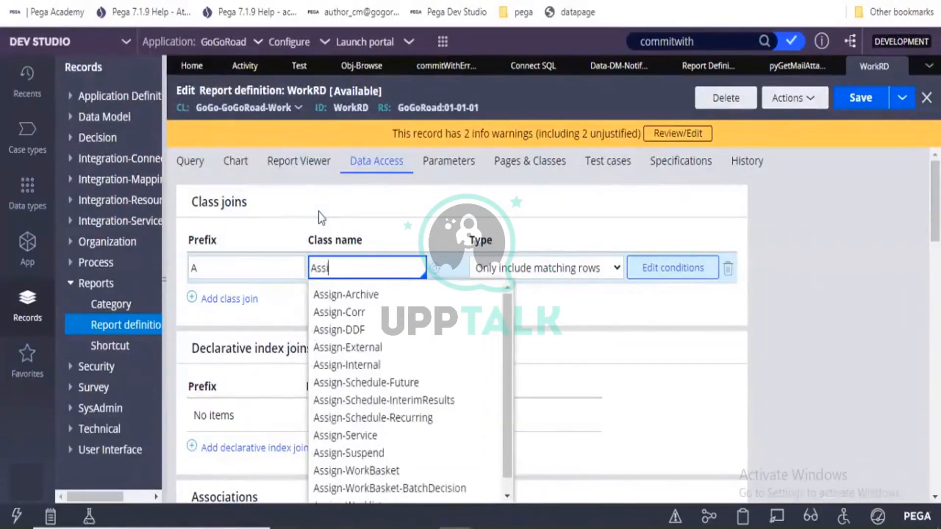
{"action": "type", "text": "gn-wo"}
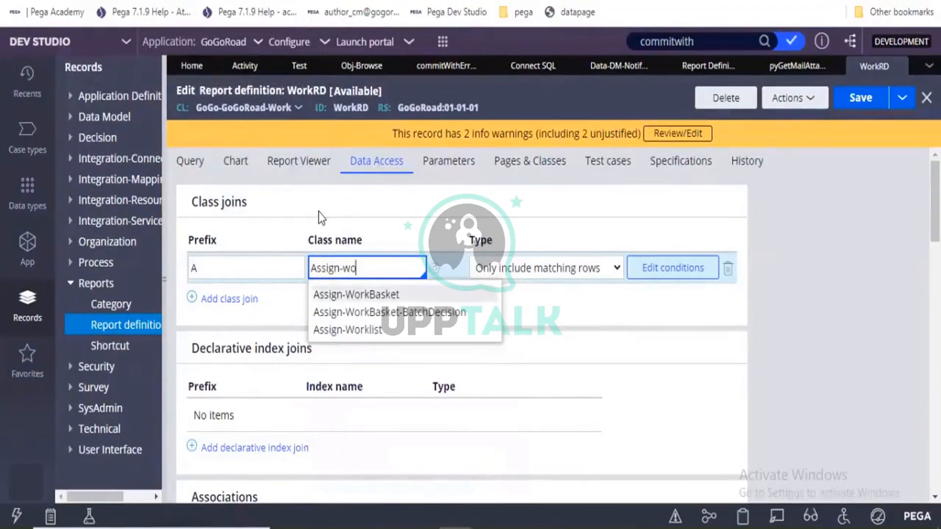
{"action": "key", "text": "Return"}
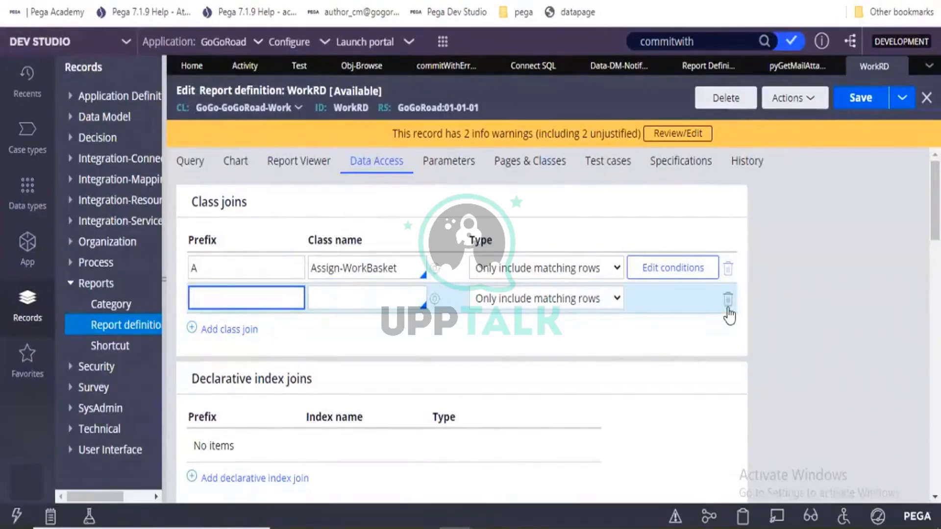
{"action": "left_click", "coordinate": [728, 299]}
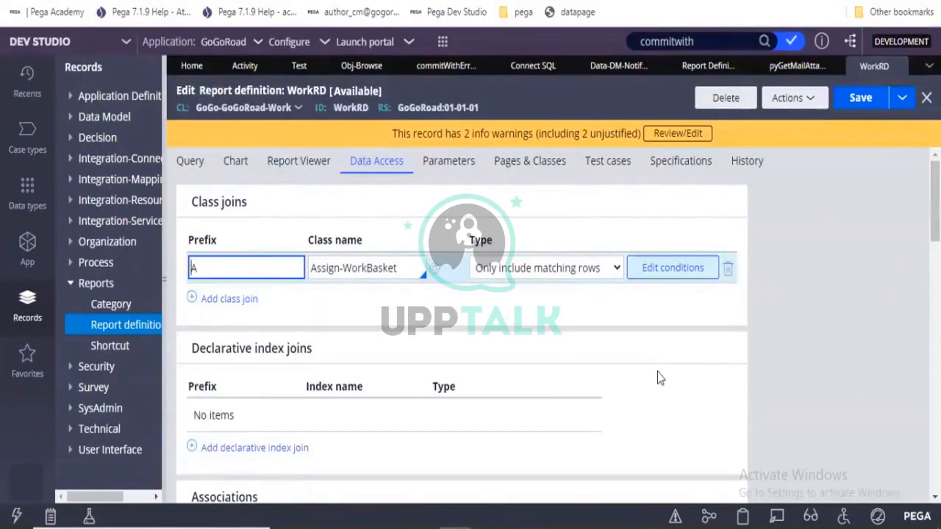
Switch to the Excel workbook and compare the Emp Name and Employee Name columns of the two employee tables
{"action": "key", "text": "alt+Tab"}
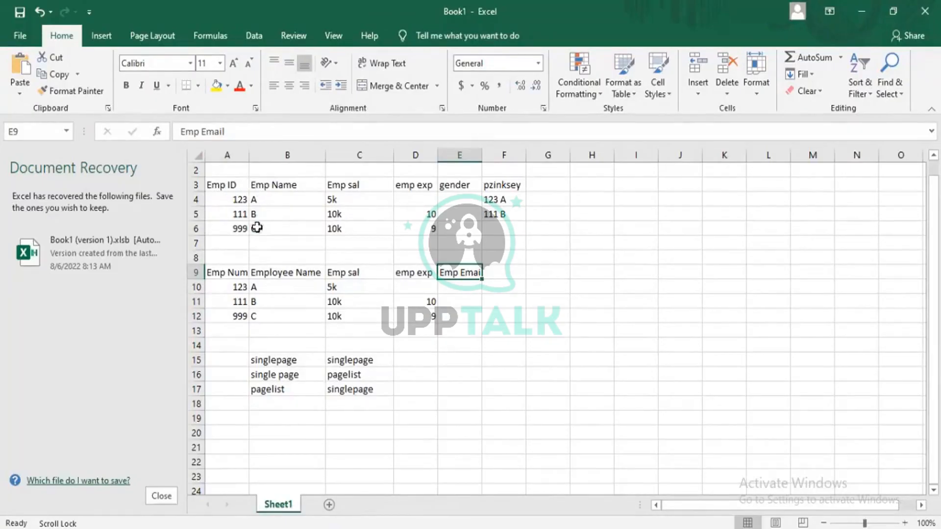
{"action": "left_click", "coordinate": [277, 186]}
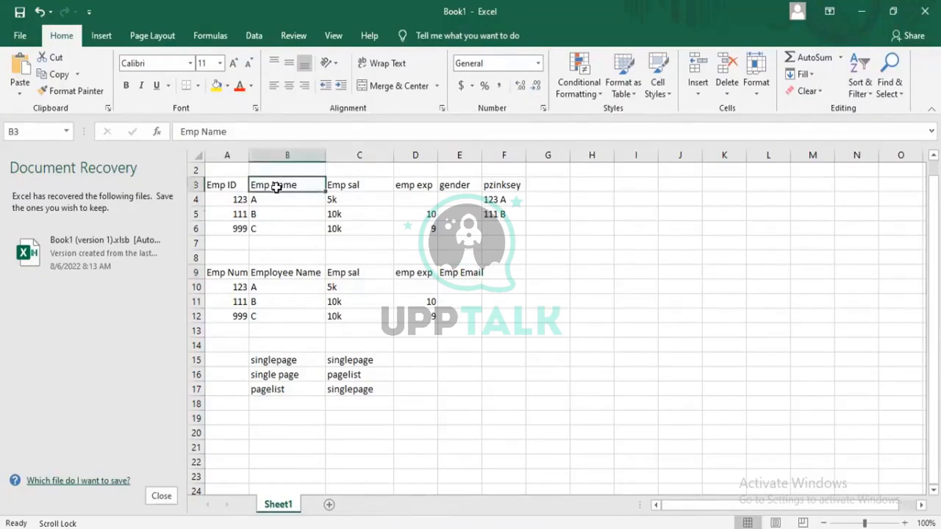
{"action": "left_click", "coordinate": [280, 272]}
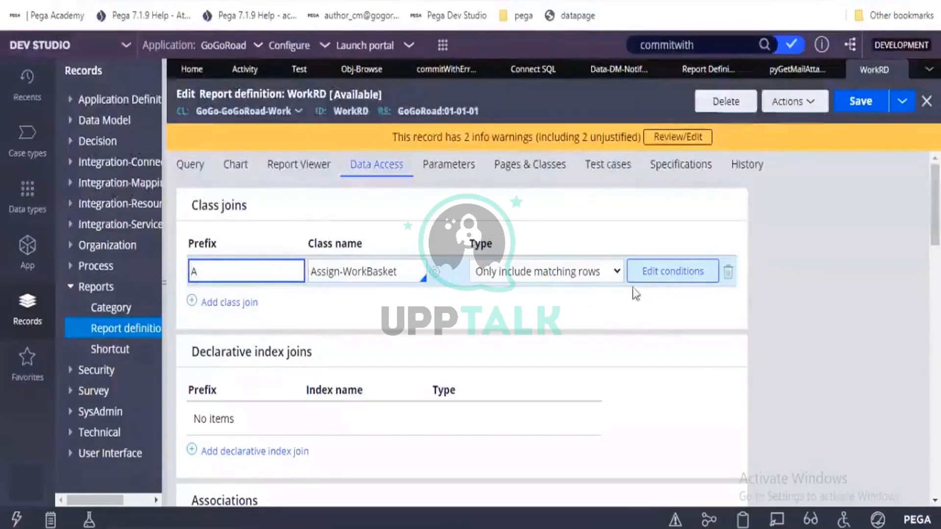
Examine the filter condition of class join A on Assign-WorkBasket, matching A.pxRefObjectKey to .pzInsKey
{"action": "left_click", "coordinate": [653, 281]}
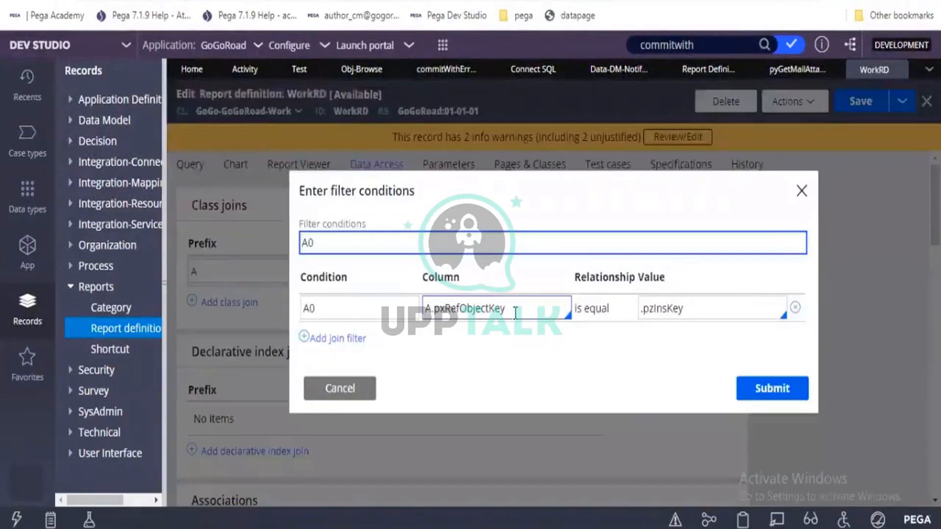
{"action": "left_click_drag", "start_coordinate": [516, 313], "coordinate": [439, 308]}
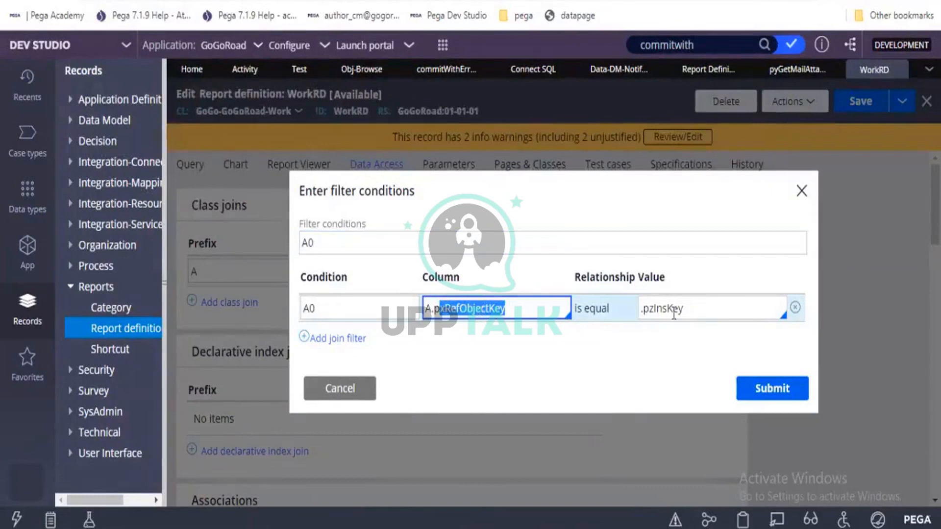
{"action": "double_click", "coordinate": [657, 306]}
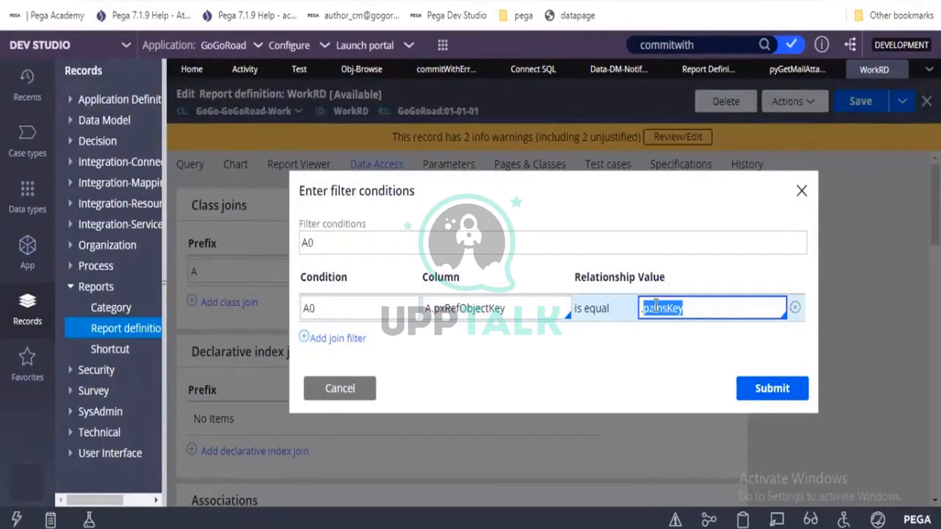
{"action": "left_click", "coordinate": [765, 396]}
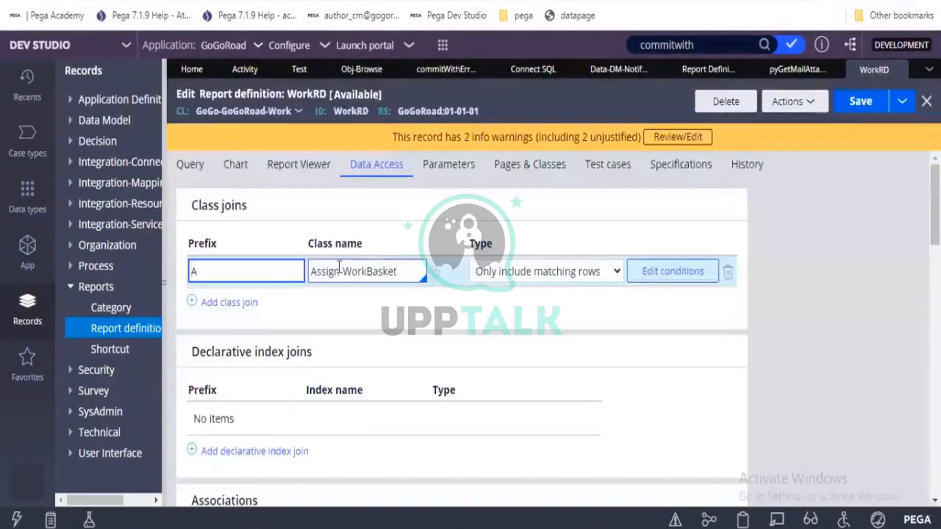
{"action": "left_click", "coordinate": [339, 267]}
{"action": "left_click", "coordinate": [658, 279]}
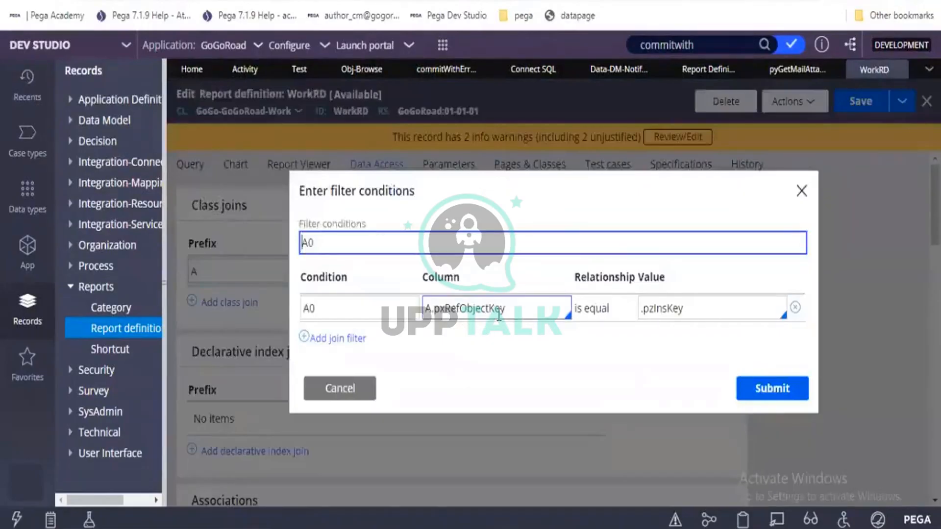
{"action": "left_click", "coordinate": [498, 313]}
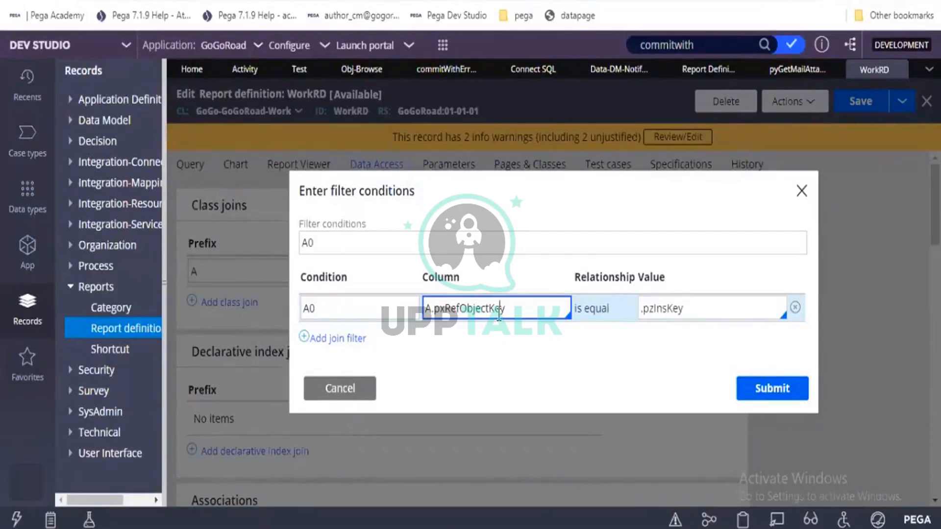
{"action": "left_click", "coordinate": [346, 384]}
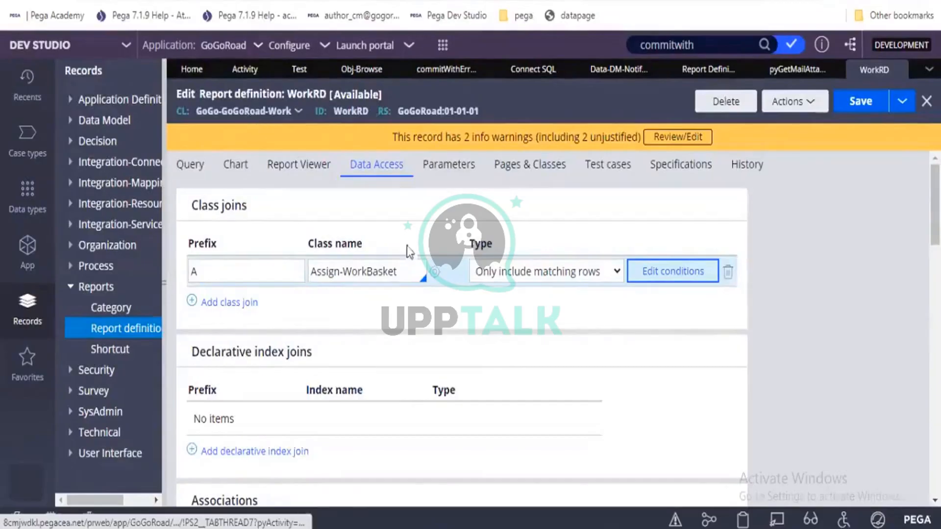
{"action": "left_click_drag", "start_coordinate": [418, 271], "coordinate": [310, 243]}
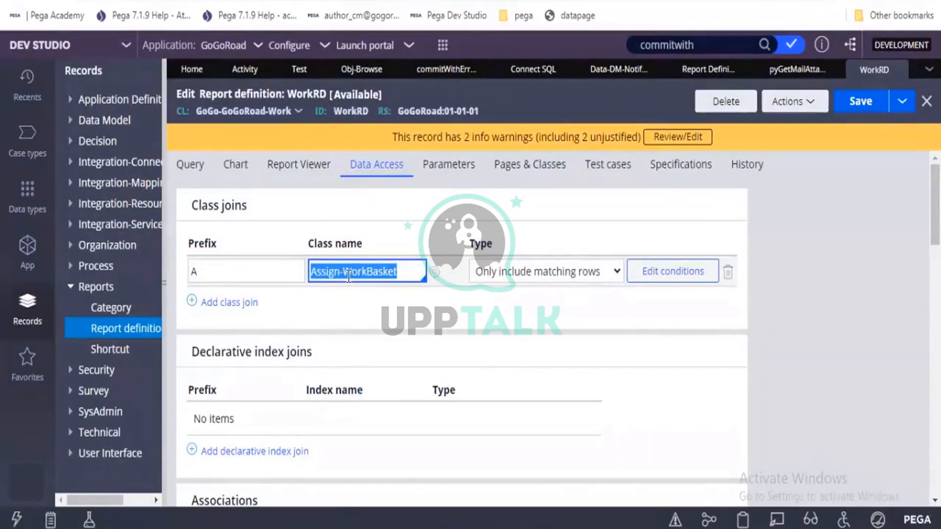
{"action": "left_click", "coordinate": [663, 272]}
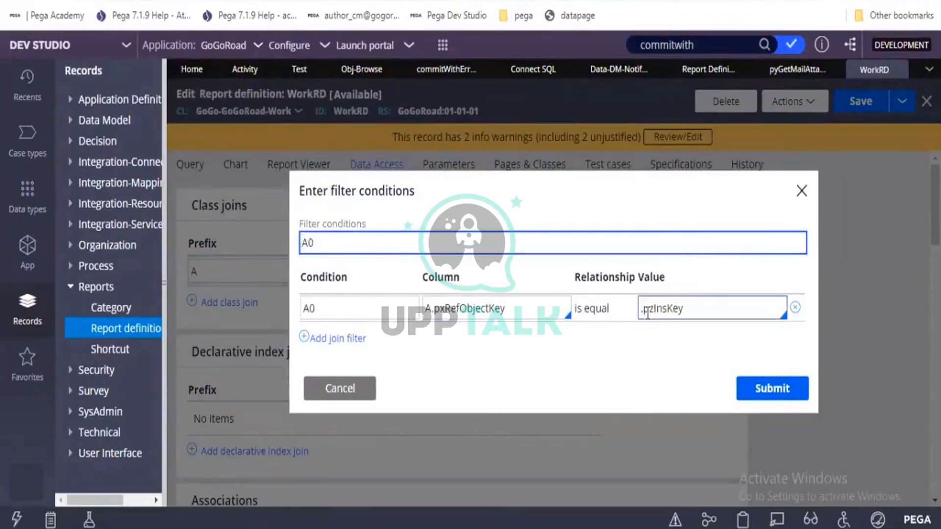
{"action": "left_click", "coordinate": [754, 390]}
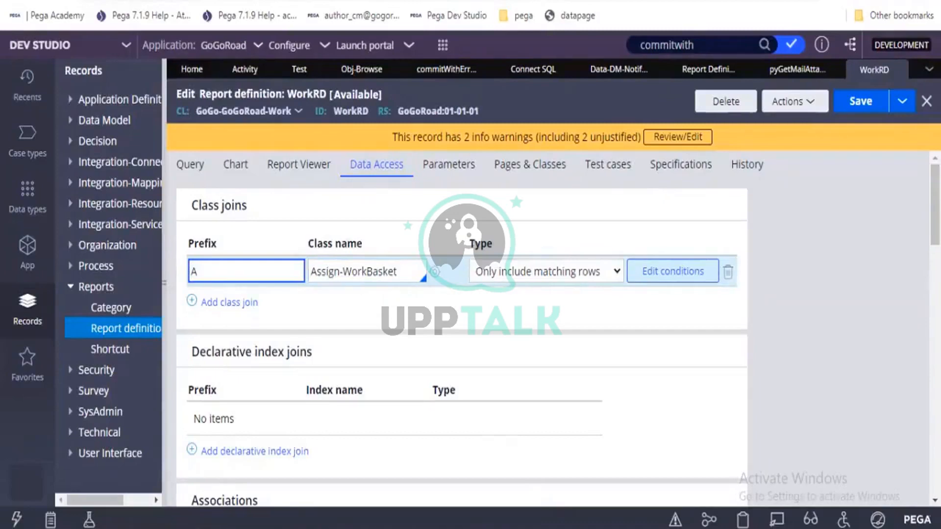
Switch to the Excel workbook and label the upper employee table Work in cell A2
{"action": "key", "text": "alt+Tab"}
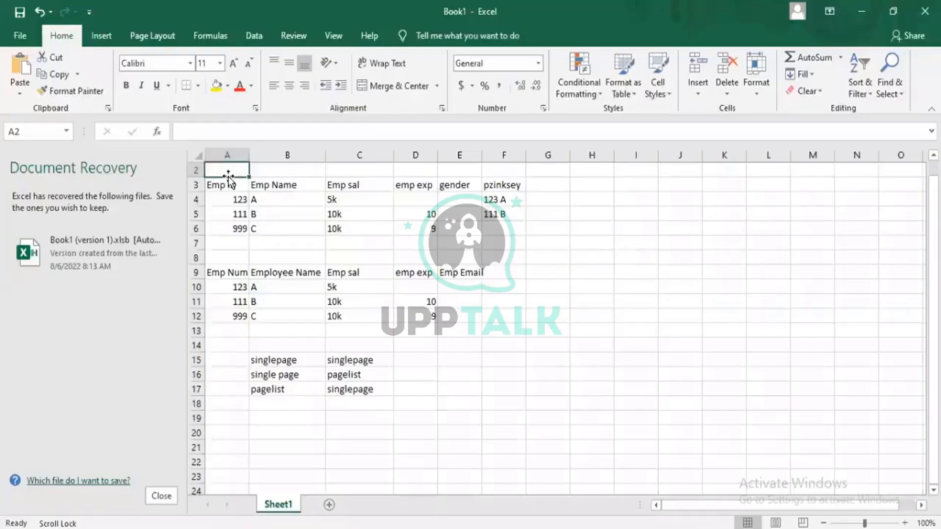
{"action": "type", "text": "20"}
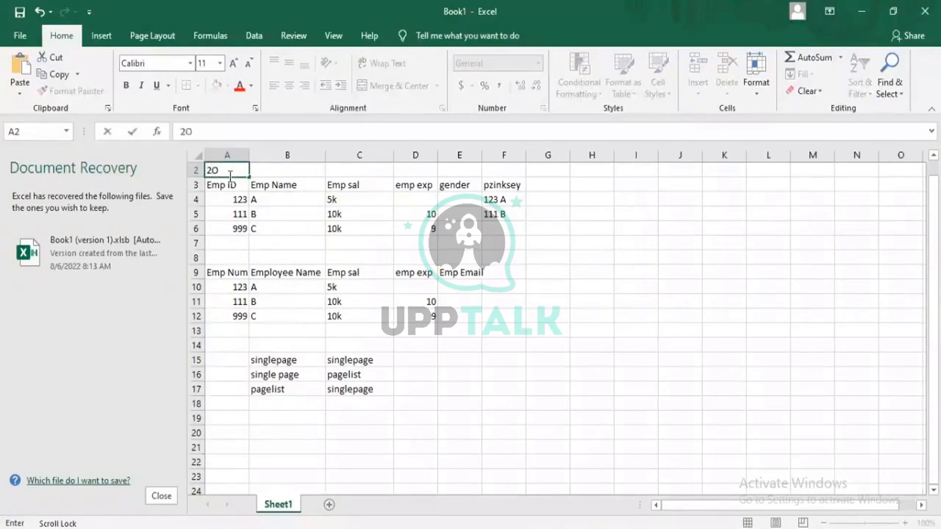
{"action": "type", "text": "0"}
{"action": "key", "text": "BackSpace"}
{"action": "key", "text": "BackSpace"}
{"action": "key", "text": "BackSpace"}
{"action": "type", "text": "Work"}
Label the lower employee table Assign-workbasket in cell A8 and widen column A to fit it
{"action": "left_click", "coordinate": [220, 260]}
{"action": "type", "text": "Ass"}
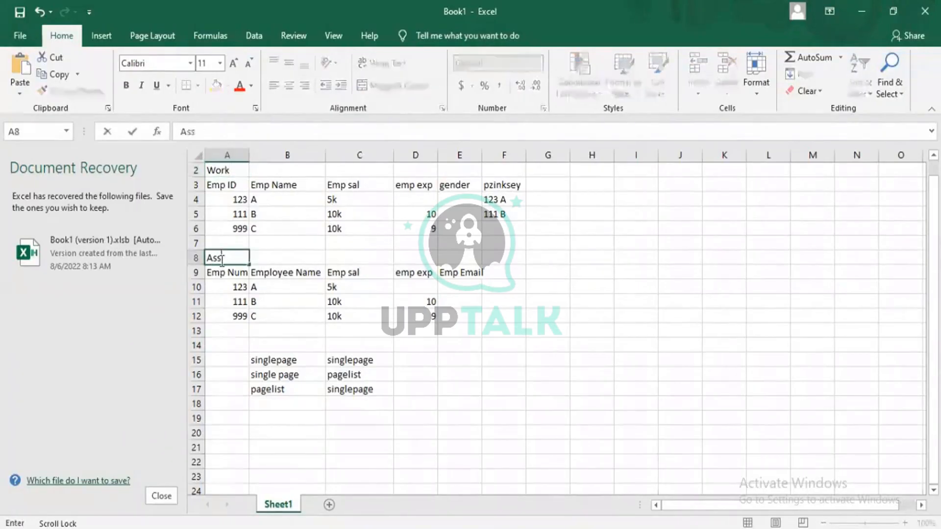
{"action": "type", "text": "ign-w"}
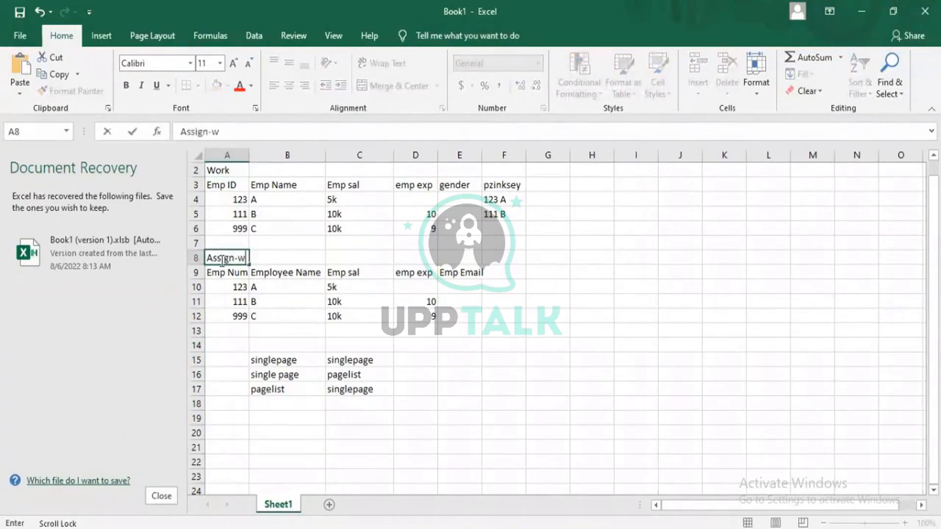
{"action": "type", "text": "orkbasket"}
{"action": "left_click", "coordinate": [221, 286]}
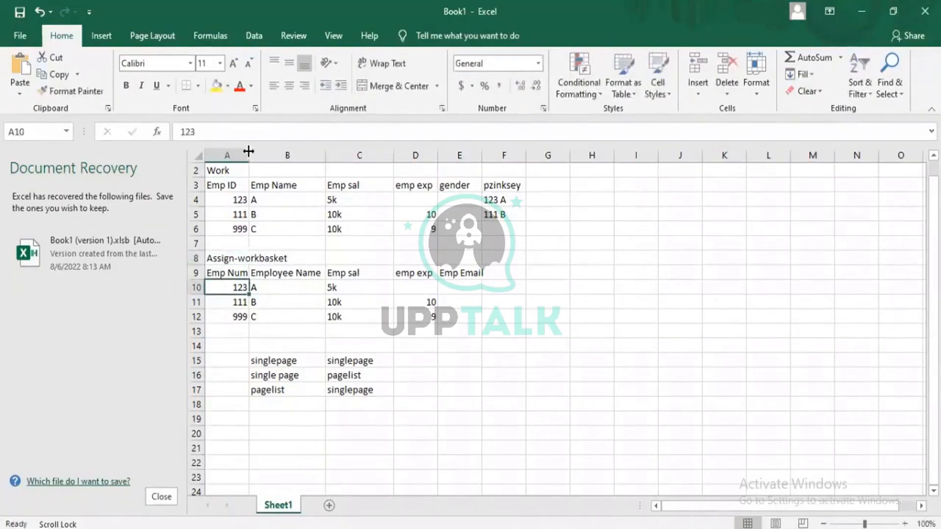
{"action": "left_click_drag", "start_coordinate": [249, 151], "coordinate": [343, 152]}
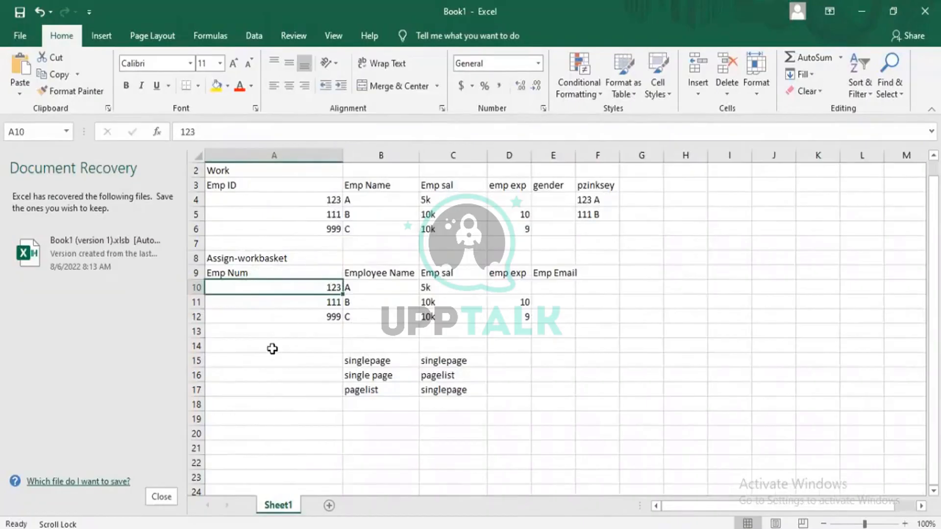
Compare the workbook's Assign-workbasket label and pzinksey column with the .pzInsKey value in join A's conditions in Pega Dev Studio
{"action": "left_click", "coordinate": [307, 257]}
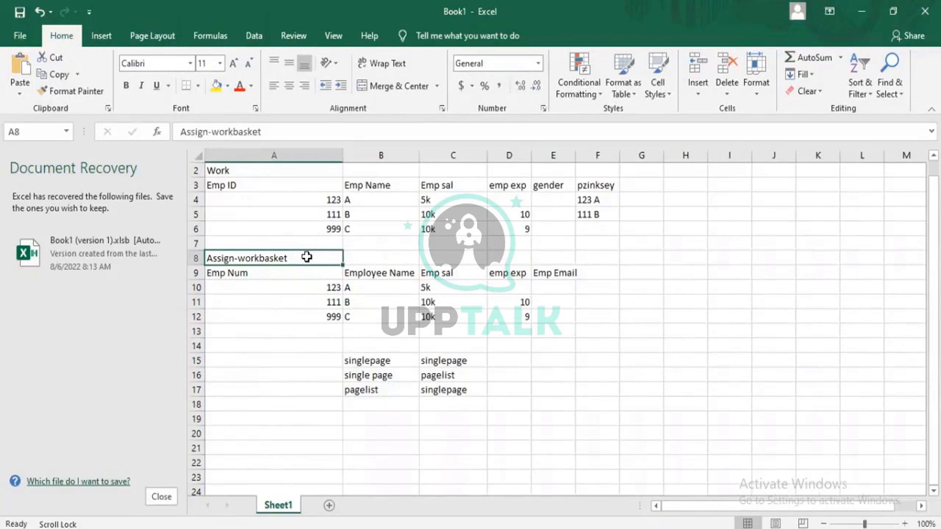
{"action": "left_click", "coordinate": [582, 186]}
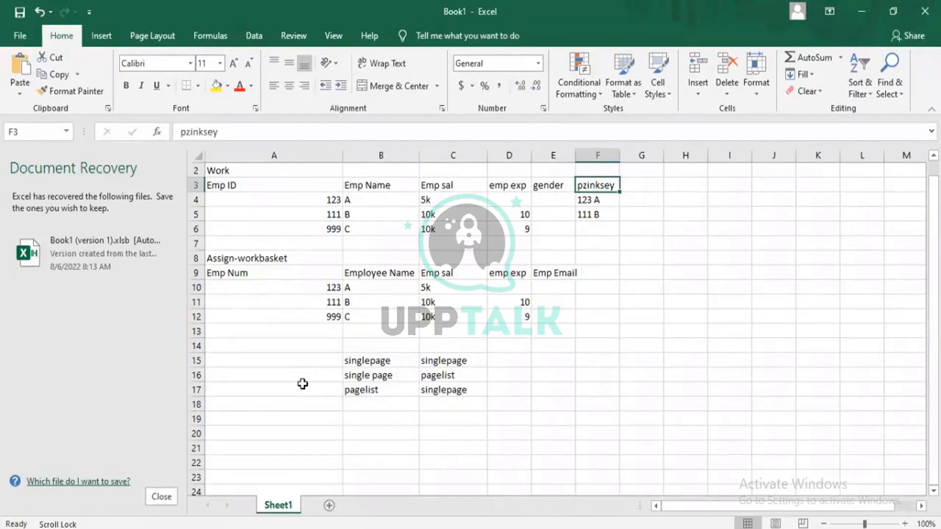
{"action": "key", "text": "alt"}
{"action": "key", "text": "alt"}
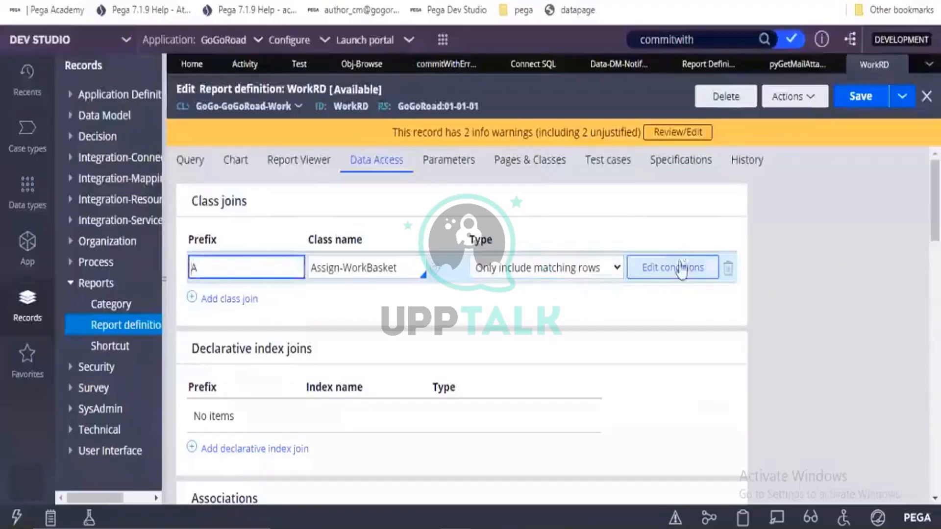
{"action": "left_click", "coordinate": [681, 269]}
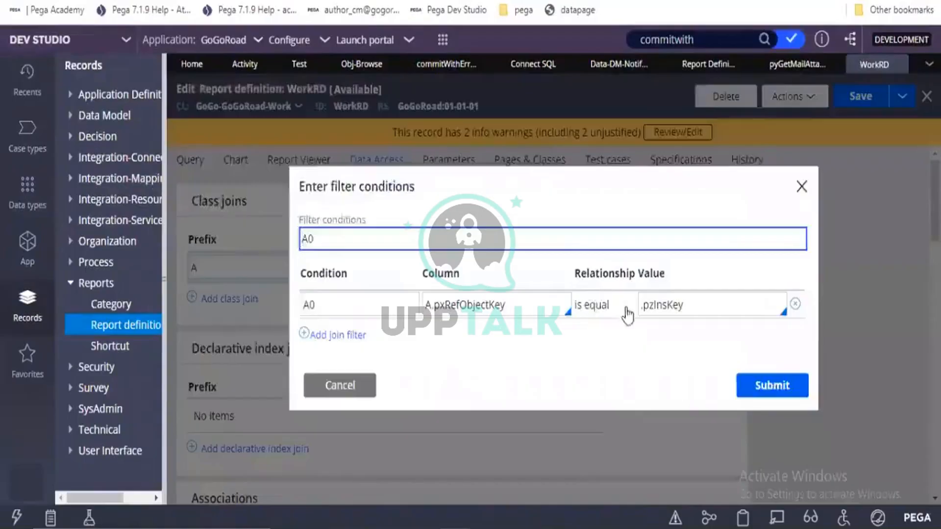
{"action": "double_click", "coordinate": [652, 305]}
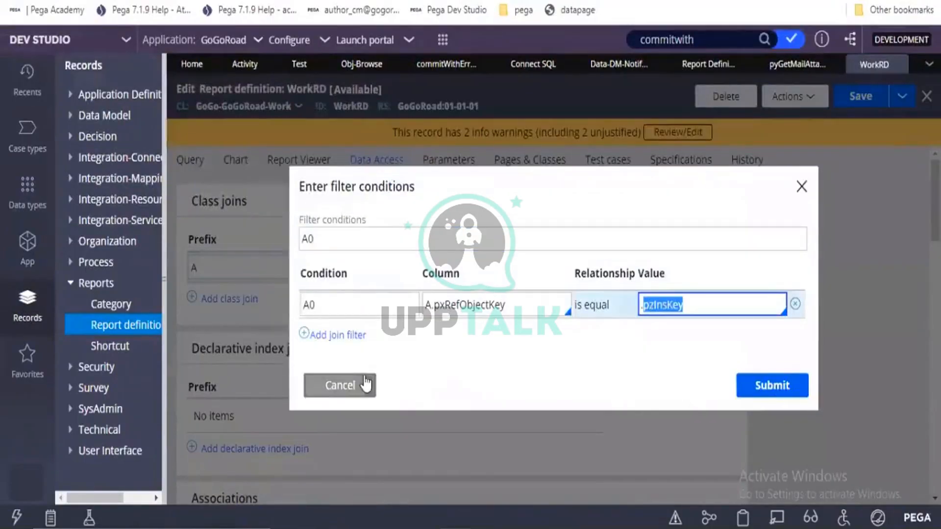
{"action": "left_click", "coordinate": [349, 385]}
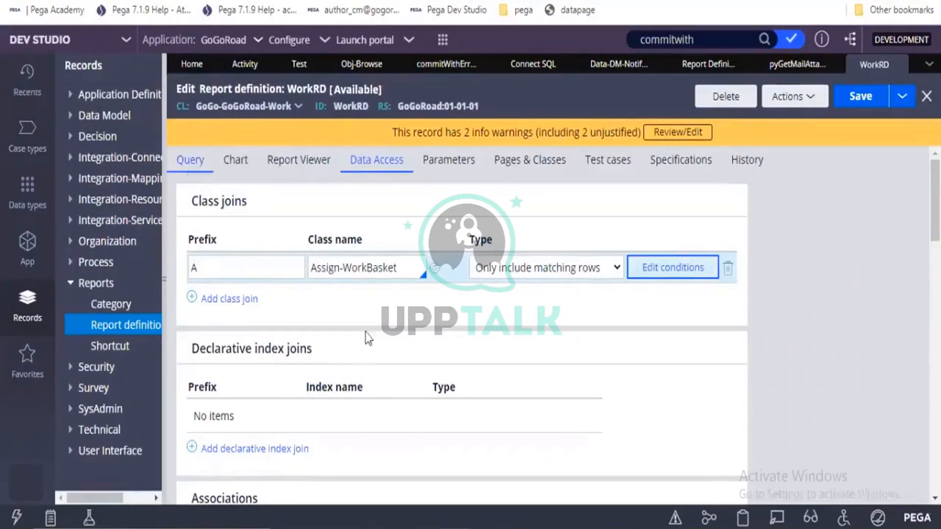
{"action": "left_click", "coordinate": [386, 271]}
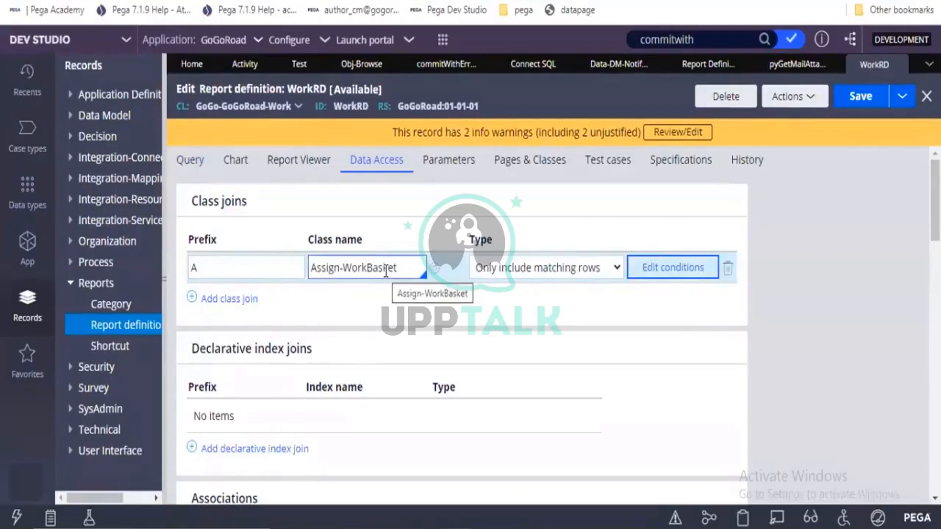
Switch to the Excel workbook and compare the Work and Assign-workbasket tables, including the Emp Email column
{"action": "key", "text": "alt+Tab"}
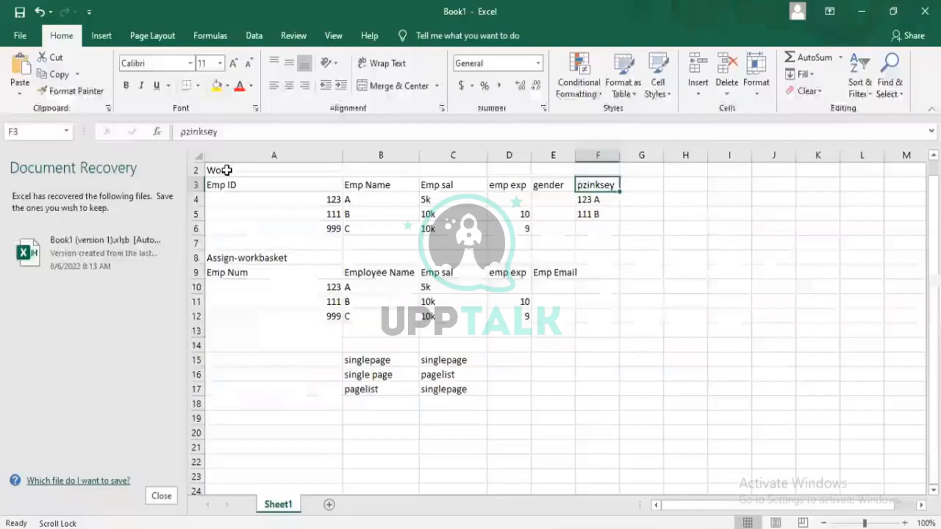
{"action": "left_click", "coordinate": [227, 170]}
{"action": "left_click", "coordinate": [250, 260]}
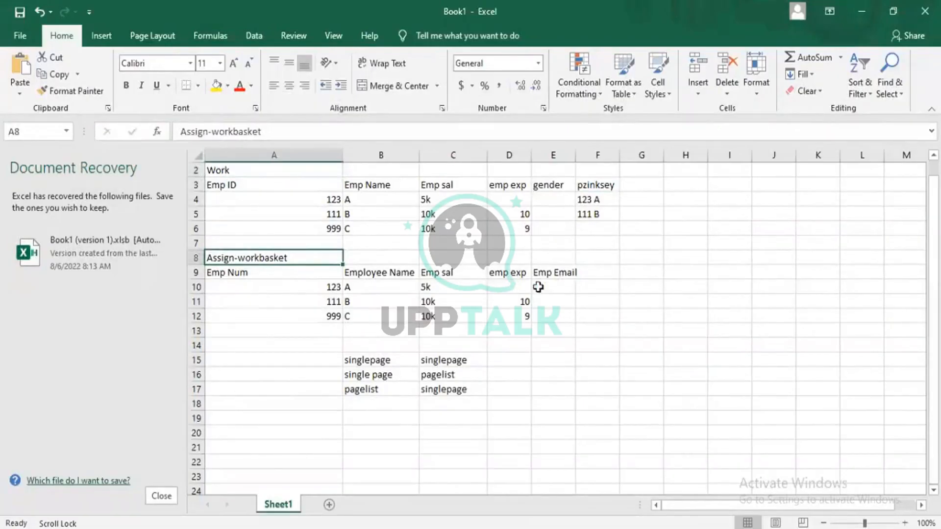
{"action": "left_click", "coordinate": [563, 273]}
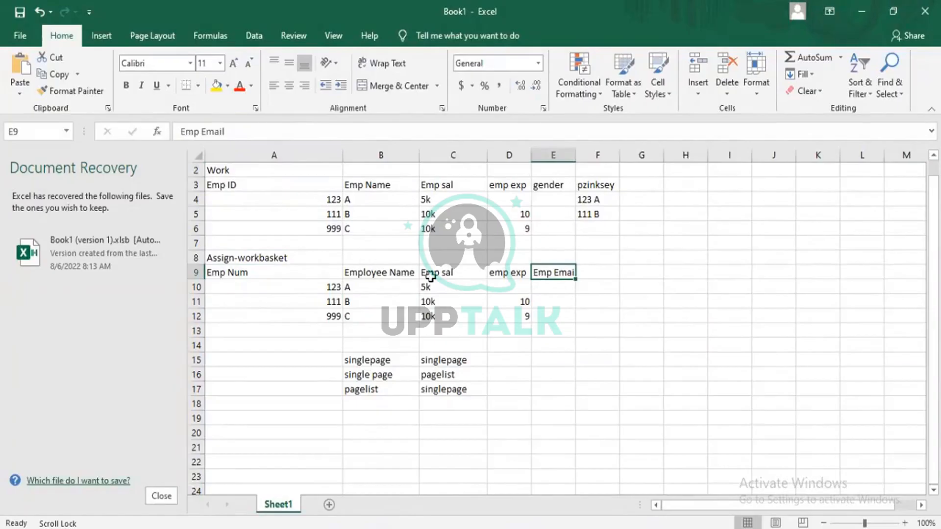
{"action": "left_click", "coordinate": [299, 258]}
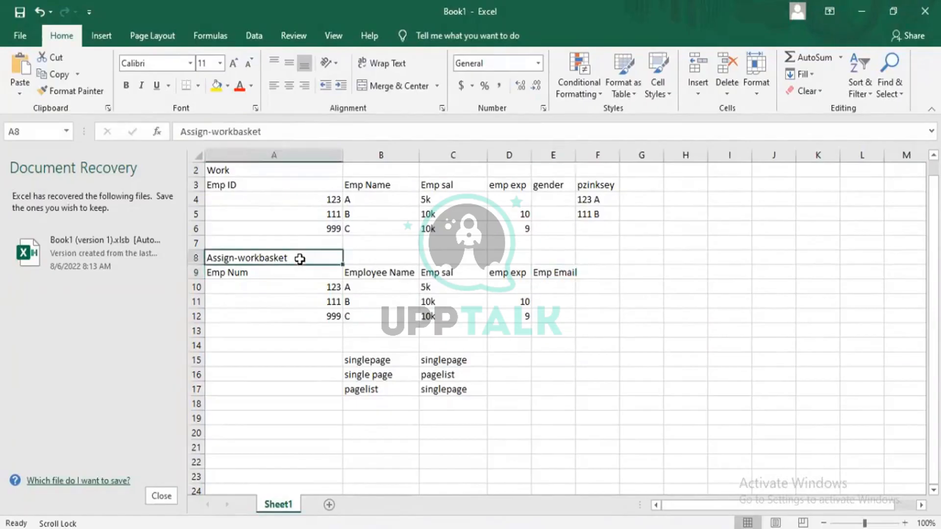
Enter the join prefix A in cell B8 beside the Assign-workbasket label
{"action": "left_click", "coordinate": [362, 259]}
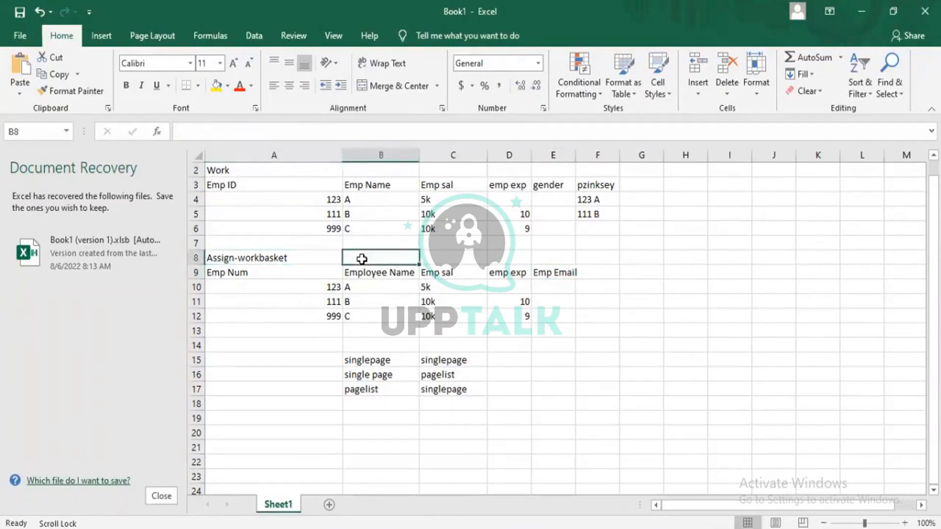
{"action": "key", "text": "ctrl+a"}
{"action": "left_click", "coordinate": [361, 259]}
{"action": "type", "text": "A"}
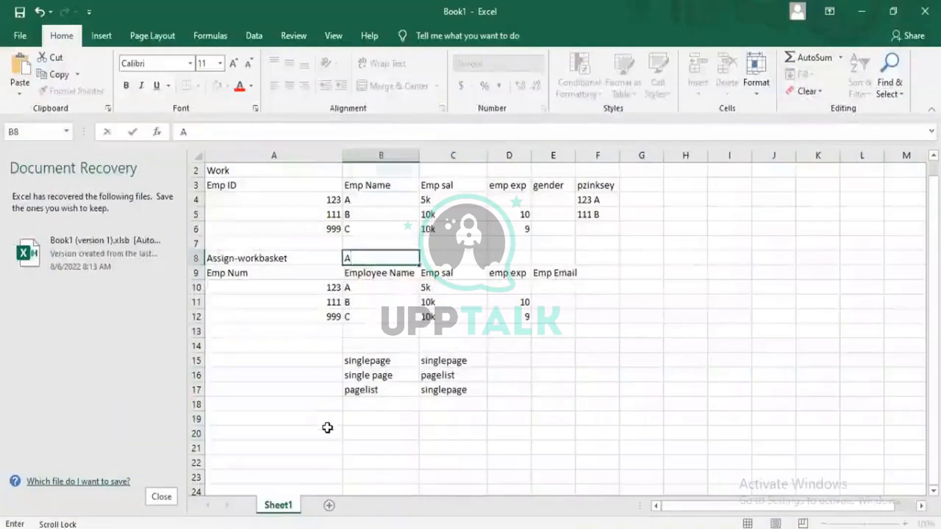
{"action": "left_click", "coordinate": [328, 428]}
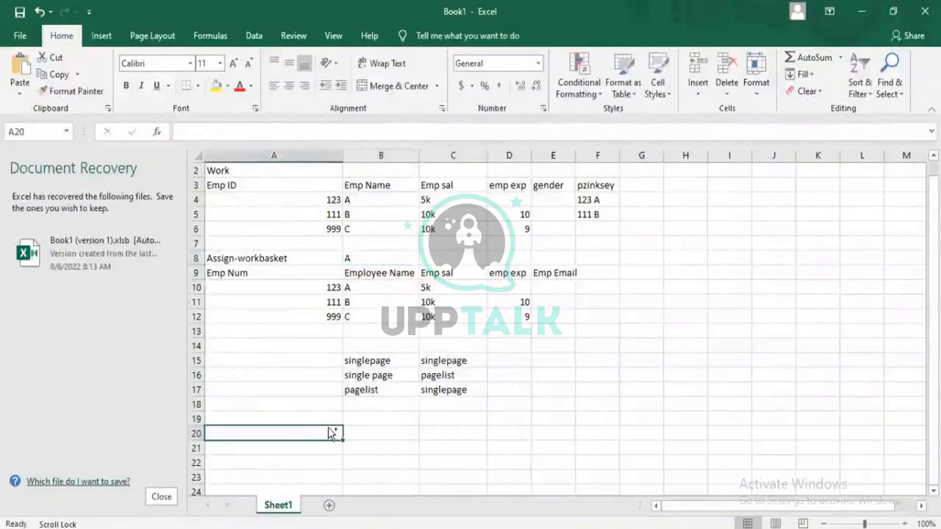
{"action": "double_click", "coordinate": [329, 428]}
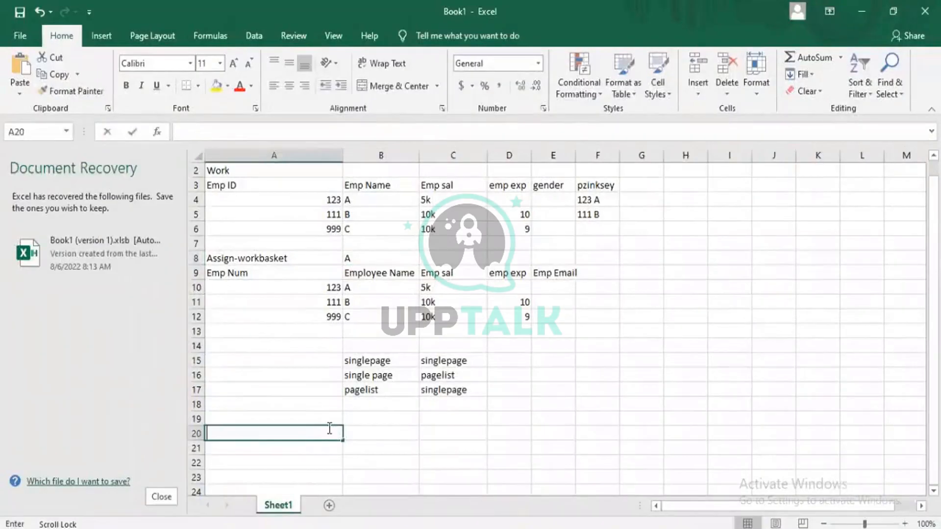
{"action": "type", "text": "="}
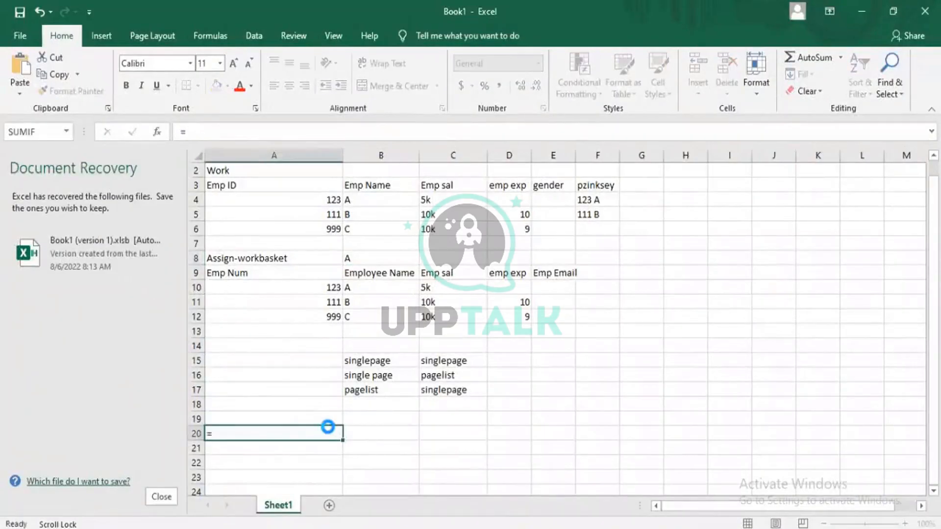
{"action": "key", "text": "ctrl+s"}
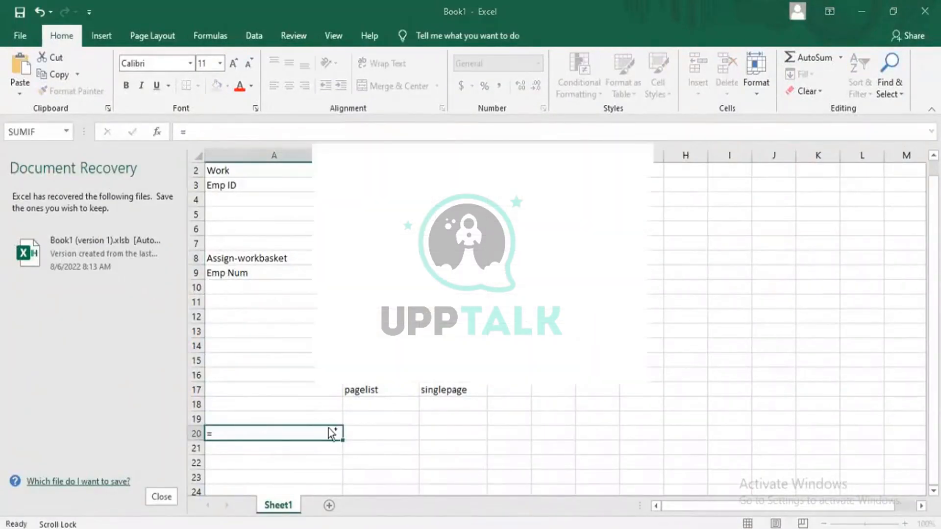
{"action": "left_click", "coordinate": [610, 361]}
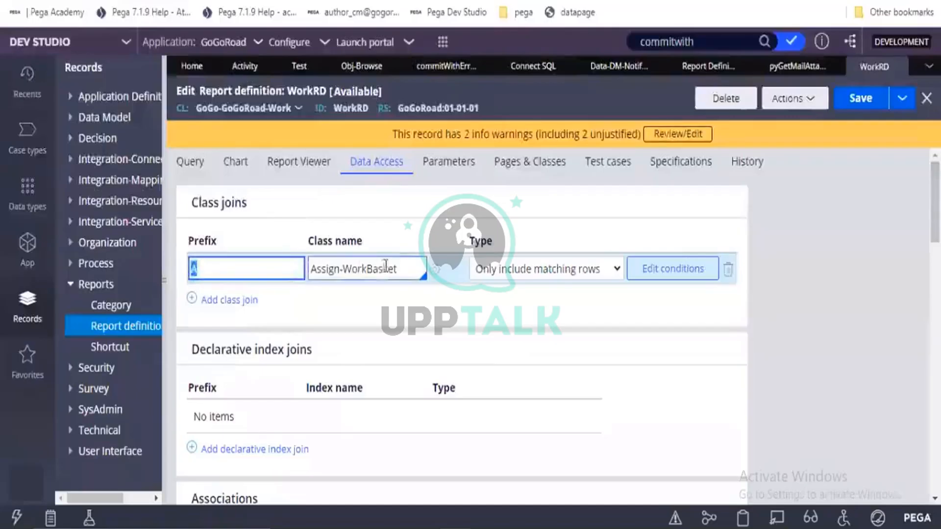
Add a column row below .pzInsKey in WorkRD's query and enter A. as its column source
{"action": "left_click", "coordinate": [190, 164]}
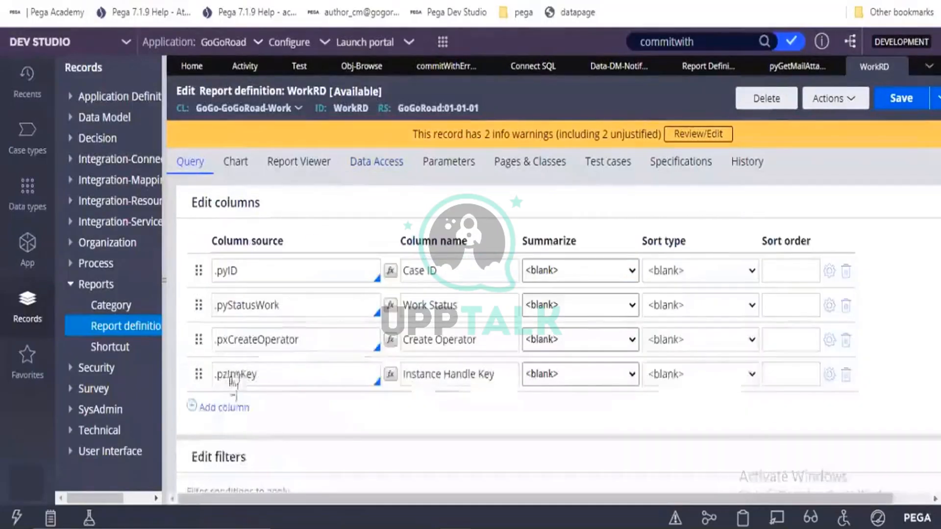
{"action": "left_click", "coordinate": [228, 407]}
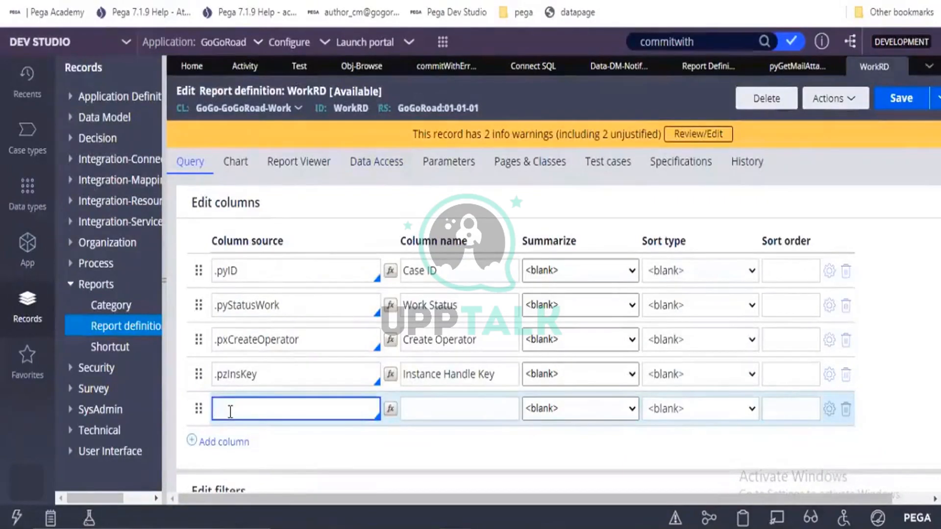
{"action": "type", "text": "A."}
{"action": "left_click", "coordinate": [316, 338]}
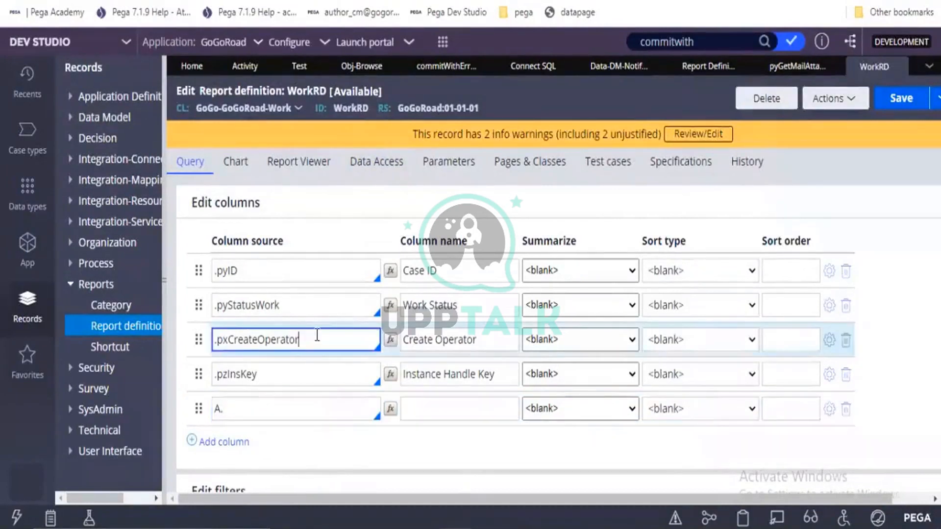
{"action": "left_click", "coordinate": [240, 410]}
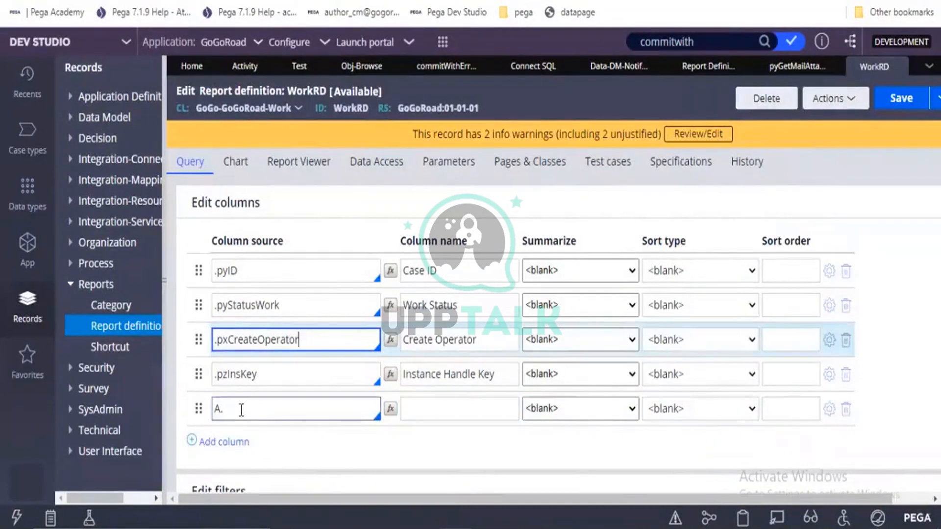
{"action": "double_click", "coordinate": [240, 411]}
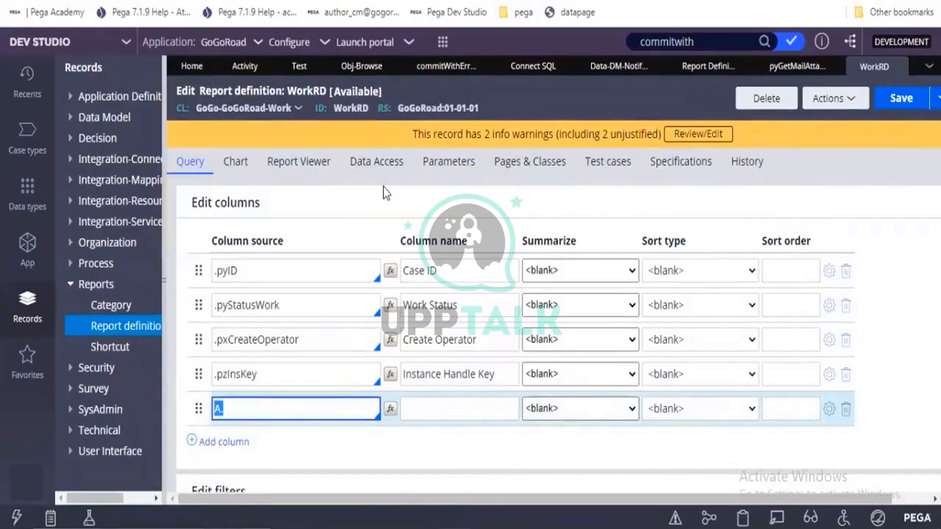
Check the prefix A in the class joins and browse the Assign-WorkBasket properties suggested for the A. column source
{"action": "left_click", "coordinate": [377, 162]}
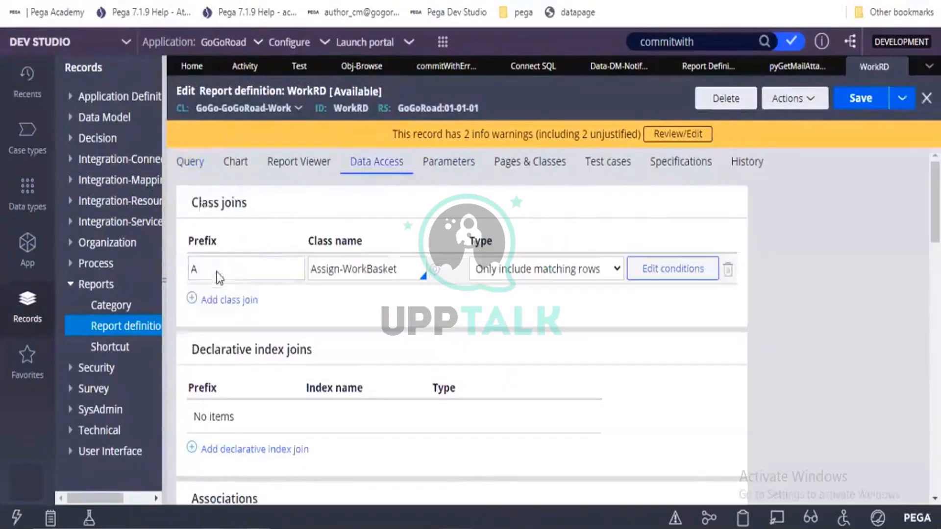
{"action": "left_click", "coordinate": [194, 169]}
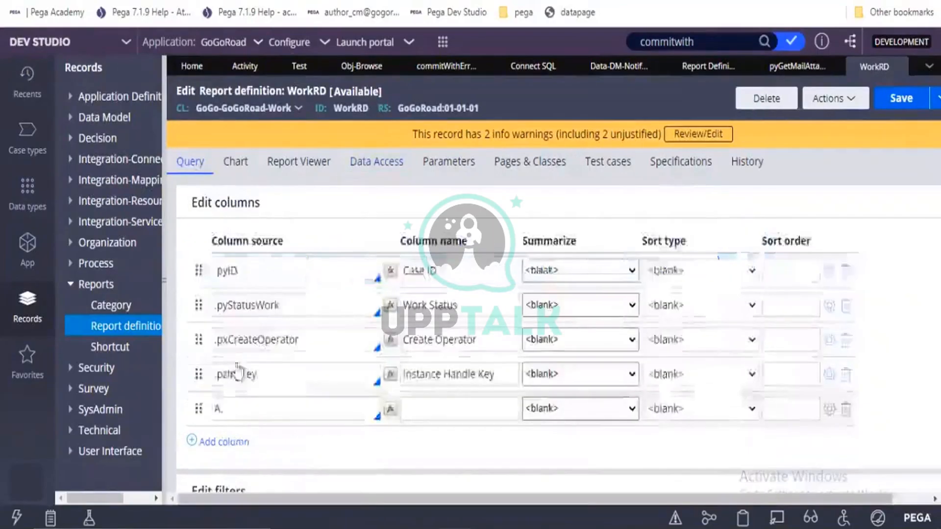
{"action": "left_click", "coordinate": [240, 409]}
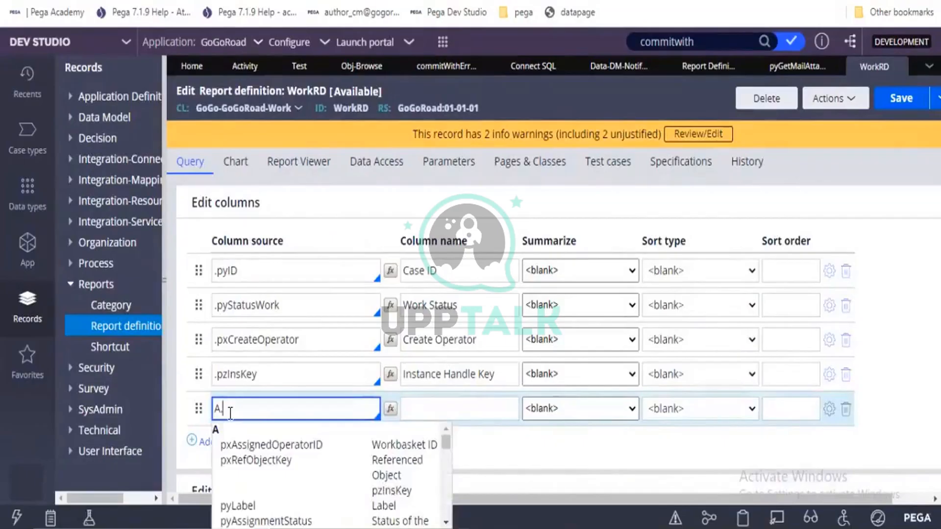
{"action": "key", "text": "Down"}
{"action": "key", "text": "Down"}
{"action": "key", "text": "Down"}
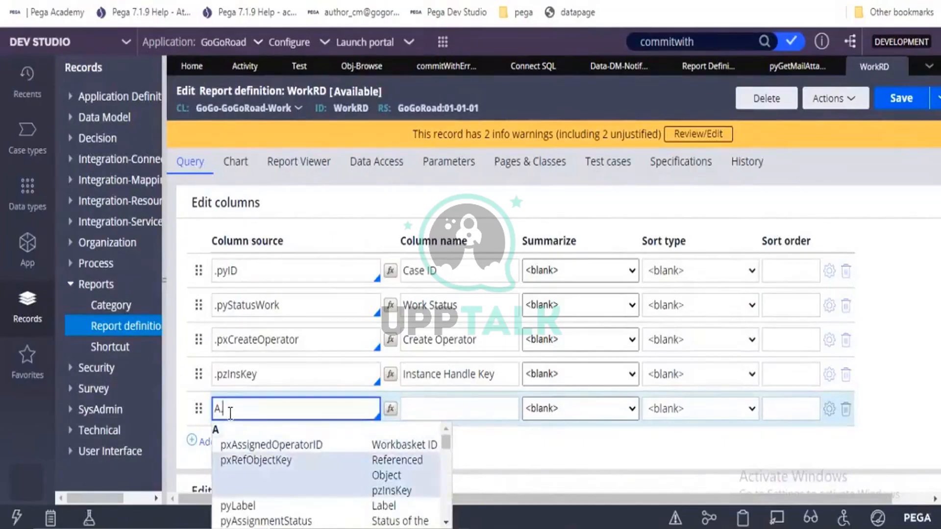
{"action": "key", "text": "Down"}
{"action": "key", "text": "Up"}
{"action": "key", "text": "Up"}
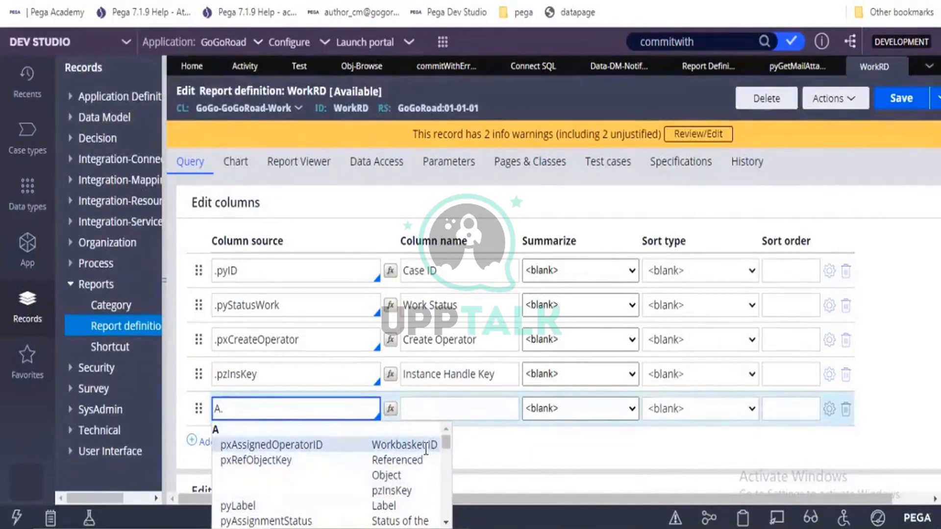
Recheck the joined class Assign-WorkBasket and choose pxGoalTime as the source of the A. column
{"action": "left_click", "coordinate": [375, 163]}
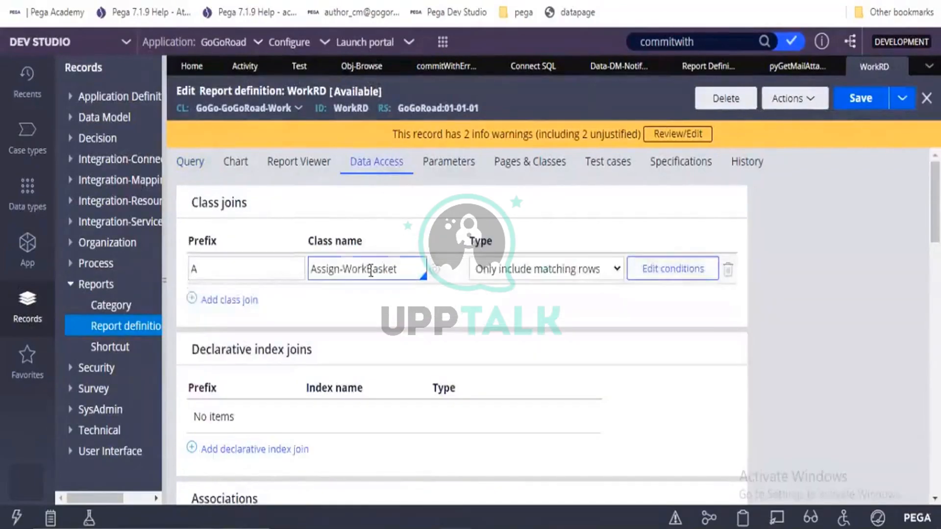
{"action": "left_click", "coordinate": [192, 169]}
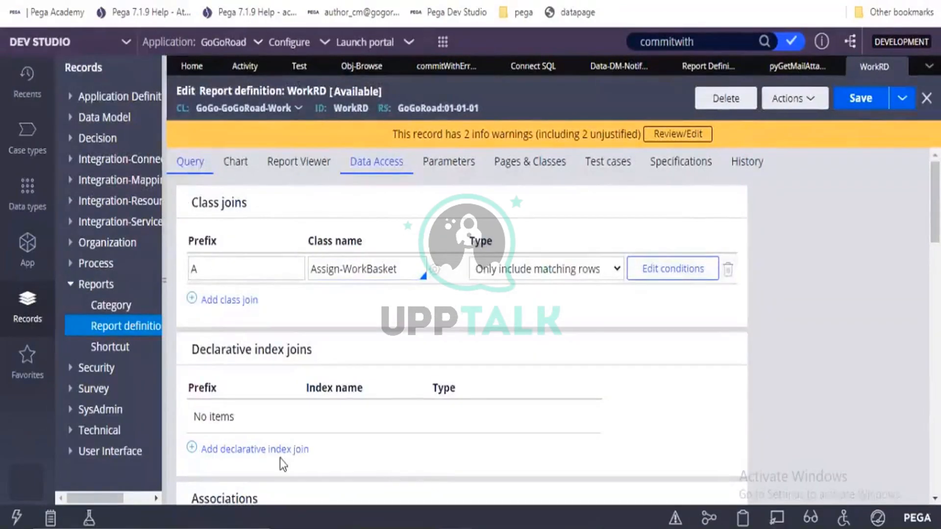
{"action": "left_click", "coordinate": [308, 411]}
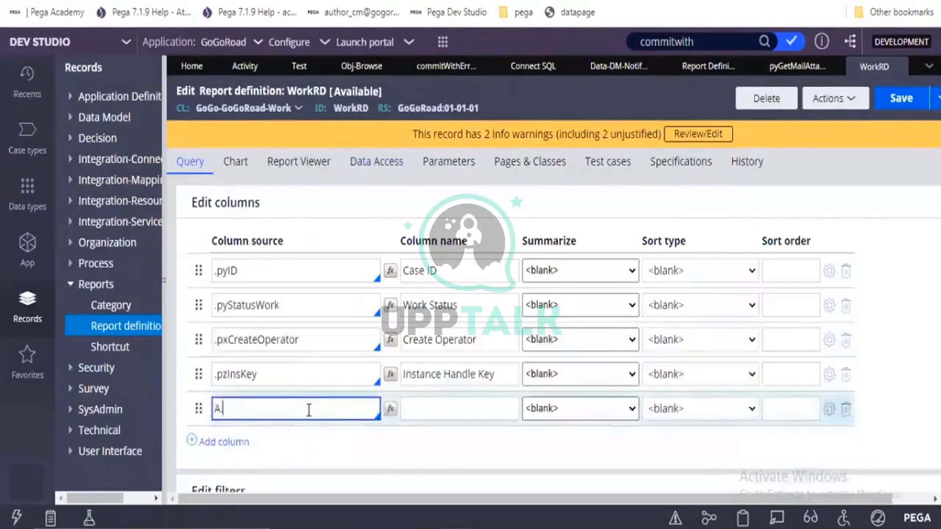
{"action": "key", "text": "Down"}
{"action": "key", "text": "Down"}
{"action": "key", "text": "Down"}
{"action": "key", "text": "Down"}
{"action": "key", "text": "Down"}
{"action": "key", "text": "Down"}
{"action": "key", "text": "Down"}
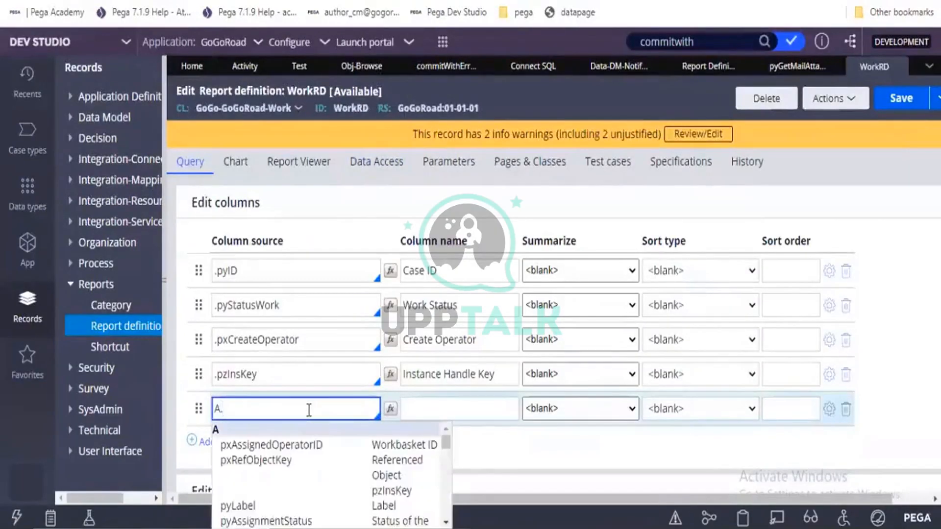
{"action": "key", "text": "Down"}
{"action": "key", "text": "Down"}
{"action": "key", "text": "Down"}
{"action": "key", "text": "Down"}
{"action": "key", "text": "Down"}
{"action": "key", "text": "Down"}
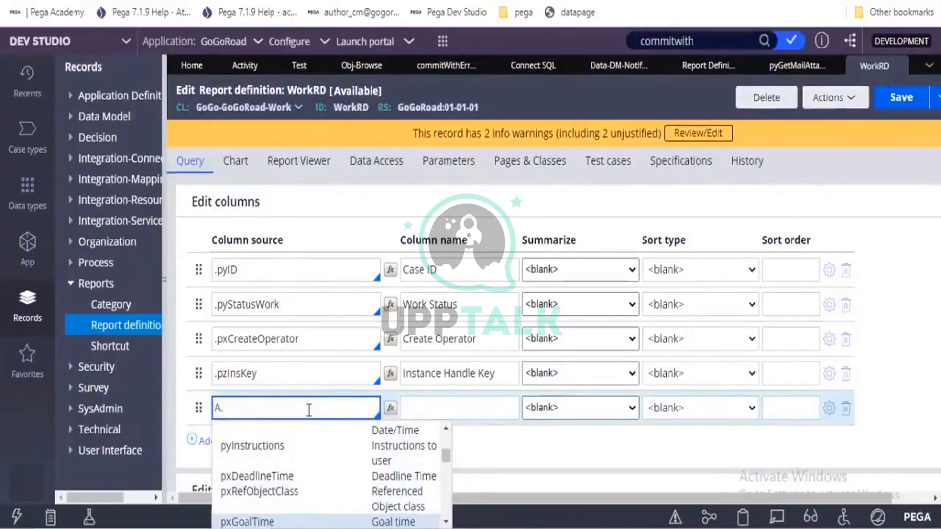
{"action": "key", "text": "Return"}
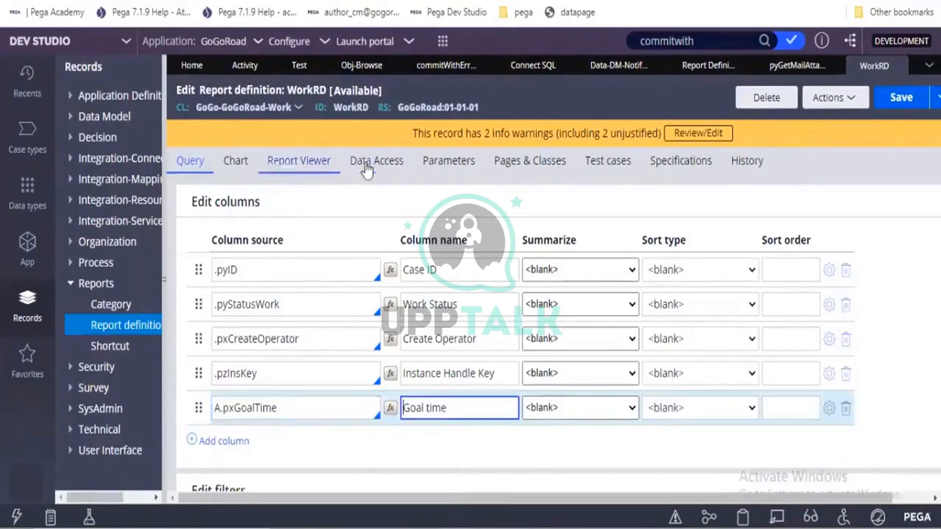
Add two blank class joins below the Assign-WorkBasket join and delete both of them
{"action": "left_click", "coordinate": [370, 169]}
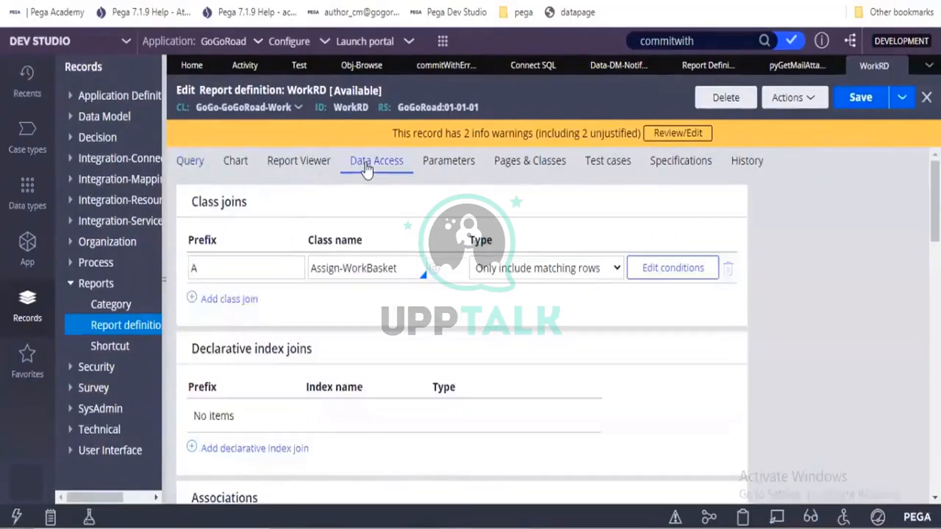
{"action": "left_click", "coordinate": [226, 300]}
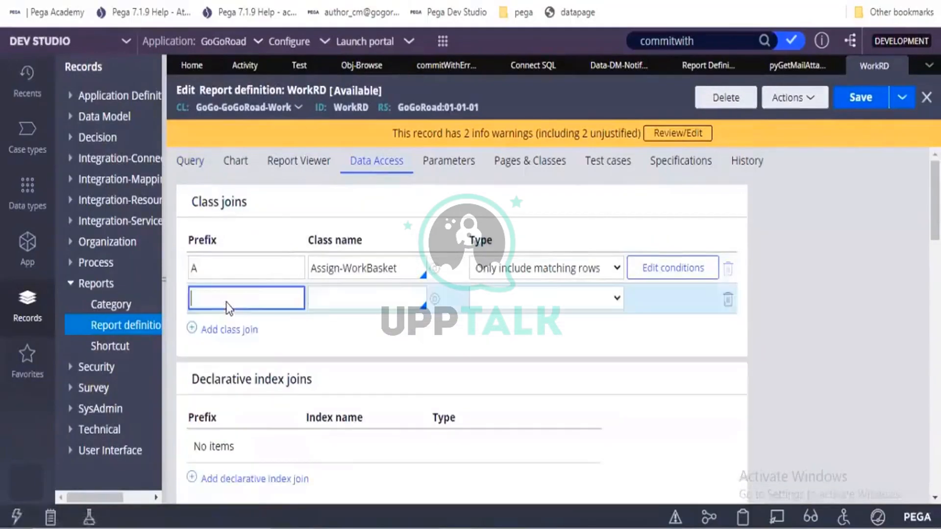
{"action": "left_click", "coordinate": [235, 331]}
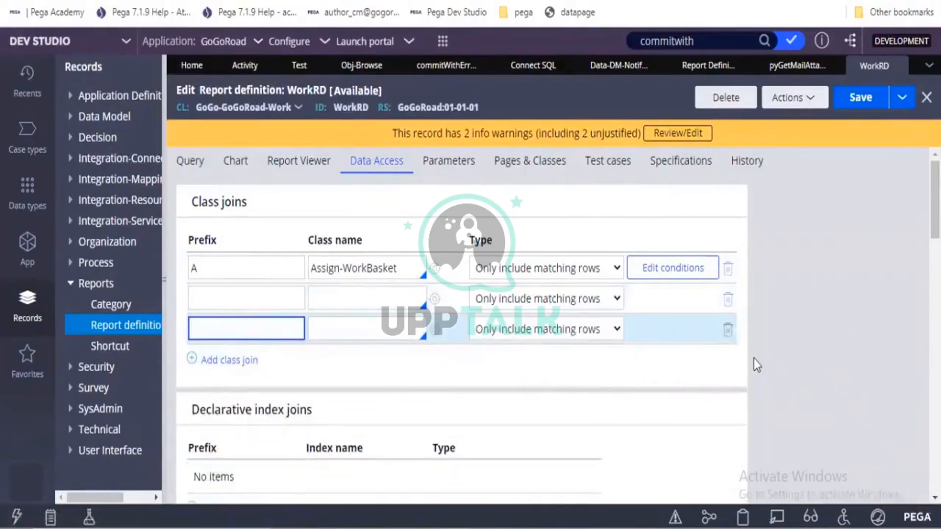
{"action": "left_click", "coordinate": [727, 328]}
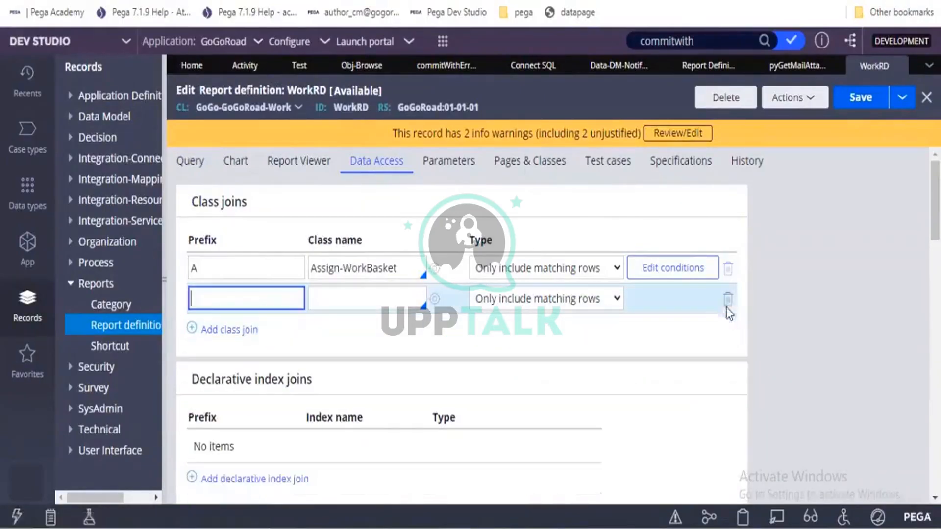
{"action": "left_click", "coordinate": [726, 302]}
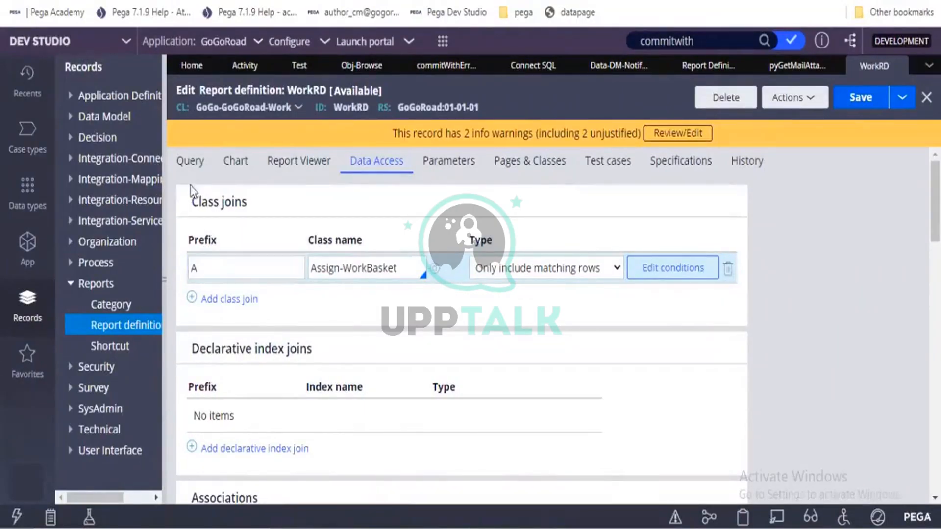
Return to WorkRD's query columns, switch to the GoGoRoad user portal and open its Dashboard
{"action": "left_click", "coordinate": [191, 169]}
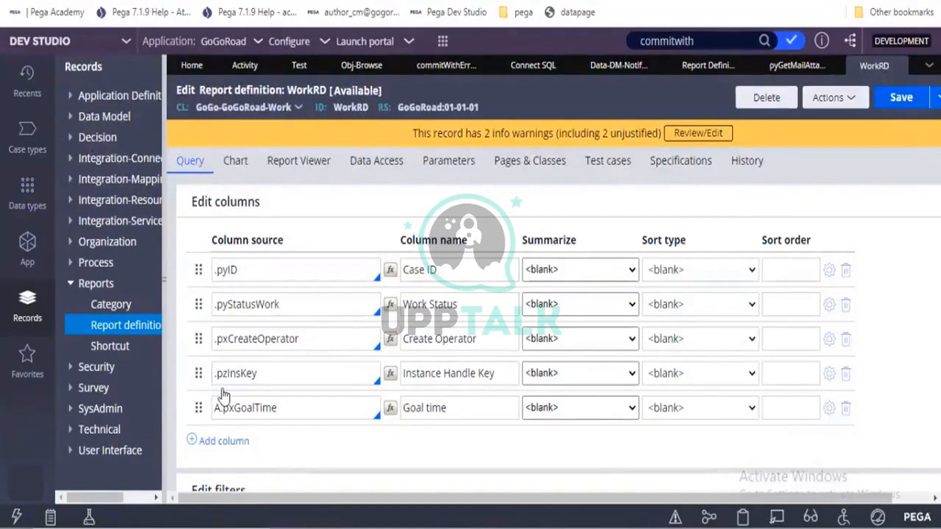
{"action": "left_click", "coordinate": [282, 348]}
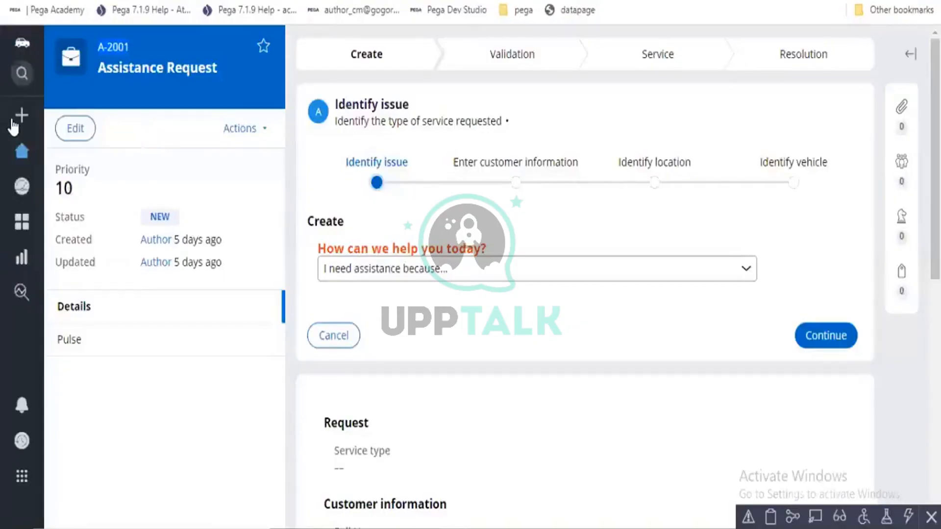
{"action": "mouse_move", "coordinate": [10, 122]}
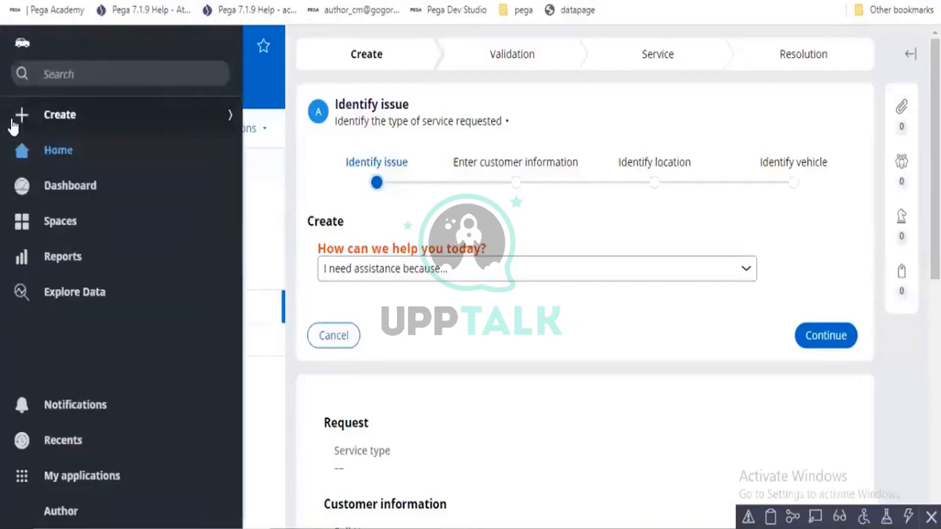
{"action": "left_click", "coordinate": [44, 186]}
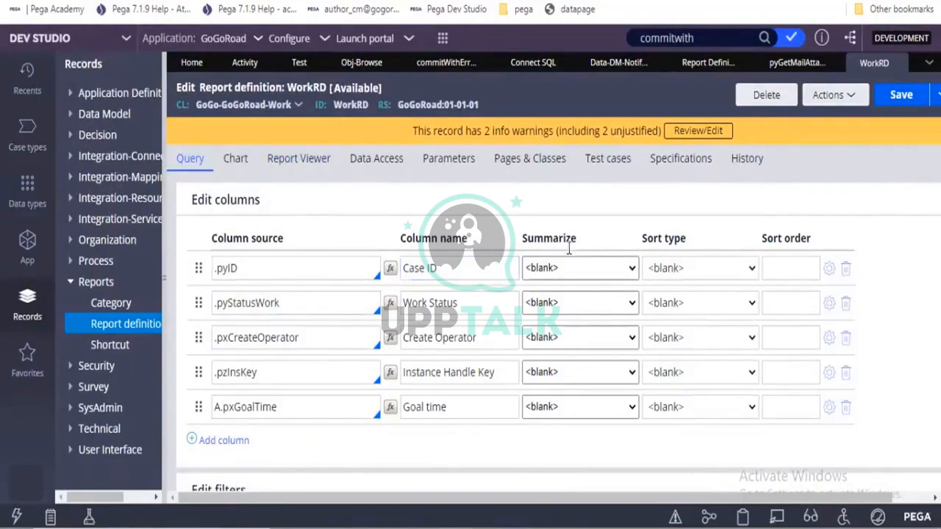
Back in Dev Studio, set the Case ID column's summarize option to Count and view the chart editor
{"action": "left_click", "coordinate": [242, 273]}
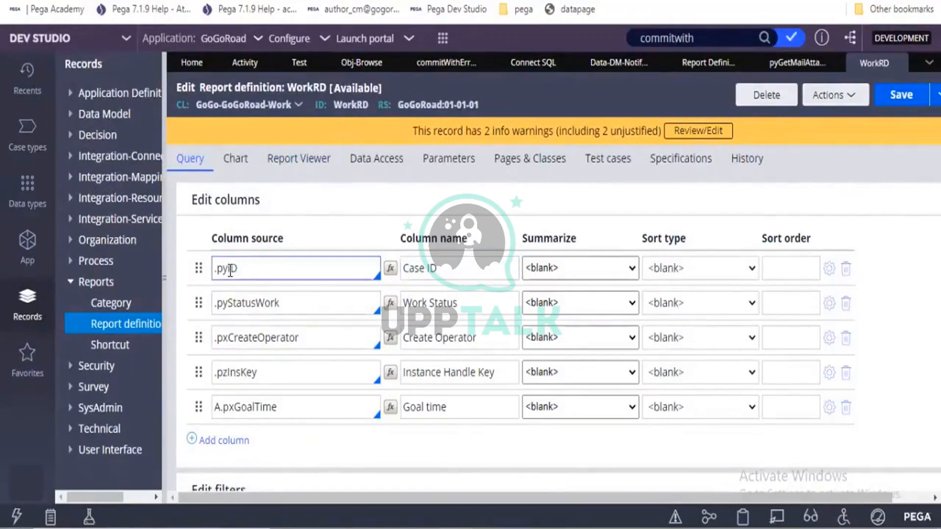
{"action": "left_click", "coordinate": [243, 339]}
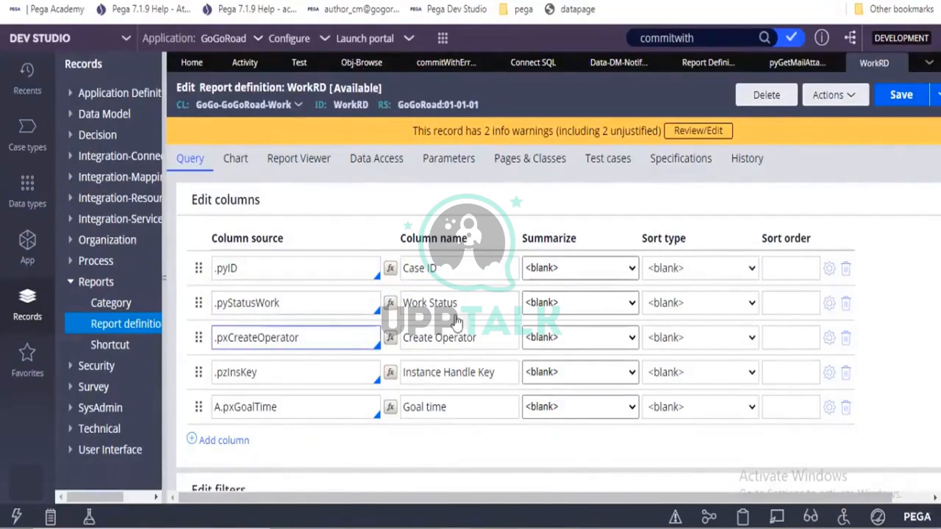
{"action": "left_click", "coordinate": [553, 279]}
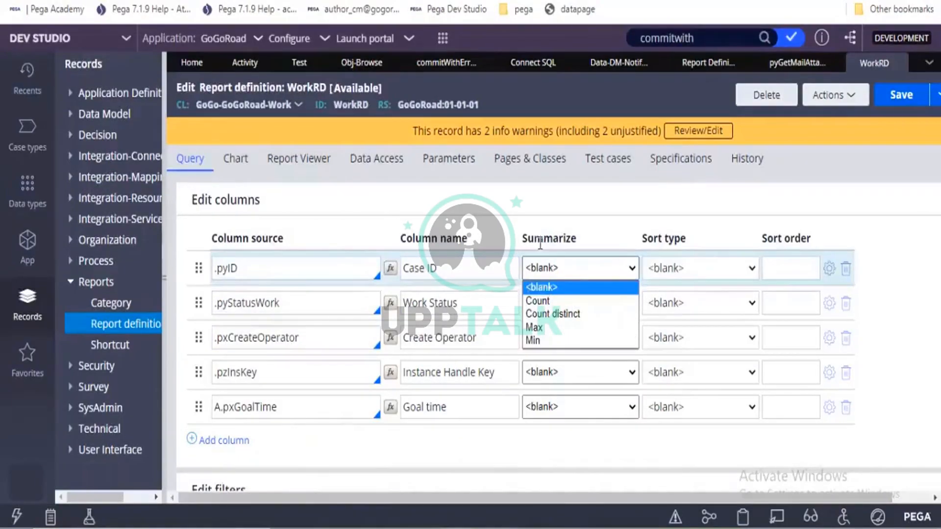
{"action": "left_click", "coordinate": [545, 303]}
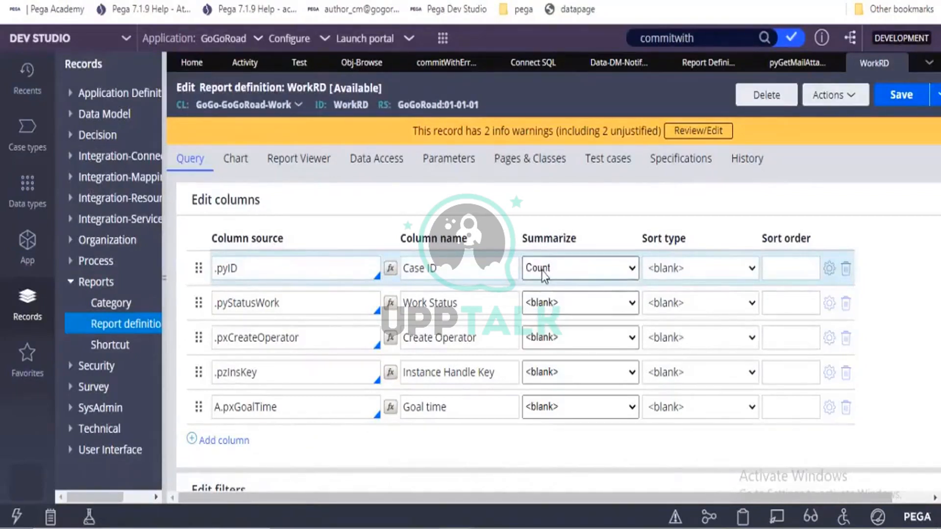
{"action": "left_click", "coordinate": [242, 161]}
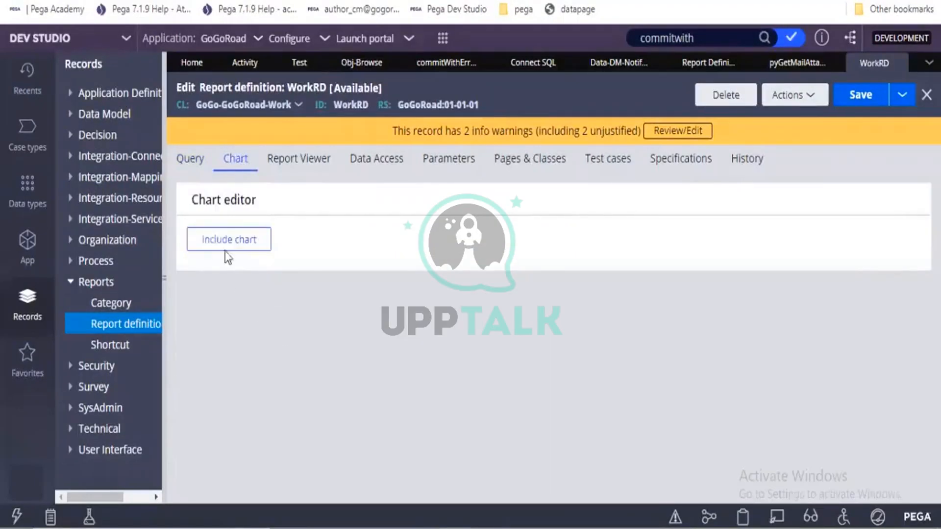
Reset the Case ID column's summarize option to blank and read the chart editor's condition for defining a chart
{"action": "left_click", "coordinate": [189, 166]}
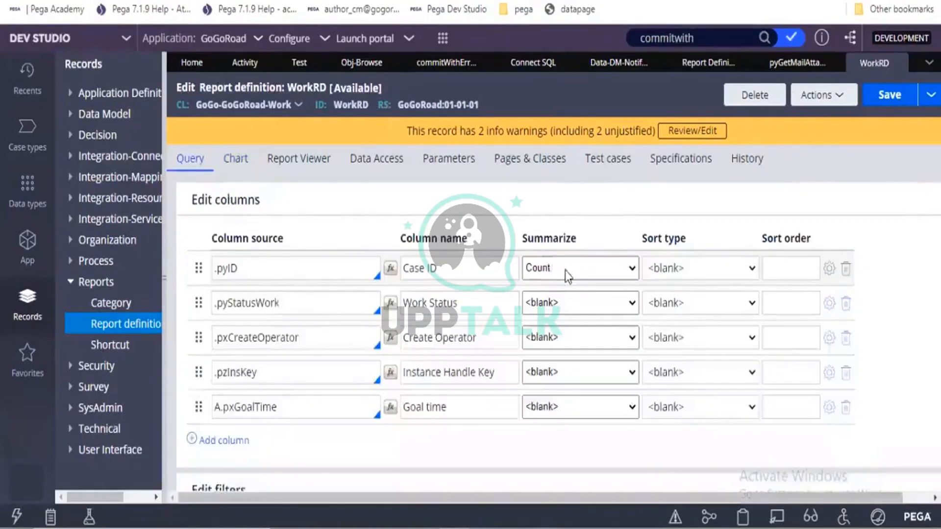
{"action": "left_click", "coordinate": [565, 270]}
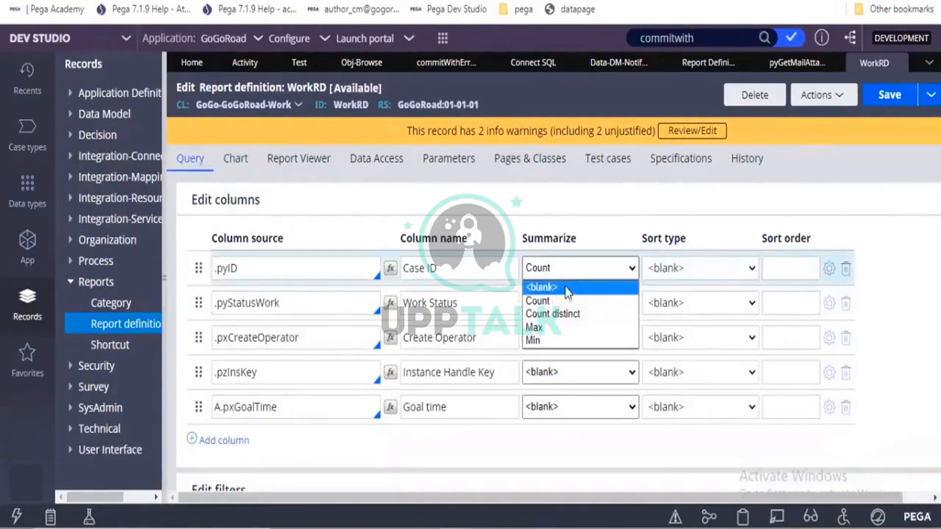
{"action": "left_click", "coordinate": [565, 288]}
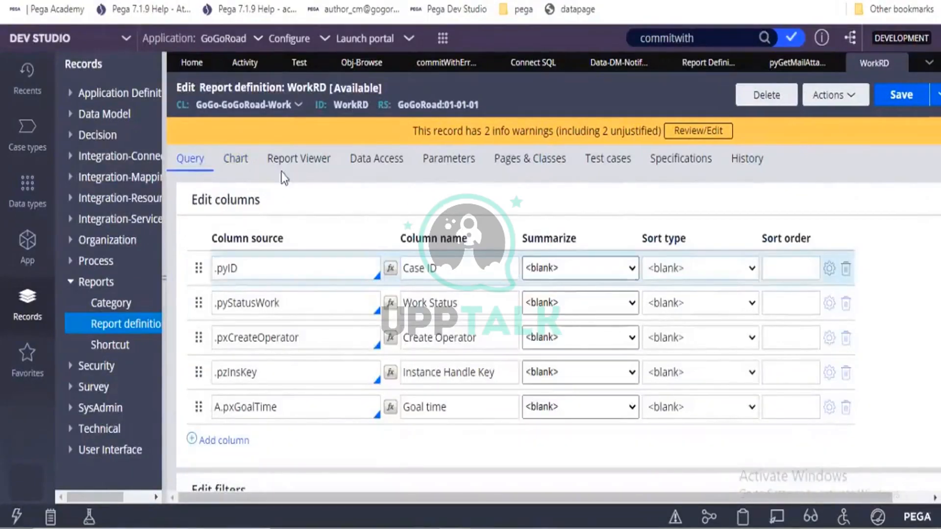
{"action": "left_click", "coordinate": [239, 168]}
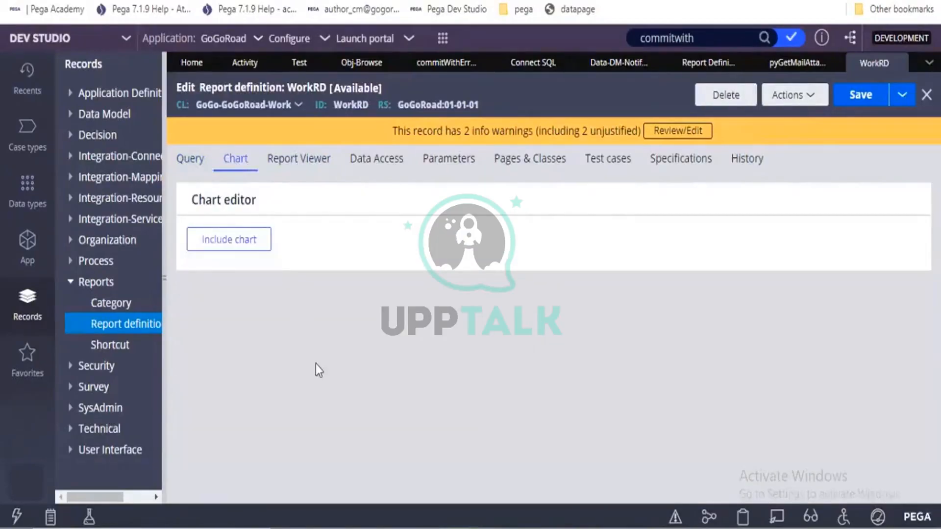
{"action": "left_click_drag", "start_coordinate": [222, 235], "coordinate": [391, 235]}
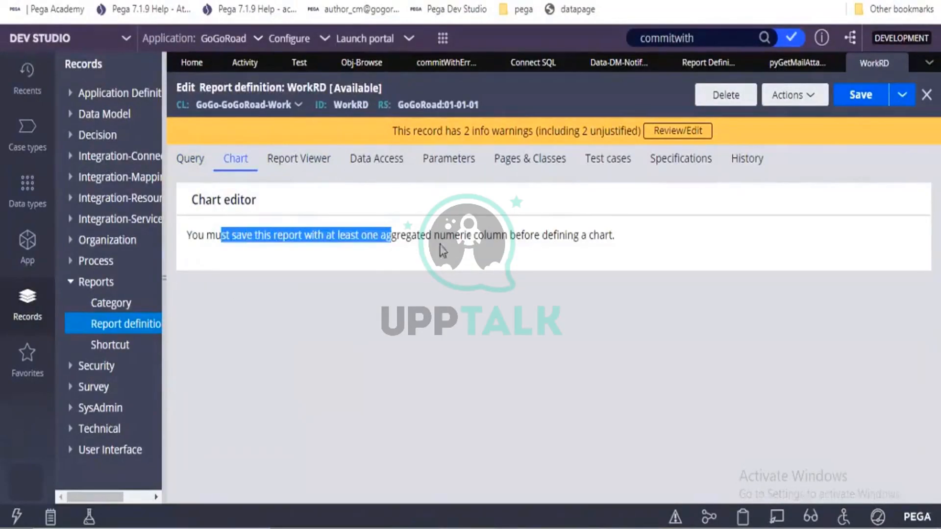
Return to WorkRD's query columns and set the Case ID column's summarize option to Count
{"action": "left_click_drag", "start_coordinate": [440, 242], "coordinate": [492, 240]}
{"action": "left_click", "coordinate": [188, 167]}
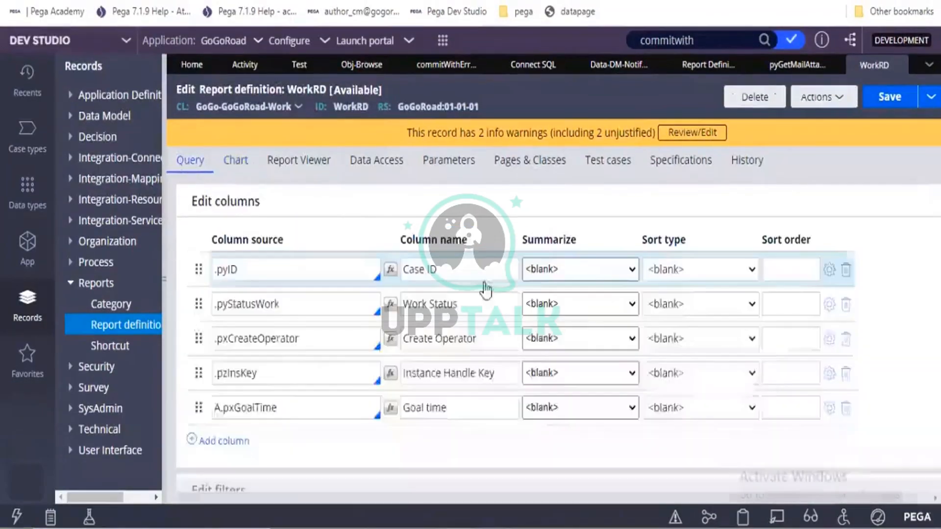
{"action": "left_click", "coordinate": [607, 278]}
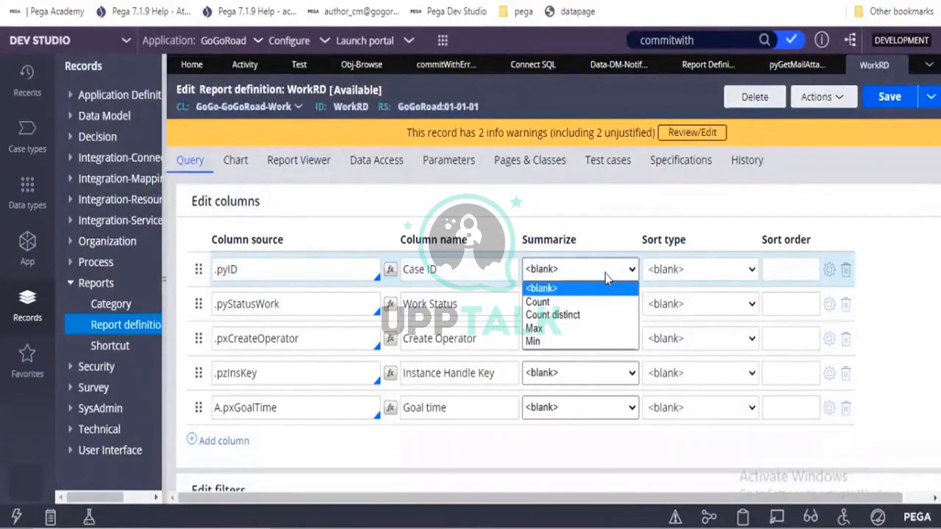
{"action": "left_click", "coordinate": [599, 302]}
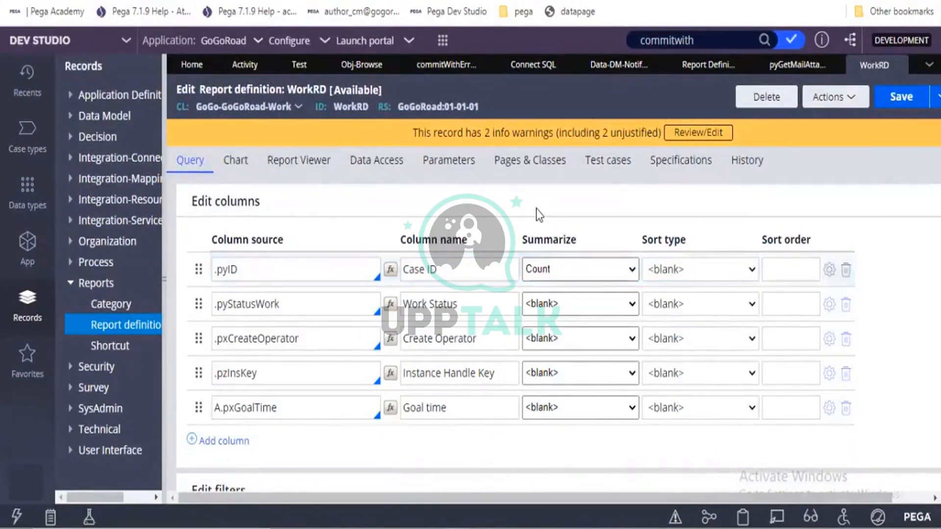
Include a chart in the WorkRD report definition from its chart editor
{"action": "left_click", "coordinate": [238, 168]}
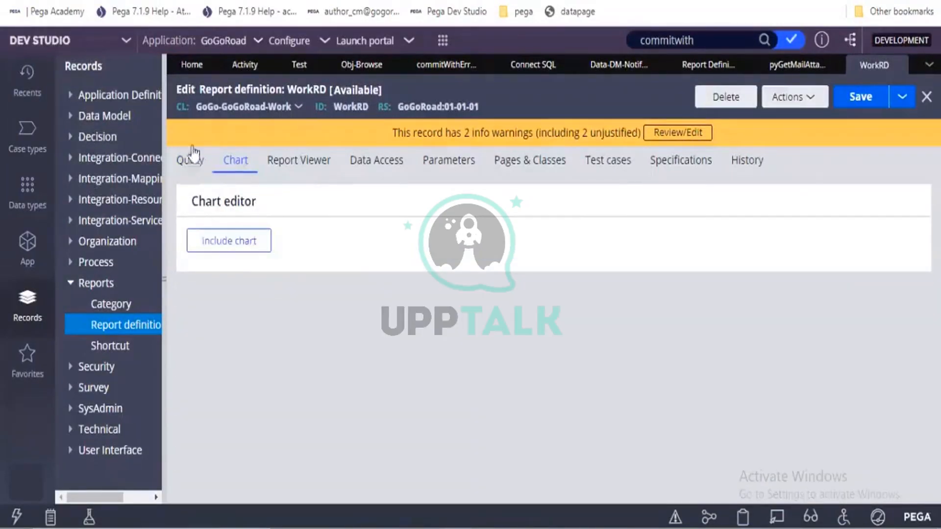
{"action": "left_click", "coordinate": [194, 166]}
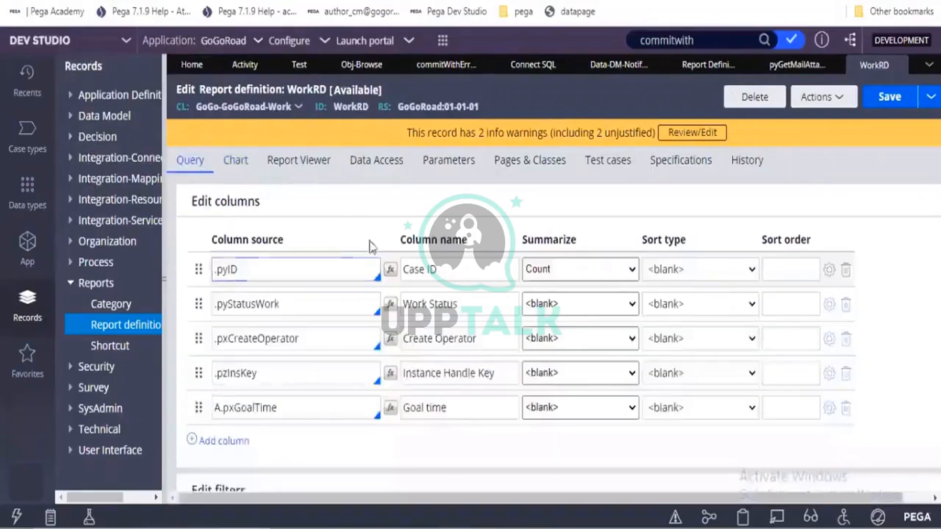
{"action": "left_click", "coordinate": [237, 162]}
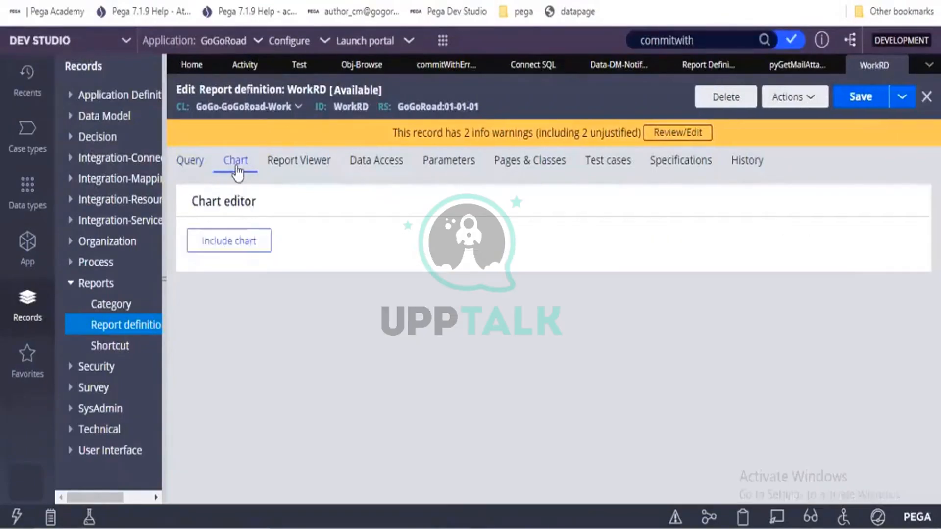
{"action": "left_click", "coordinate": [243, 251]}
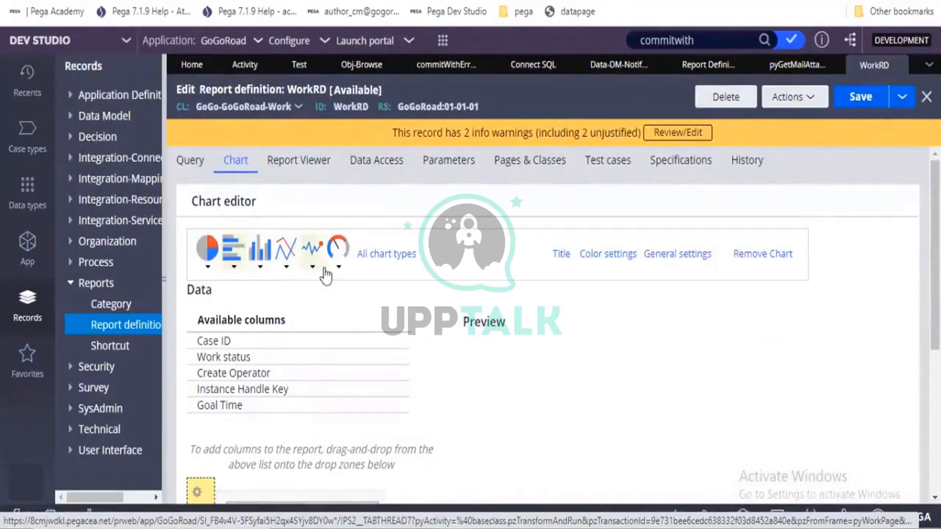
Look through the pie, bar, column and line chart variants and choose the Normal pie chart
{"action": "left_click", "coordinate": [208, 267]}
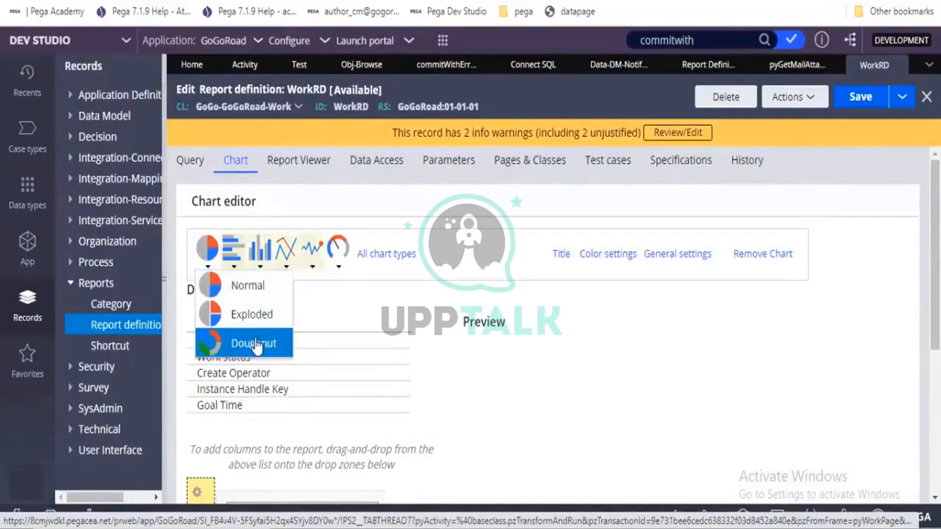
{"action": "left_click", "coordinate": [233, 267]}
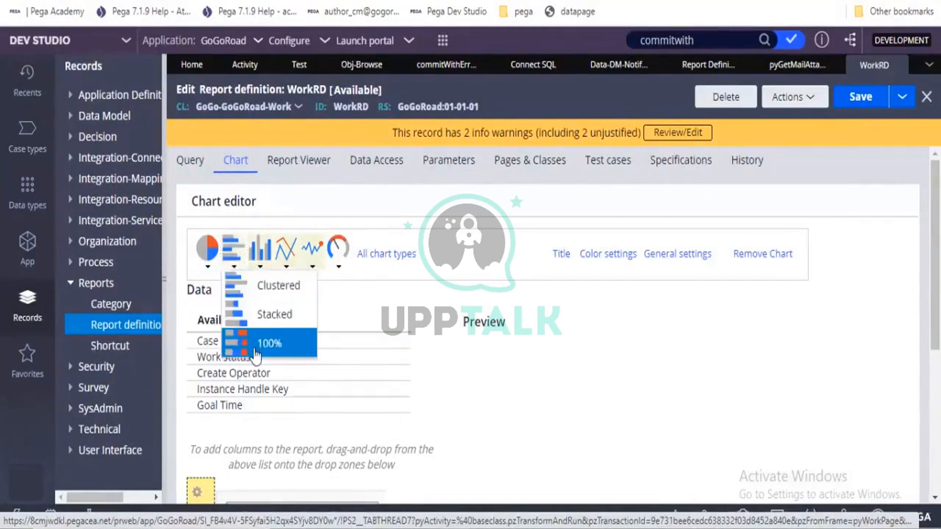
{"action": "left_click", "coordinate": [260, 255]}
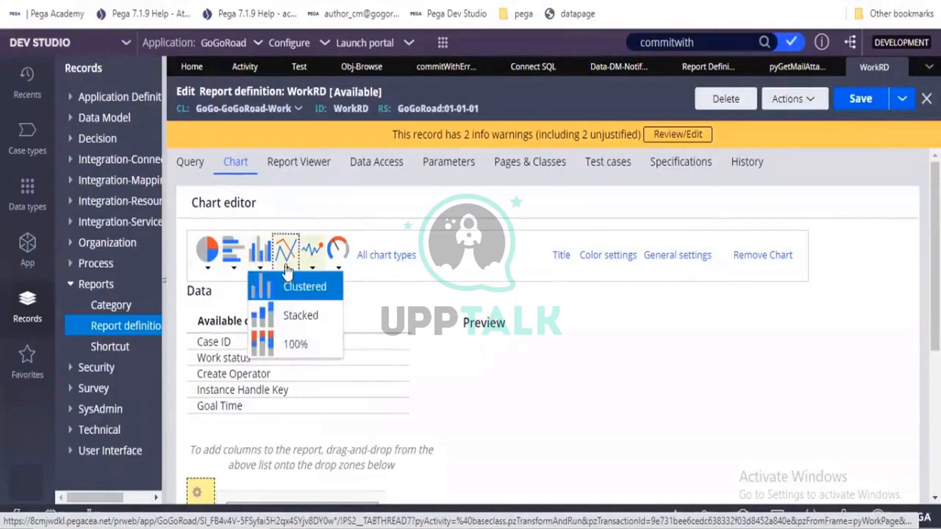
{"action": "left_click", "coordinate": [287, 268]}
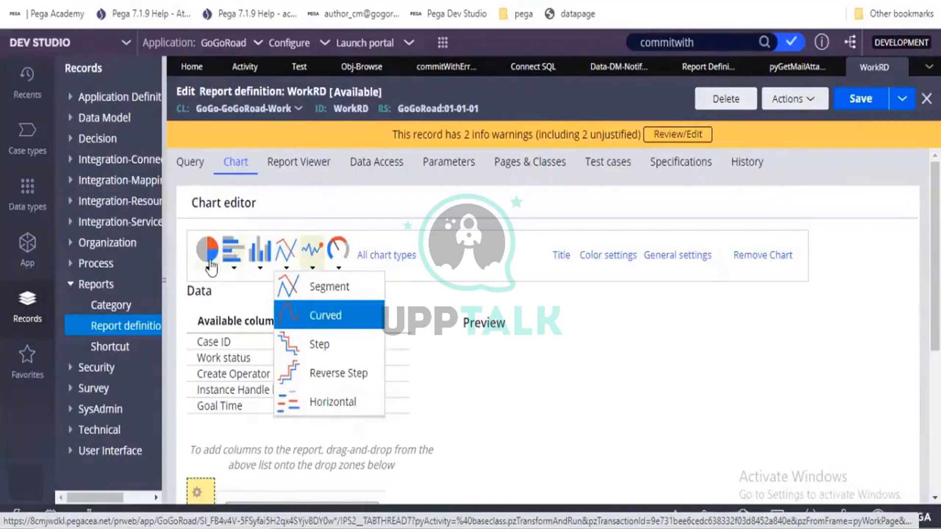
{"action": "left_click", "coordinate": [210, 266]}
{"action": "left_click", "coordinate": [211, 268]}
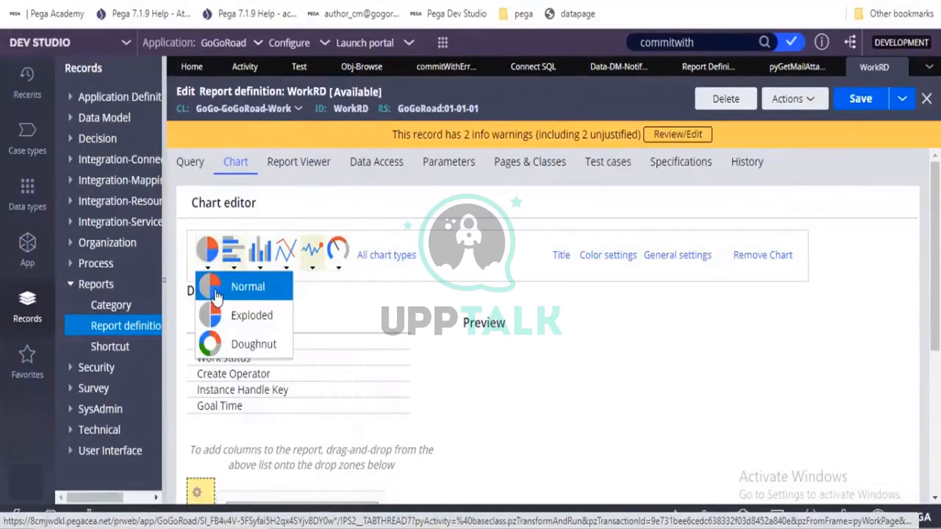
{"action": "left_click", "coordinate": [216, 289]}
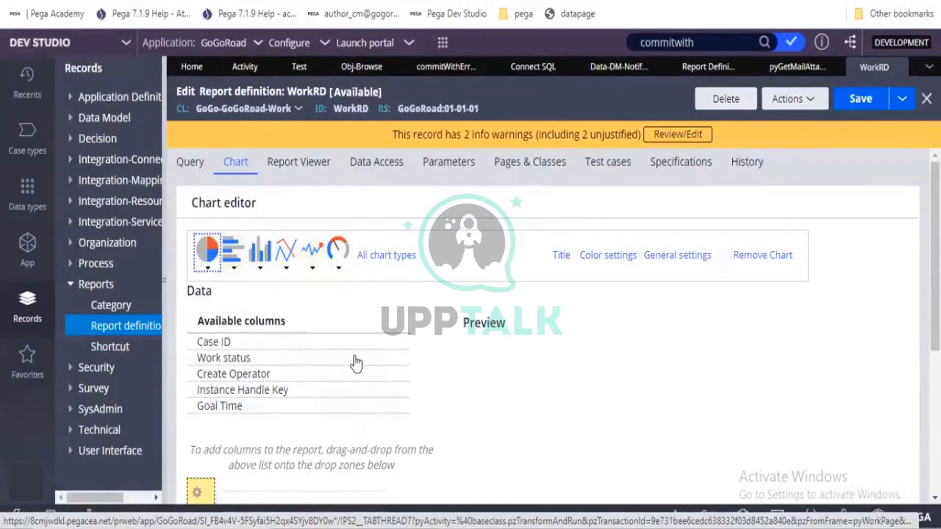
Assign Case ID as the pie chart's aggregate column
{"action": "scroll", "coordinate": [352, 388], "scroll_direction": "down", "scroll_amount": 5}
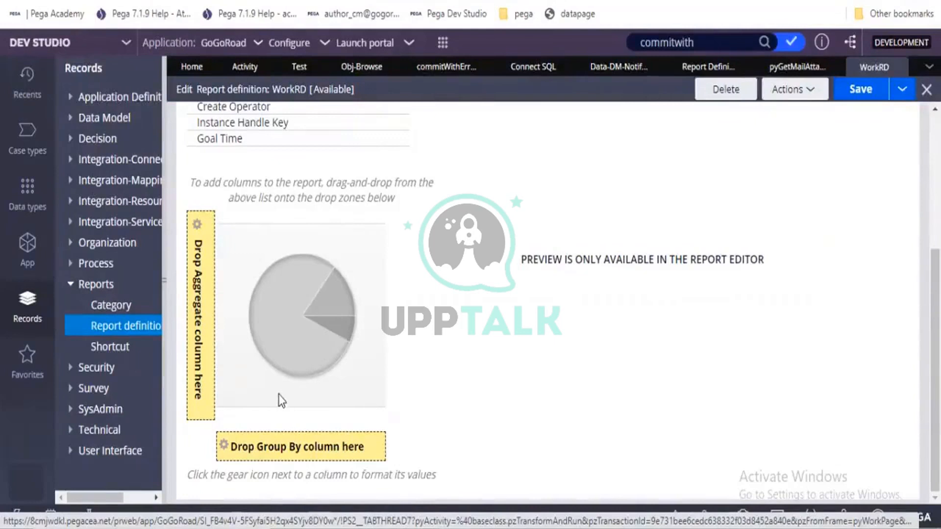
{"action": "scroll", "coordinate": [282, 400], "scroll_direction": "up", "scroll_amount": 3}
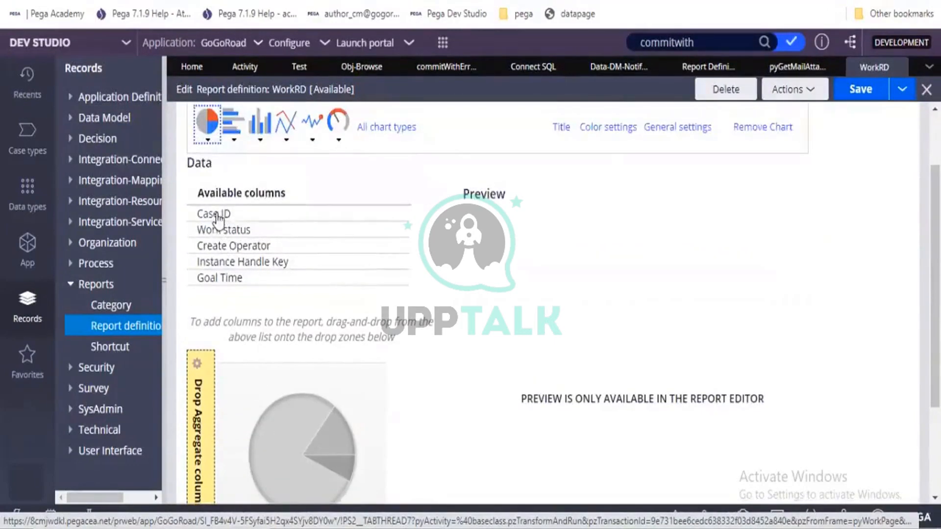
{"action": "left_click_drag", "start_coordinate": [228, 216], "coordinate": [206, 430]}
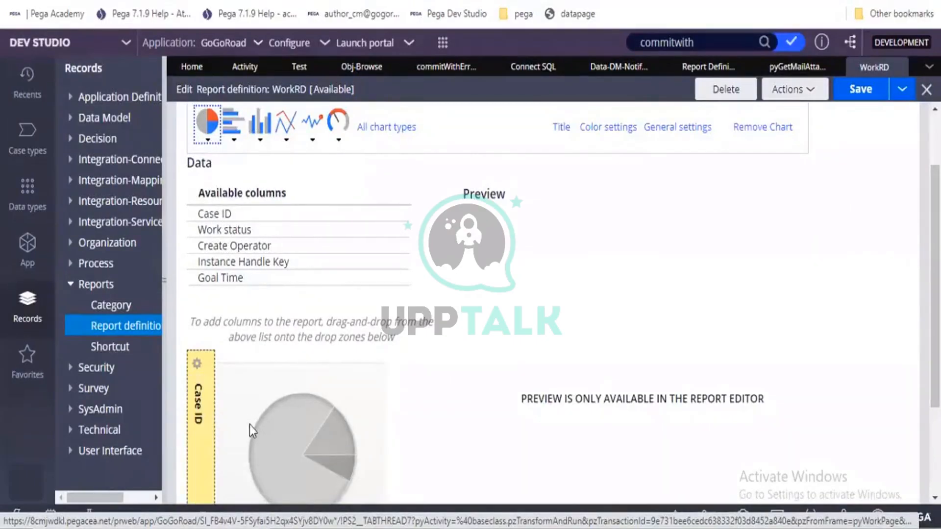
{"action": "scroll", "coordinate": [249, 425], "scroll_direction": "down", "scroll_amount": 3}
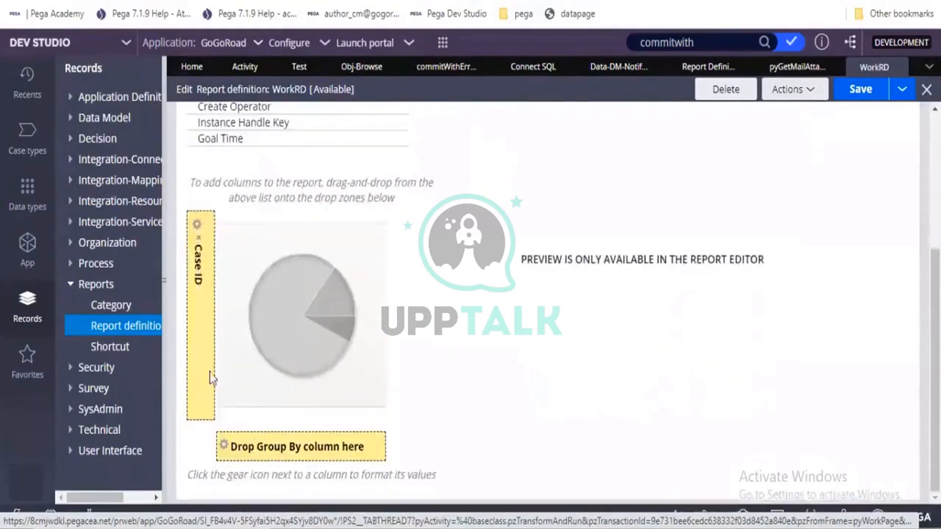
Try to assign Work status as the pie chart's Group By column at the current page zoom
{"action": "scroll", "coordinate": [227, 354], "scroll_direction": "up", "scroll_amount": 3}
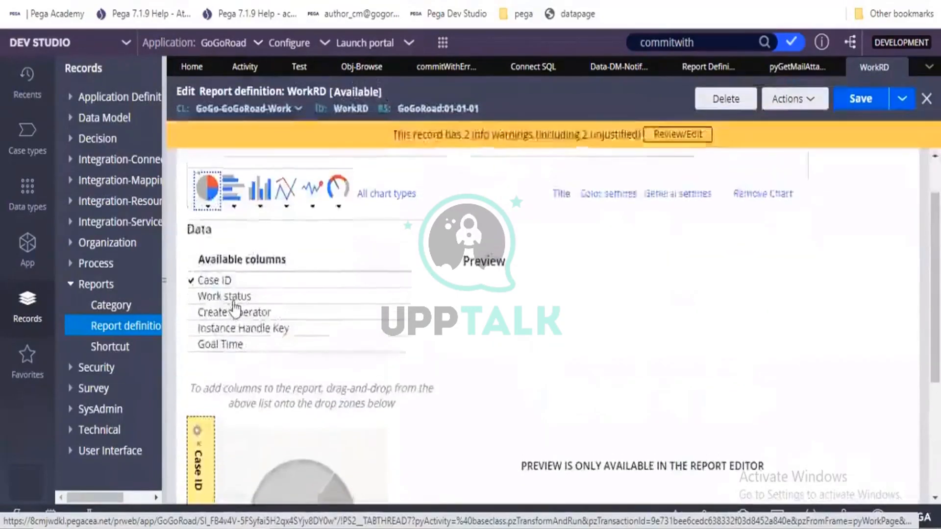
{"action": "left_click_drag", "start_coordinate": [233, 300], "coordinate": [409, 499]}
{"action": "scroll", "coordinate": [409, 500], "scroll_direction": "down", "scroll_amount": 4}
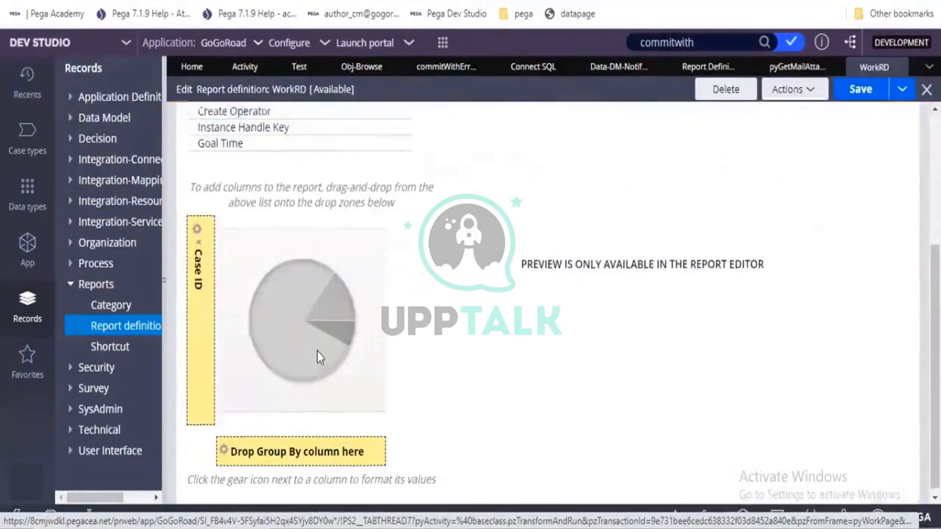
{"action": "scroll", "coordinate": [317, 351], "scroll_direction": "up", "scroll_amount": 2}
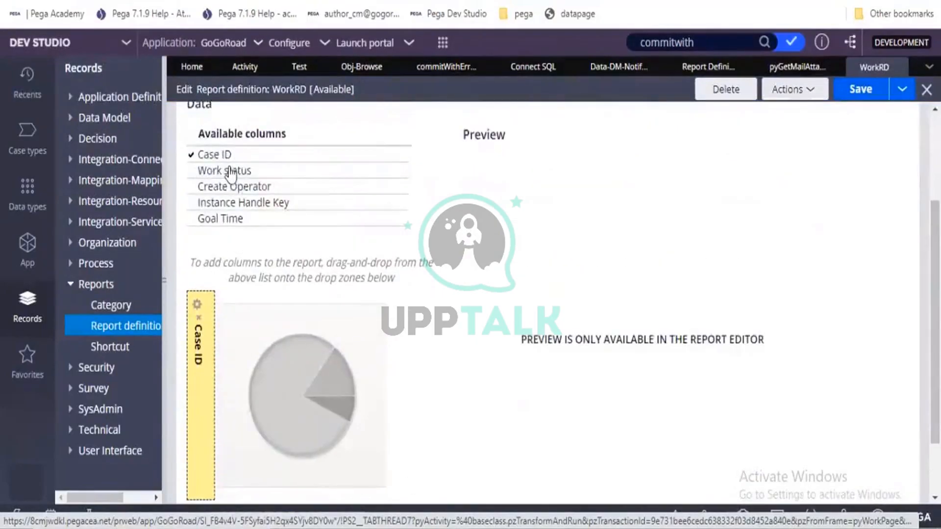
{"action": "right_click", "coordinate": [301, 381]}
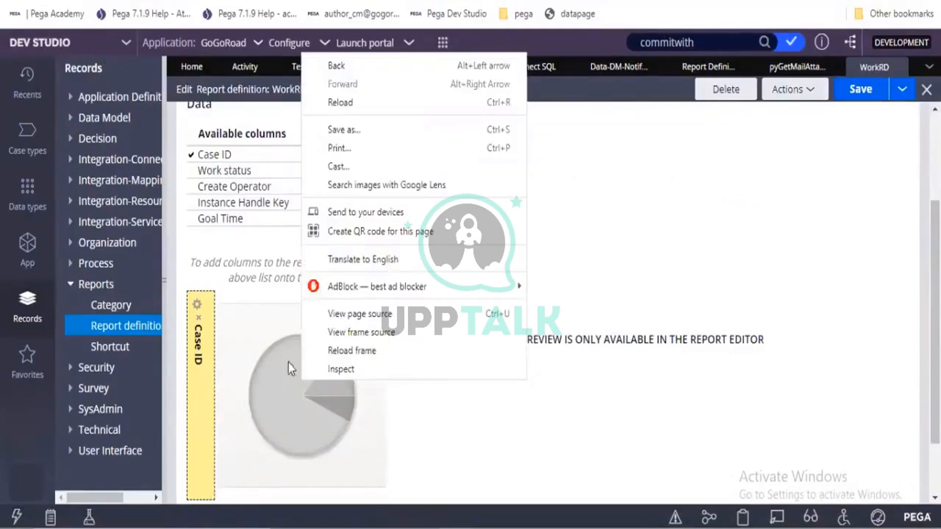
{"action": "left_click", "coordinate": [219, 175]}
{"action": "left_click_drag", "start_coordinate": [219, 175], "coordinate": [264, 431]}
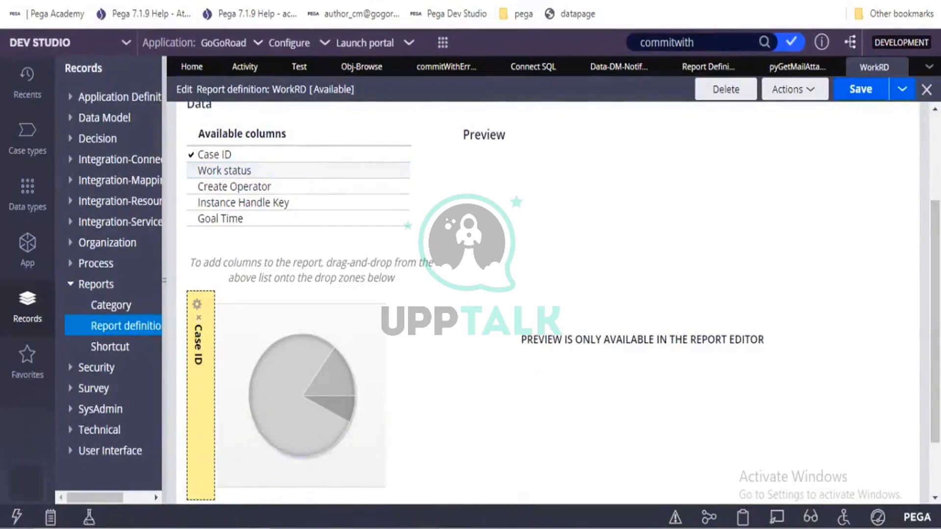
Reduce the browser zoom to 90% and assign Work status as the pie chart's Group By column
{"action": "left_click", "coordinate": [930, 1]}
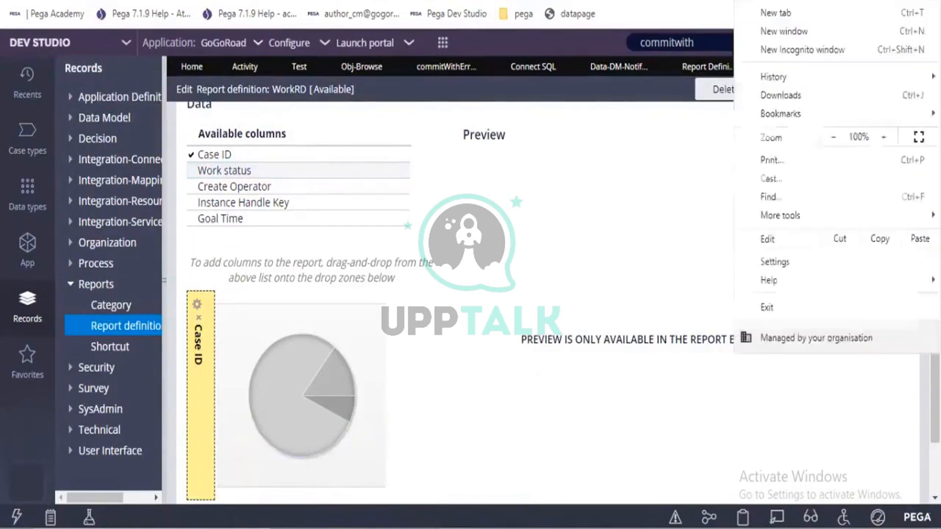
{"action": "left_click", "coordinate": [828, 139]}
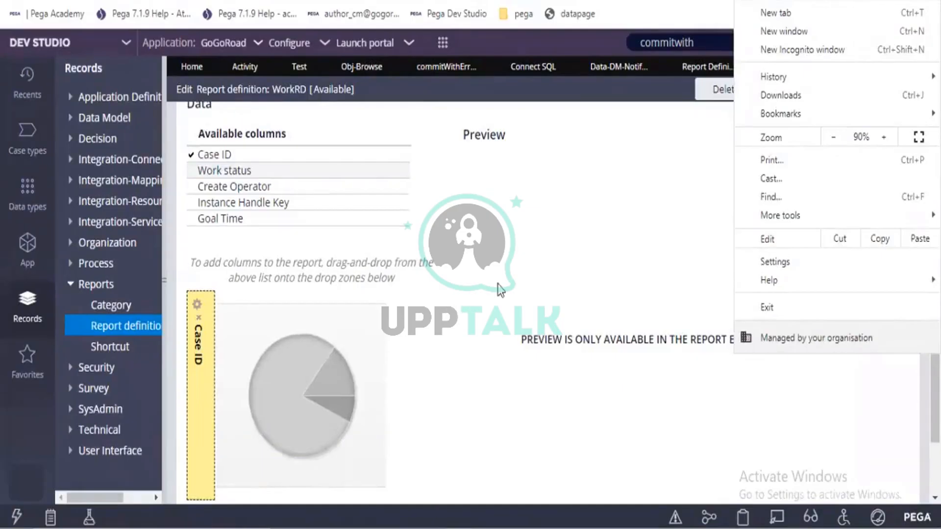
{"action": "left_click", "coordinate": [513, 274]}
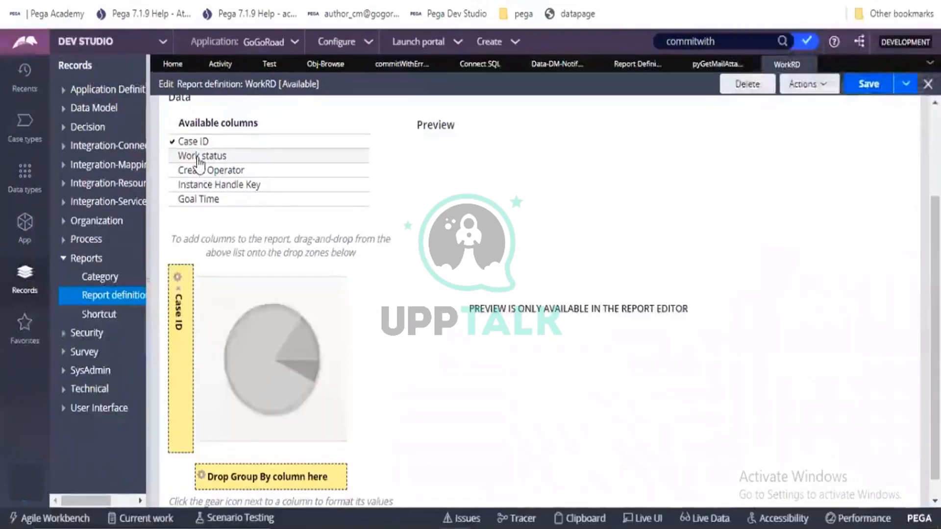
{"action": "left_click_drag", "start_coordinate": [198, 159], "coordinate": [272, 466]}
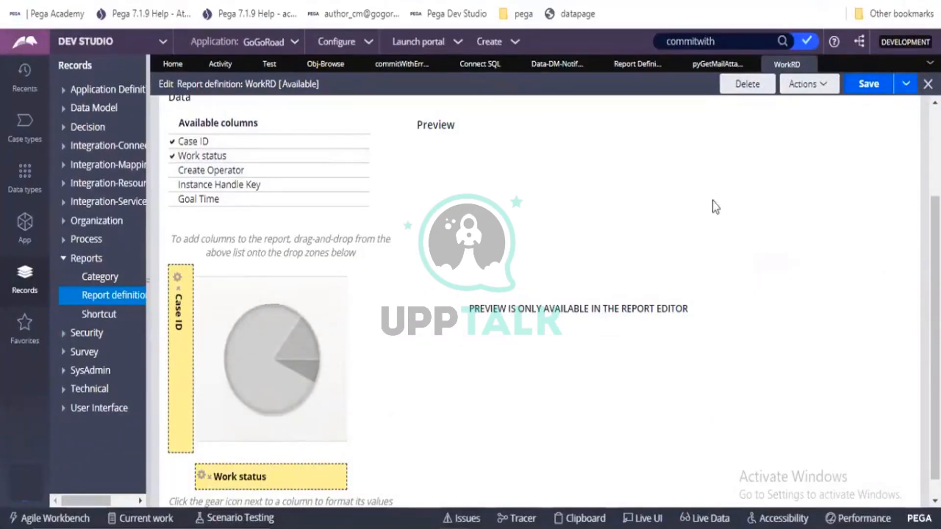
Save the WorkRD report definition and run the report
{"action": "left_click", "coordinate": [867, 84]}
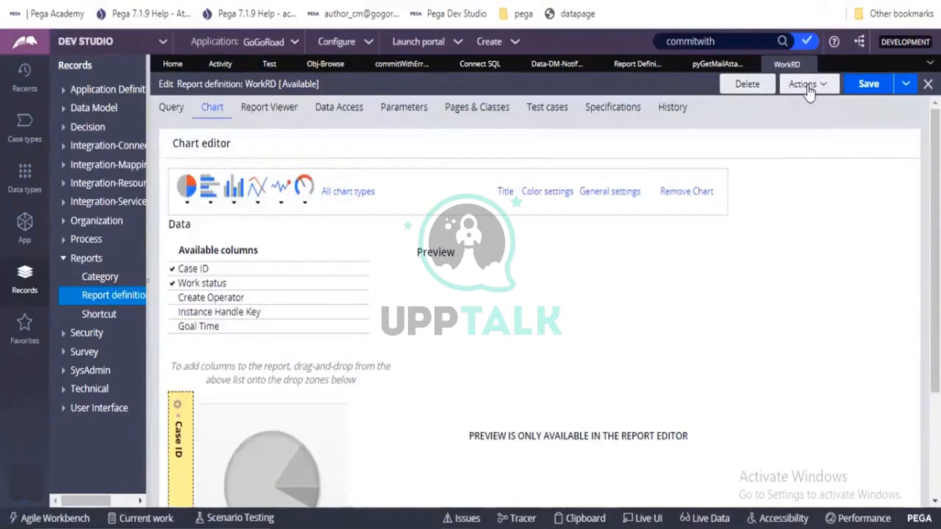
{"action": "left_click", "coordinate": [808, 88]}
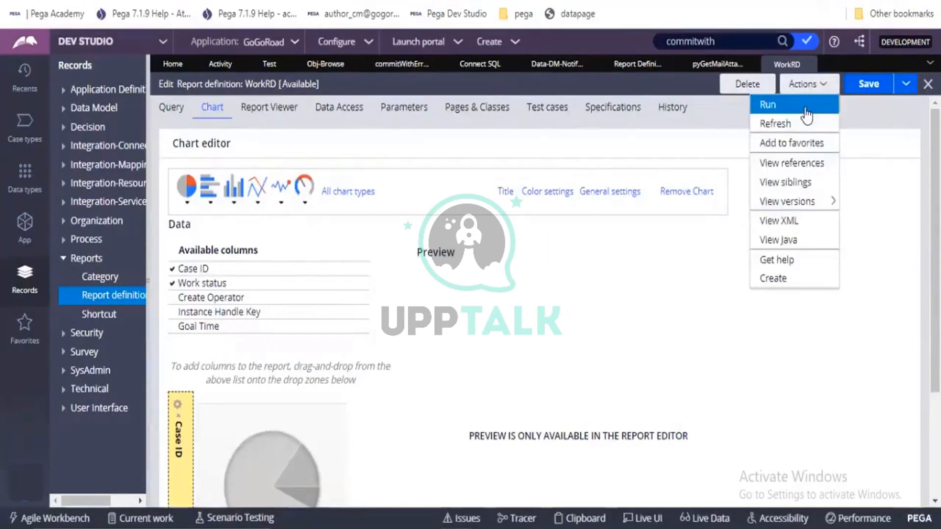
{"action": "left_click", "coordinate": [806, 114]}
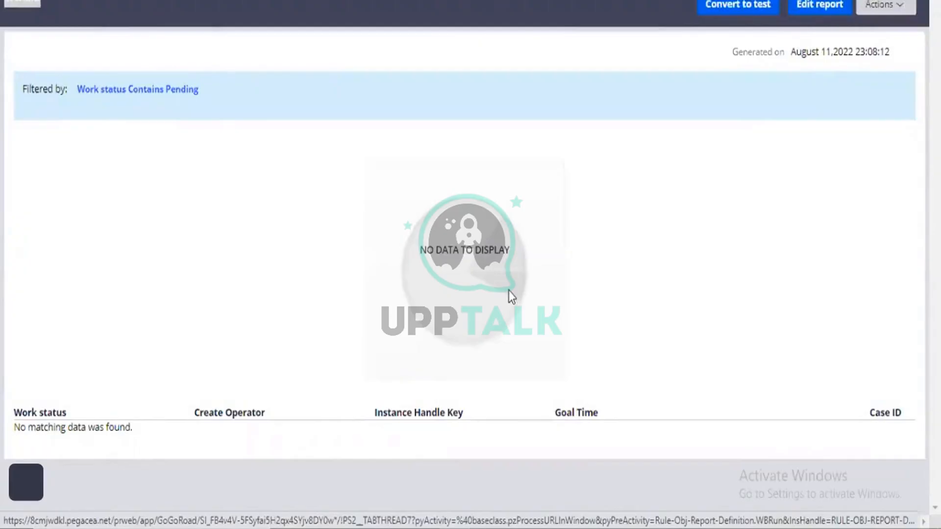
Return to the WorkRD rule form and check its chart setup, query columns, sort settings and filter condition
{"action": "key", "text": "alt+Tab"}
{"action": "scroll", "coordinate": [381, 364], "scroll_direction": "down", "scroll_amount": 4}
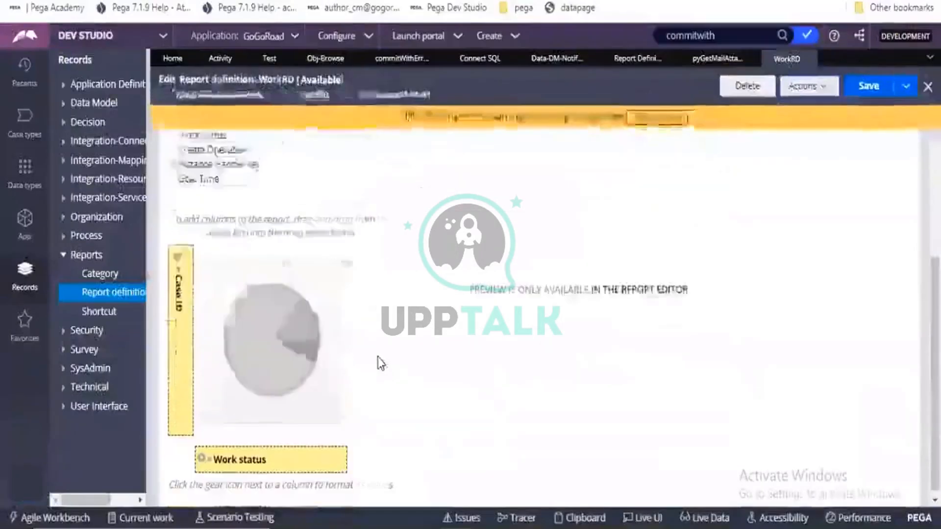
{"action": "scroll", "coordinate": [381, 364], "scroll_direction": "up", "scroll_amount": 1}
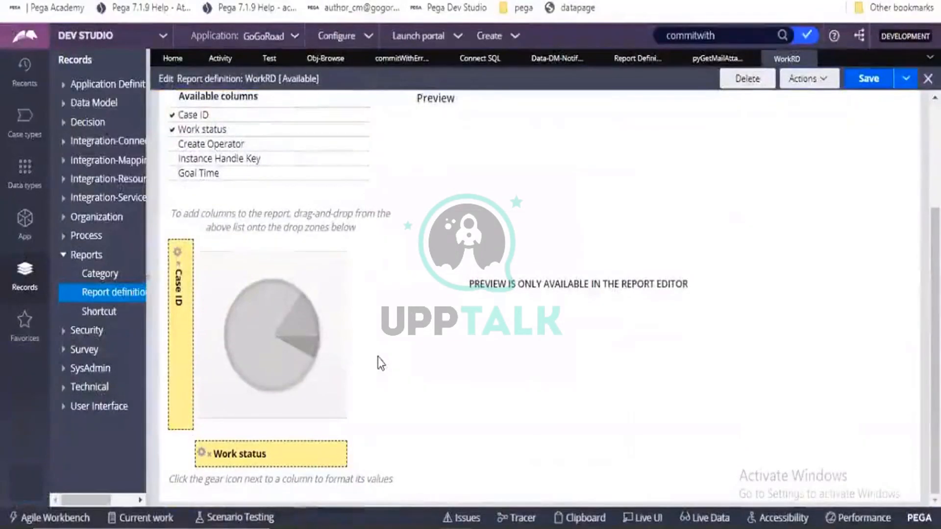
{"action": "scroll", "coordinate": [273, 216], "scroll_direction": "up", "scroll_amount": 4}
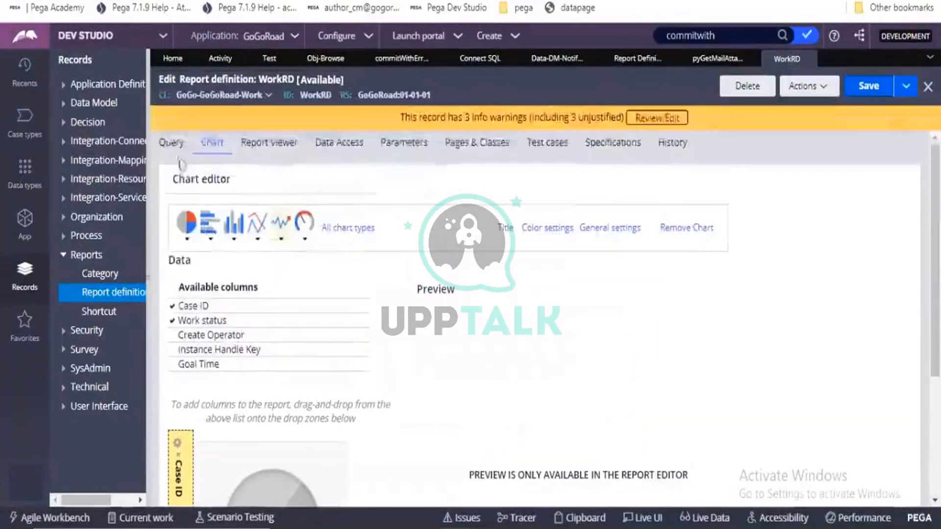
{"action": "left_click", "coordinate": [178, 156]}
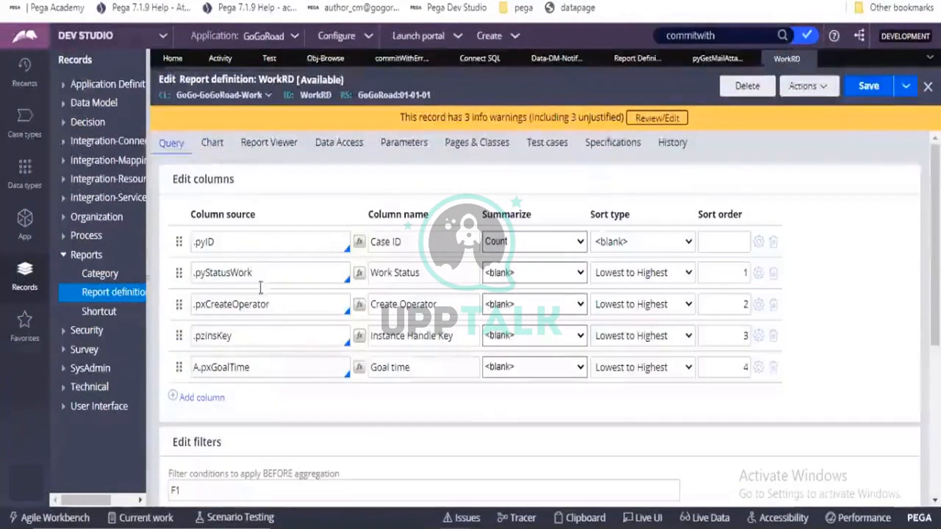
{"action": "left_click", "coordinate": [450, 492]}
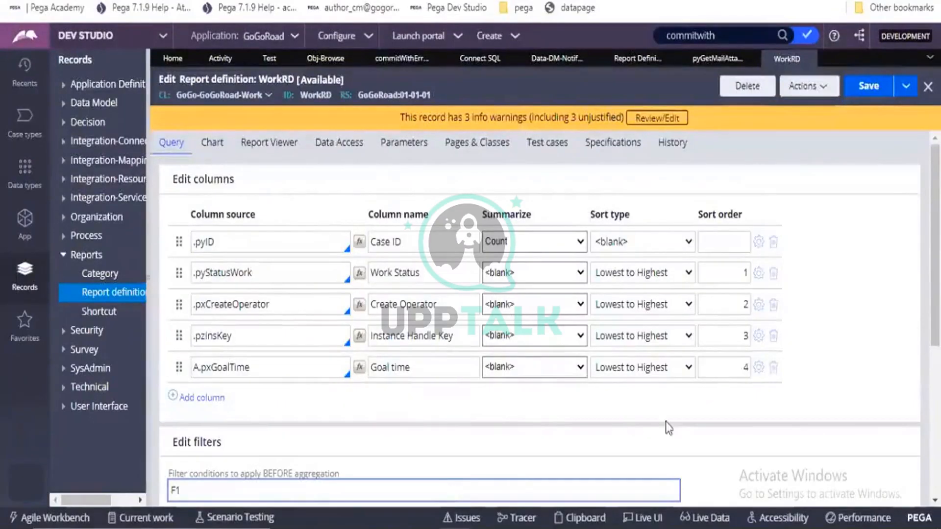
{"action": "left_click", "coordinate": [769, 362]}
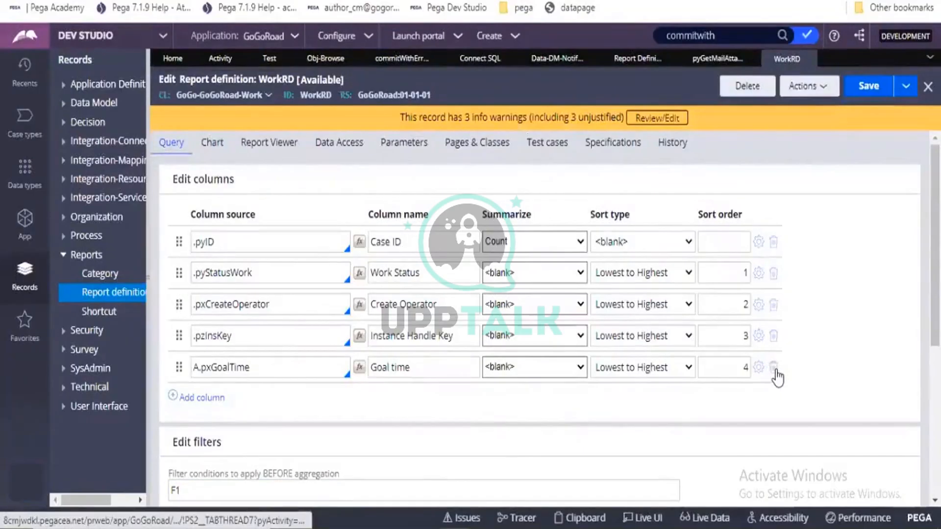
Reopen WorkRD's chart editor and review the available columns and the pie chart's column assignments
{"action": "left_click", "coordinate": [226, 146]}
{"action": "scroll", "coordinate": [272, 298], "scroll_direction": "down", "scroll_amount": 4}
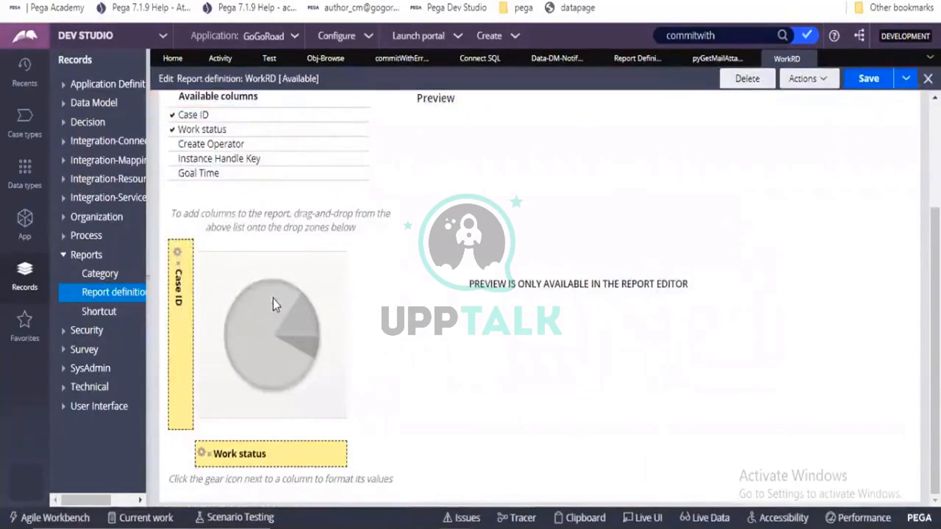
{"action": "scroll", "coordinate": [273, 299], "scroll_direction": "up", "scroll_amount": 4}
{"action": "scroll", "coordinate": [273, 298], "scroll_direction": "down", "scroll_amount": 2}
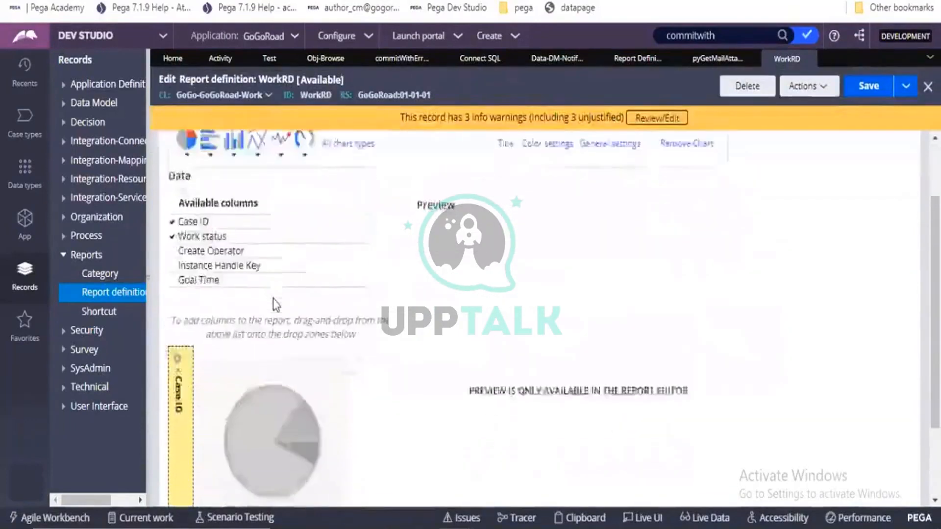
{"action": "scroll", "coordinate": [272, 298], "scroll_direction": "down", "scroll_amount": 2}
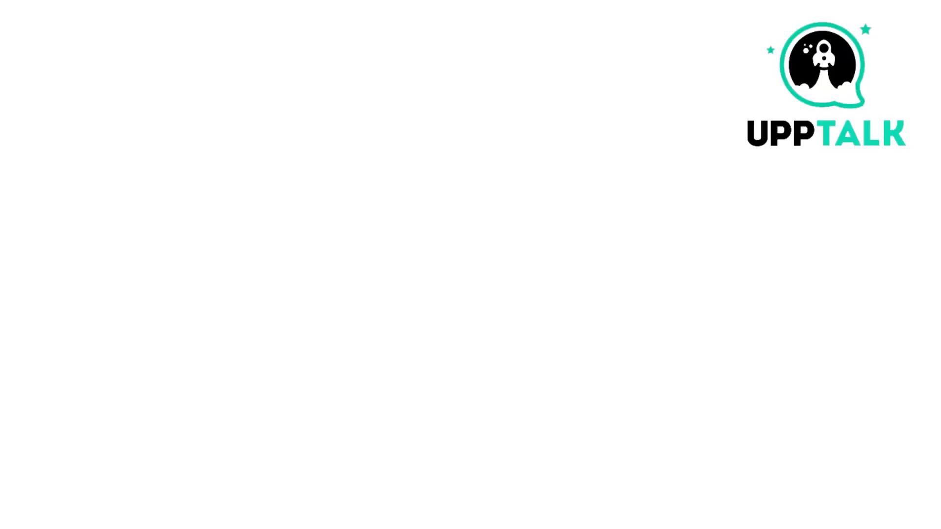